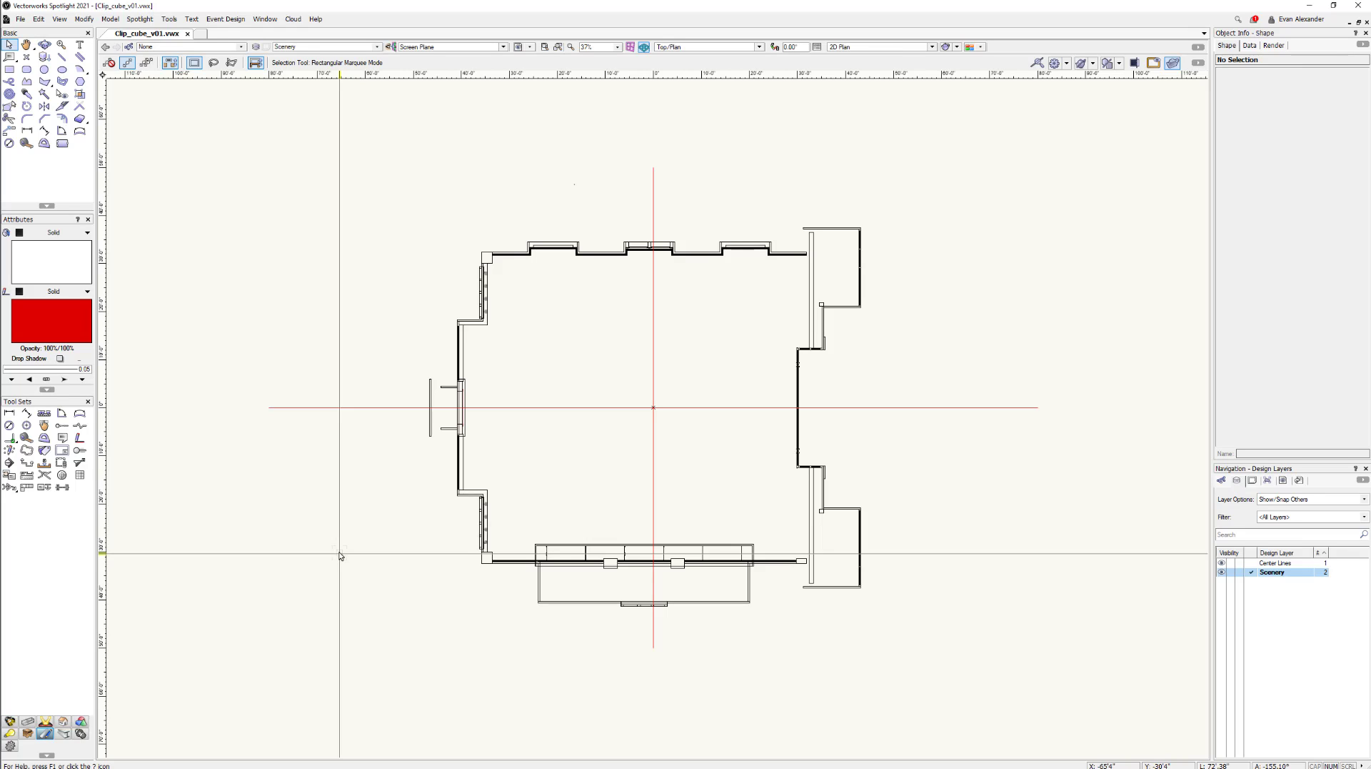
# - Orbit the plan into a tilted 3D view around the stage centre-line crossing
pyautogui.press('`')
pyautogui.hotkey('shift', 'c')
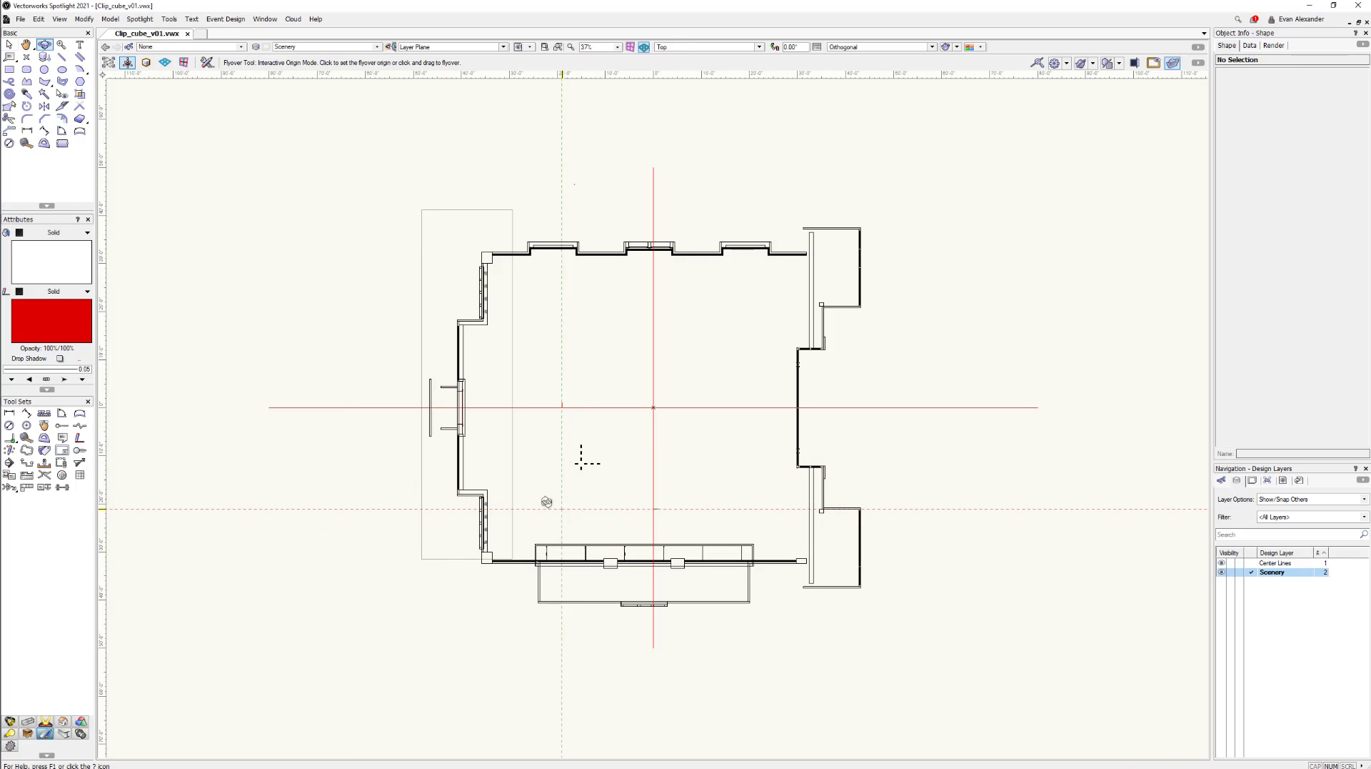
pyautogui.moveTo(545, 500); pyautogui.dragTo(658, 361)
pyautogui.click(1173, 63)
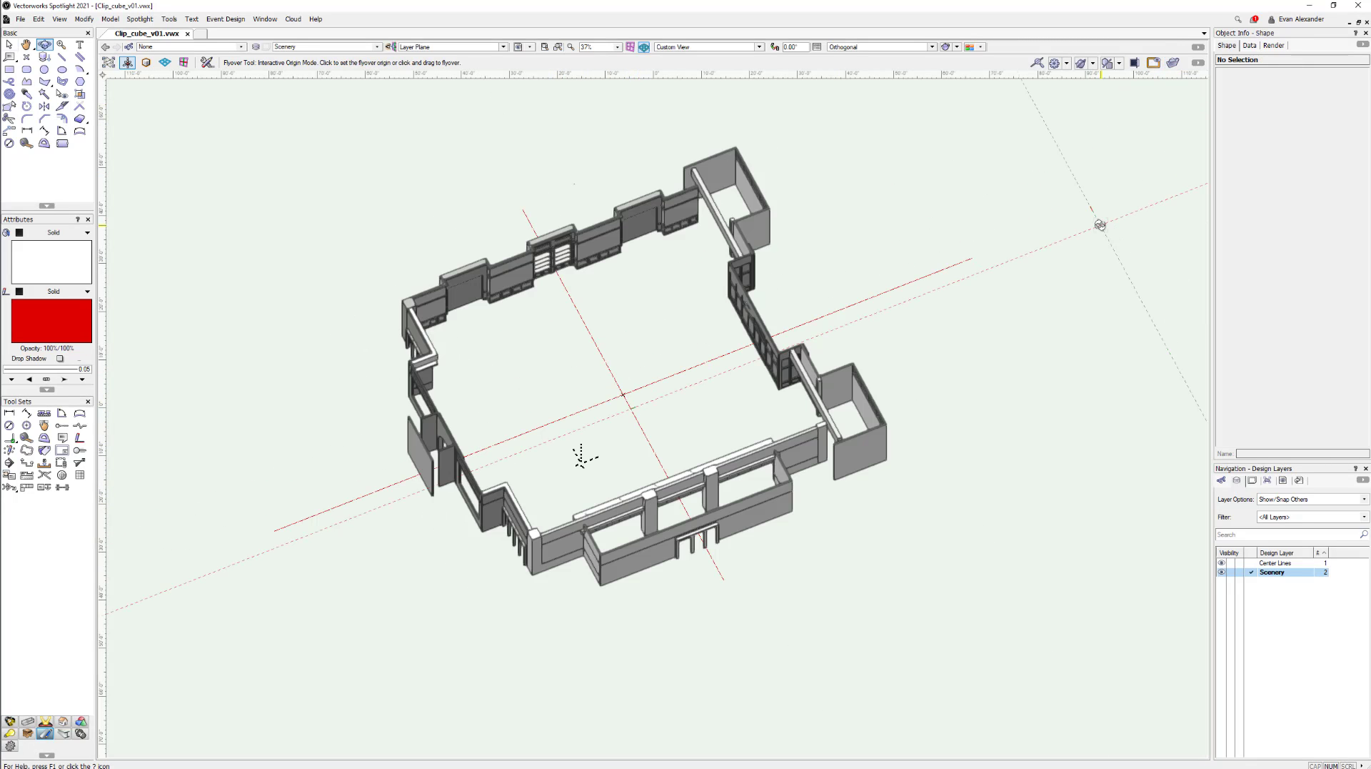
pyautogui.moveTo(634, 401)
pyautogui.mouseDown()
pyautogui.moveTo(701, 279)
pyautogui.moveTo(631, 273)
pyautogui.moveTo(338, 328)
pyautogui.moveTo(135, 456)
pyautogui.moveTo(164, 486)
pyautogui.moveTo(243, 422)
pyautogui.moveTo(405, 347)
pyautogui.moveTo(614, 388)
pyautogui.mouseUp()
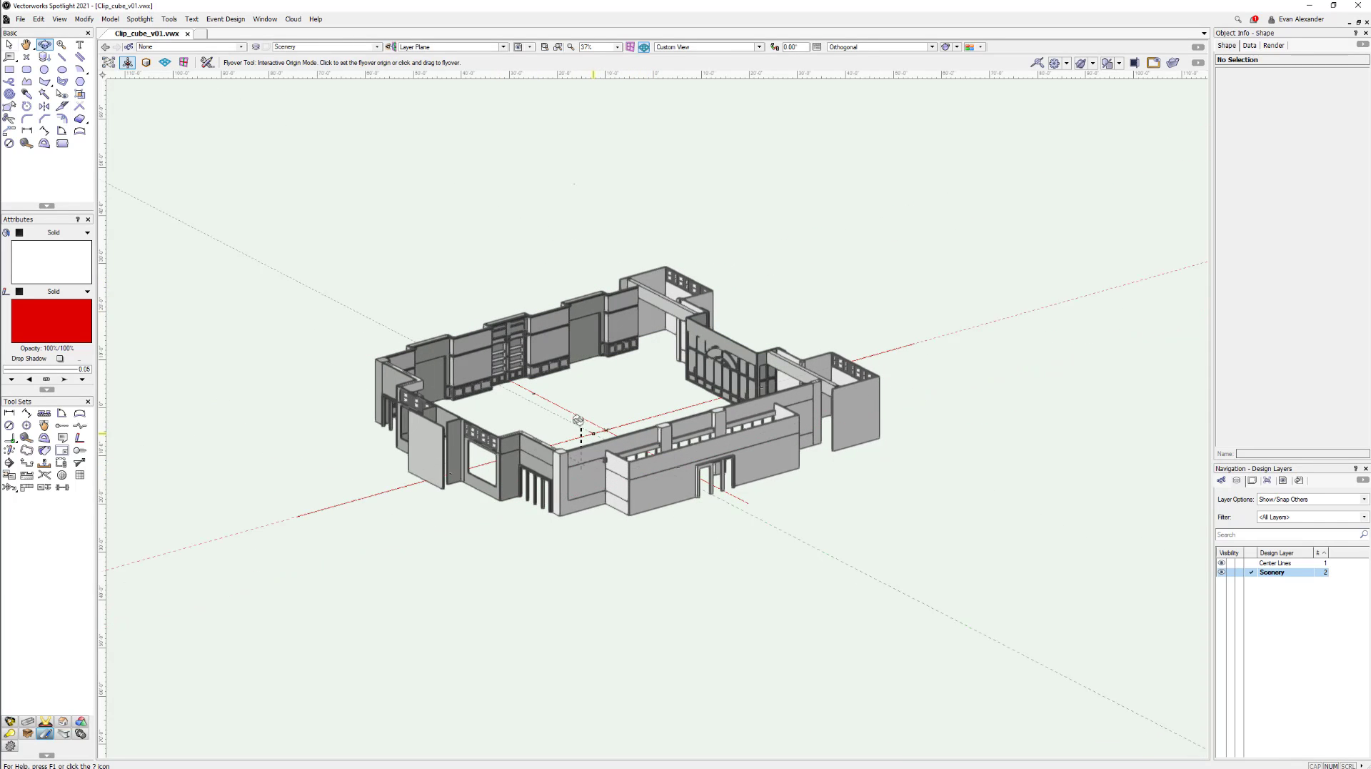
pyautogui.scroll(2, 578, 380)
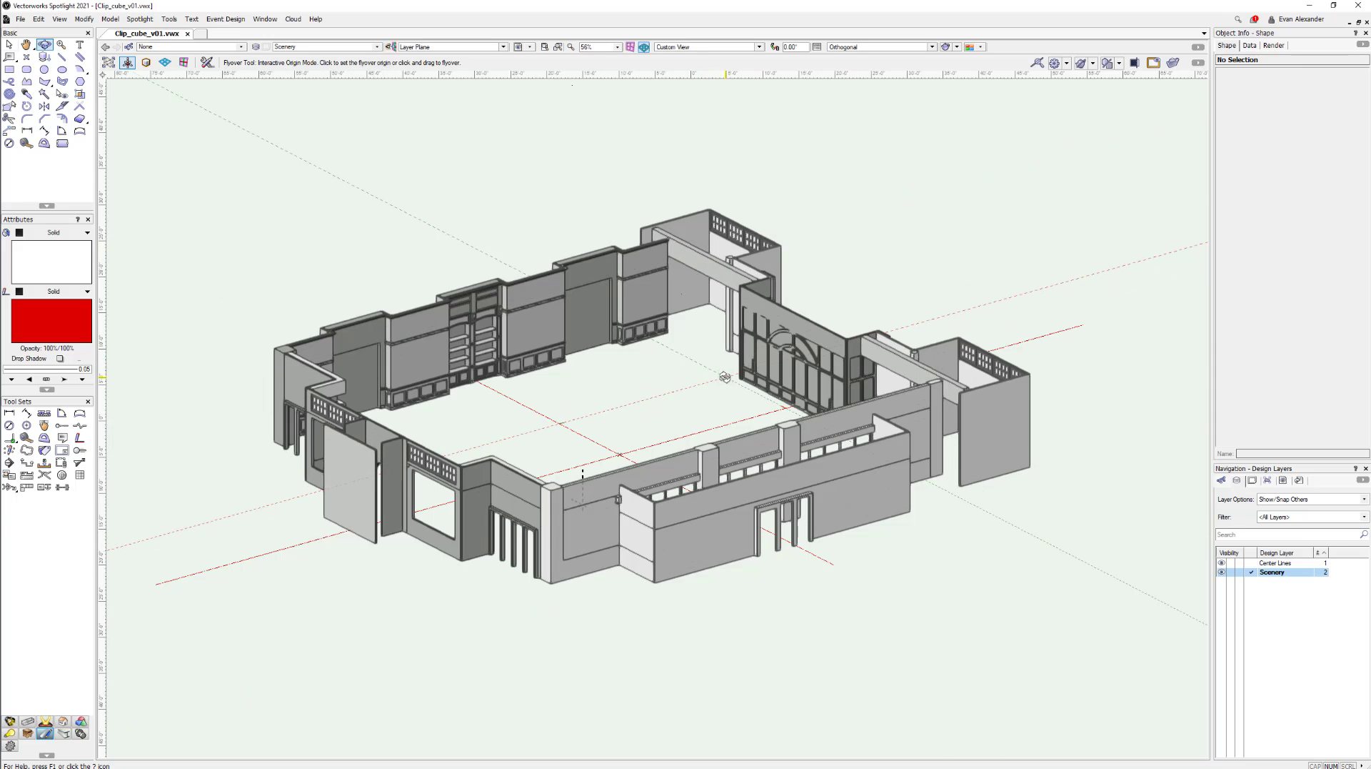
pyautogui.press('x')
pyautogui.hotkey('ctrl', '5')
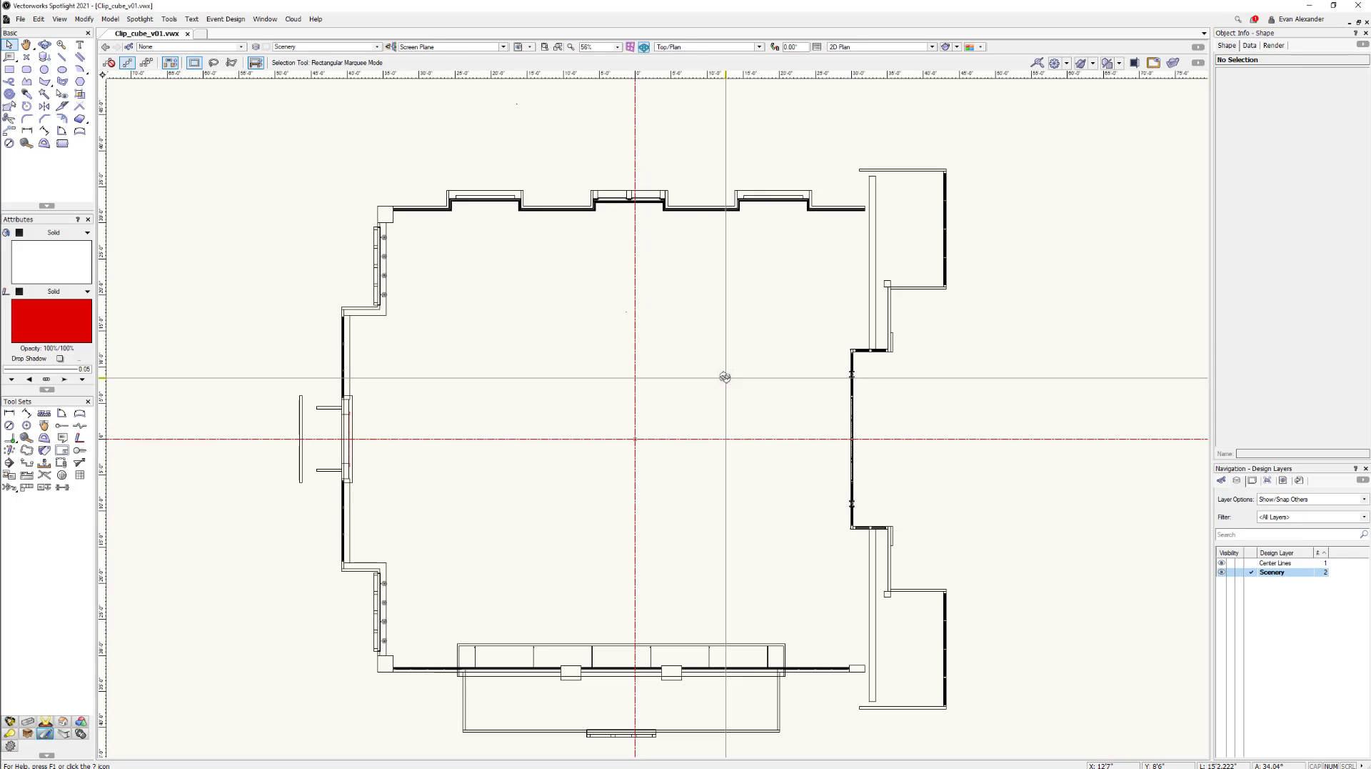
pyautogui.hotkey('shift', 'c')
pyautogui.moveTo(530, 518); pyautogui.dragTo(679, 327)
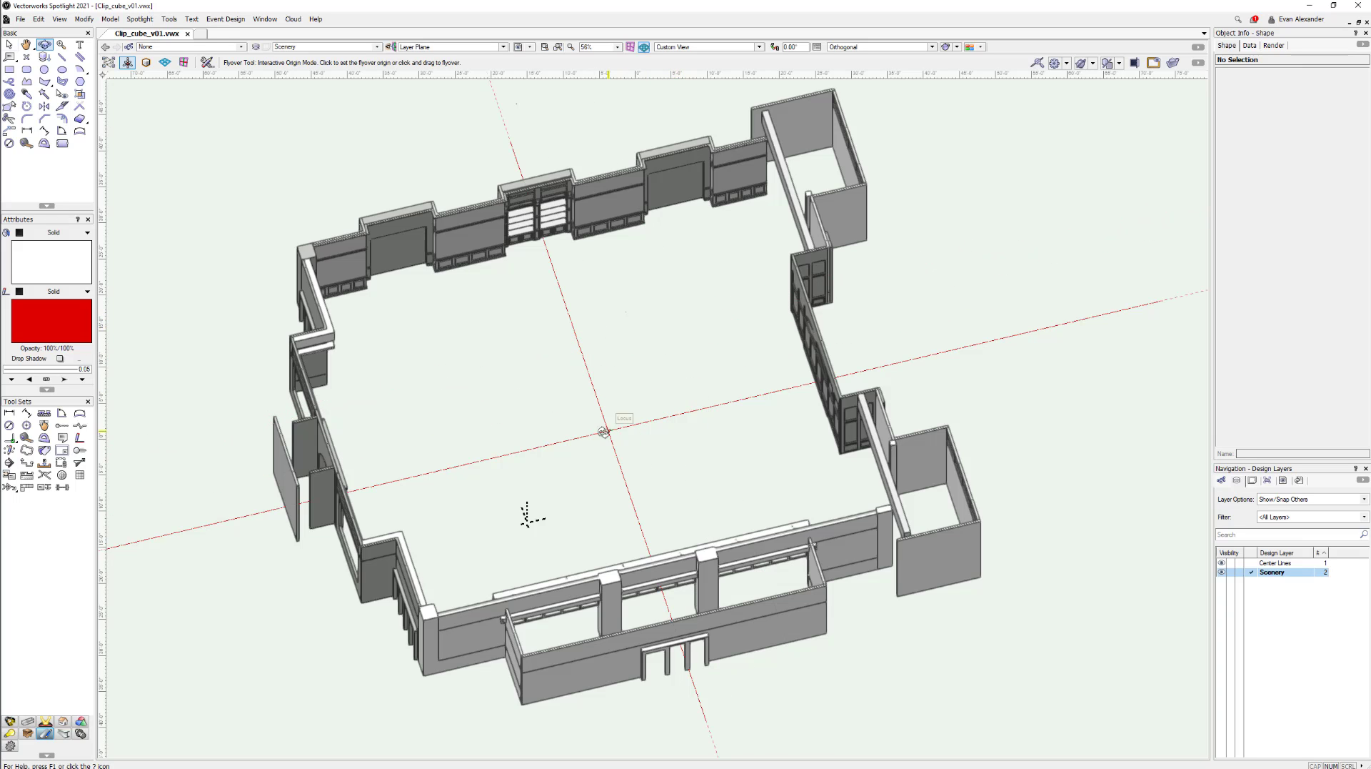
pyautogui.click(606, 433)
pyautogui.moveTo(585, 453); pyautogui.dragTo(672, 378)
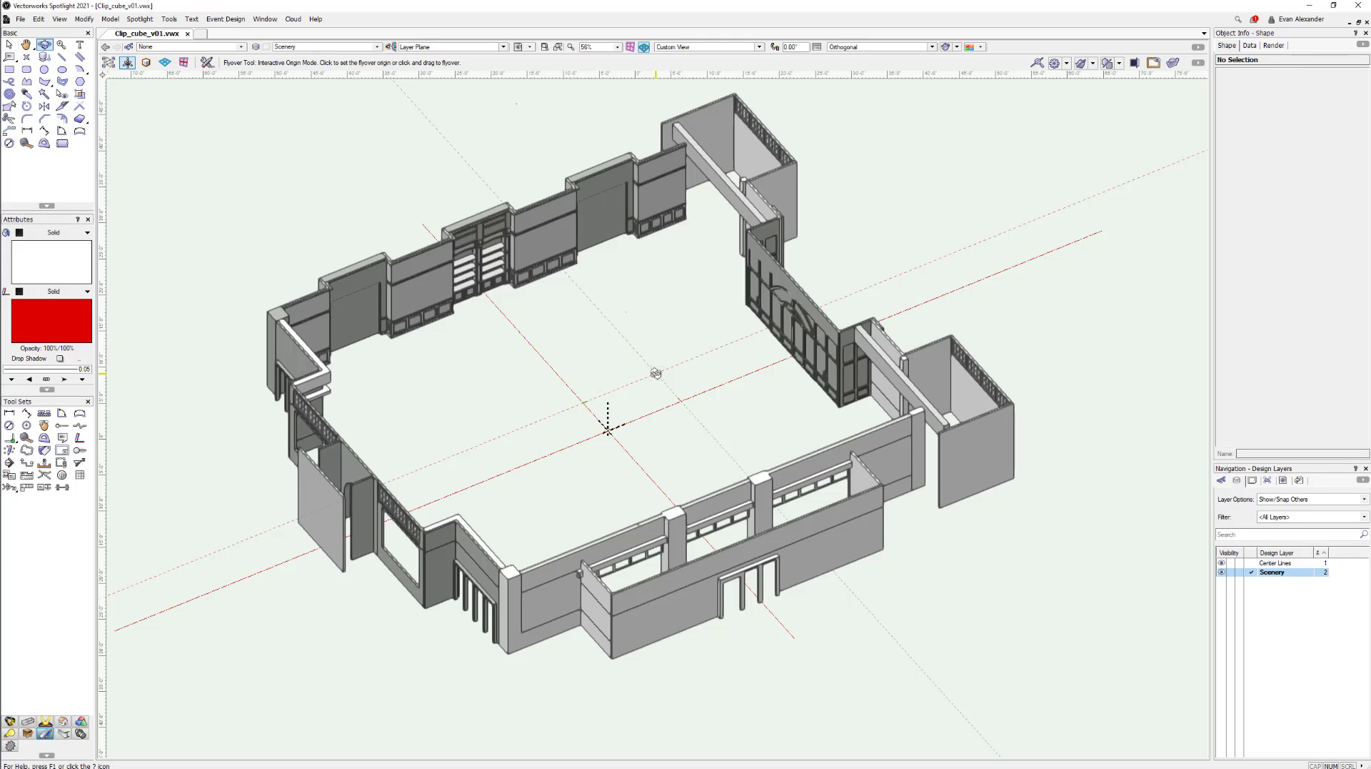
# - Return to the flat top plan view and recentre the whole plan in the window
pyautogui.hotkey('ctrl', '5')
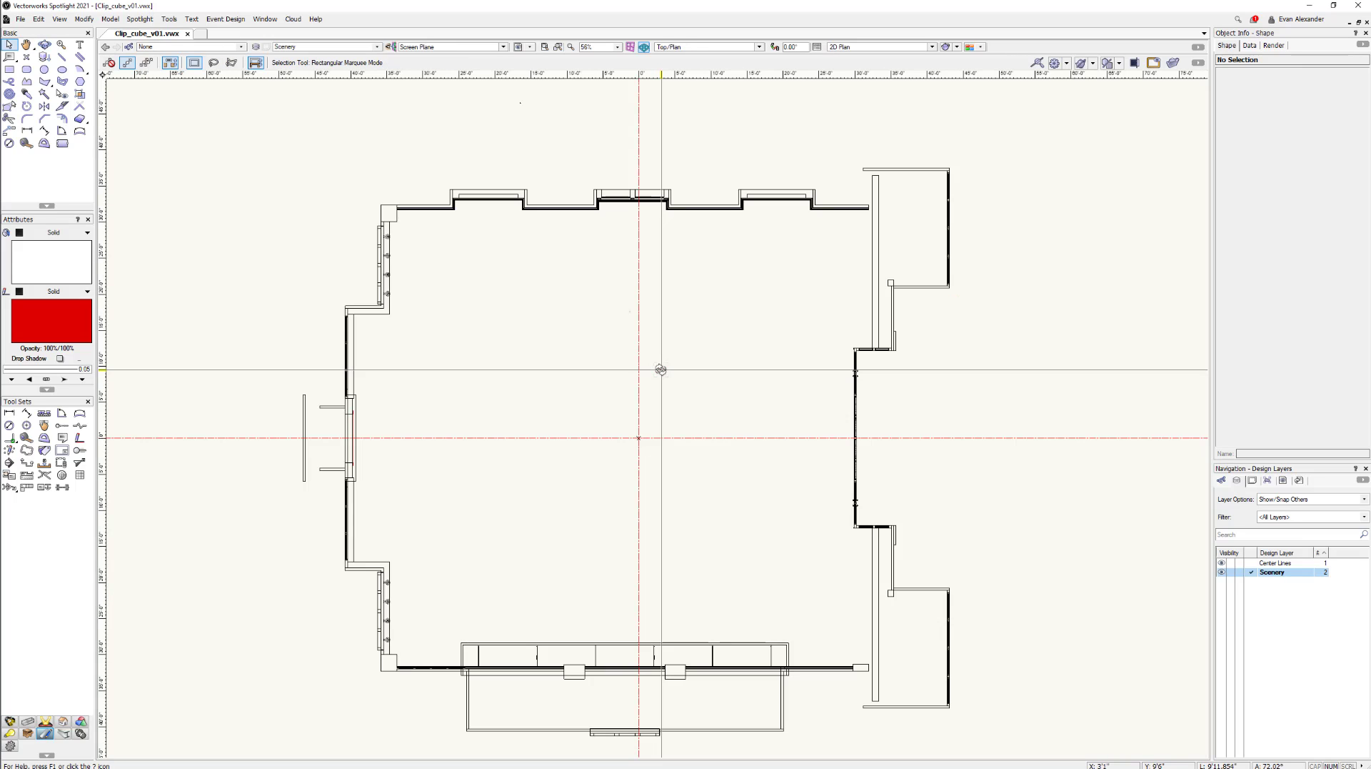
pyautogui.scroll(10, 725, 250)
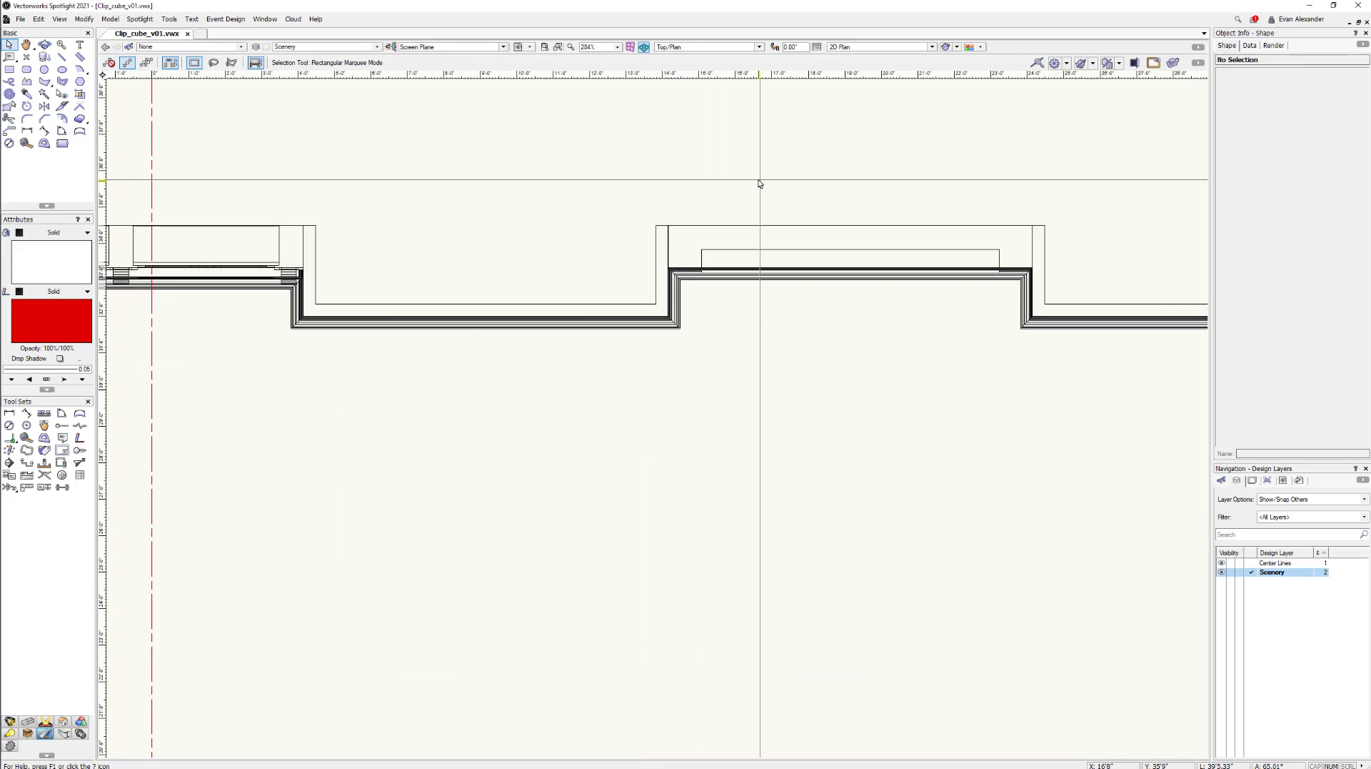
pyautogui.scroll(-10, 726, 249)
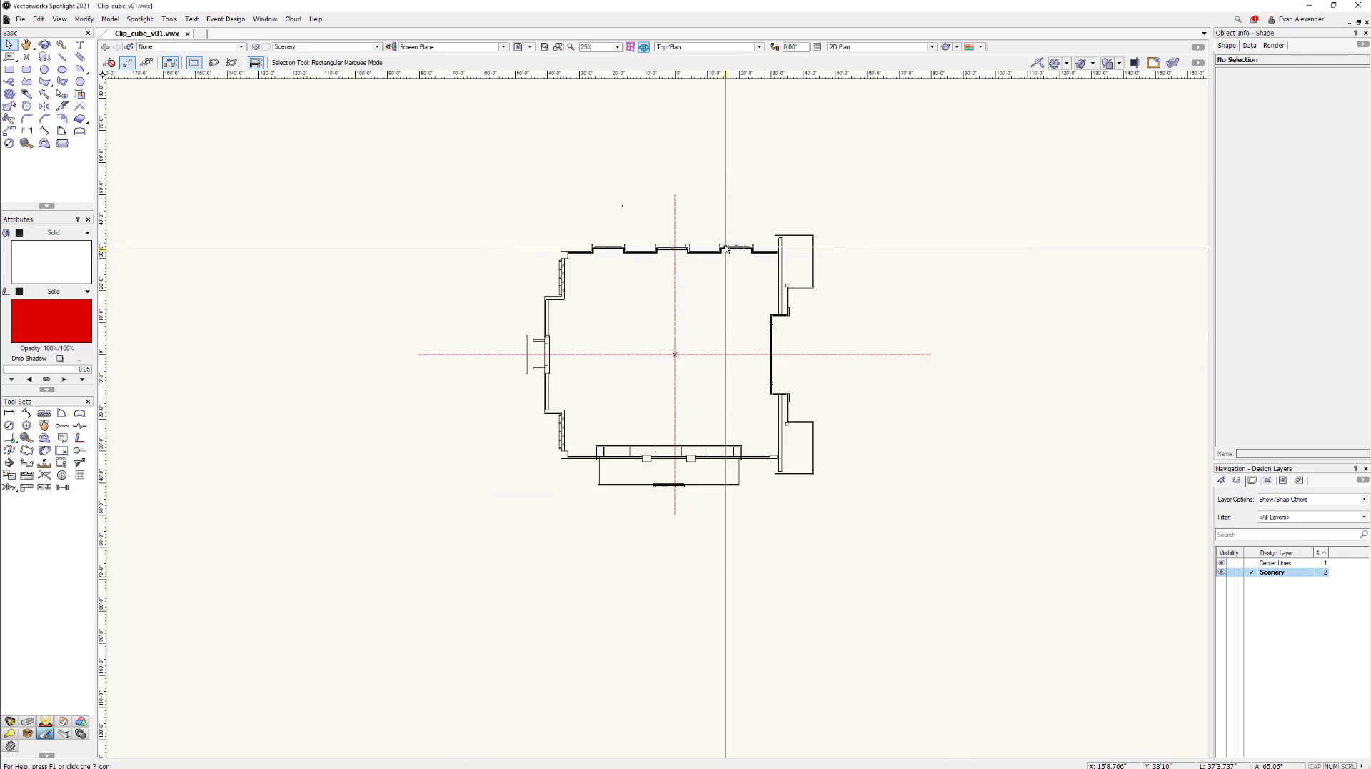
pyautogui.scroll(6, 557, 431)
pyautogui.scroll(4, 652, 407)
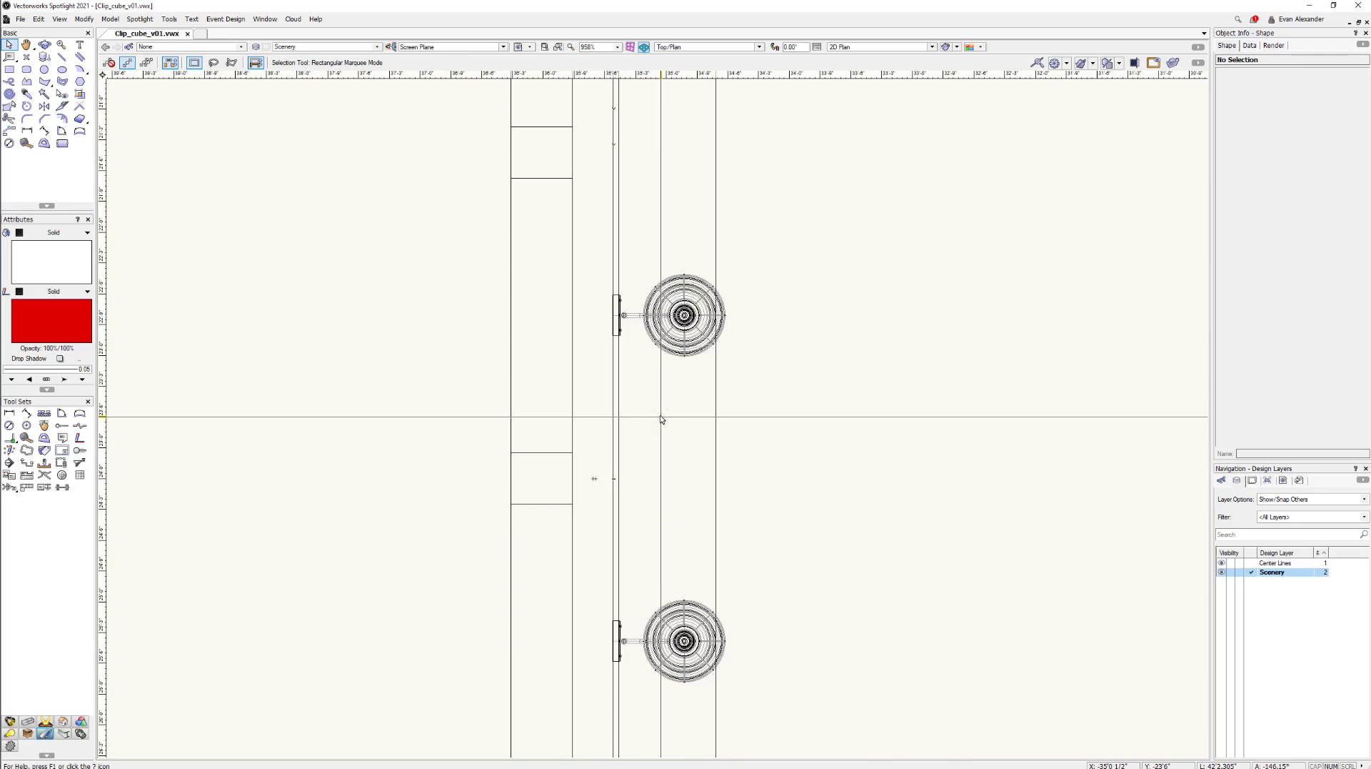
pyautogui.scroll(-10, 662, 419)
pyautogui.scroll(-8, 661, 420)
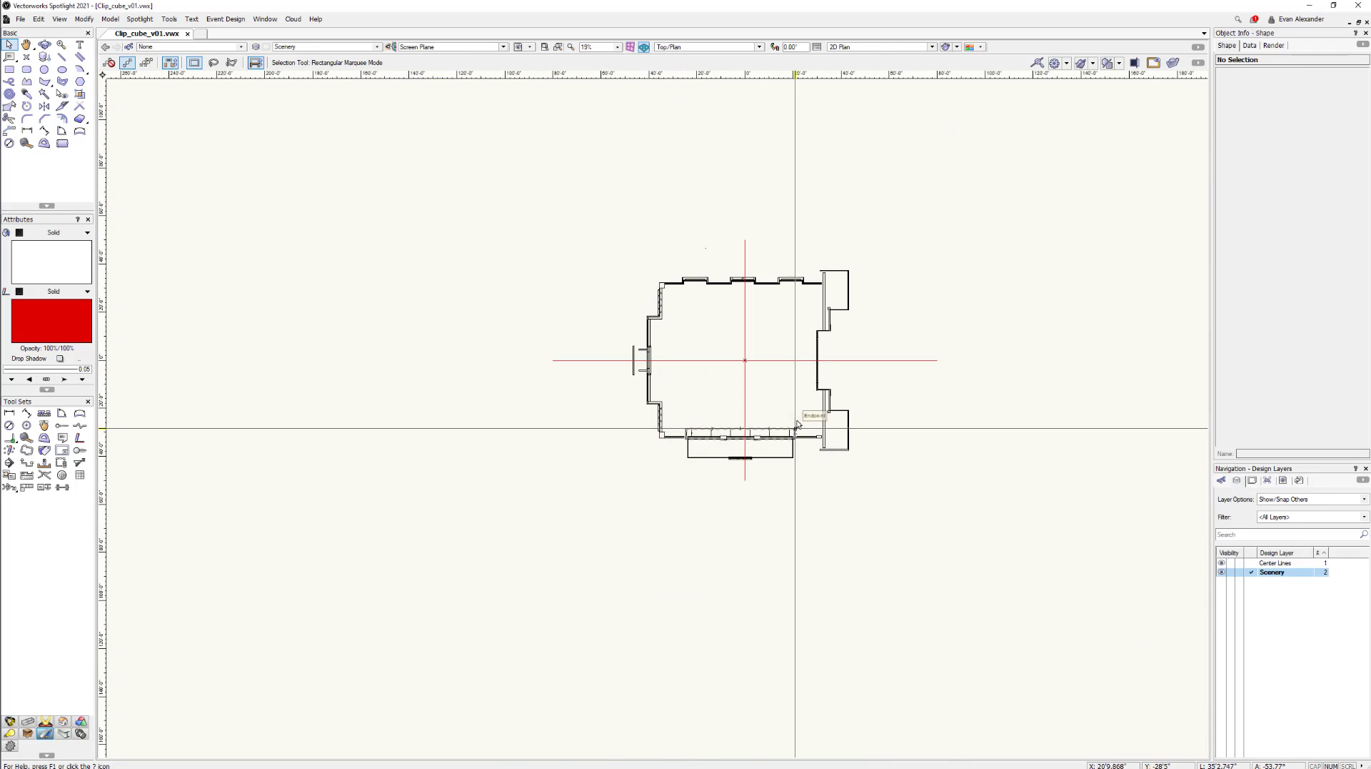
pyautogui.scroll(5, 796, 422)
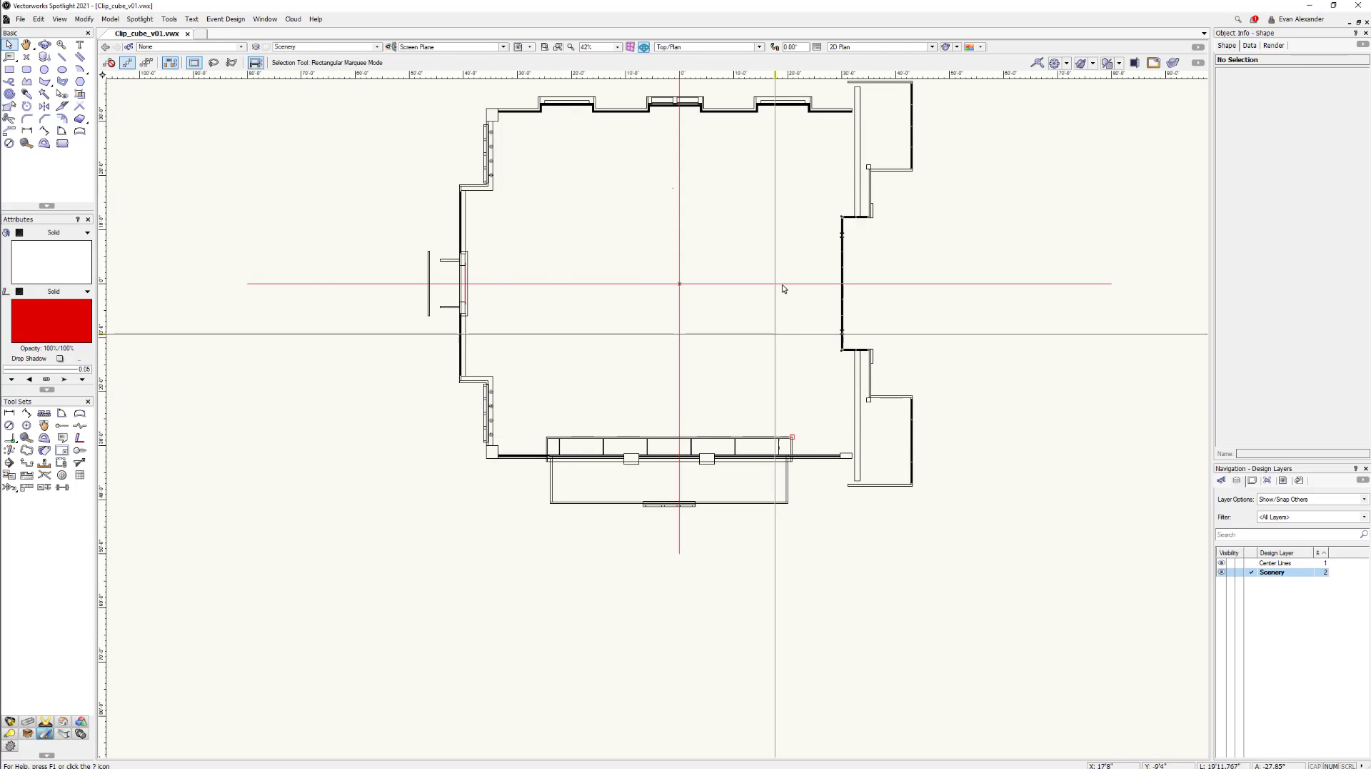
pyautogui.moveTo(784, 275); pyautogui.dragTo(772, 409, button='middle')
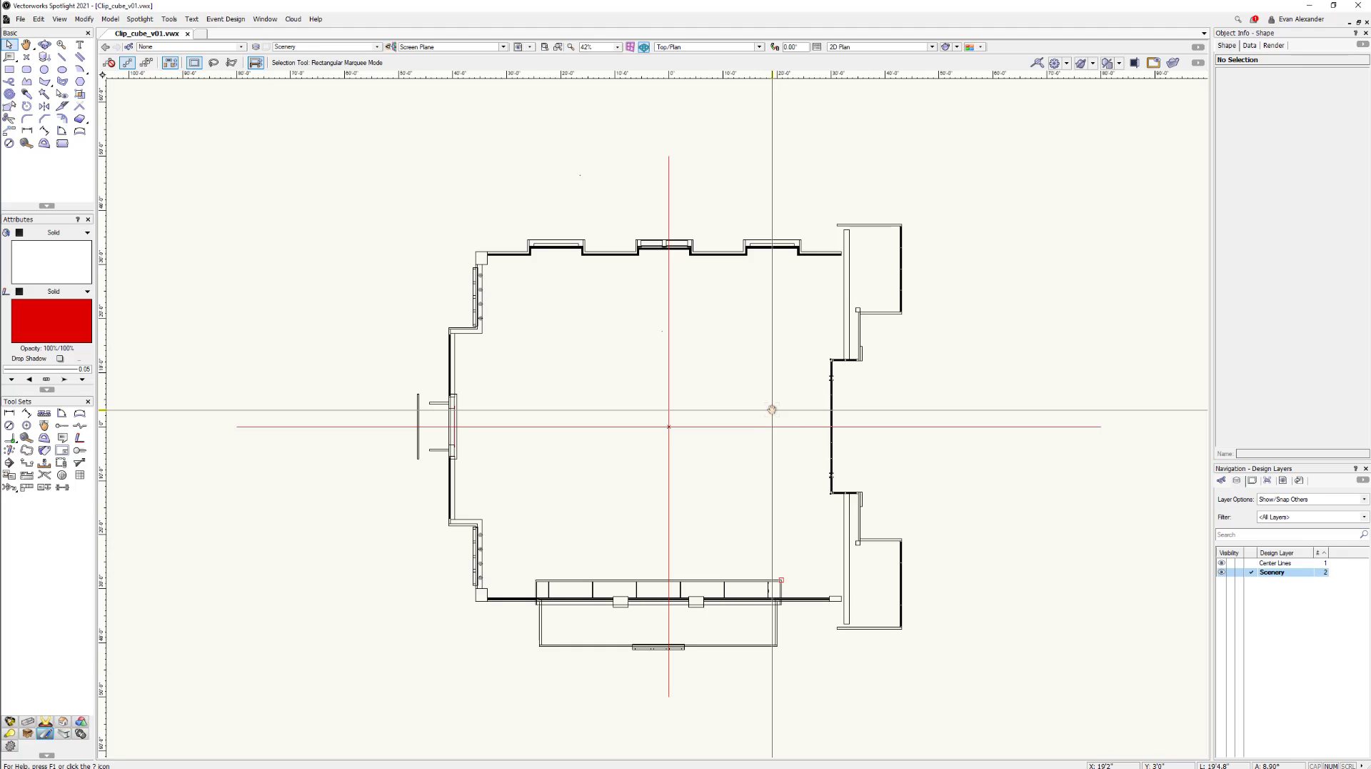
pyautogui.rightClick(772, 409)
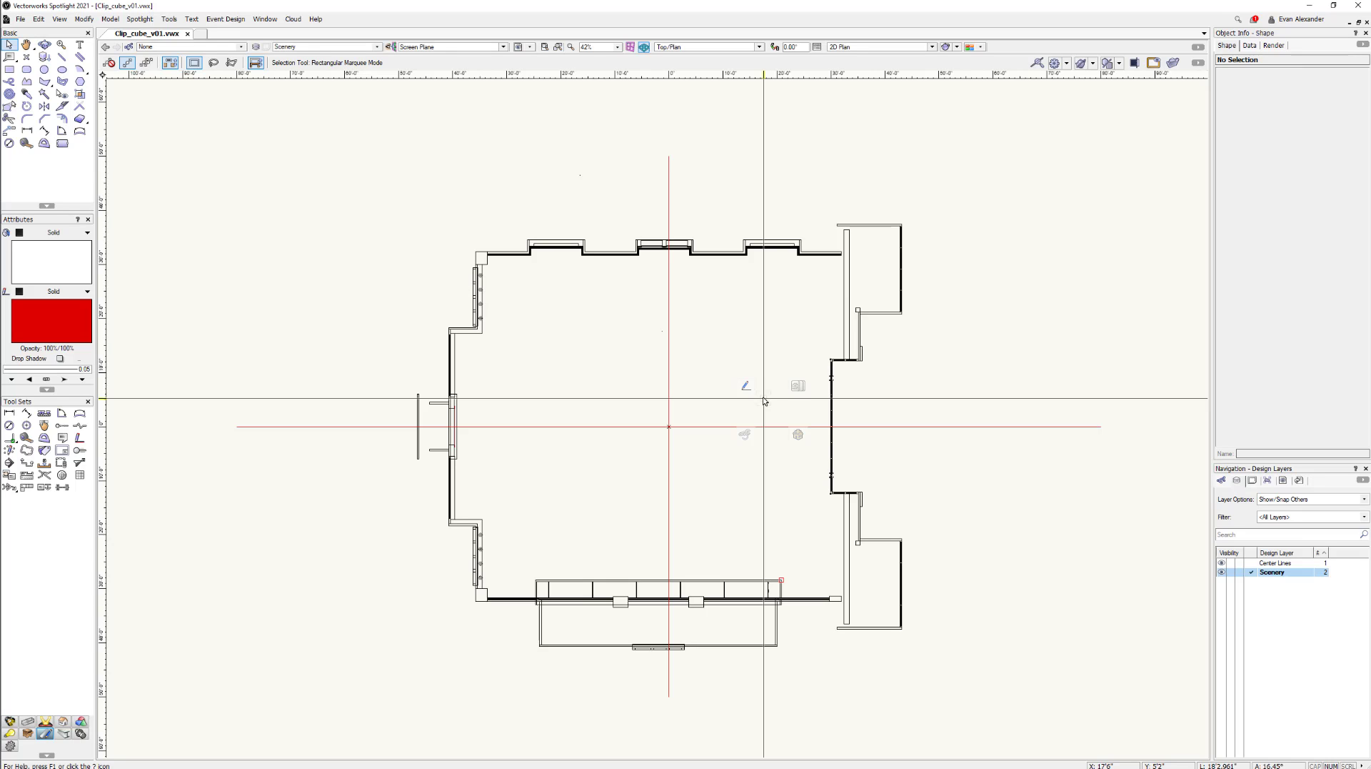
# - Show the model in Left Isometric view, select the wall groups, then clear the selection
pyautogui.press('KP_1')
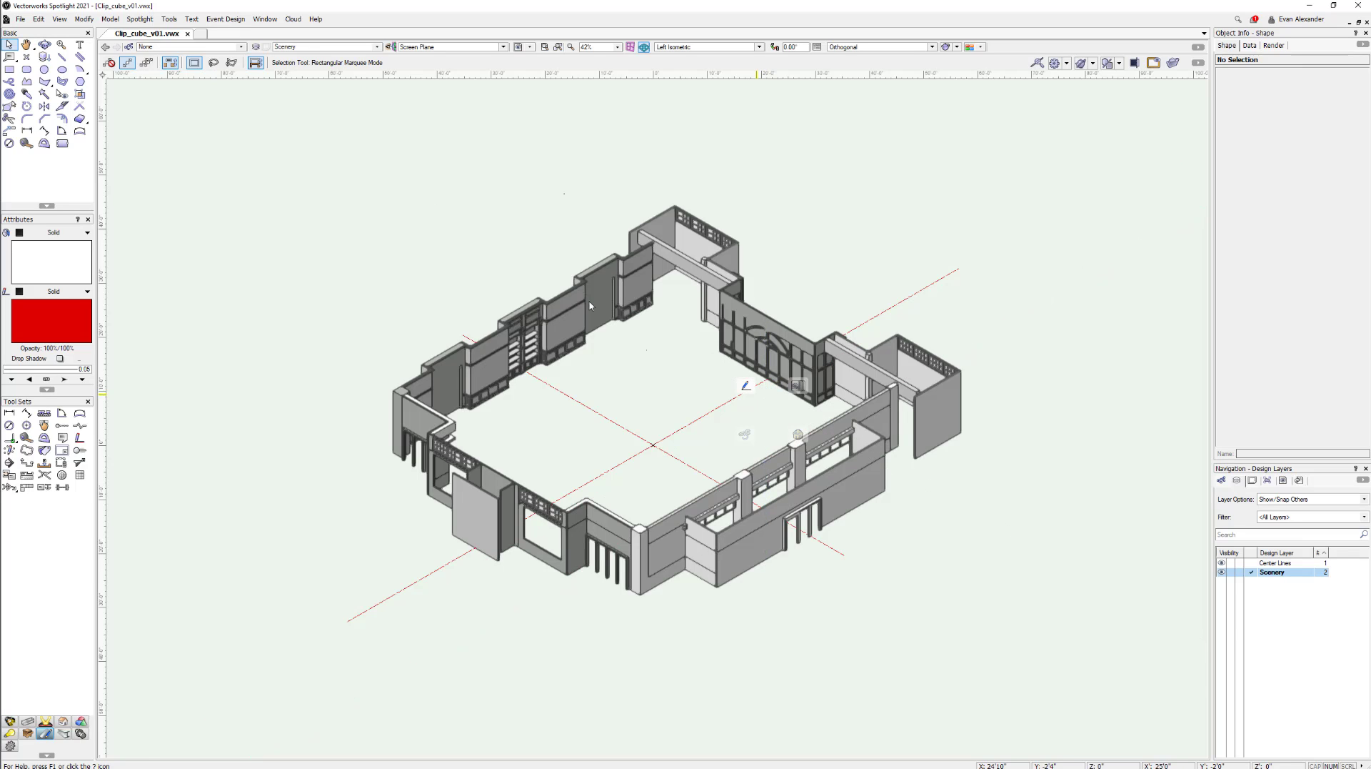
pyautogui.press('`')
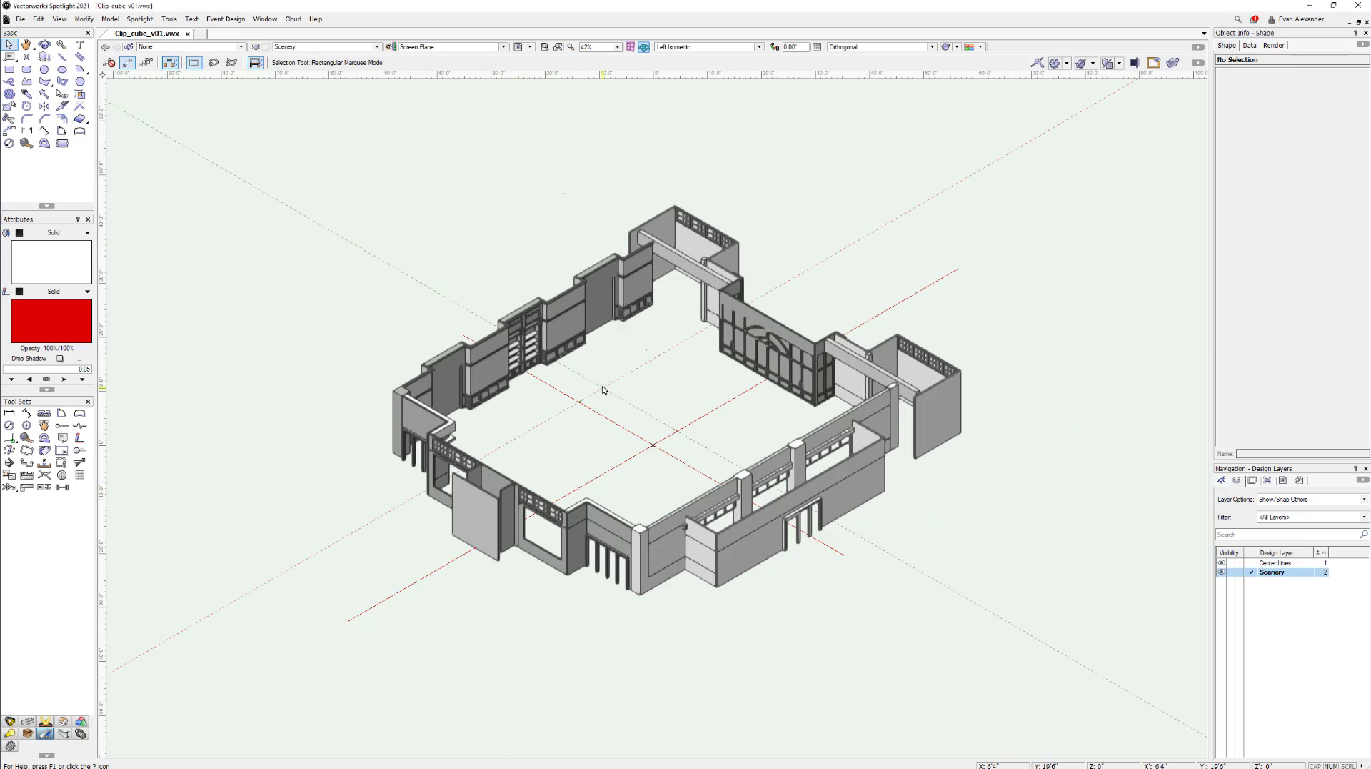
pyautogui.click(565, 321)
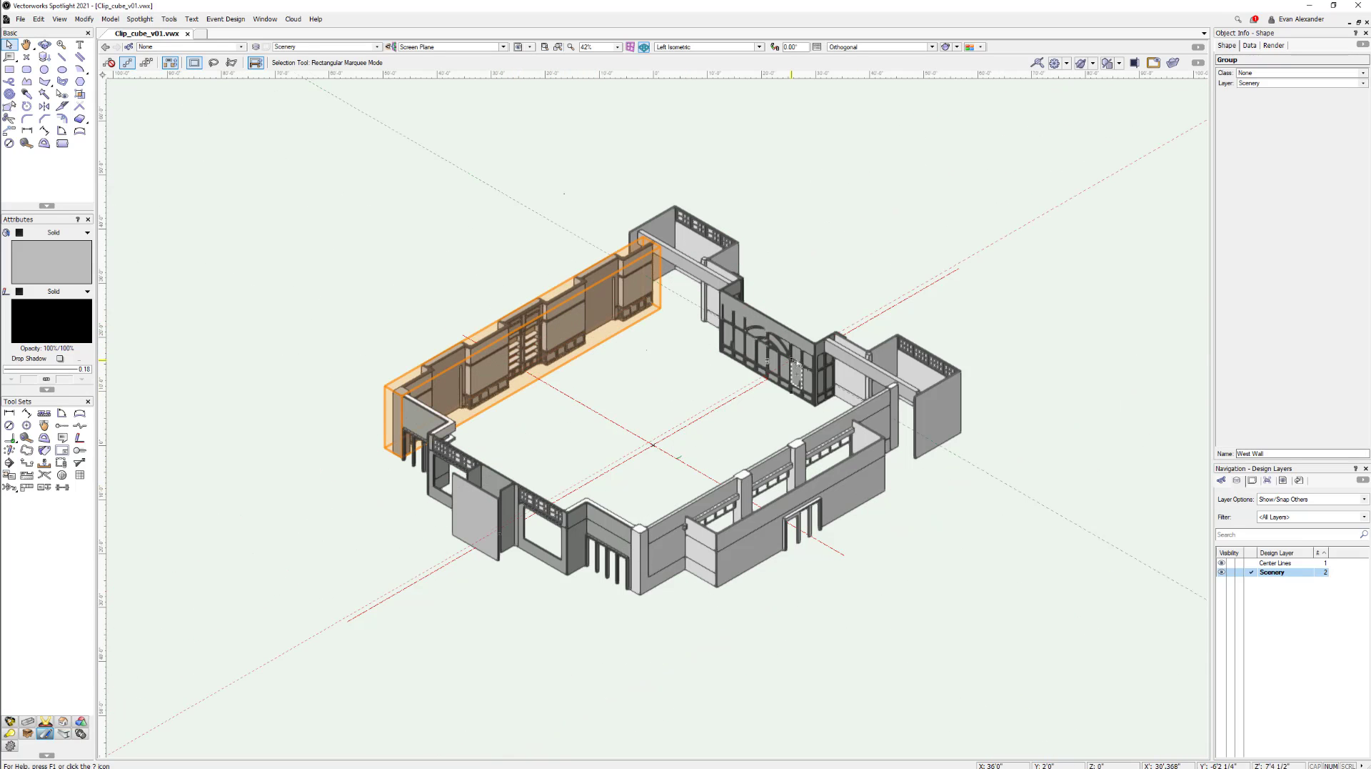
pyautogui.click(821, 384)
pyautogui.keyDown('shift'); pyautogui.click(802, 468); pyautogui.keyUp('shift')
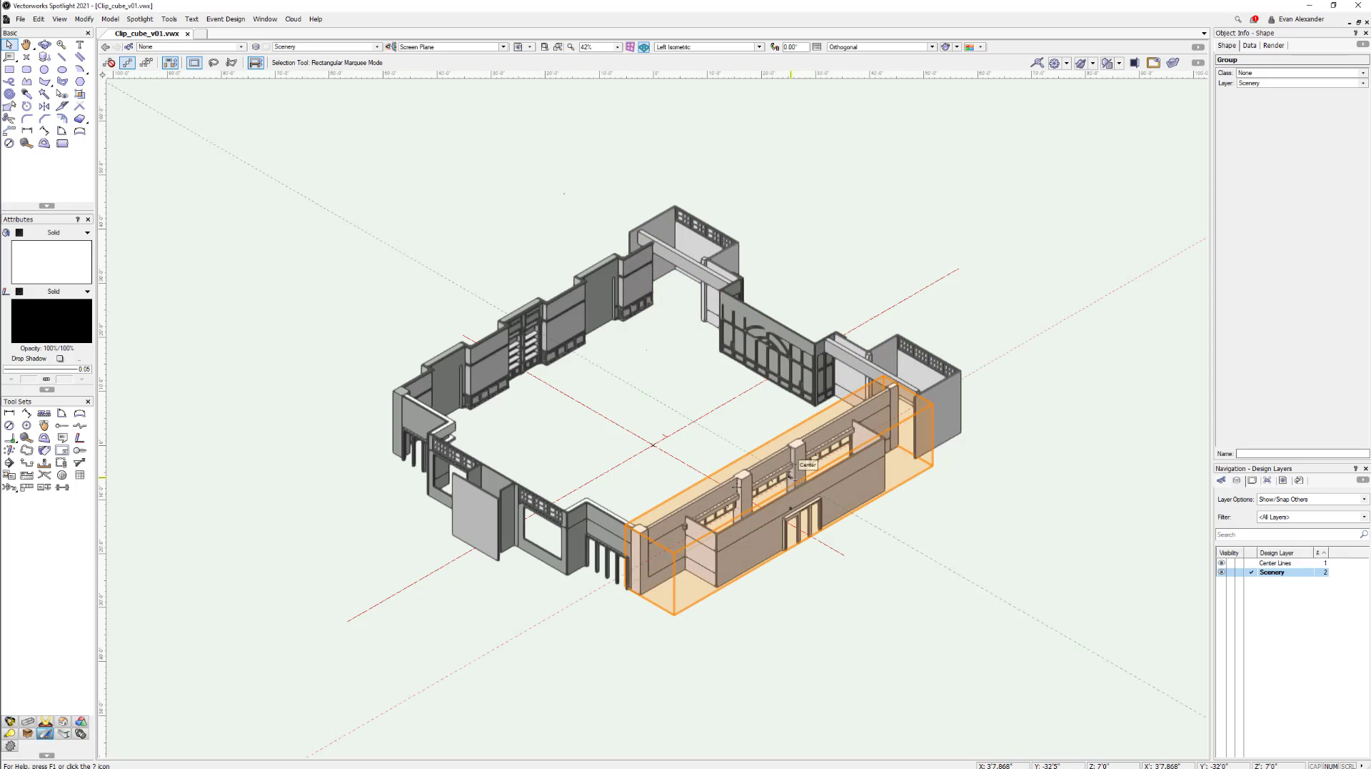
pyautogui.click(558, 514)
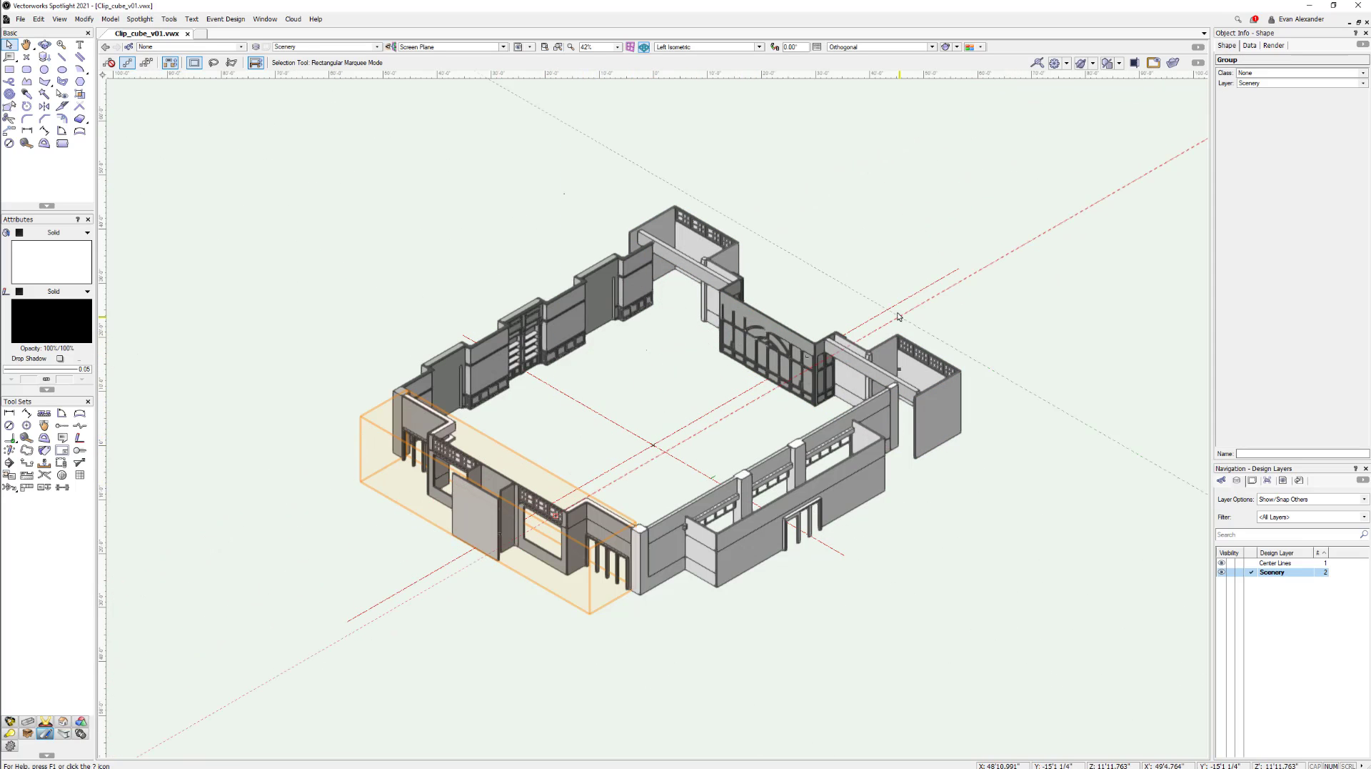
pyautogui.keyDown('shift'); pyautogui.click(683, 292); pyautogui.keyUp('shift')
pyautogui.keyDown('shift'); pyautogui.click(683, 292); pyautogui.keyUp('shift')
pyautogui.keyDown('shift'); pyautogui.click(676, 346); pyautogui.keyUp('shift')
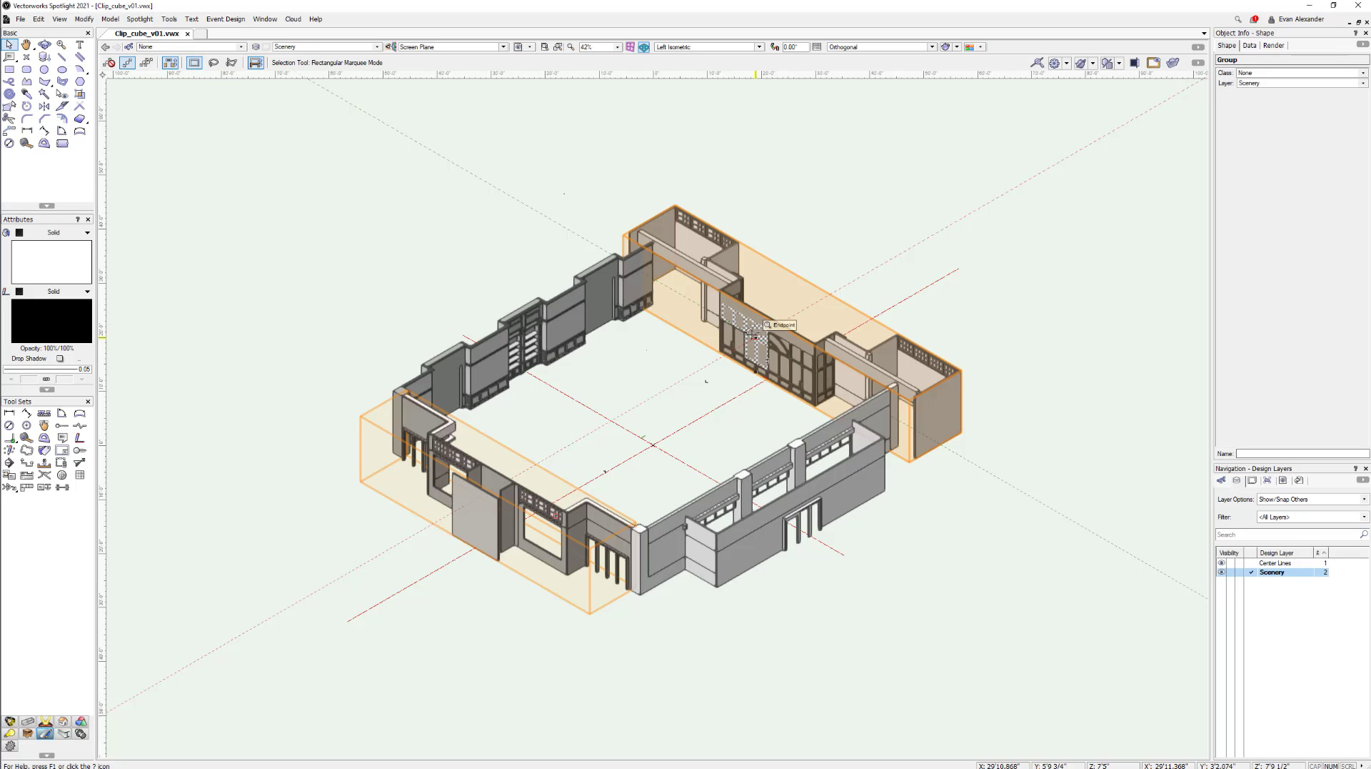
pyautogui.keyDown('shift'); pyautogui.click(767, 359); pyautogui.keyUp('shift')
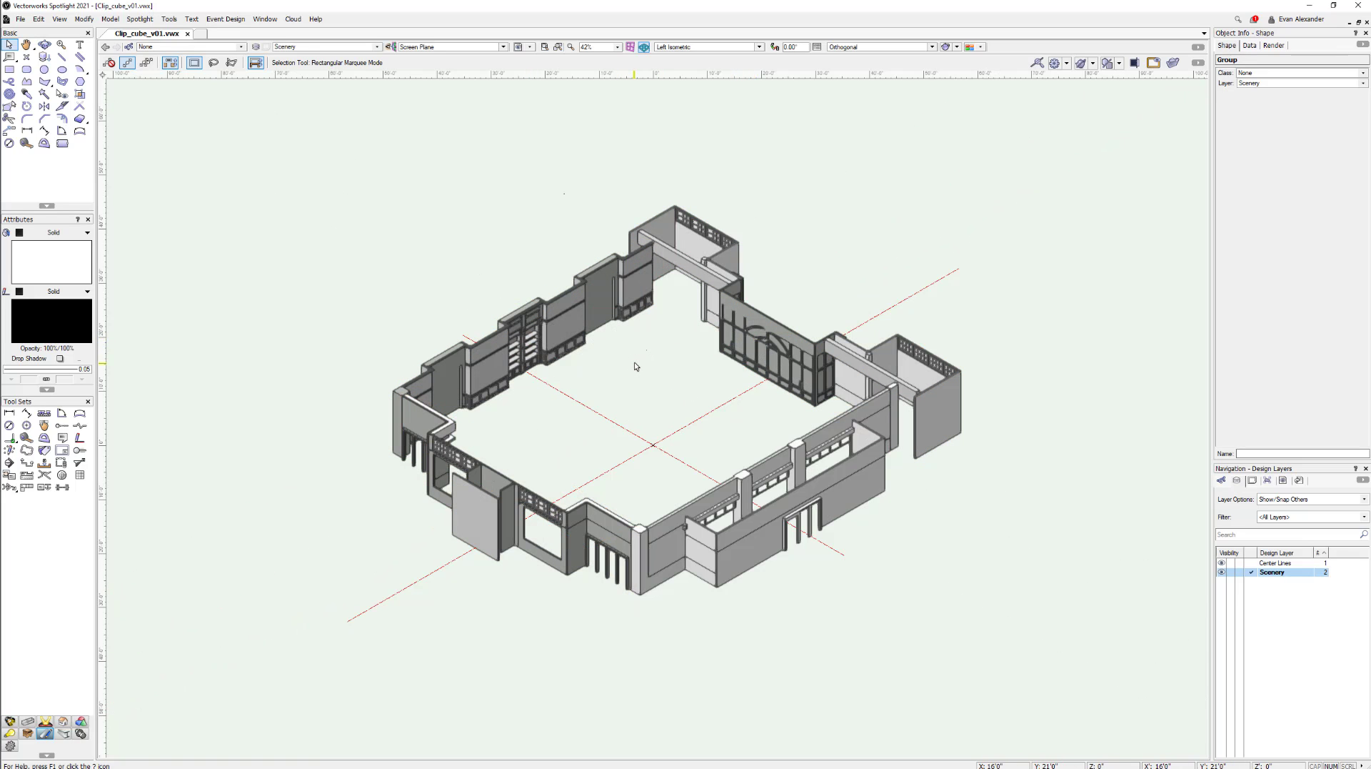
pyautogui.click(635, 366)
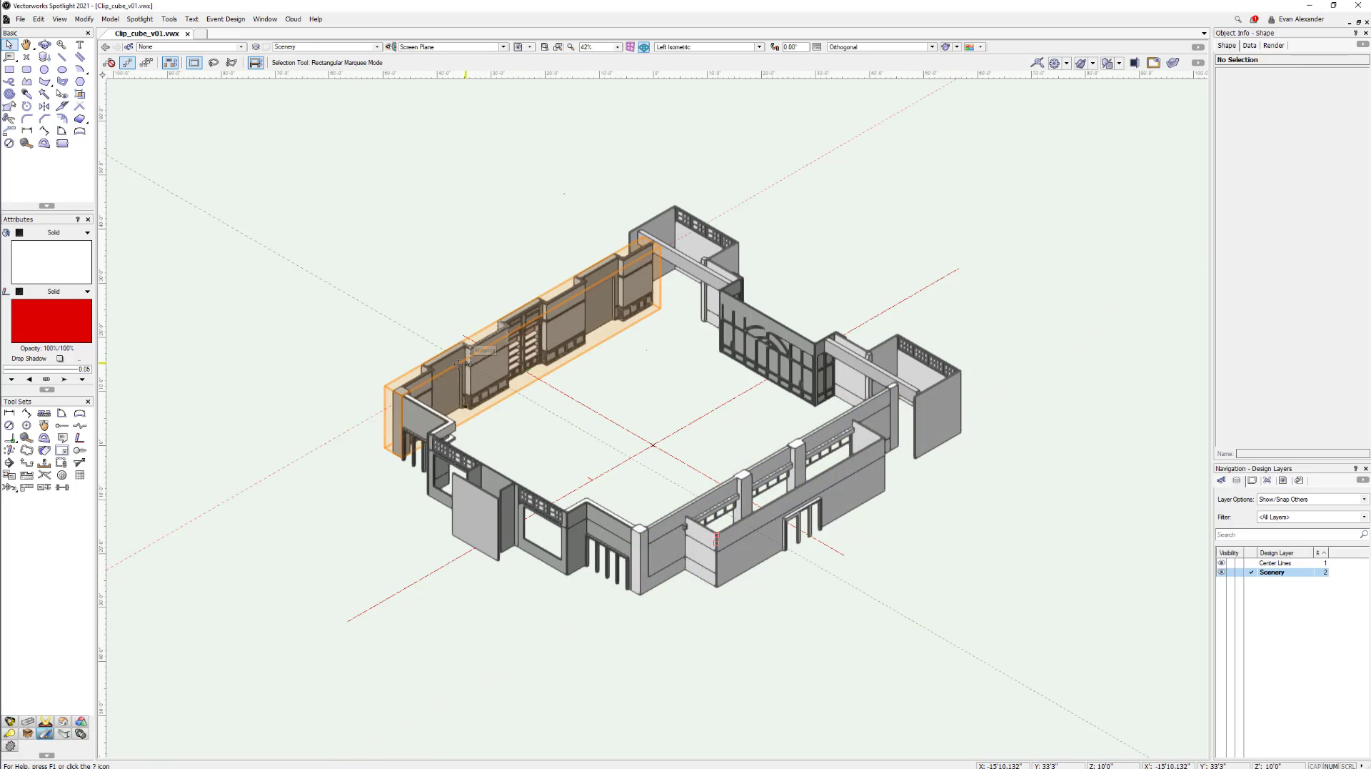
# - Enable Show Clip Cube in Quick Preferences and turn on the clip cube around the whole model
pyautogui.click(60, 20)
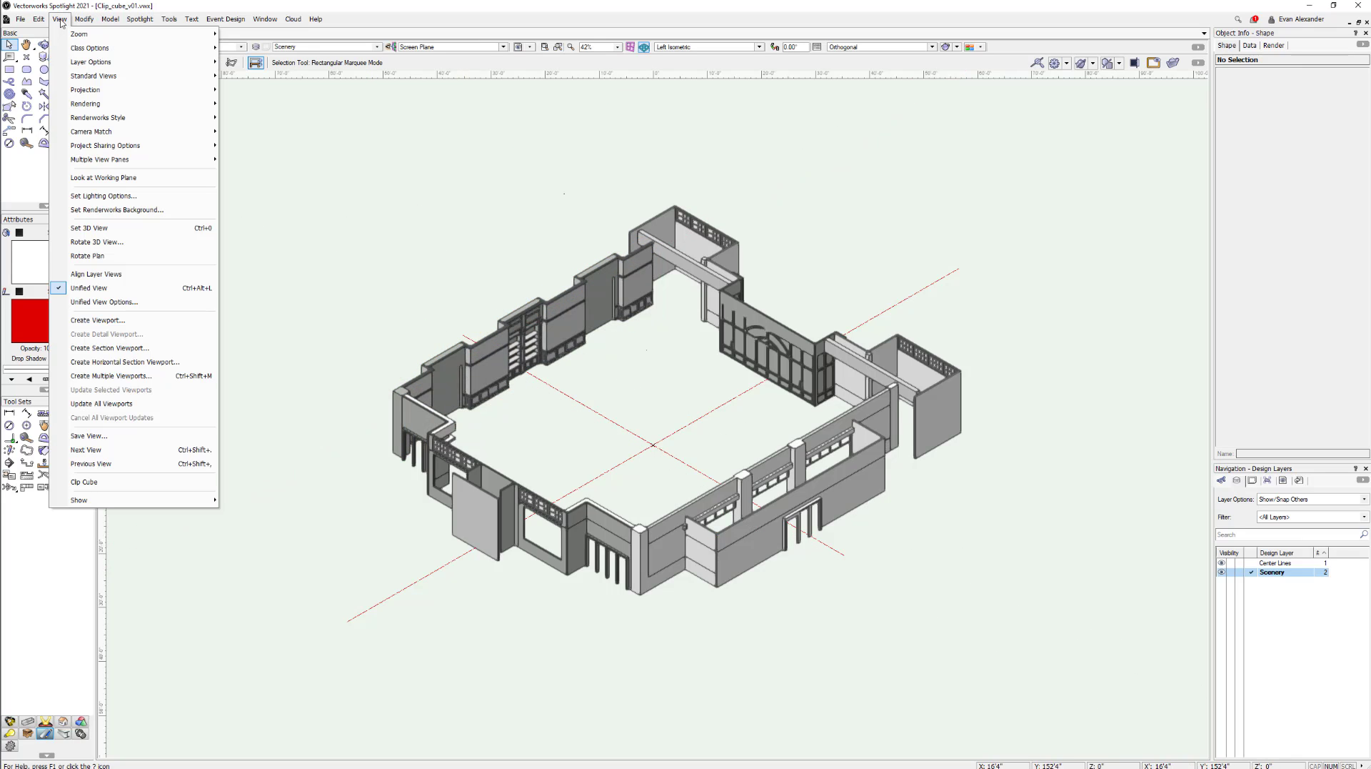
pyautogui.click(103, 484)
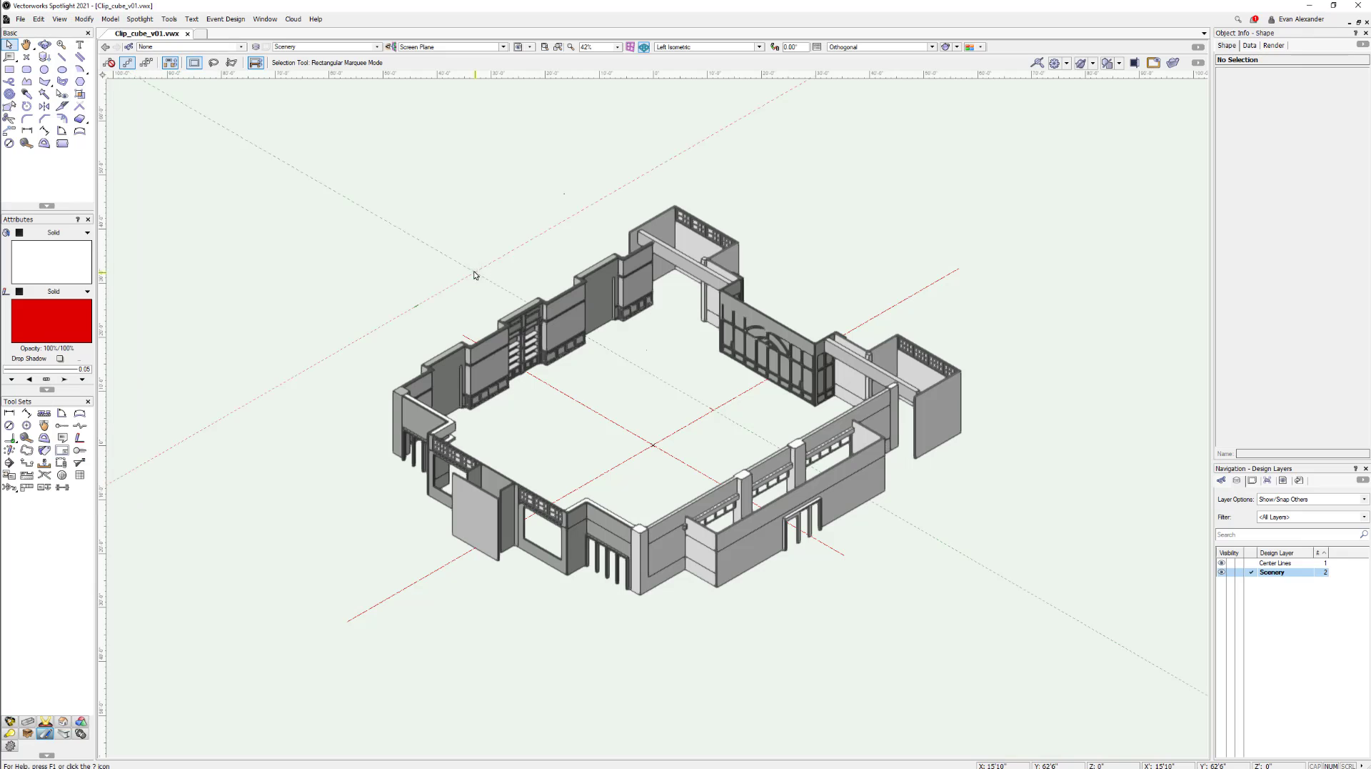
pyautogui.click(1172, 64)
pyautogui.click(1198, 63)
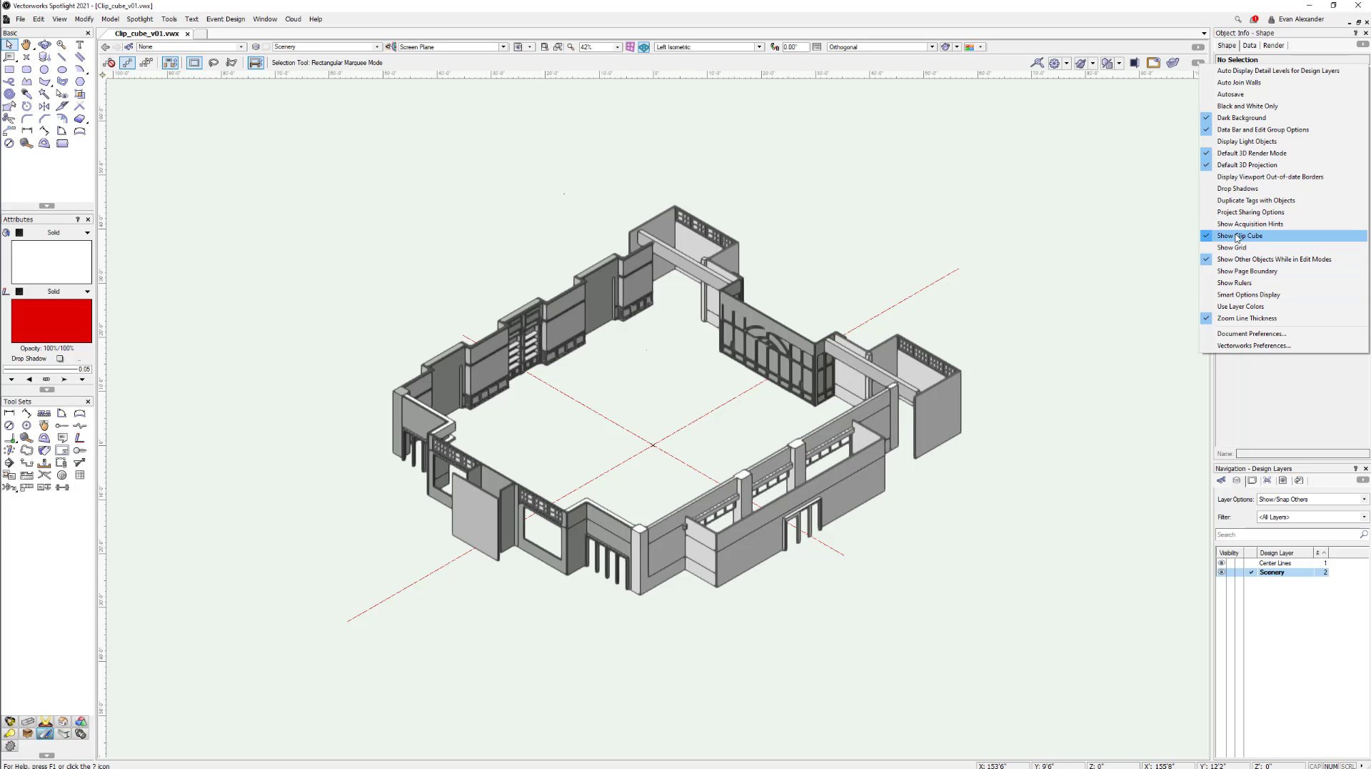
pyautogui.click(1172, 191)
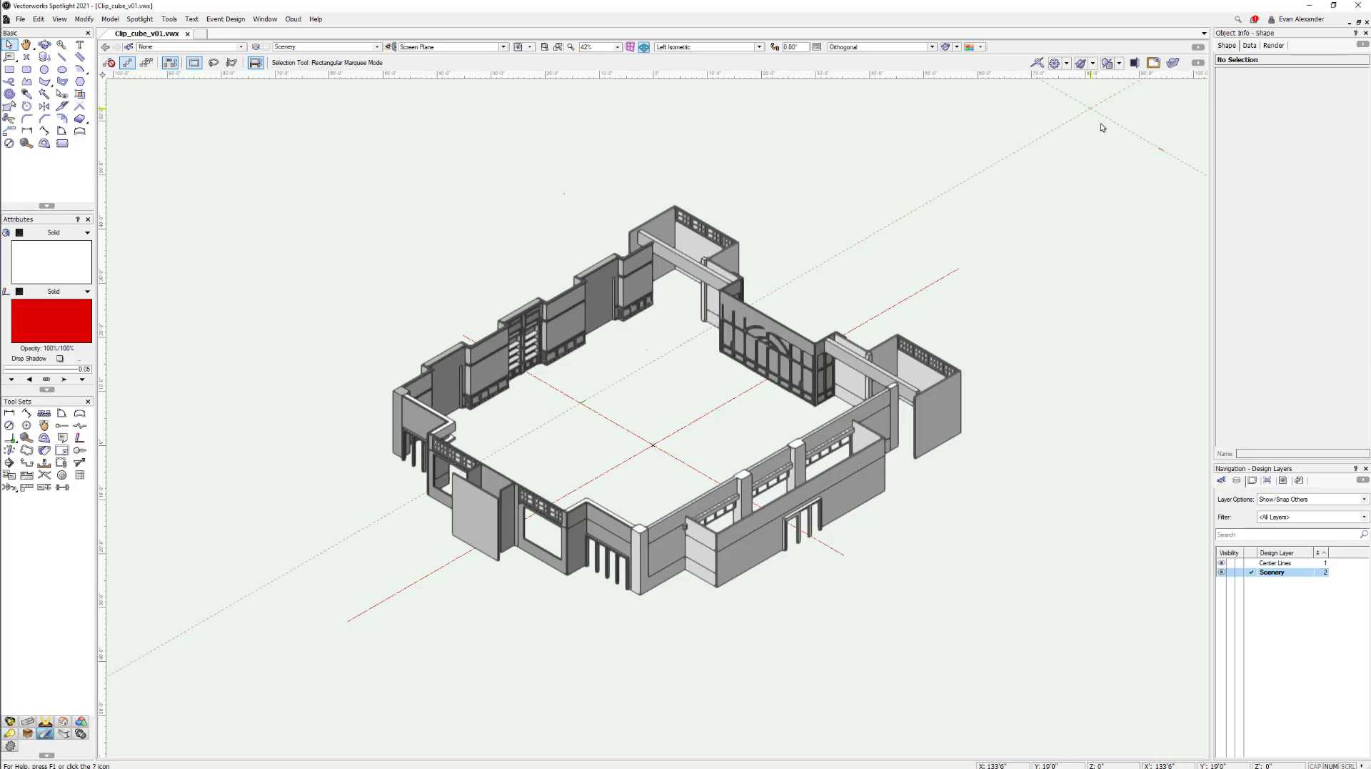
pyautogui.click(1173, 64)
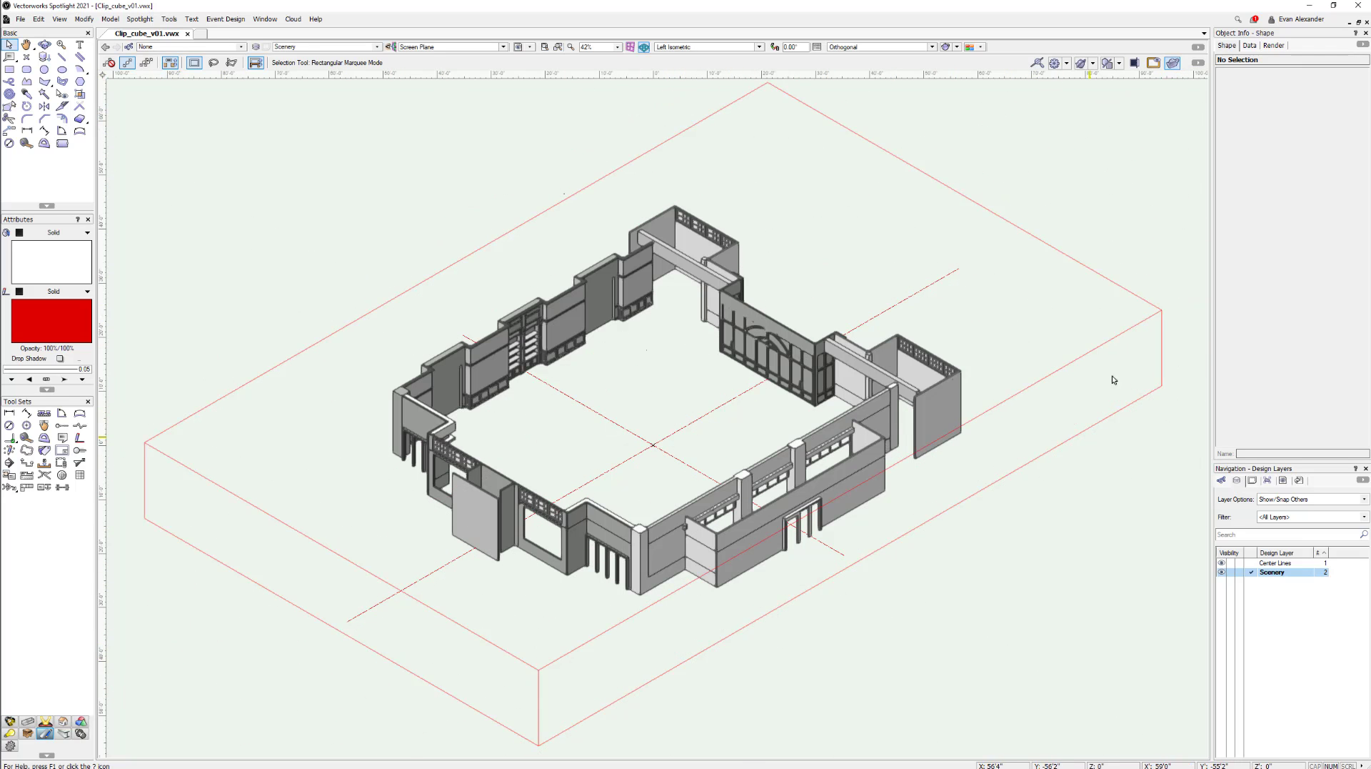
# - Pick the clip cube's top face and start lowering it toward floor level
pyautogui.click(1085, 271)
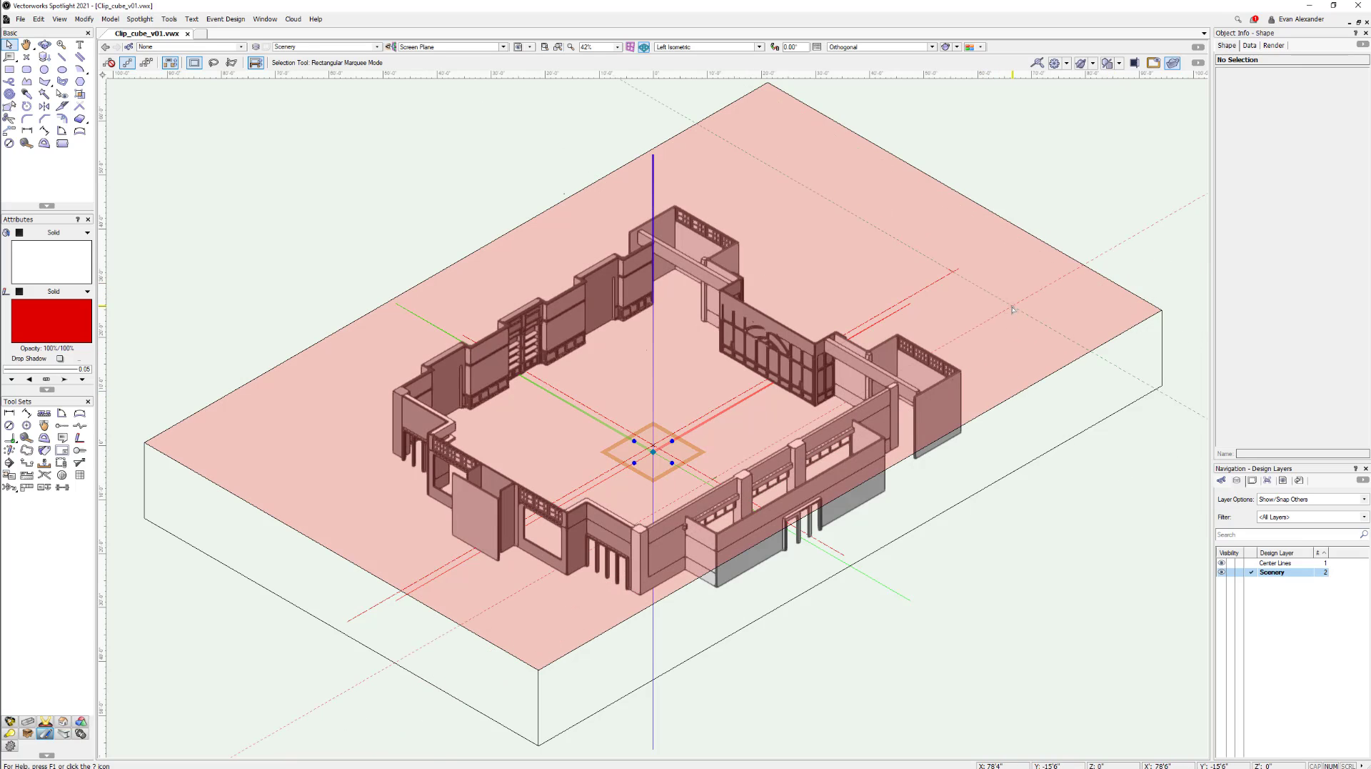
pyautogui.click(1011, 336)
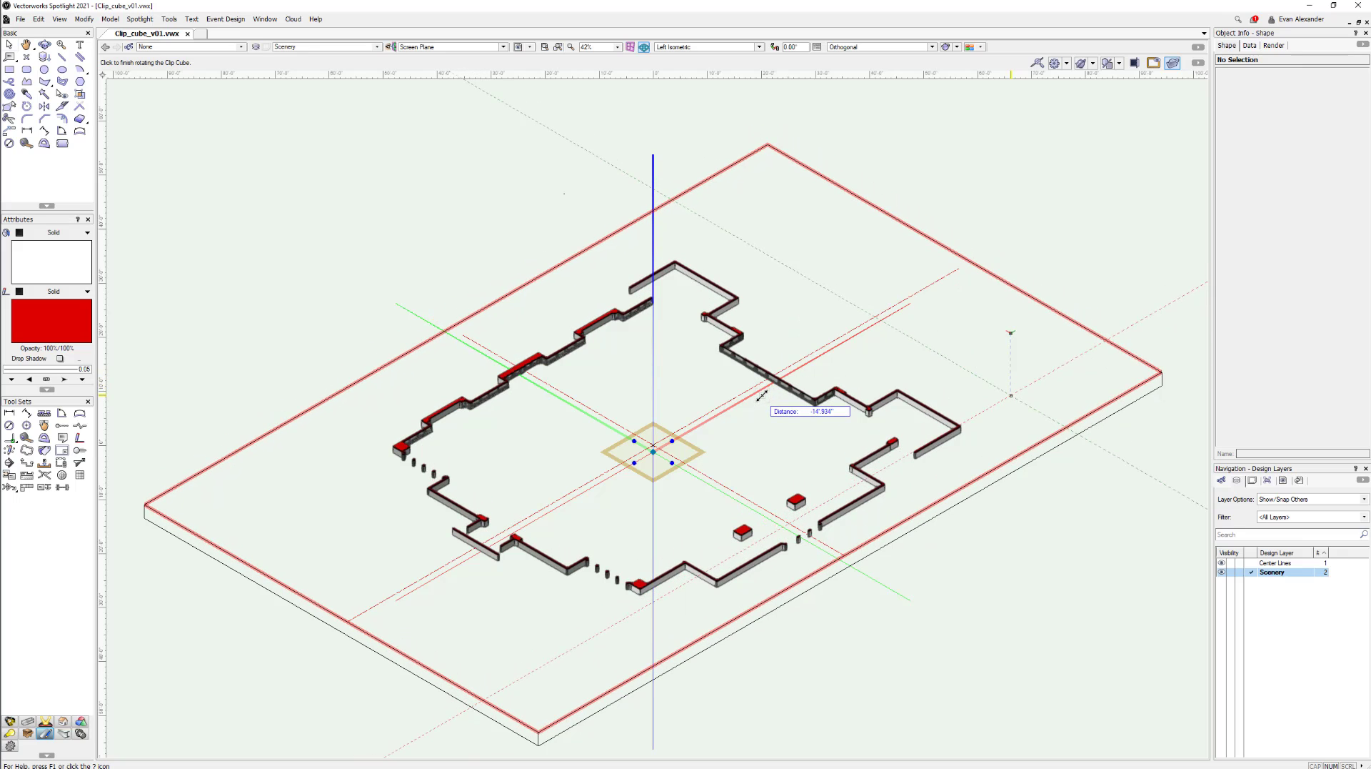
# - Fix the lowered top face, then pull the left, right, front and back sides in to the walls
pyautogui.click(761, 395)
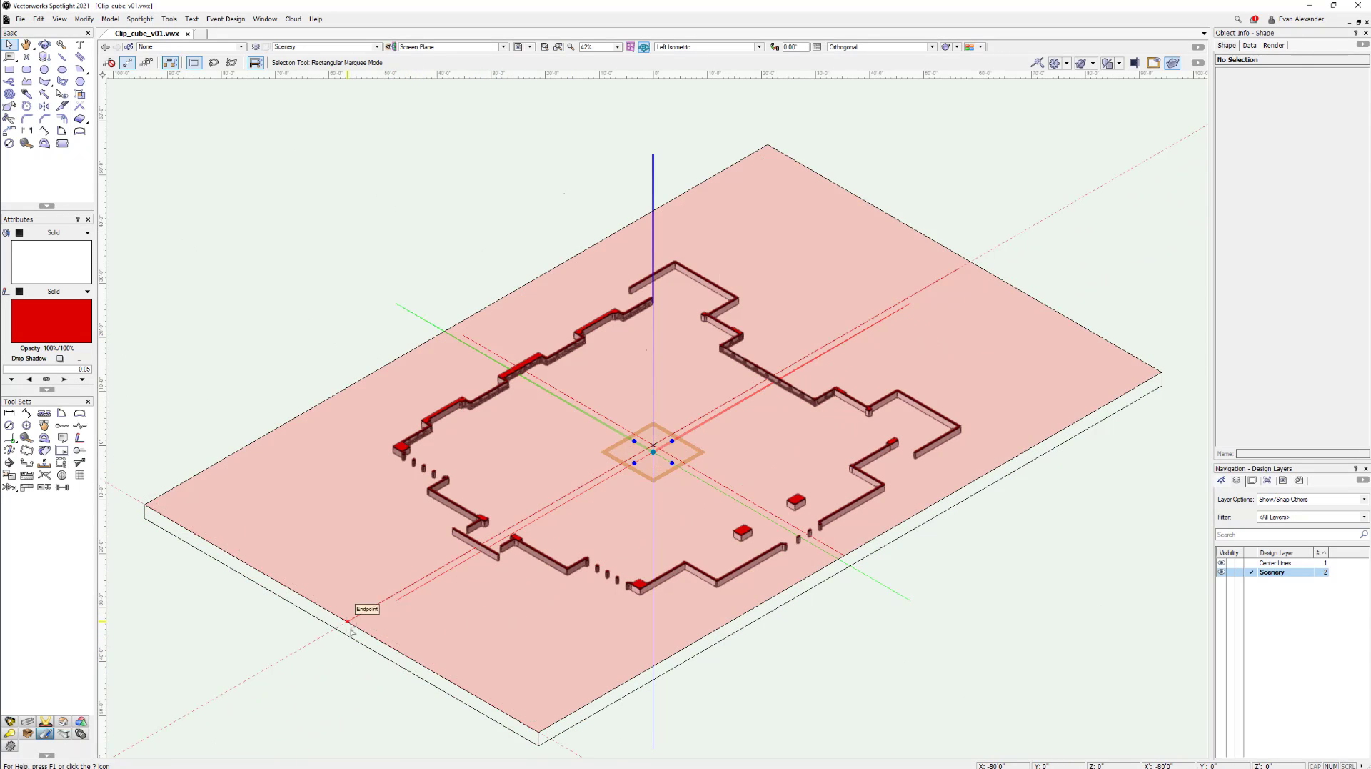
pyautogui.click(421, 671)
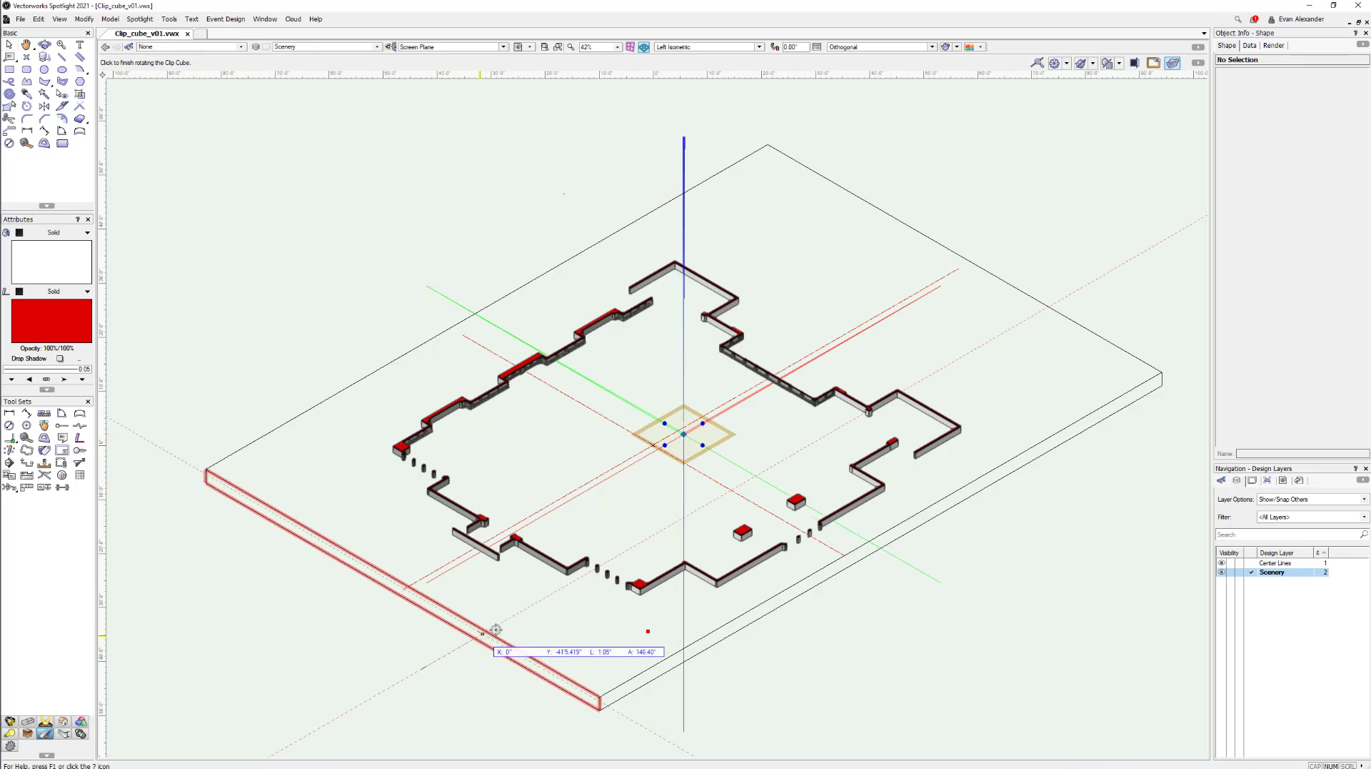
pyautogui.click(543, 603)
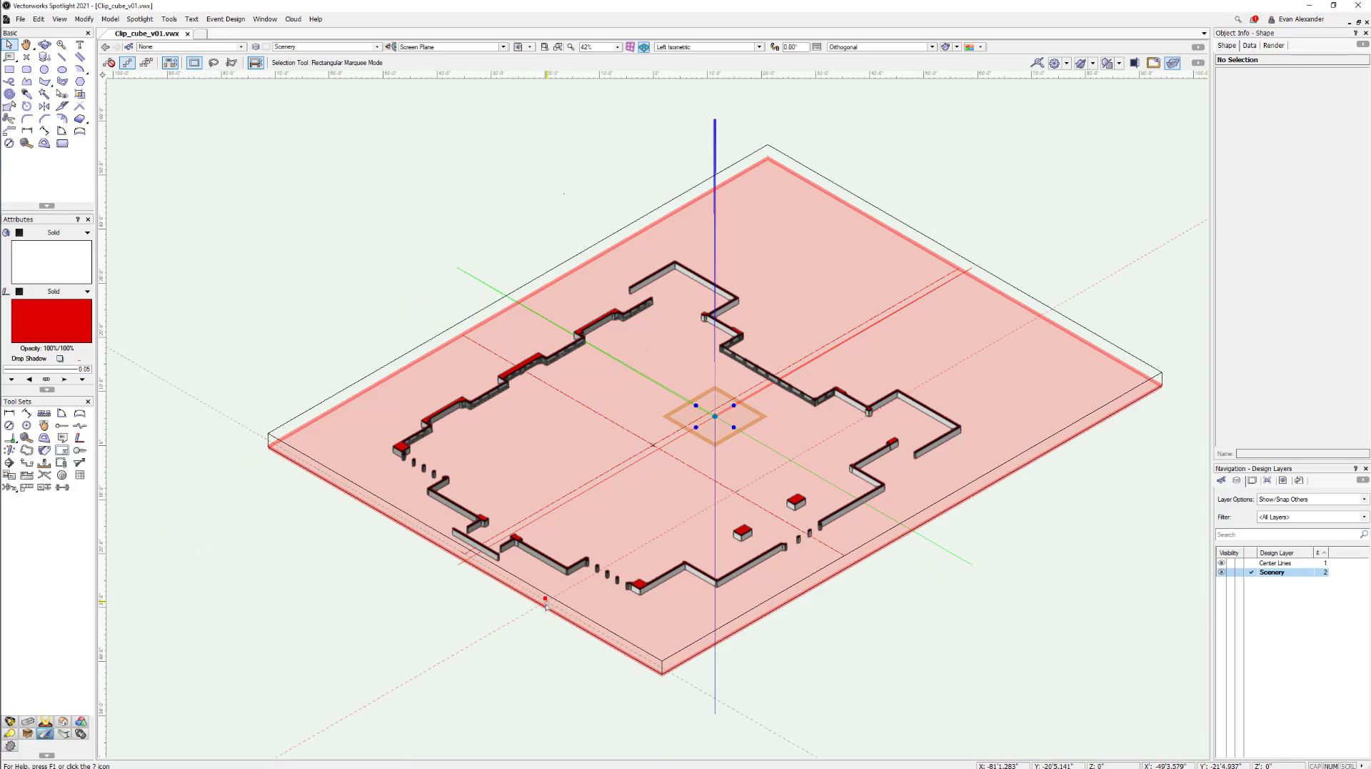
pyautogui.click(1067, 317)
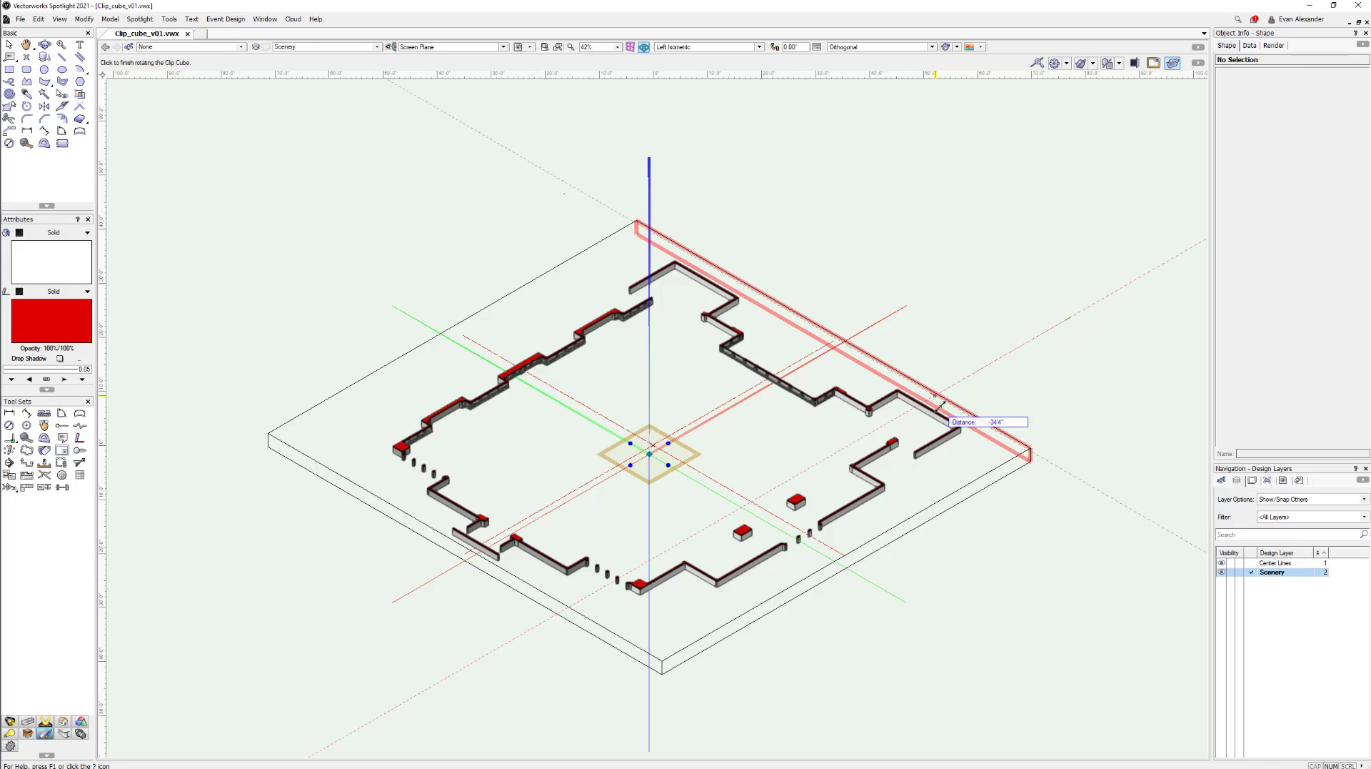
pyautogui.click(928, 425)
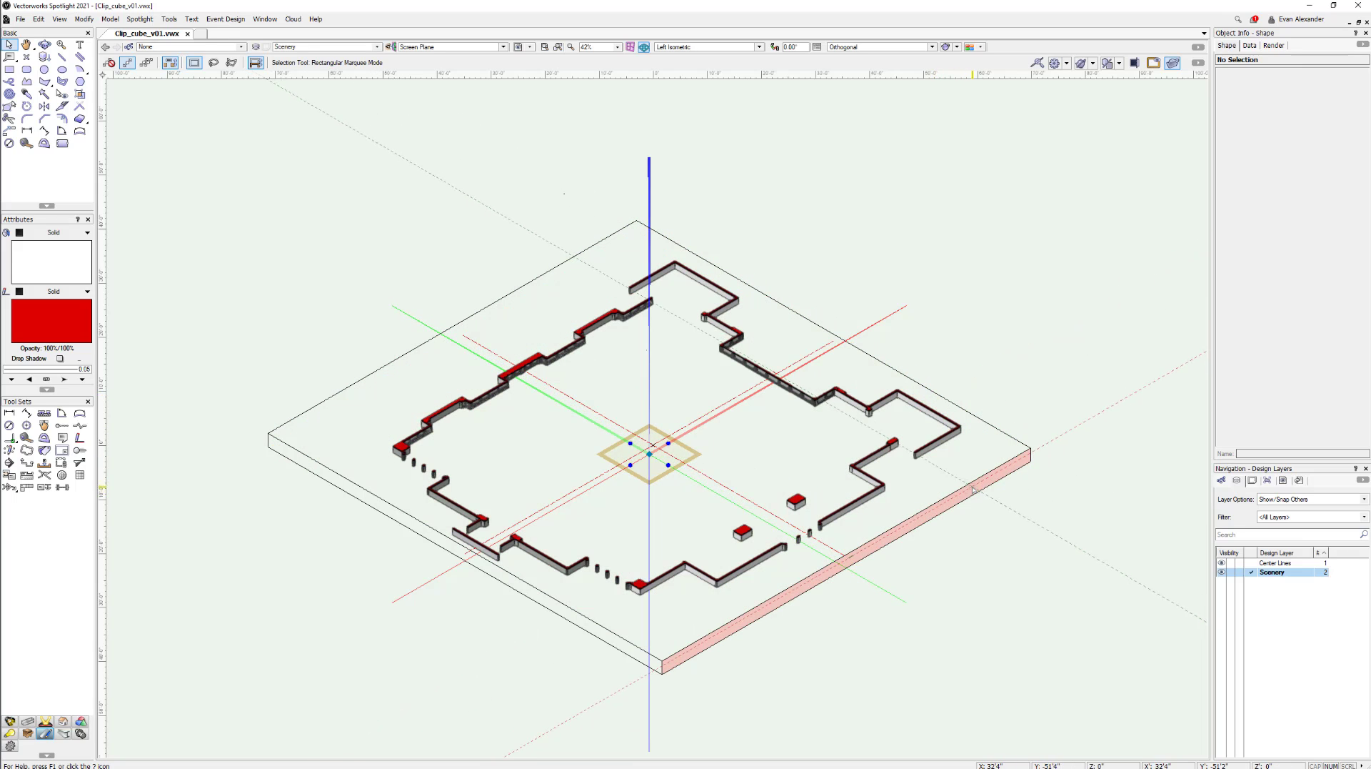
pyautogui.click(973, 489)
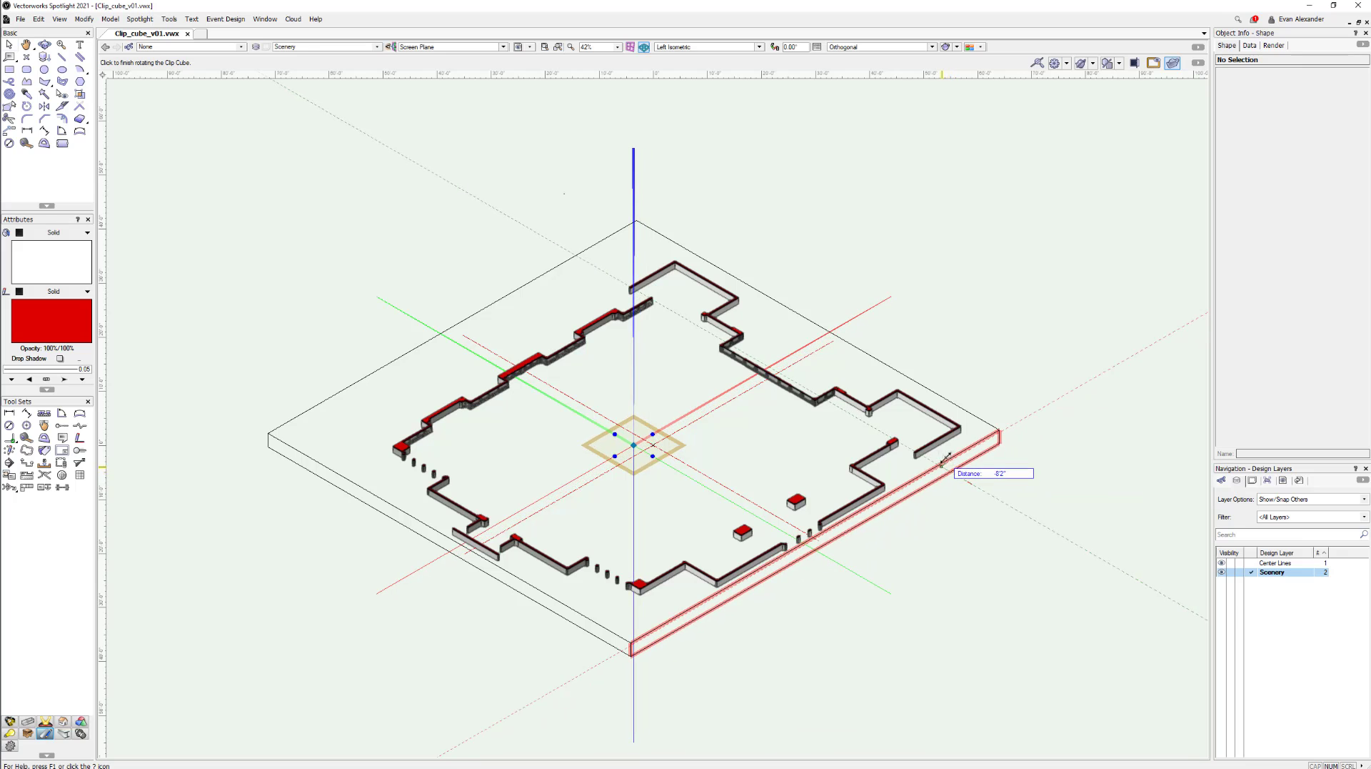
pyautogui.click(945, 457)
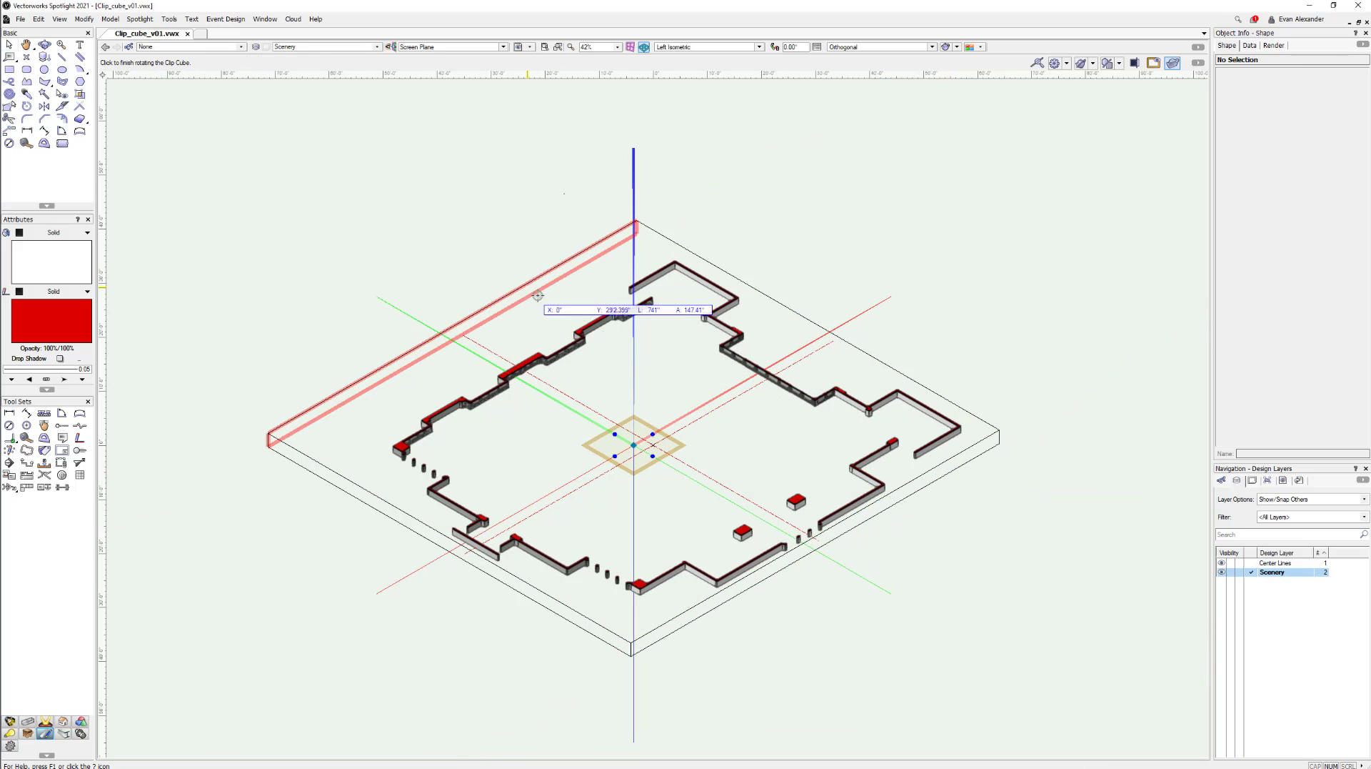
pyautogui.click(710, 217)
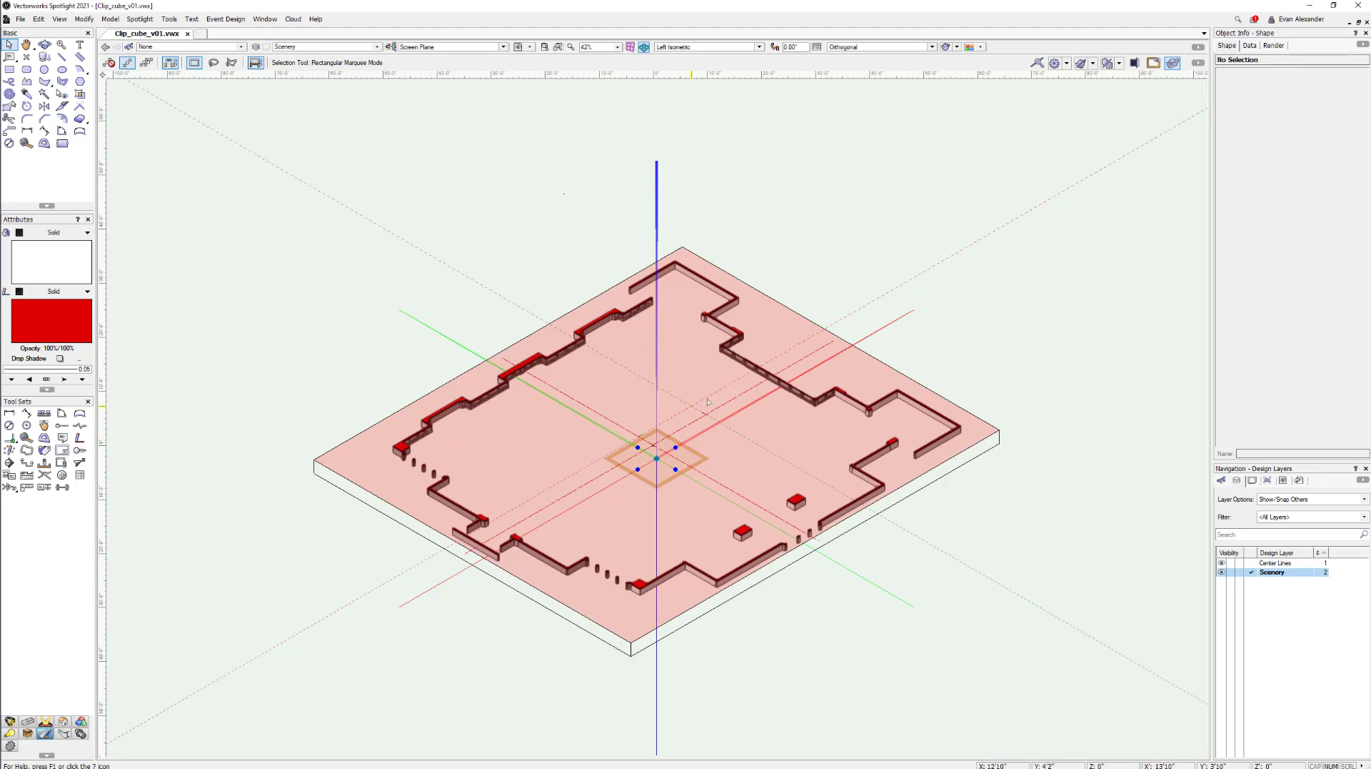
# - Choose Create Section Viewport from the clip cube's context menu
pyautogui.rightClick(755, 366)
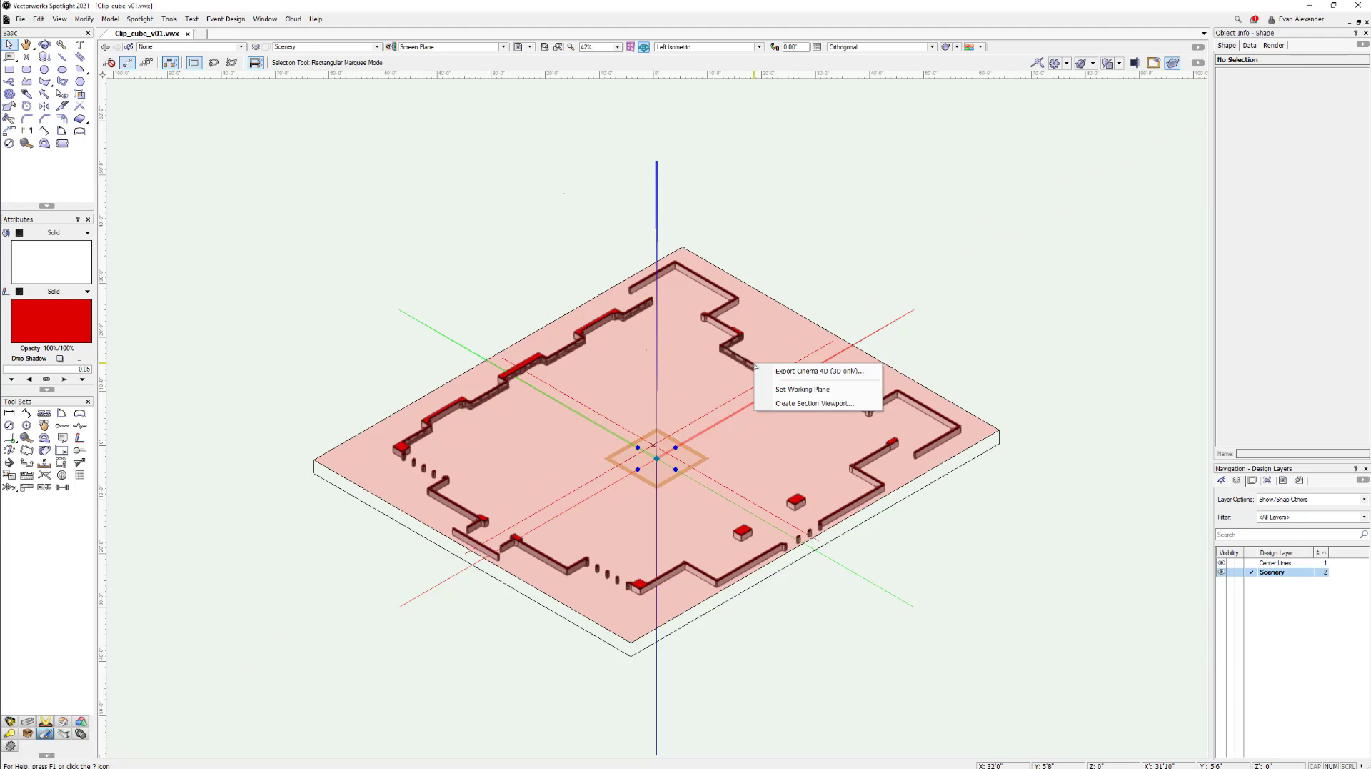
pyautogui.click(806, 403)
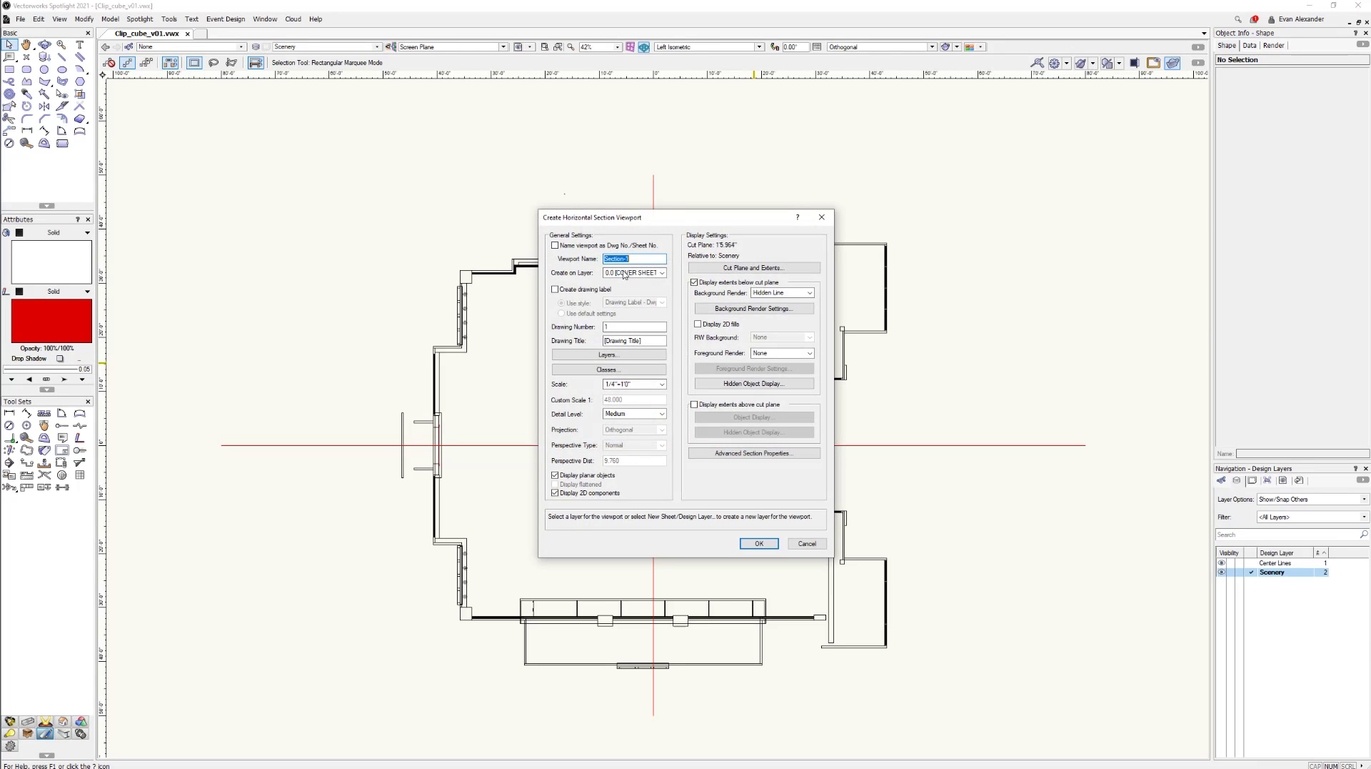
# - Set the horizontal section viewport scale to 3/8"=1'0" and confirm to create it
pyautogui.click(661, 384)
pyautogui.click(650, 407)
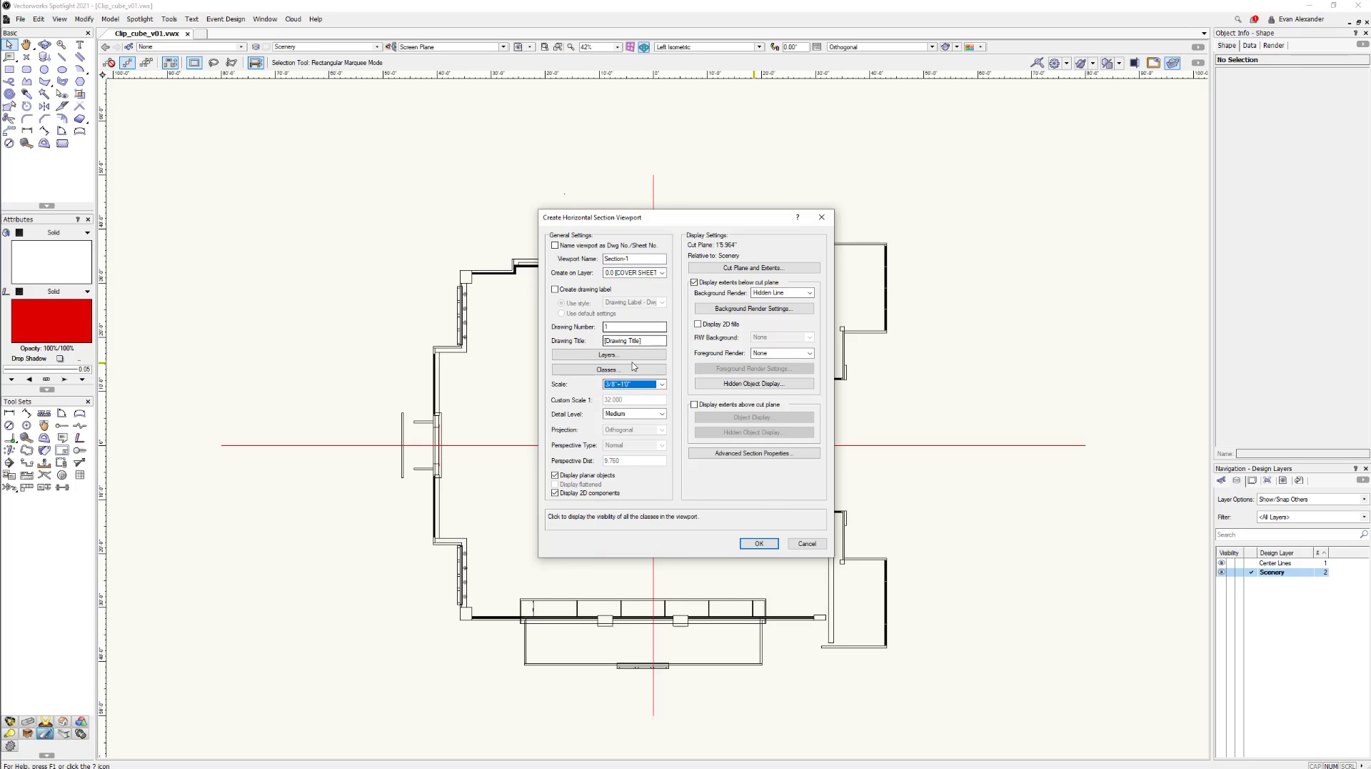
pyautogui.click(759, 544)
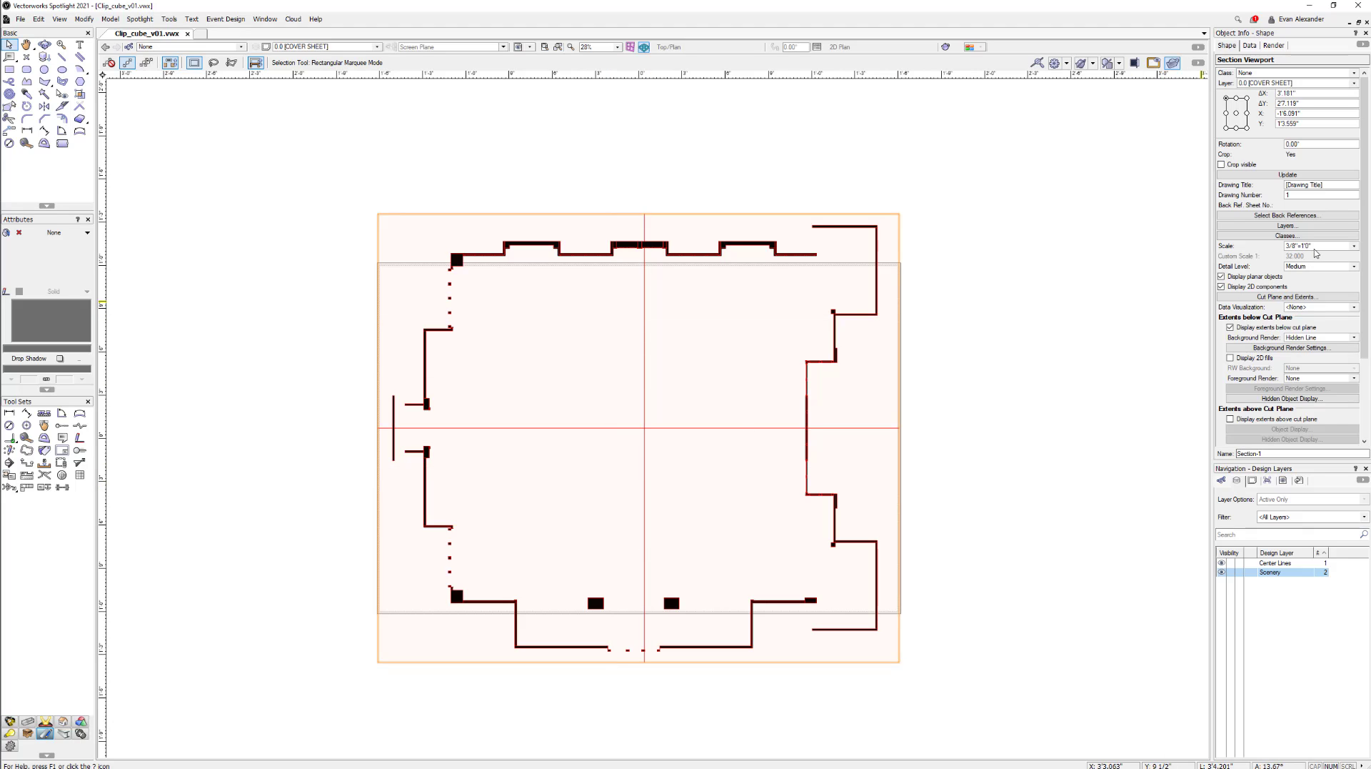
# - Change the viewport scale to 1/4"=1'0" in Object Info and zoom in to inspect the cut walls
pyautogui.click(1315, 252)
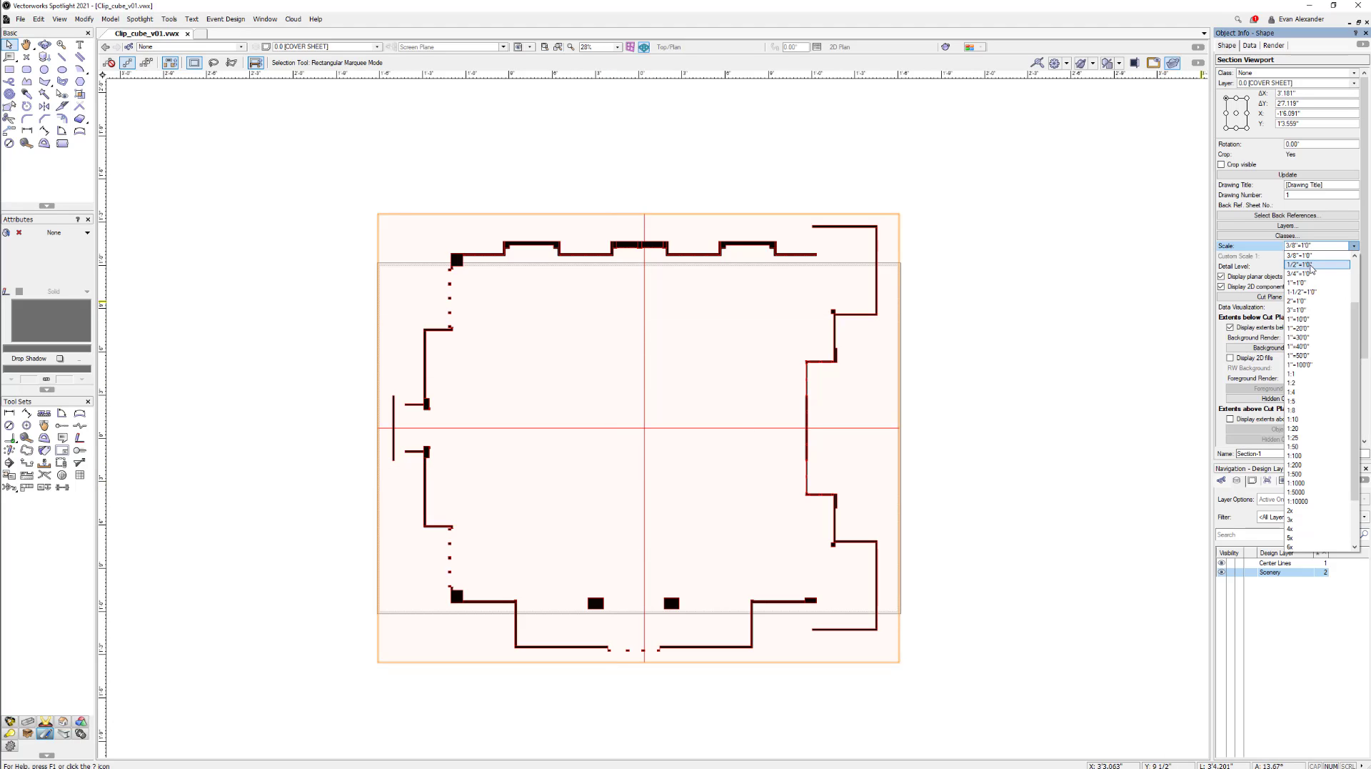
pyautogui.scroll(2, 1312, 284)
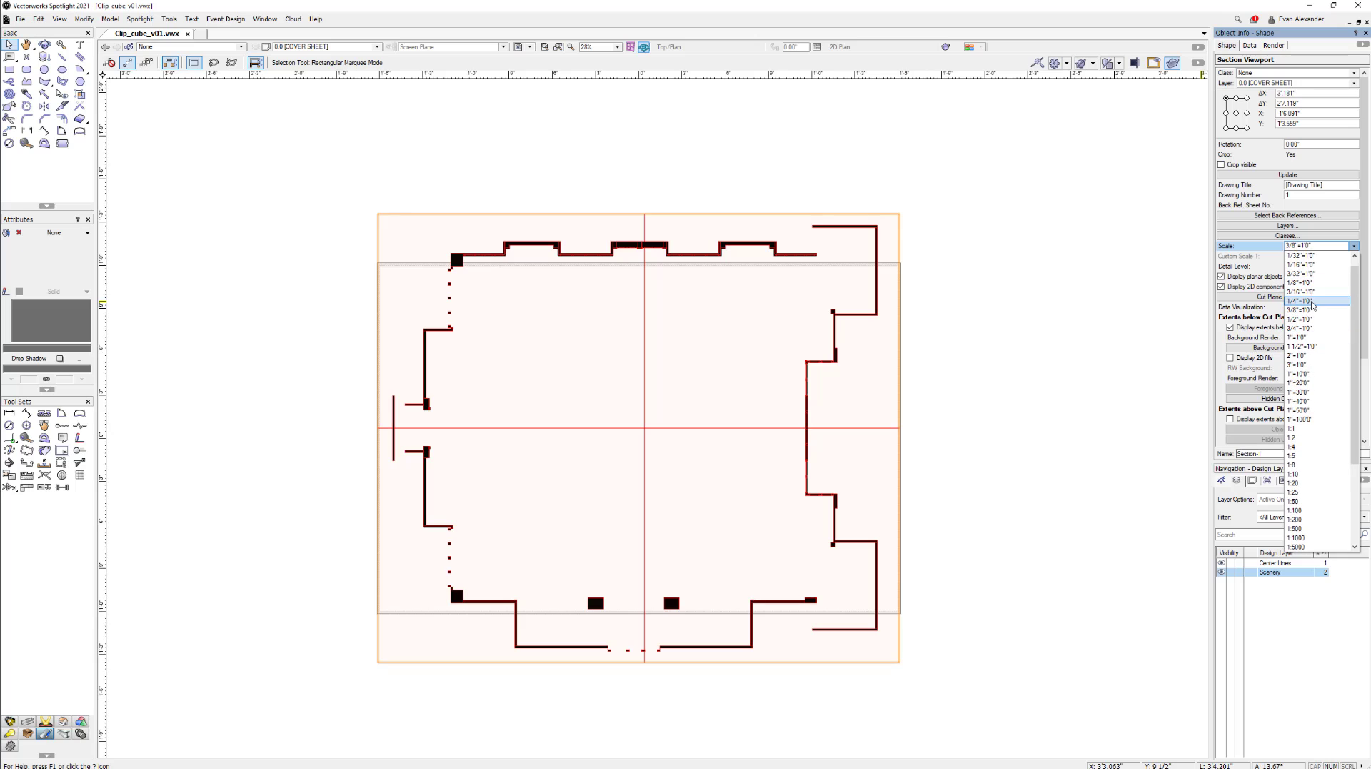
pyautogui.click(1310, 301)
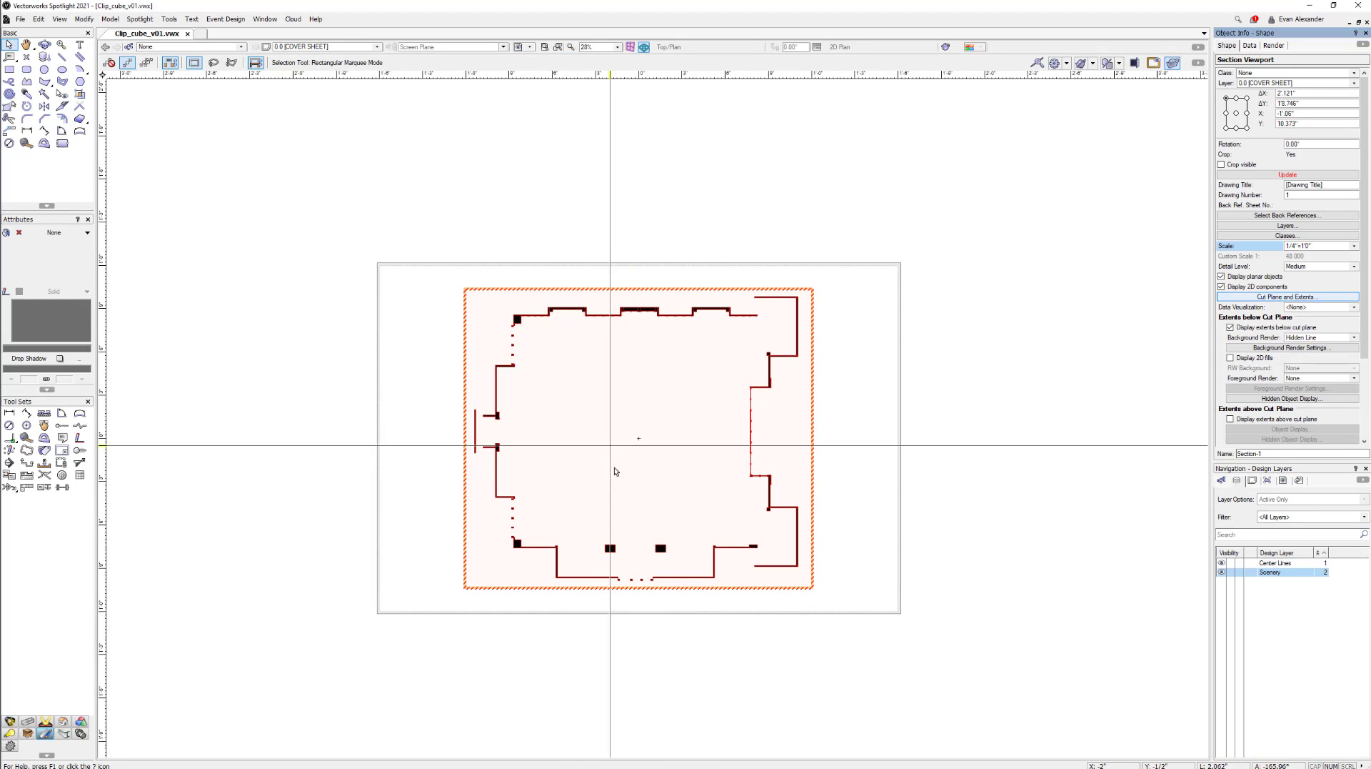
pyautogui.scroll(2, 573, 477)
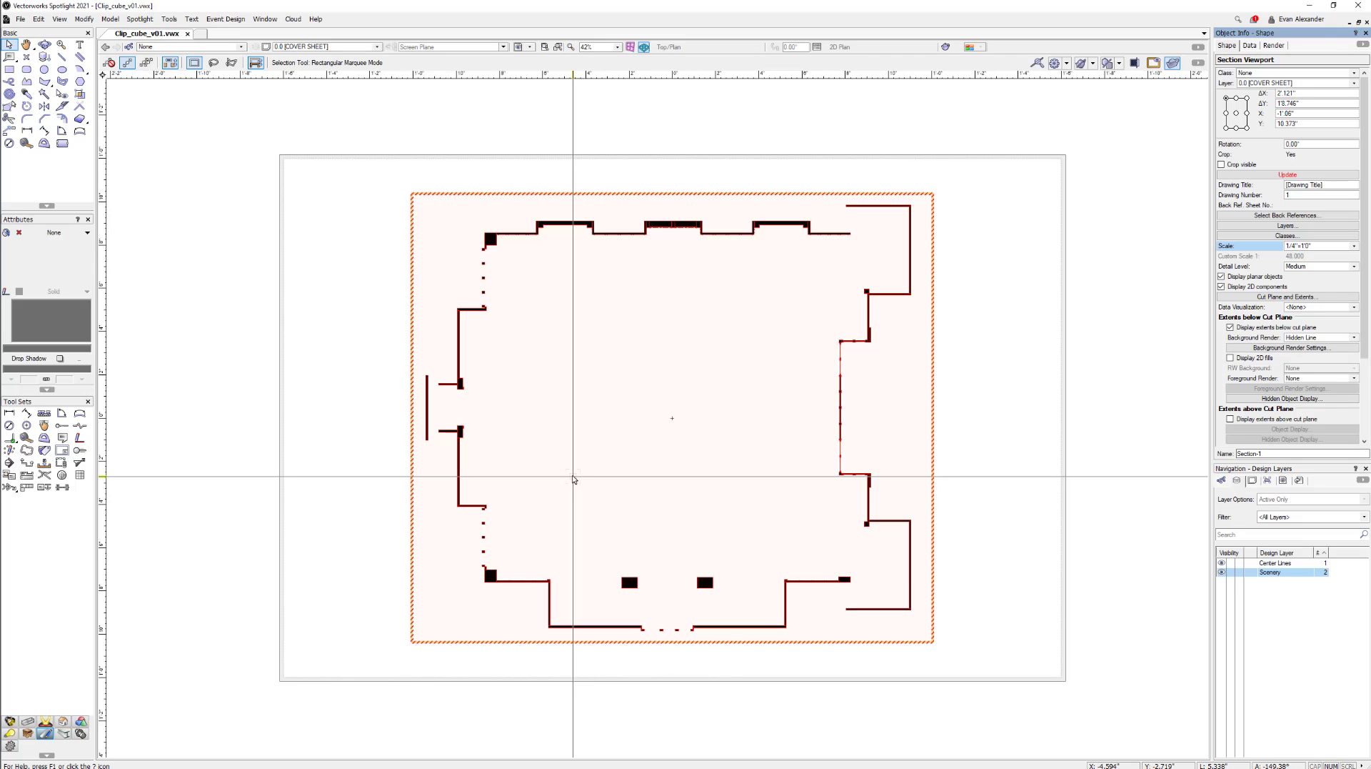
pyautogui.scroll(5, 891, 365)
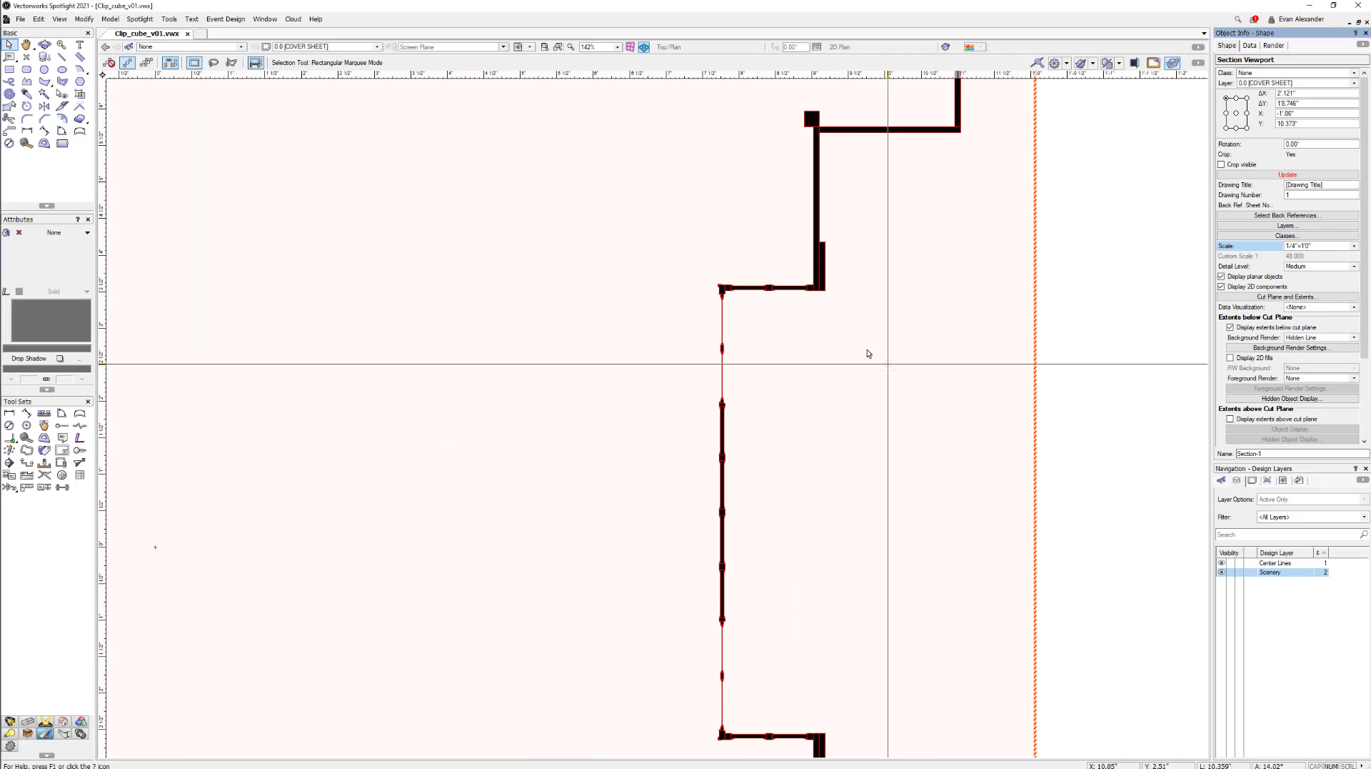
pyautogui.scroll(10, 842, 333)
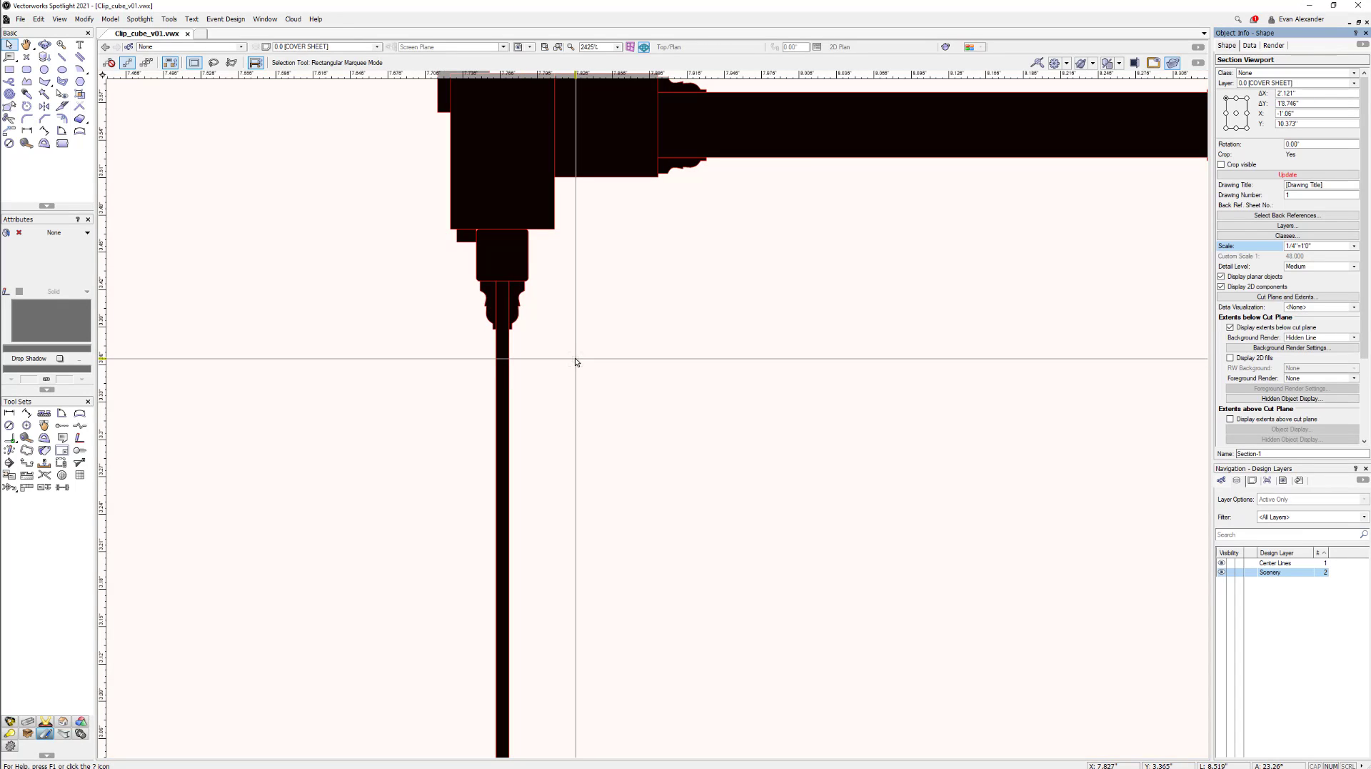
pyautogui.scroll(-2, 578, 362)
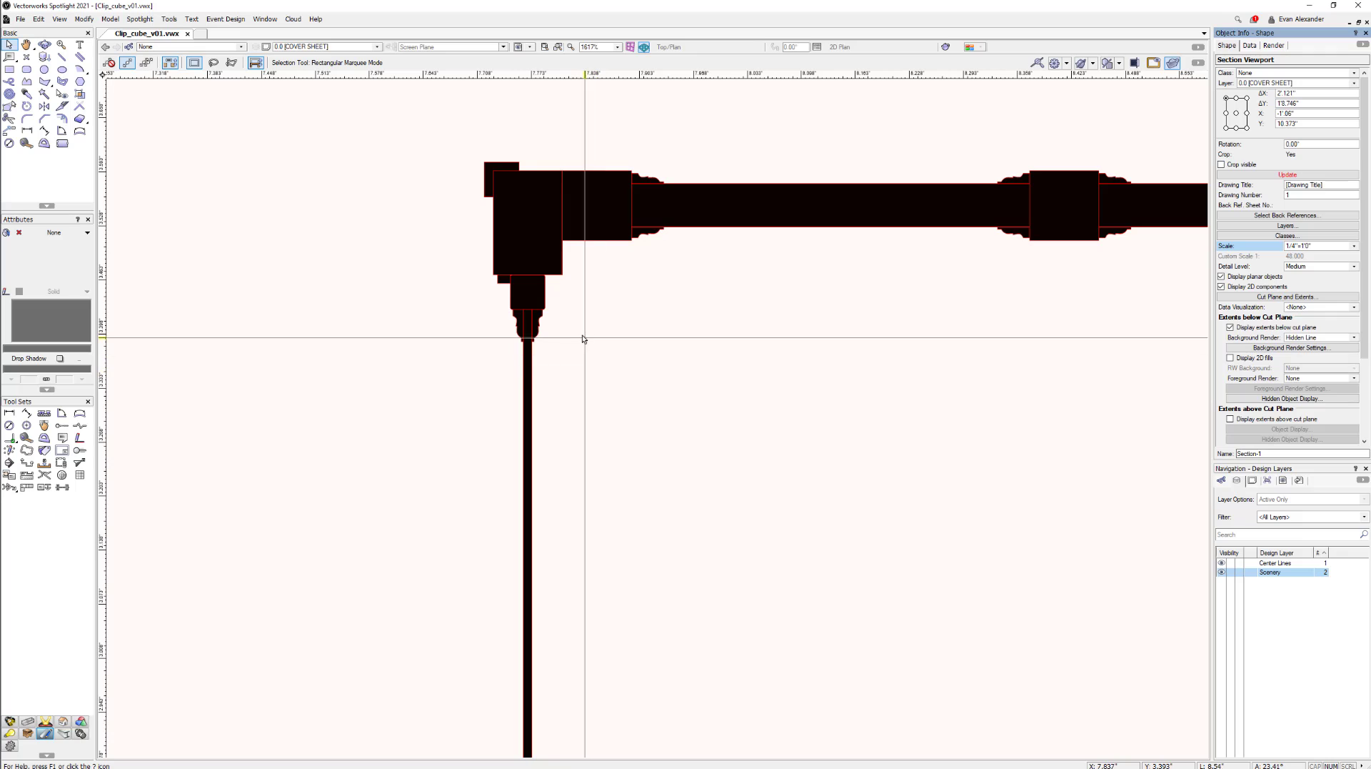
pyautogui.scroll(6, 542, 330)
pyautogui.scroll(-2, 552, 322)
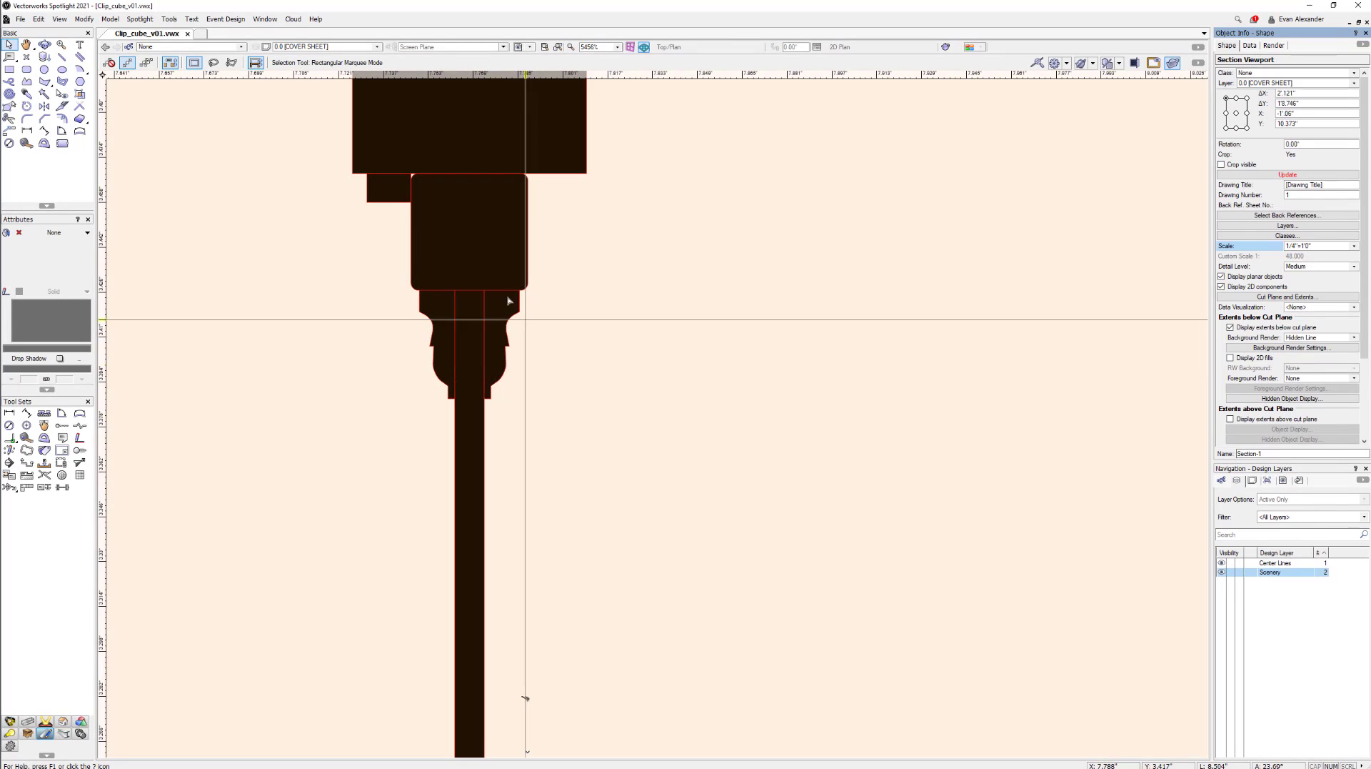
pyautogui.scroll(-20, 553, 367)
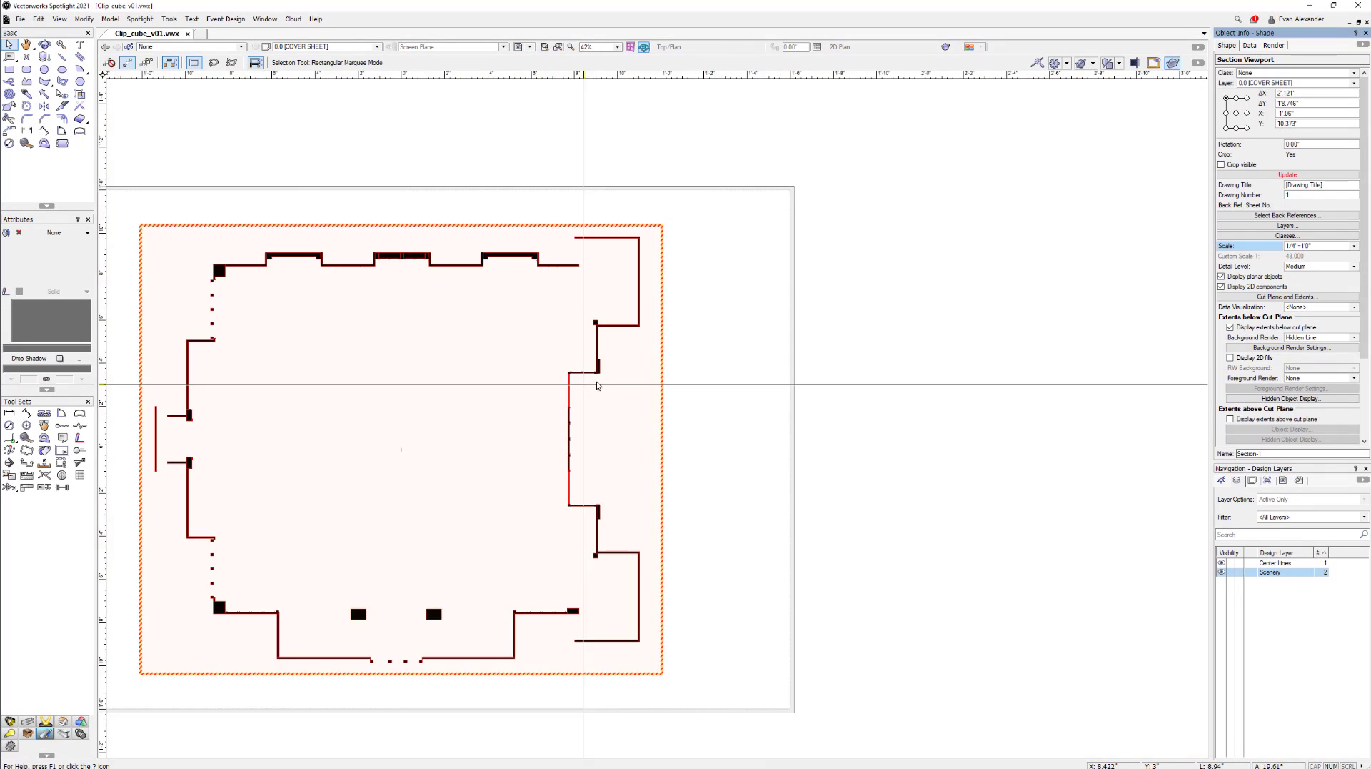
# - Reselect the Section-1 viewport, set its Object Info scale to 1/4"=1'0", then deselect it
pyautogui.doubleClick(641, 305)
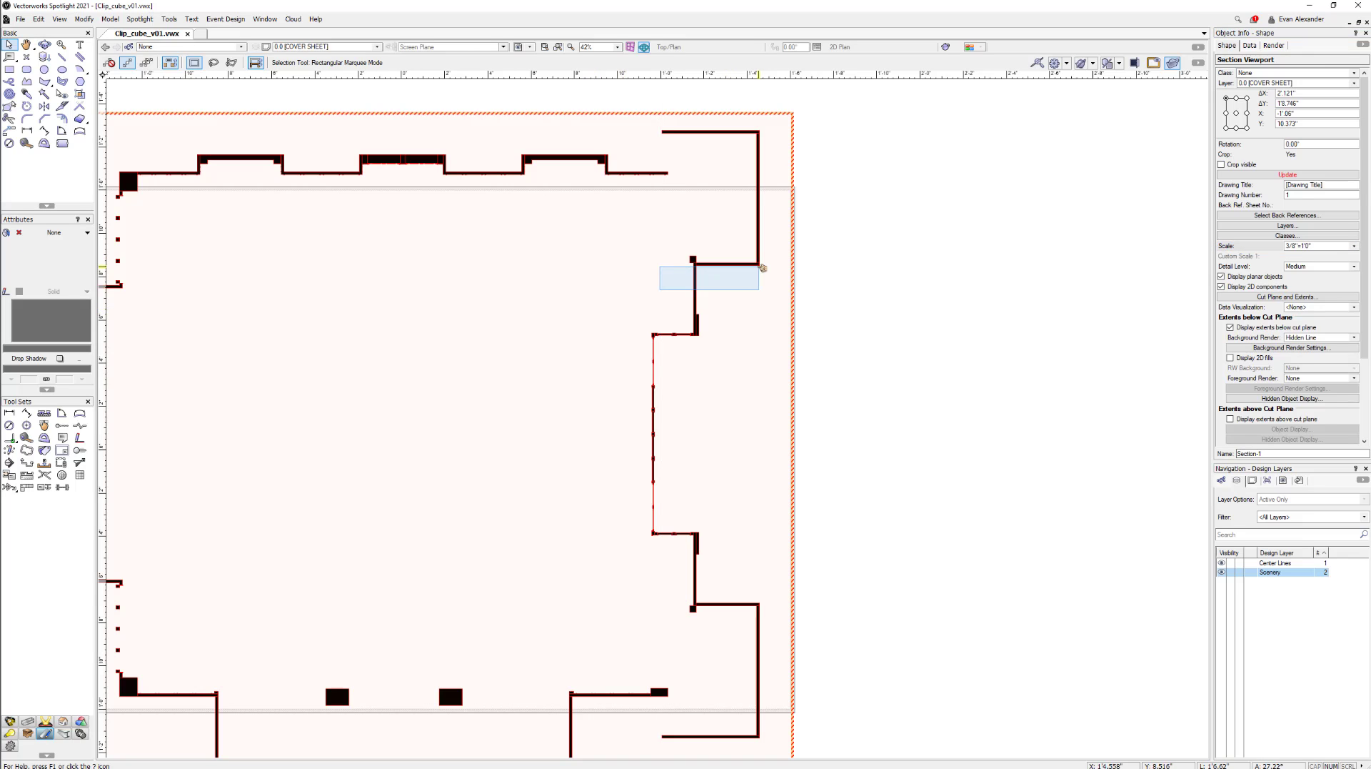
pyautogui.click(751, 296)
pyautogui.scroll(2, 751, 296)
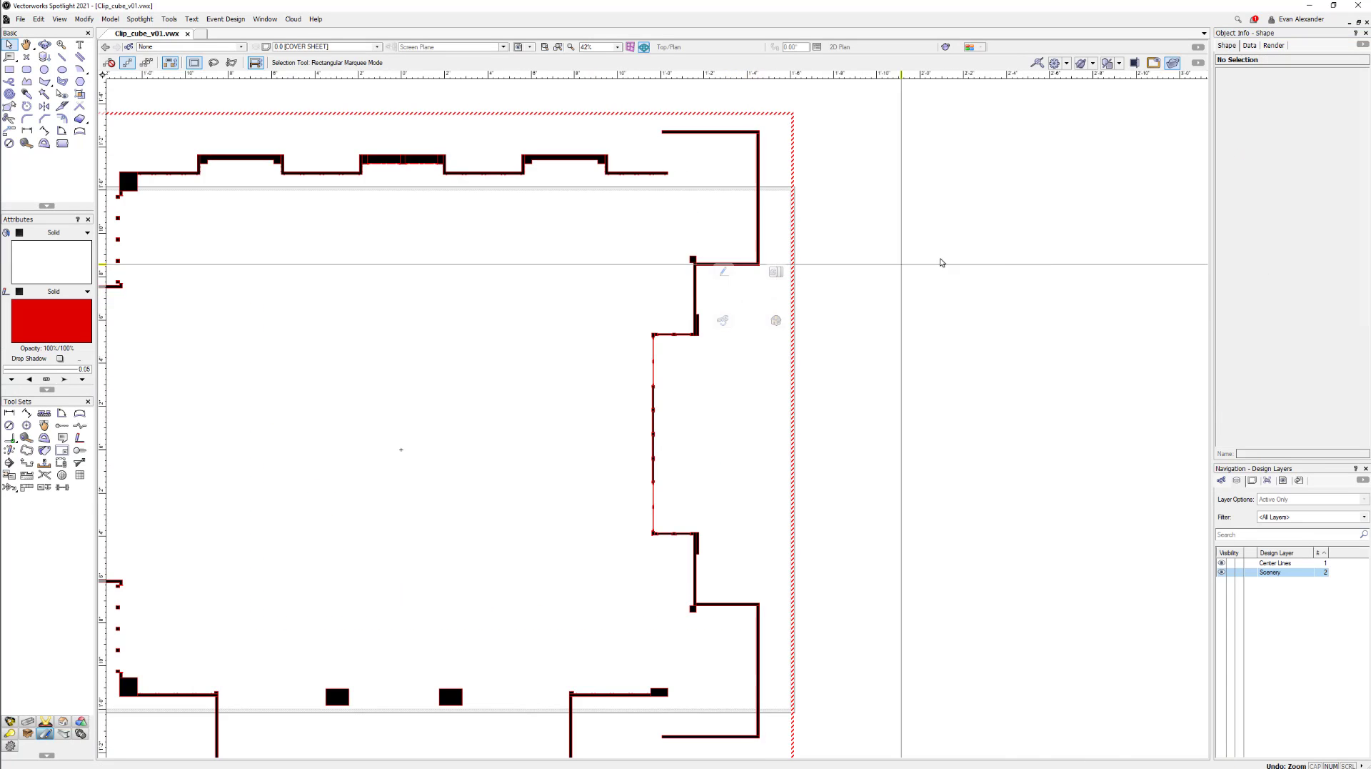
pyautogui.scroll(-2, 1069, 260)
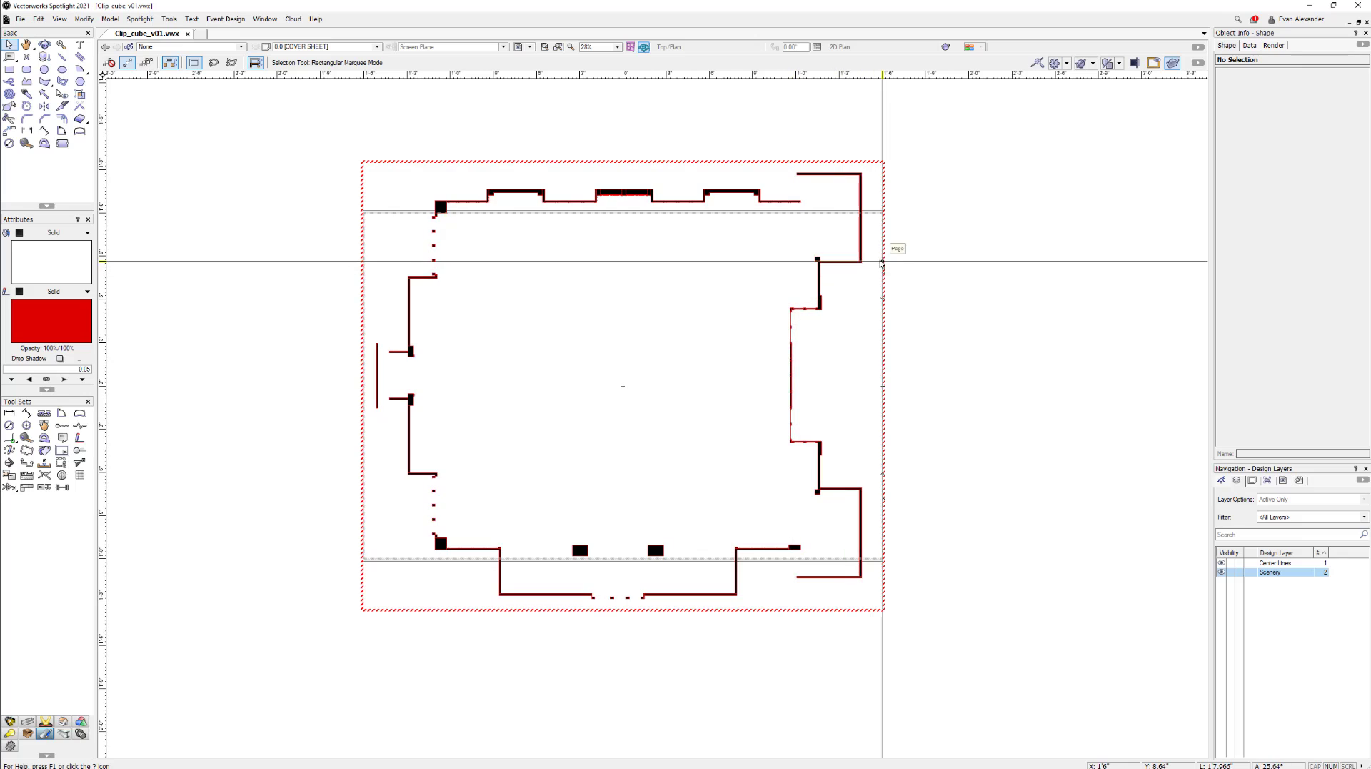
pyautogui.click(861, 263)
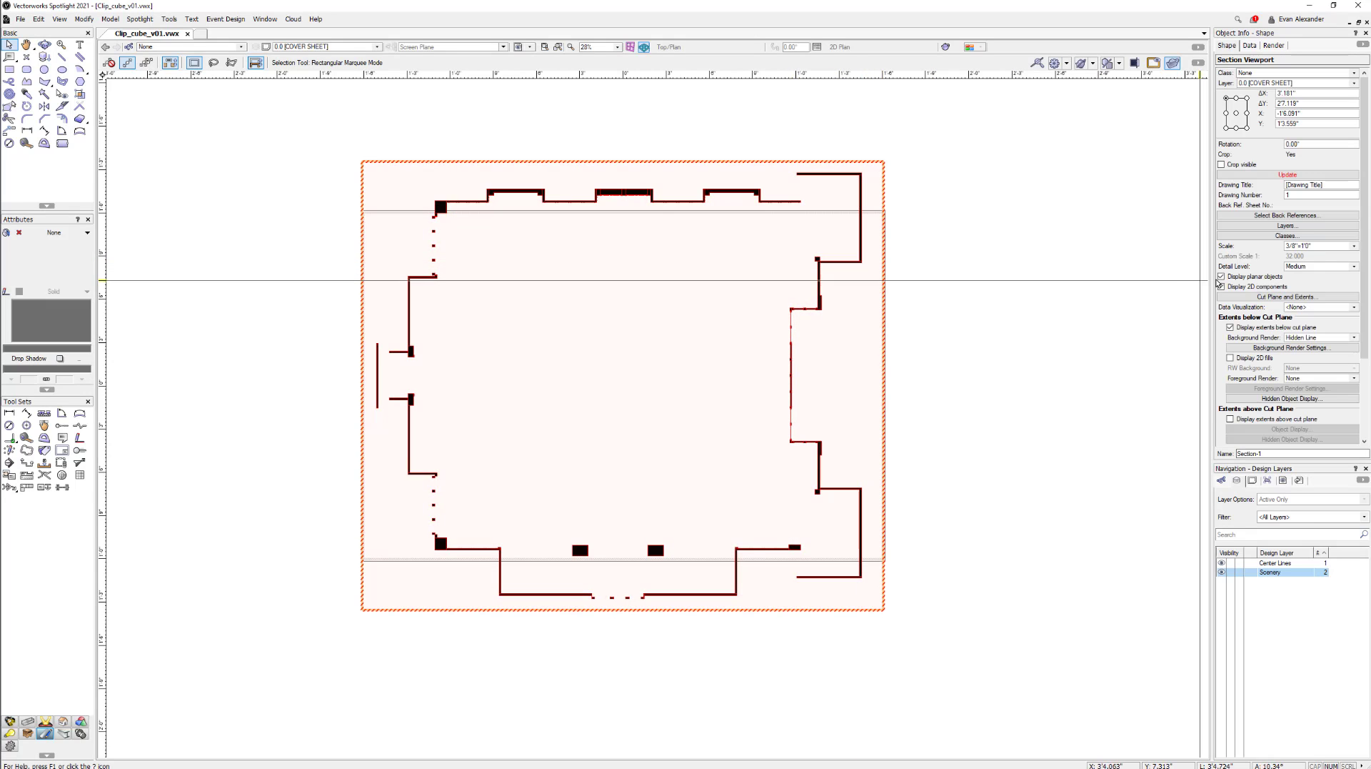
pyautogui.click(1318, 245)
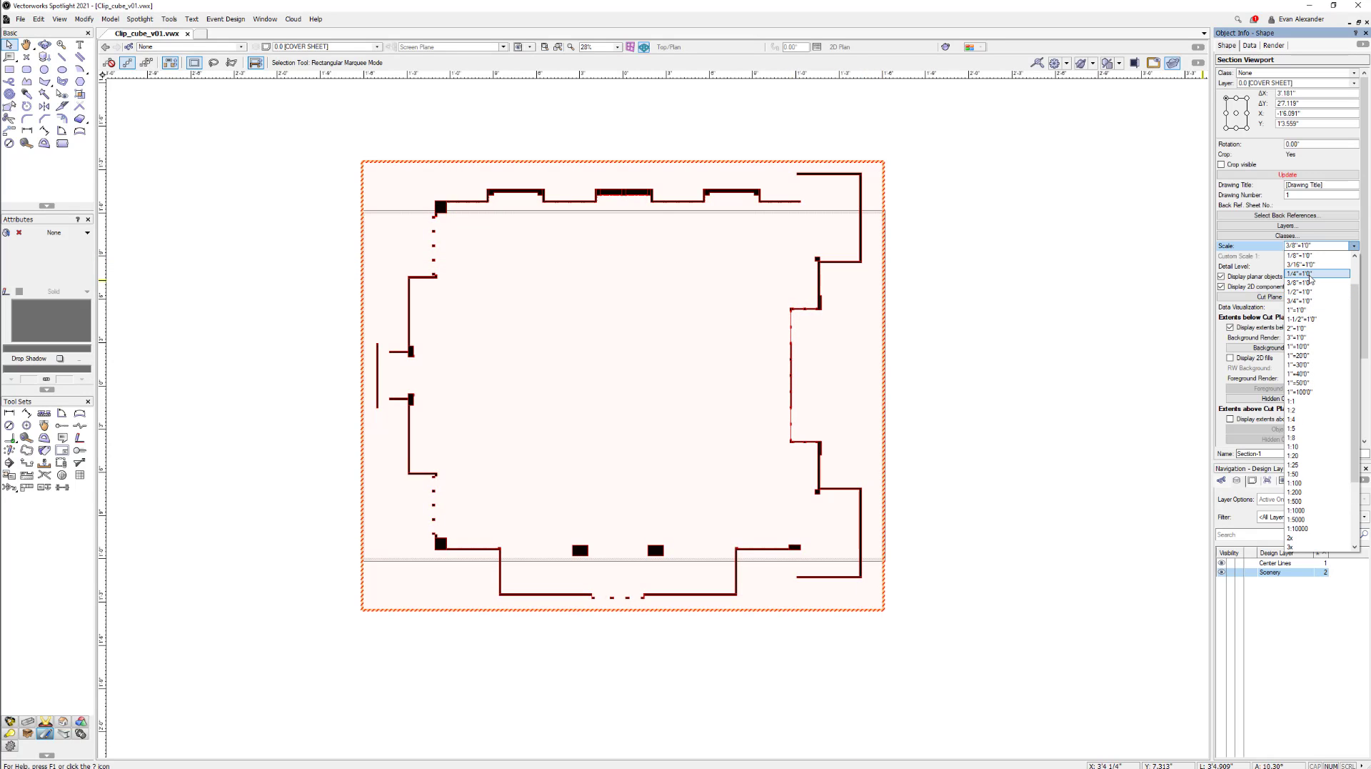
pyautogui.click(1300, 255)
pyautogui.click(1045, 315)
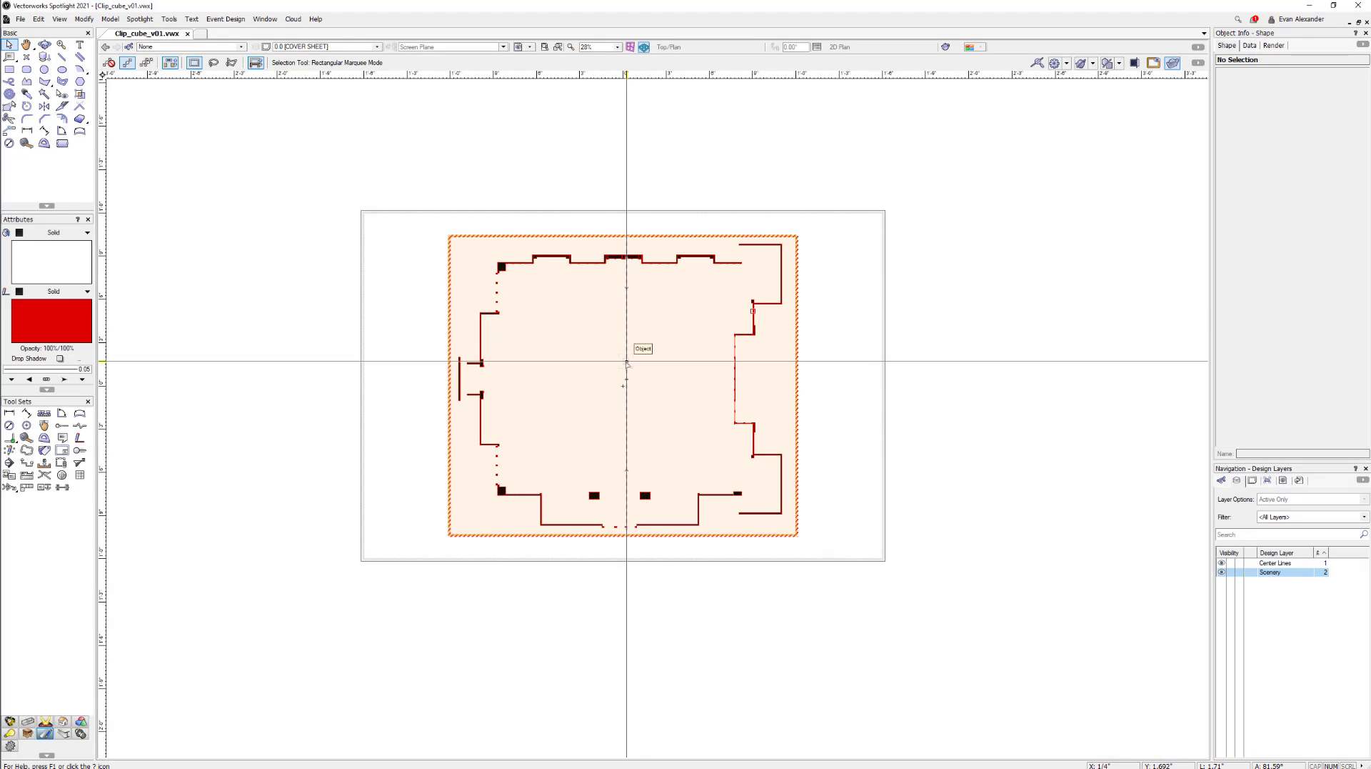
# - Show the Classes list in the Navigation palette and open Section Style with Edit
pyautogui.click(1223, 481)
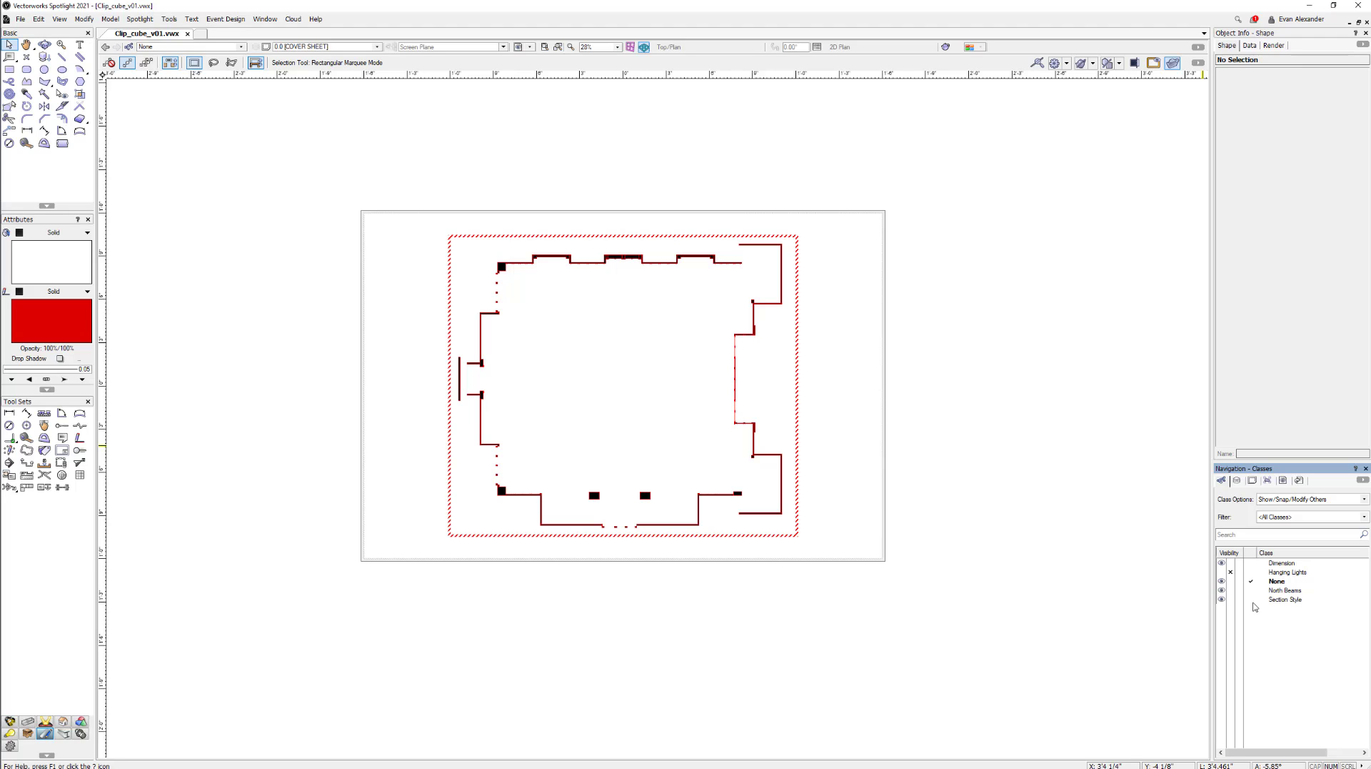
pyautogui.click(1288, 603)
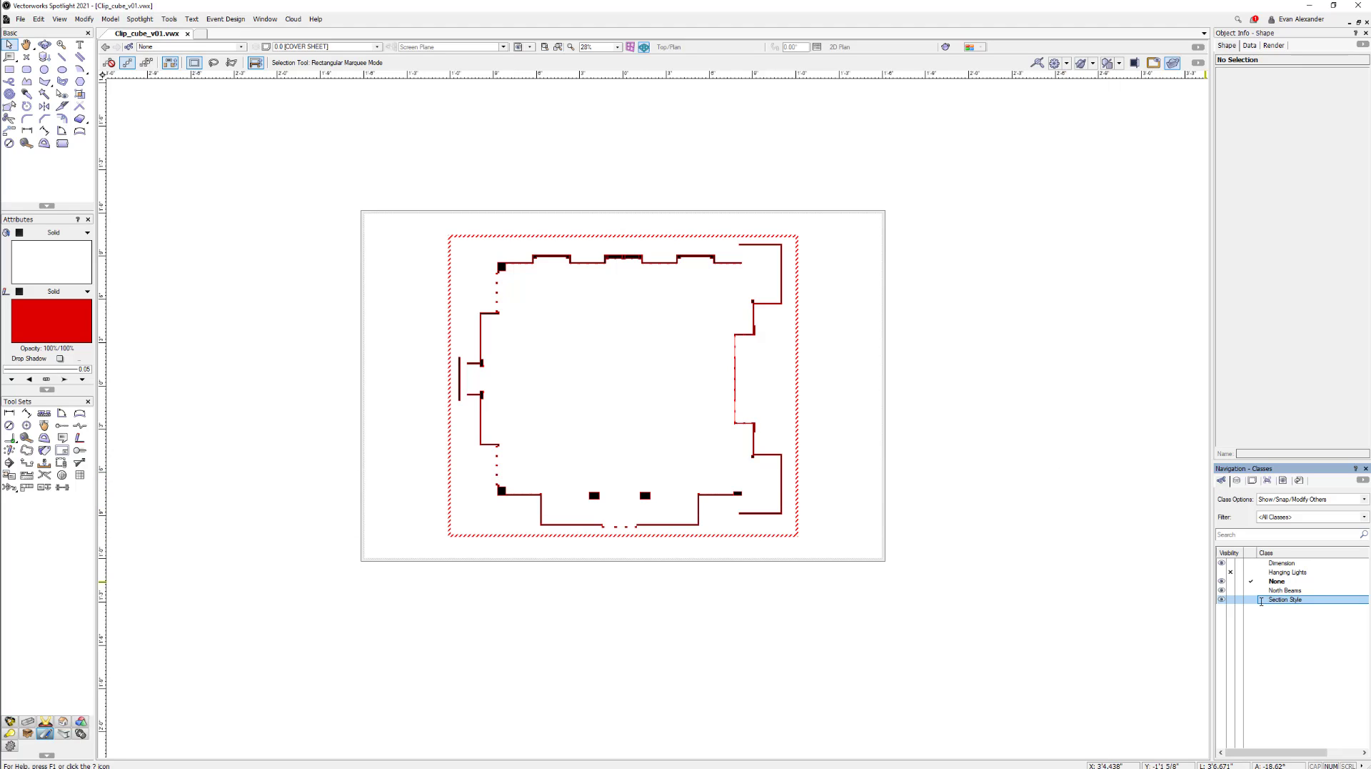
pyautogui.rightClick(1277, 600)
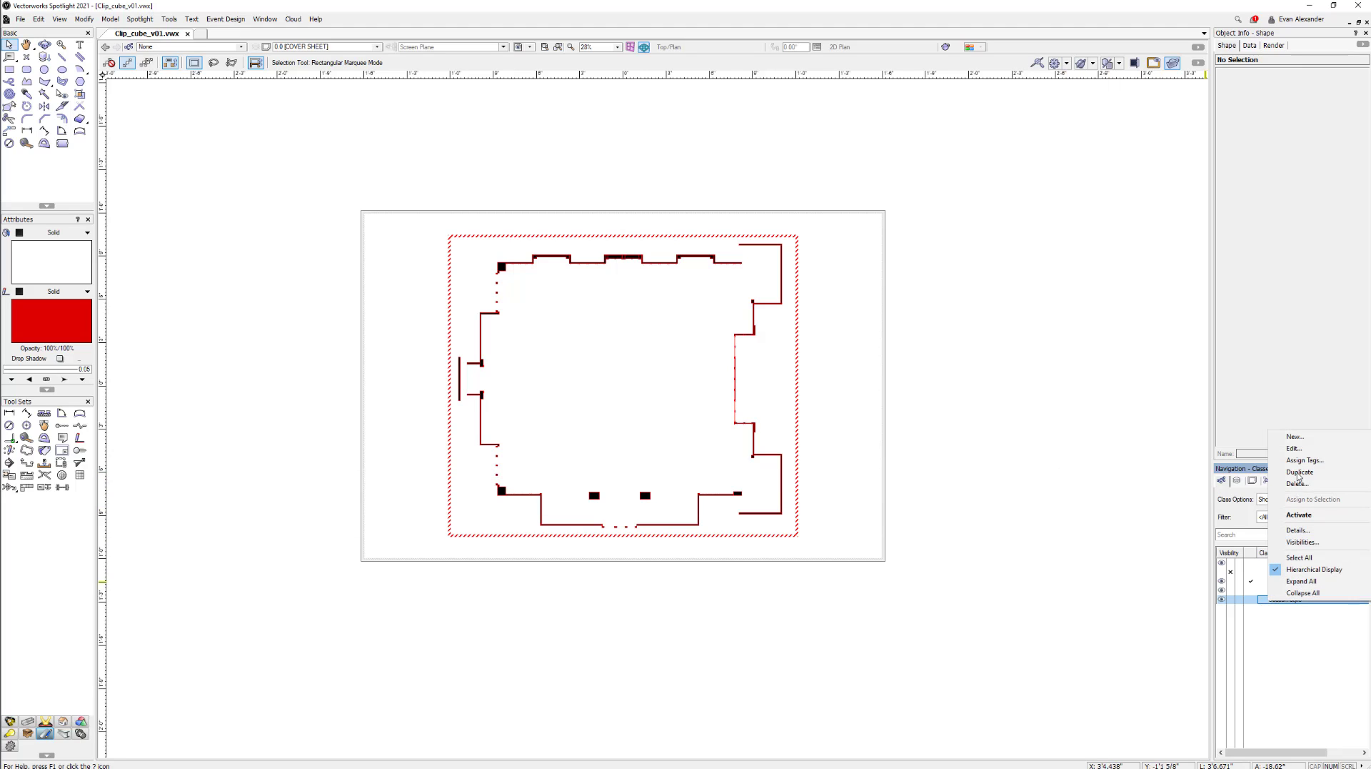
pyautogui.click(1297, 449)
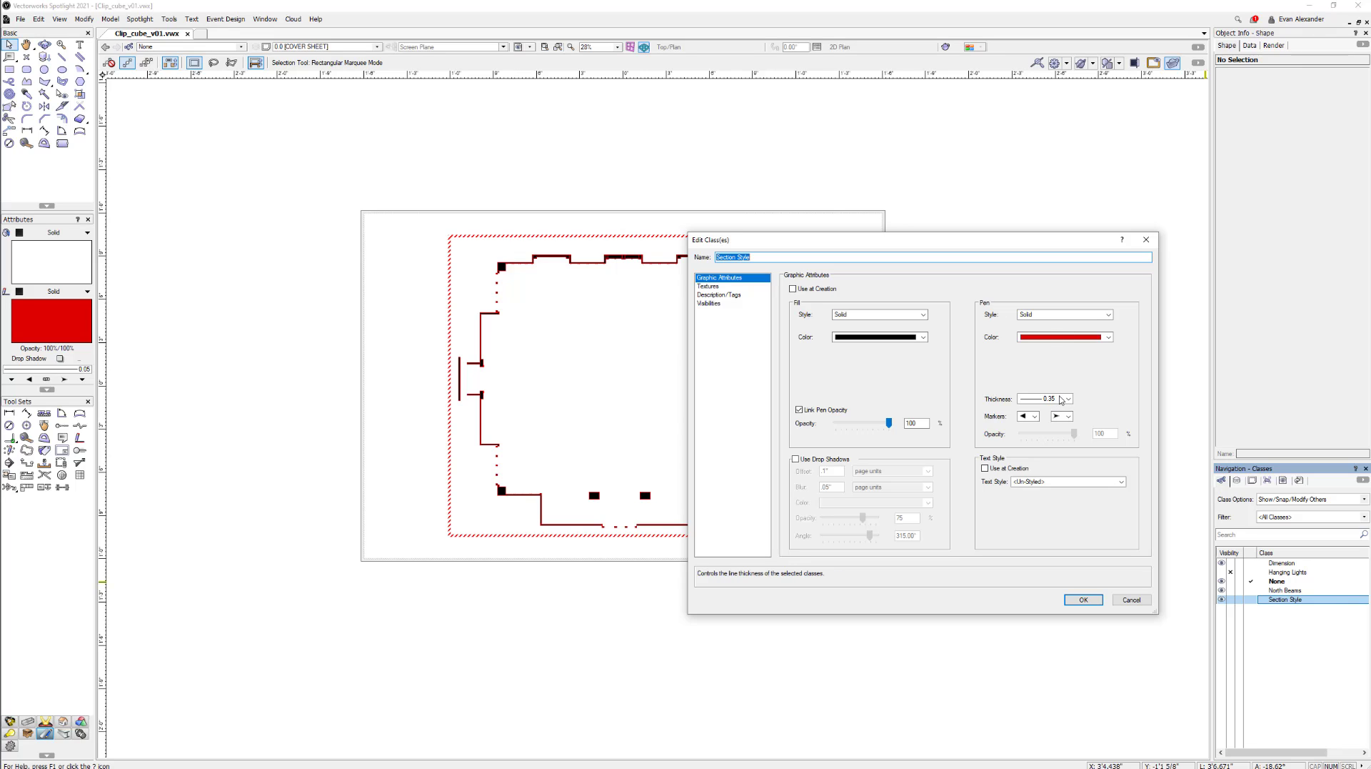
# - Set the Section Style class fill to the Brick HF hatch
pyautogui.click(913, 316)
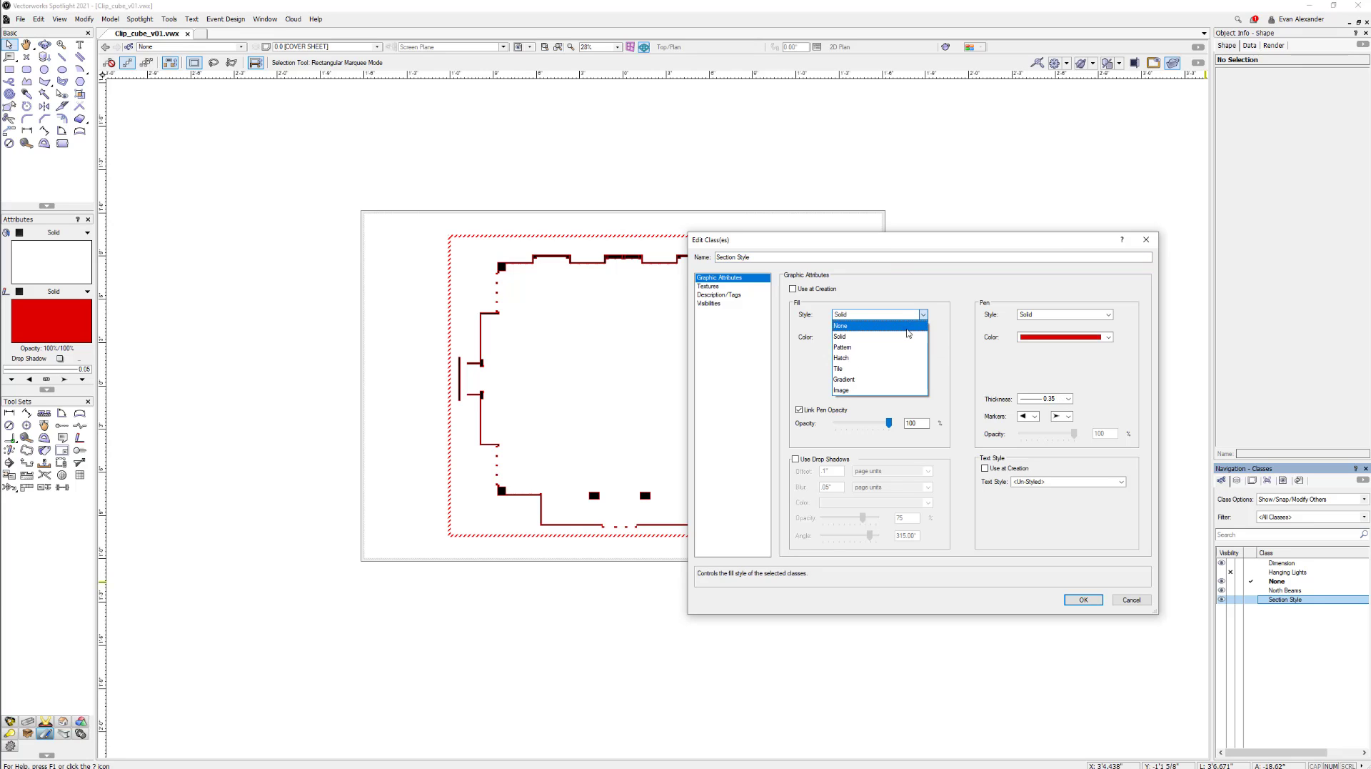
pyautogui.click(878, 363)
pyautogui.click(877, 362)
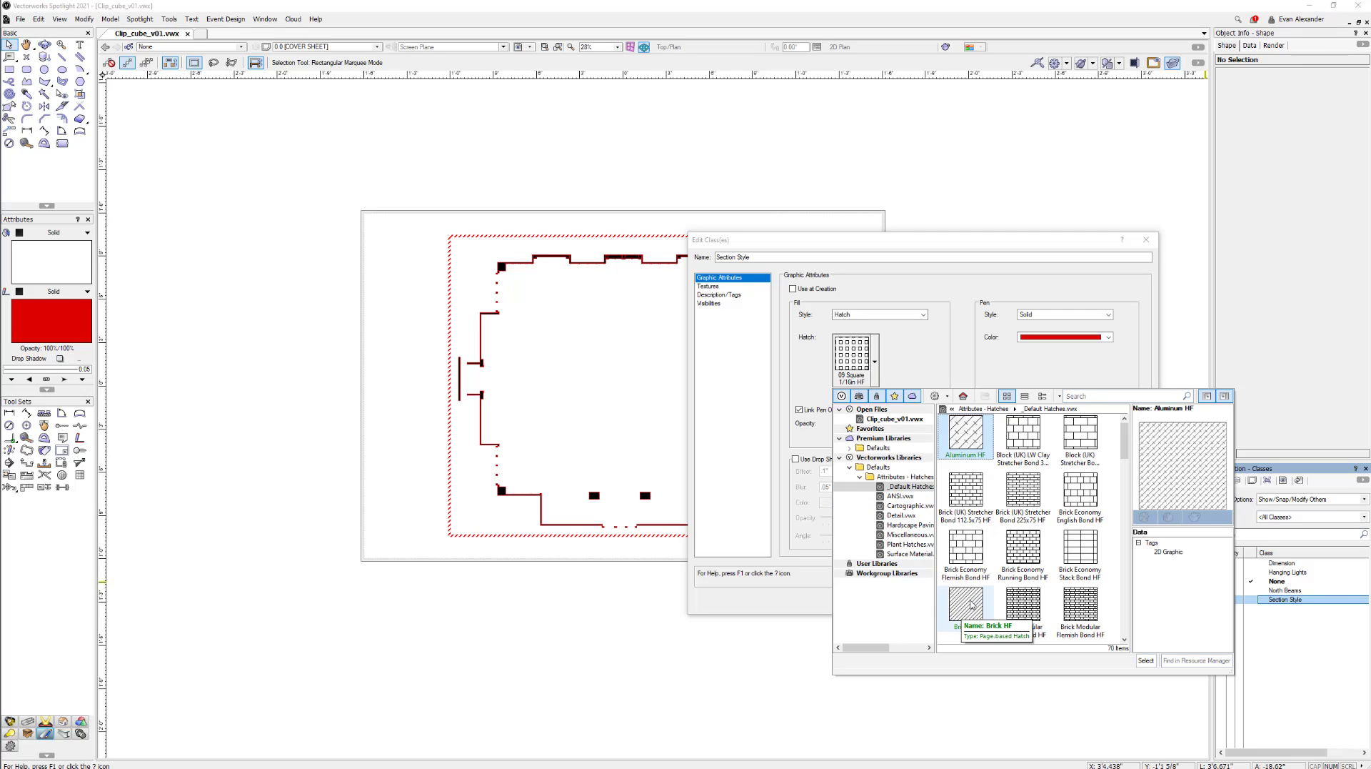
pyautogui.click(971, 605)
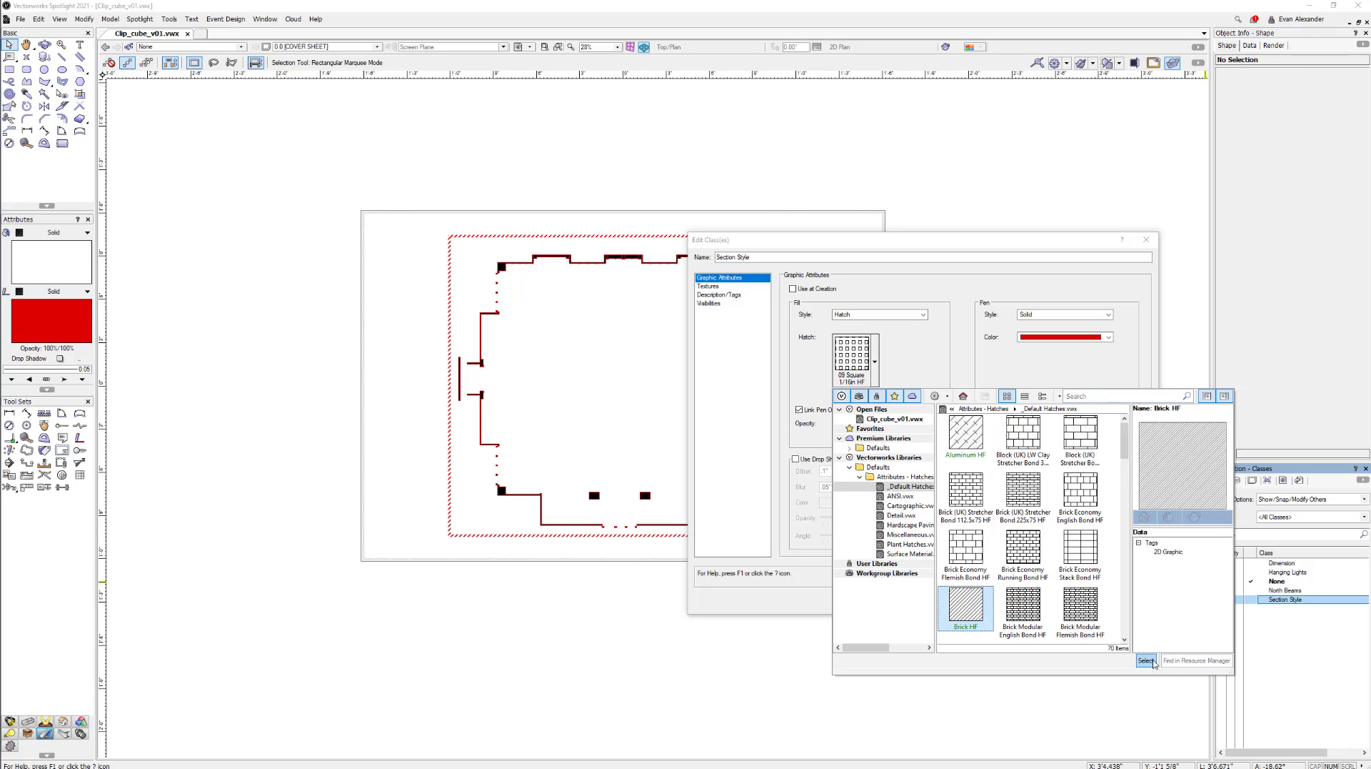
pyautogui.click(1150, 661)
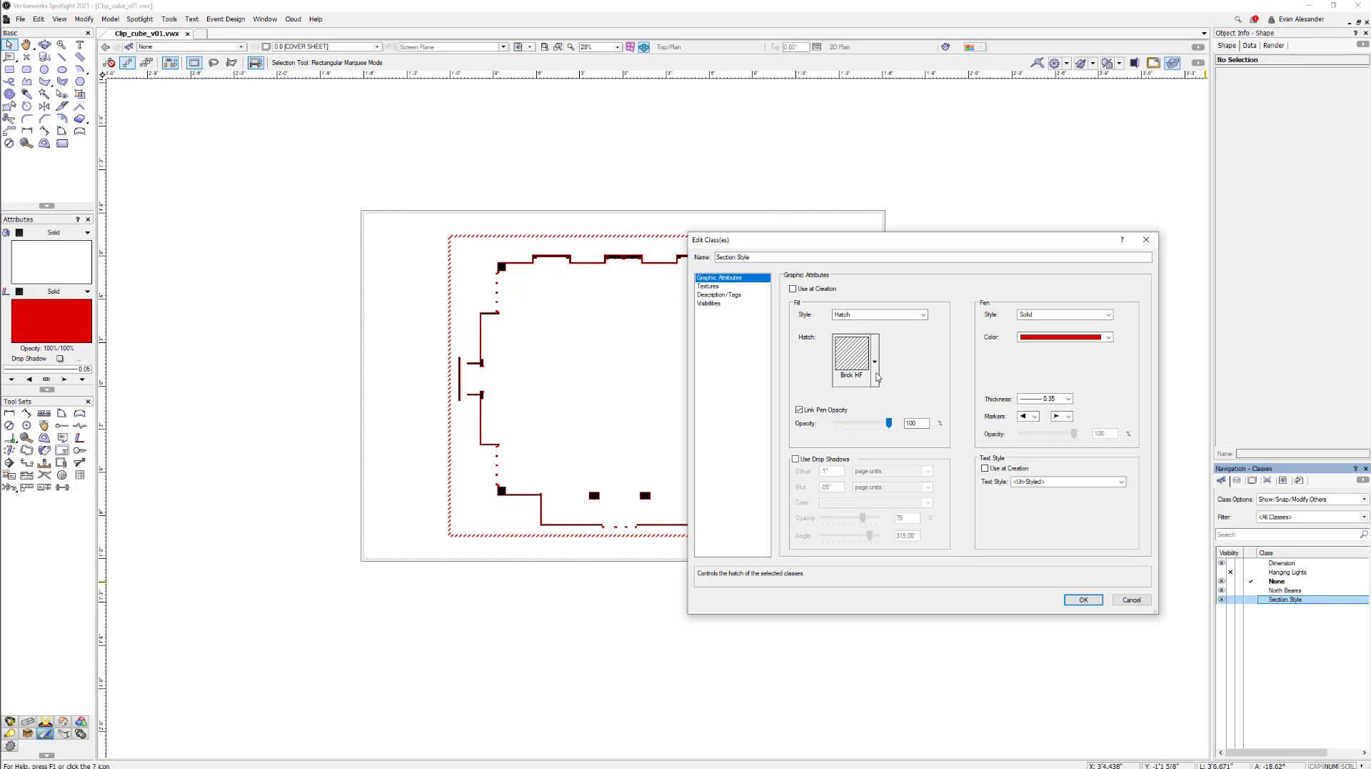
# - Set the class pen colour to black and line thickness to 0.18
pyautogui.click(1060, 345)
pyautogui.click(1034, 384)
pyautogui.click(1047, 337)
pyautogui.click(1032, 375)
pyautogui.click(1068, 398)
pyautogui.click(1050, 438)
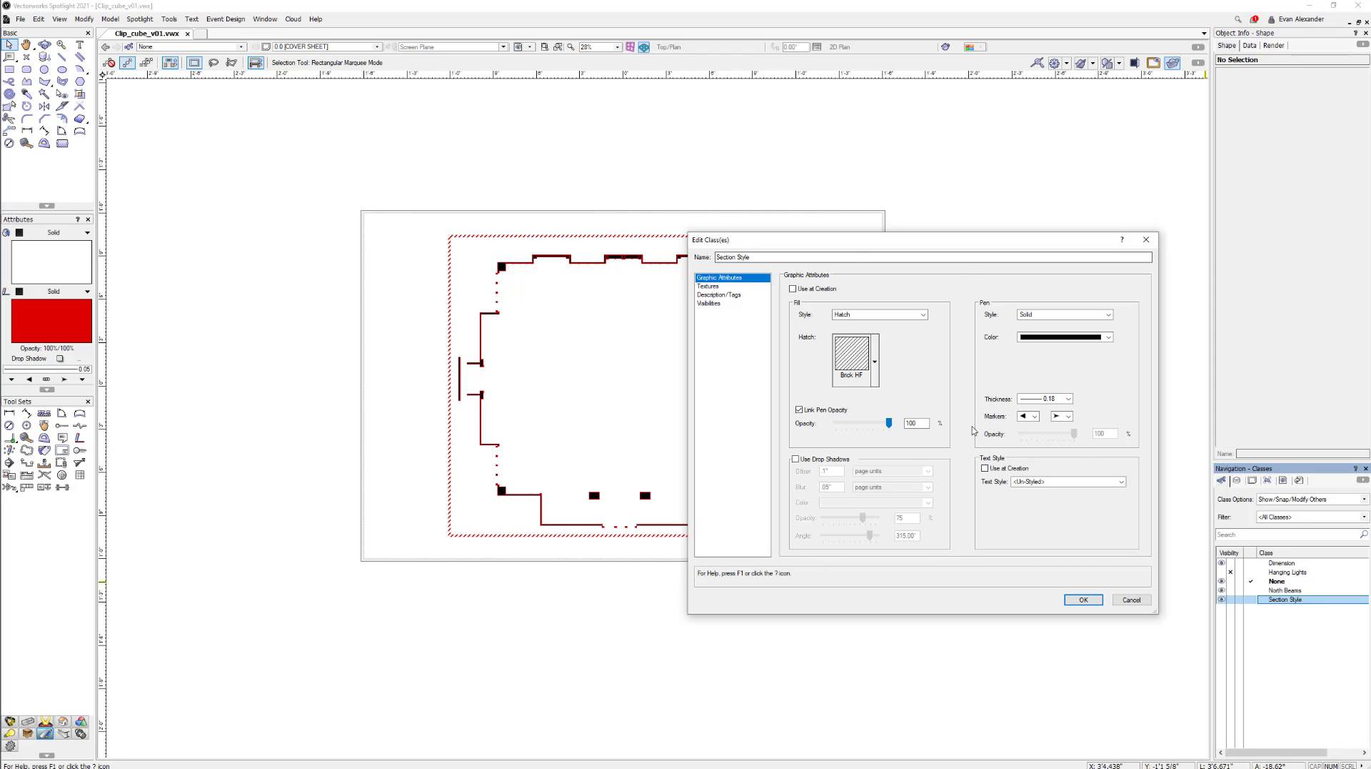
# - Apply the Section Style changes and update Section-1 so its cut walls show the Brick HF hatch
pyautogui.click(1083, 599)
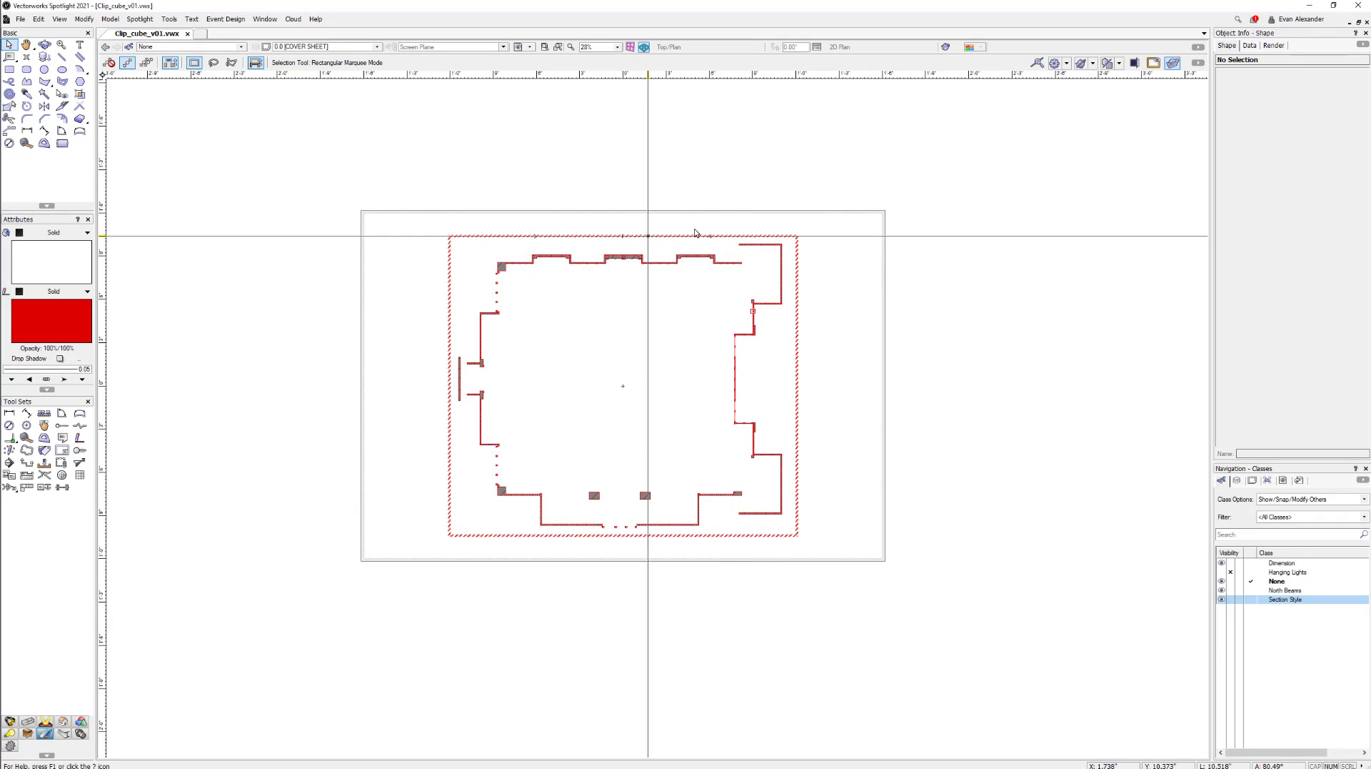
pyautogui.click(800, 293)
pyautogui.click(1302, 174)
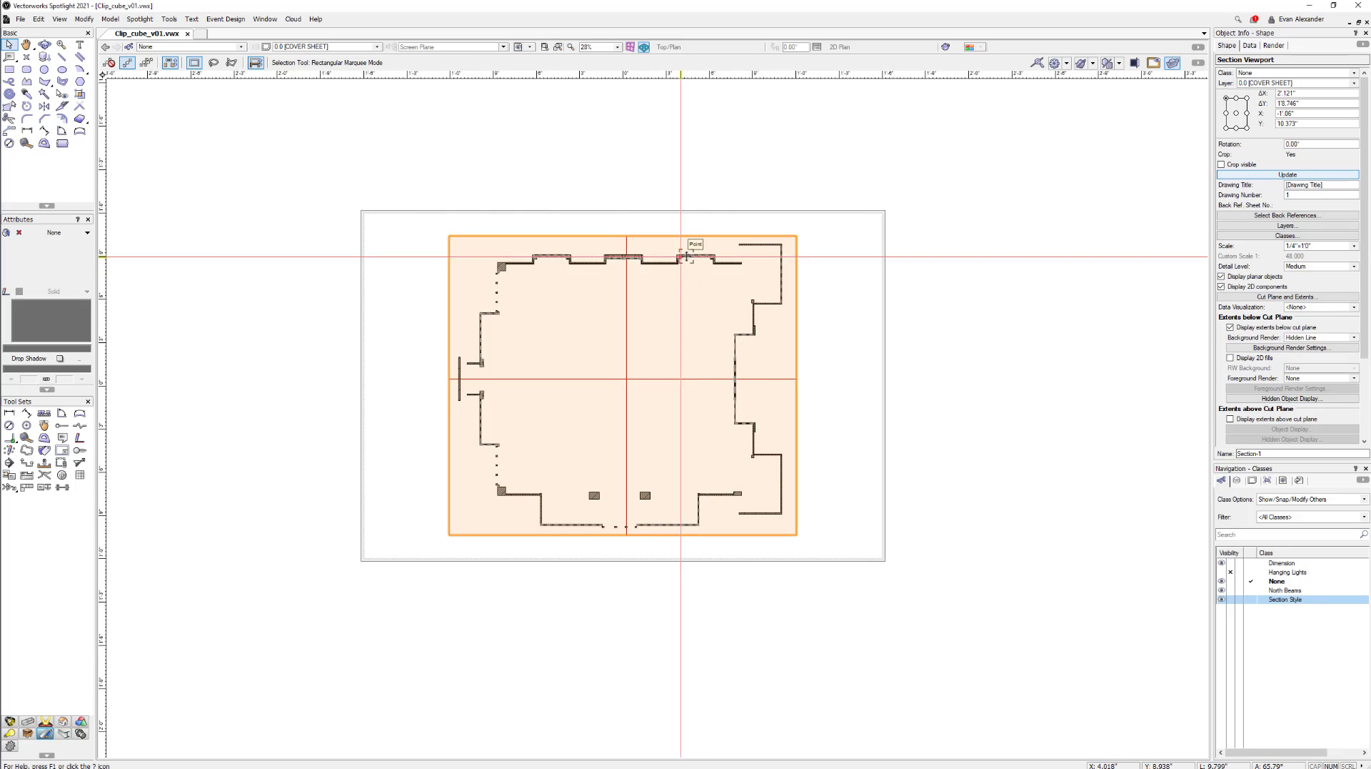
pyautogui.scroll(10, 686, 256)
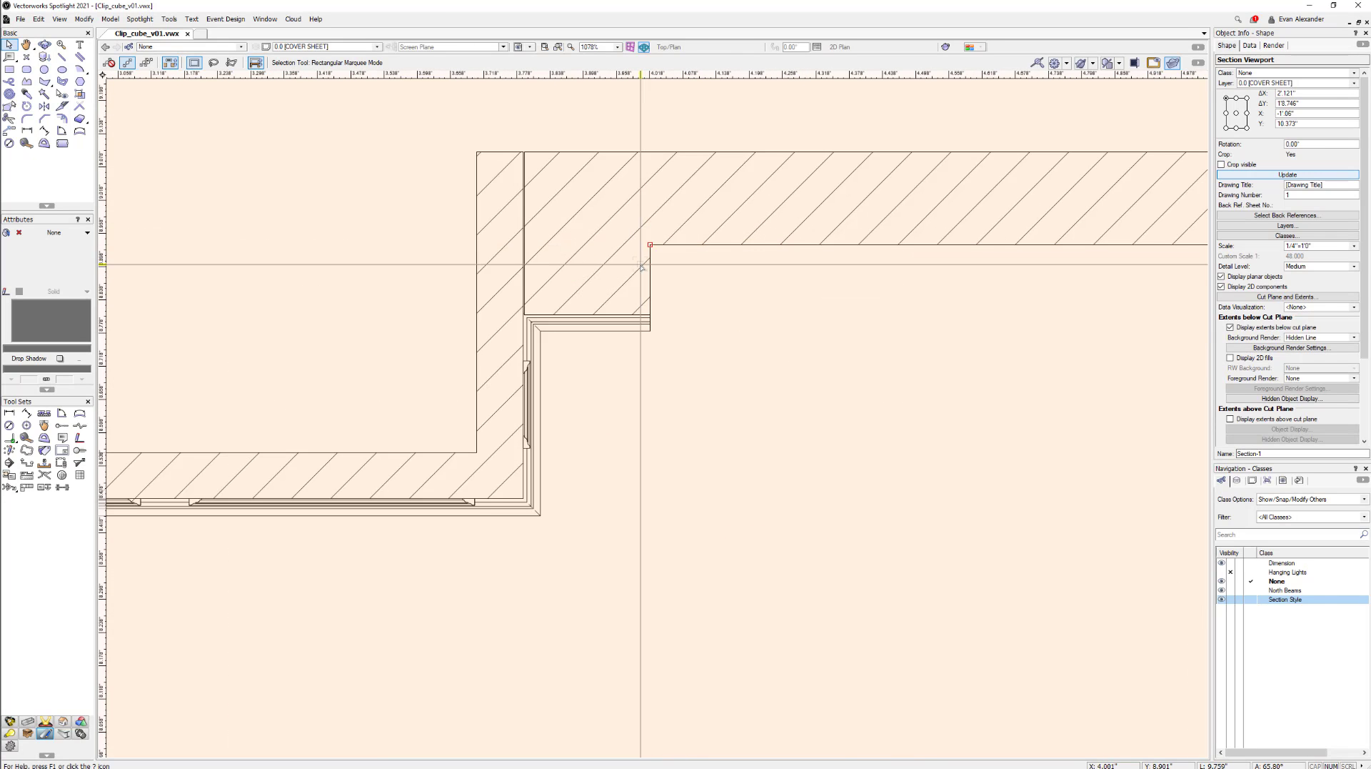
pyautogui.scroll(2, 508, 407)
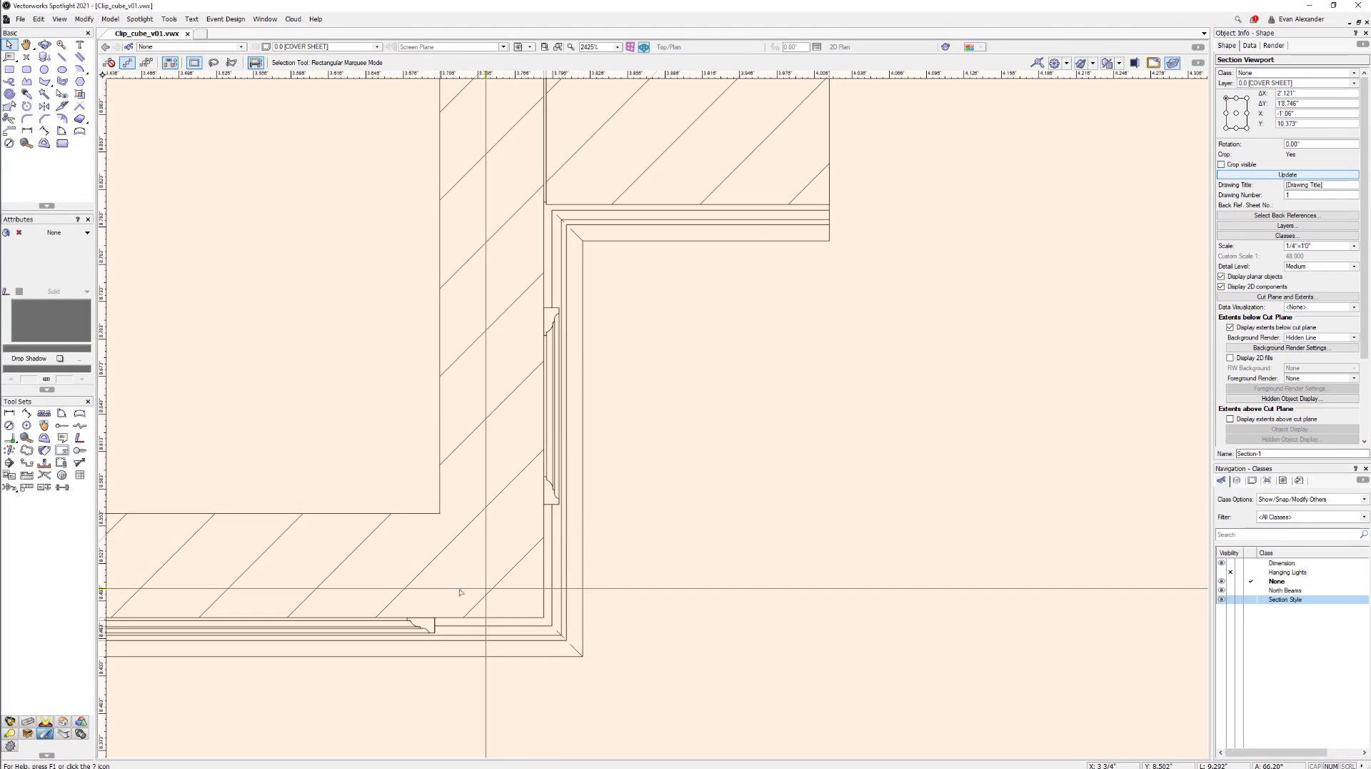
pyautogui.scroll(-6, 640, 506)
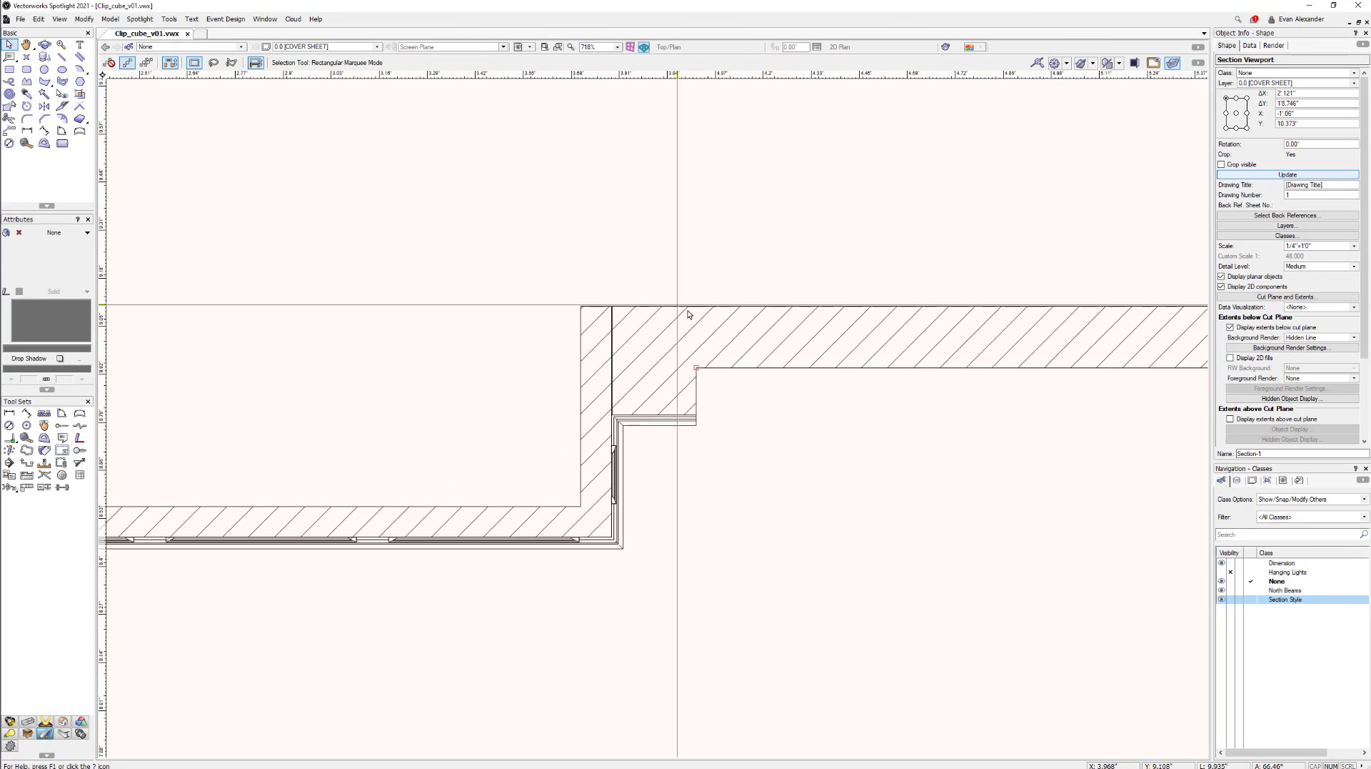
pyautogui.scroll(-5, 665, 345)
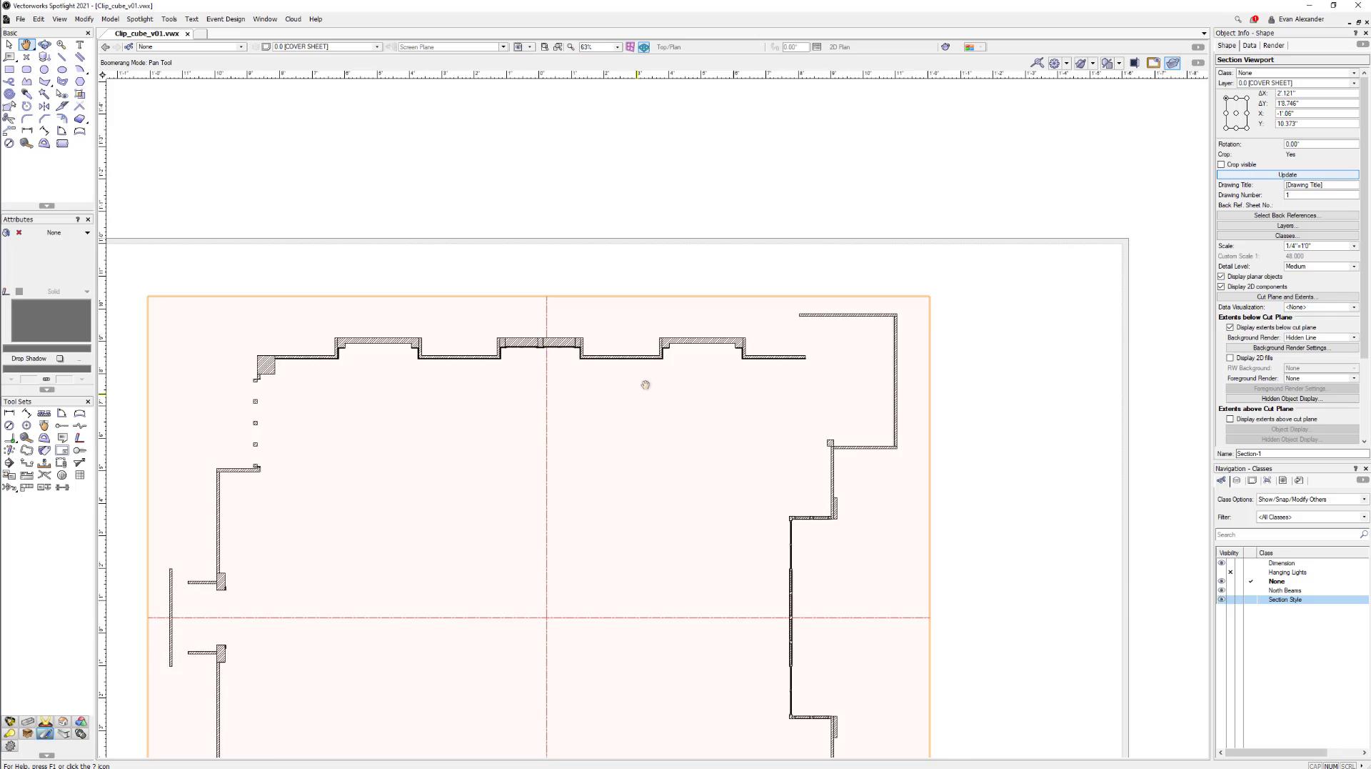
pyautogui.moveTo(645, 385); pyautogui.dragTo(745, 247, button='middle')
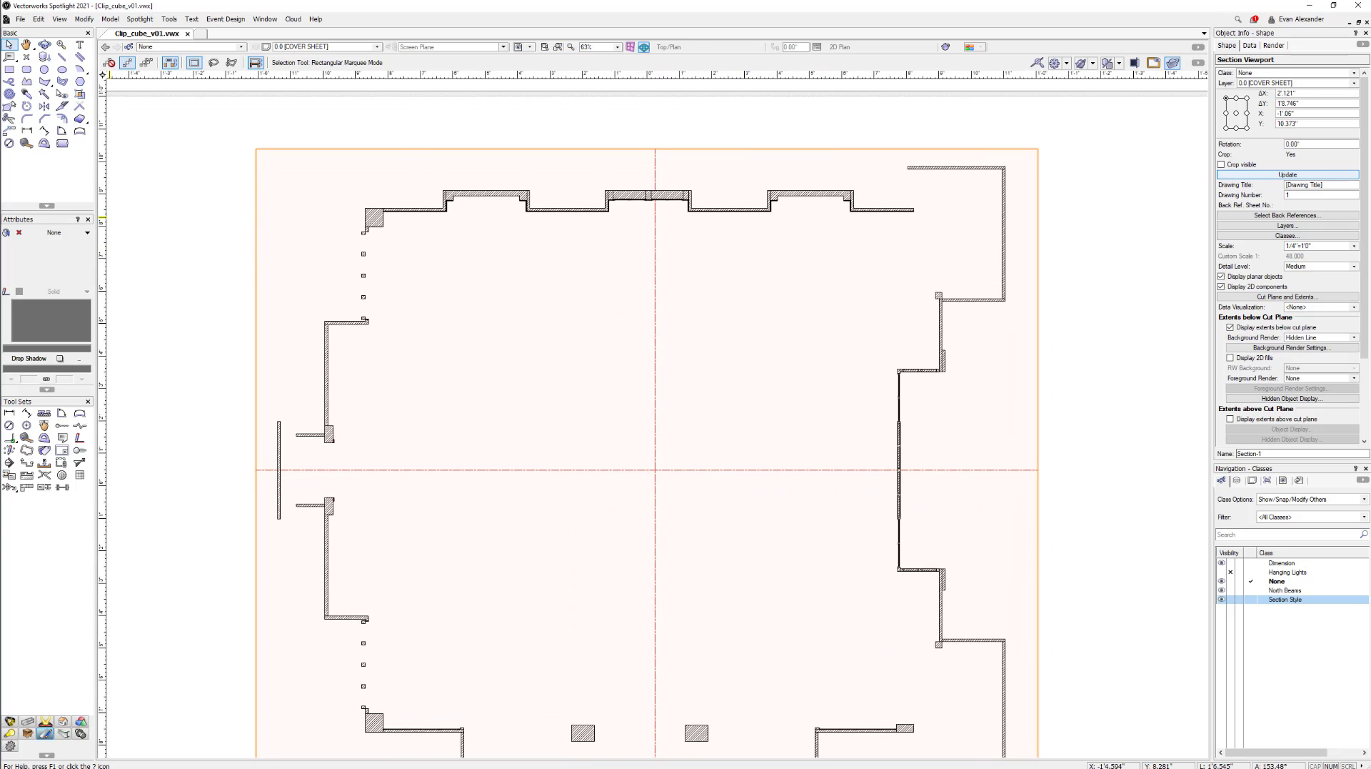
# - Rename the Brick HF hatch resource to 'EA cut fill' in the Resource Manager
pyautogui.hotkey('ctrl', 'r')
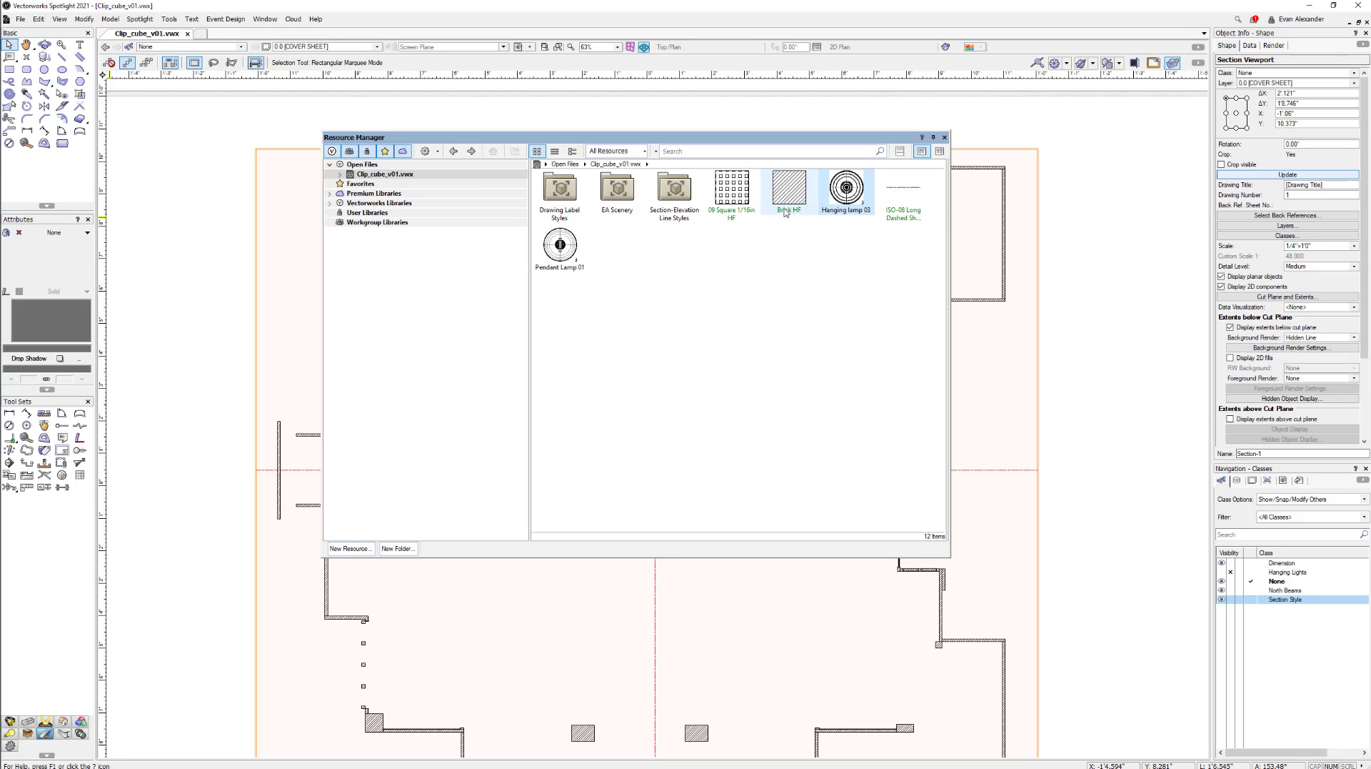
pyautogui.rightClick(792, 213)
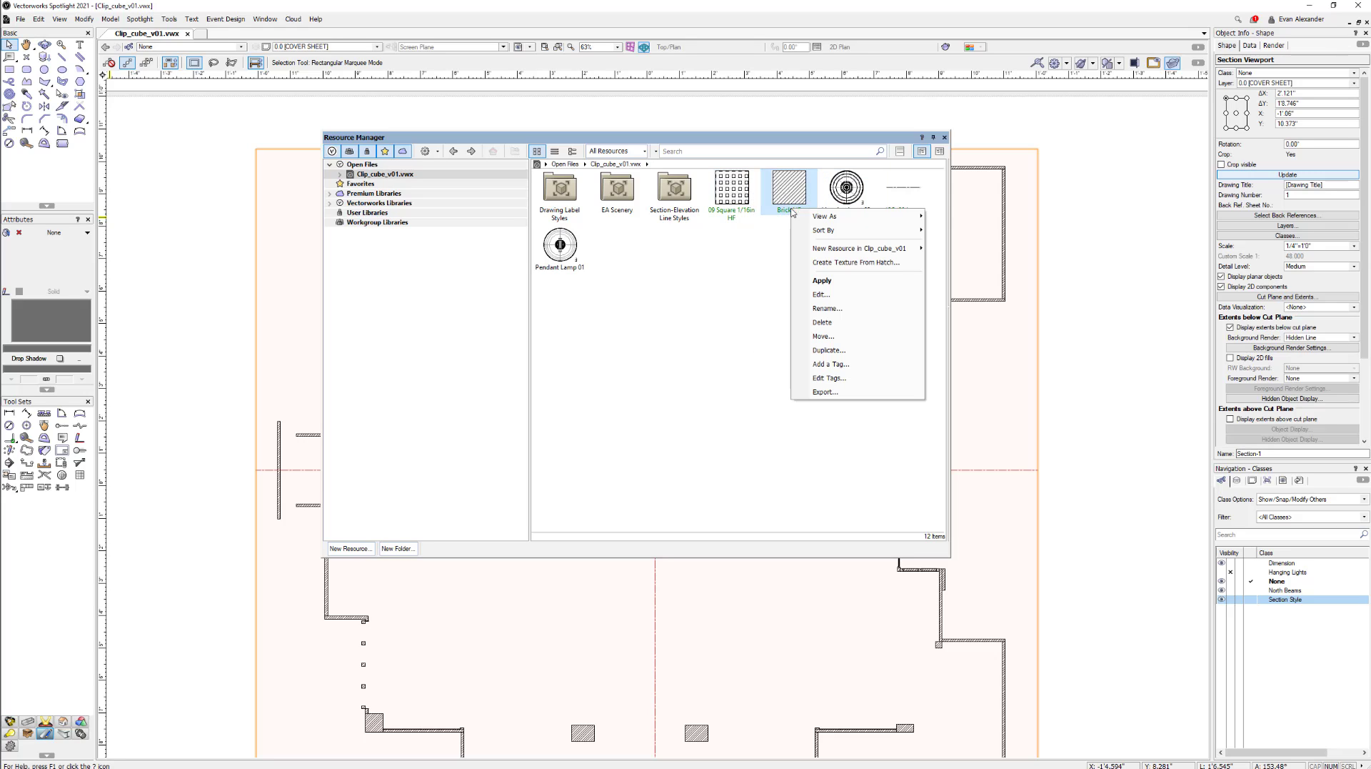
pyautogui.click(821, 308)
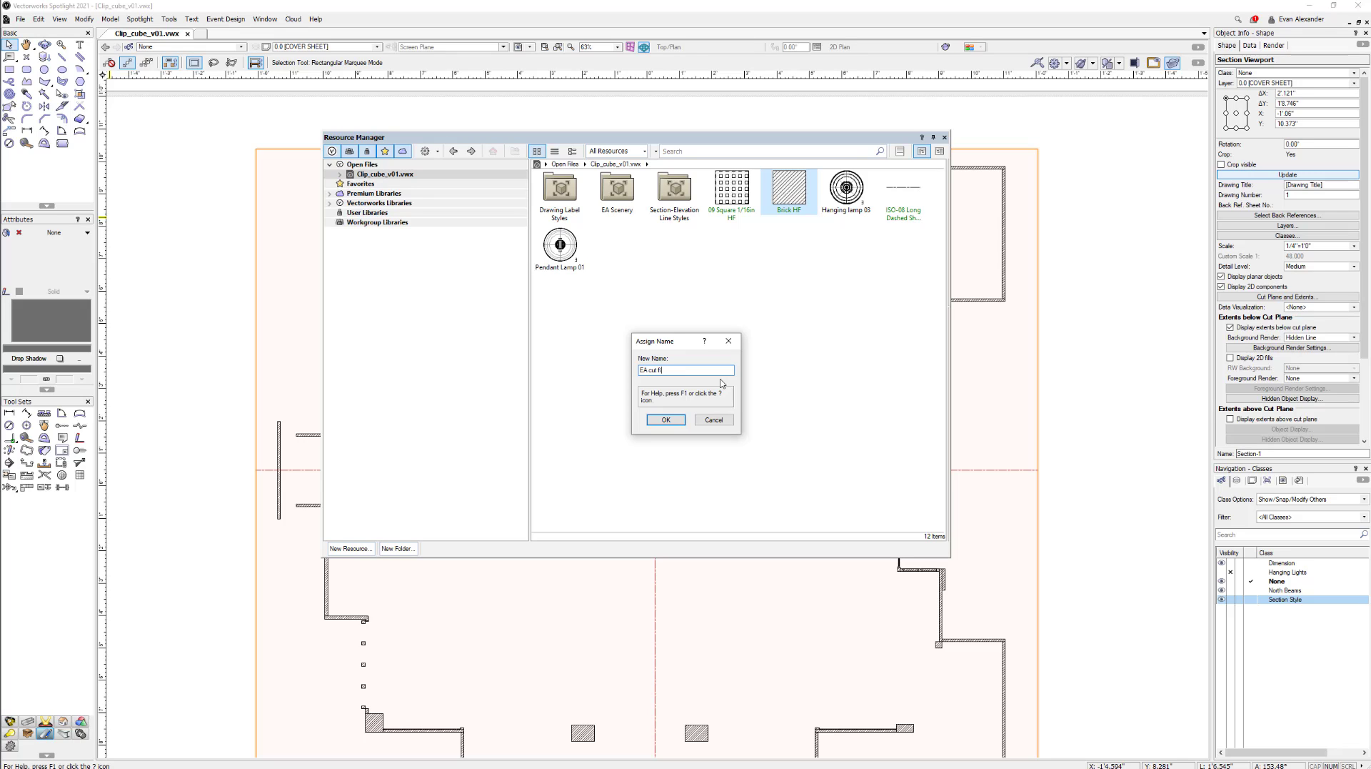
pyautogui.press('Return')
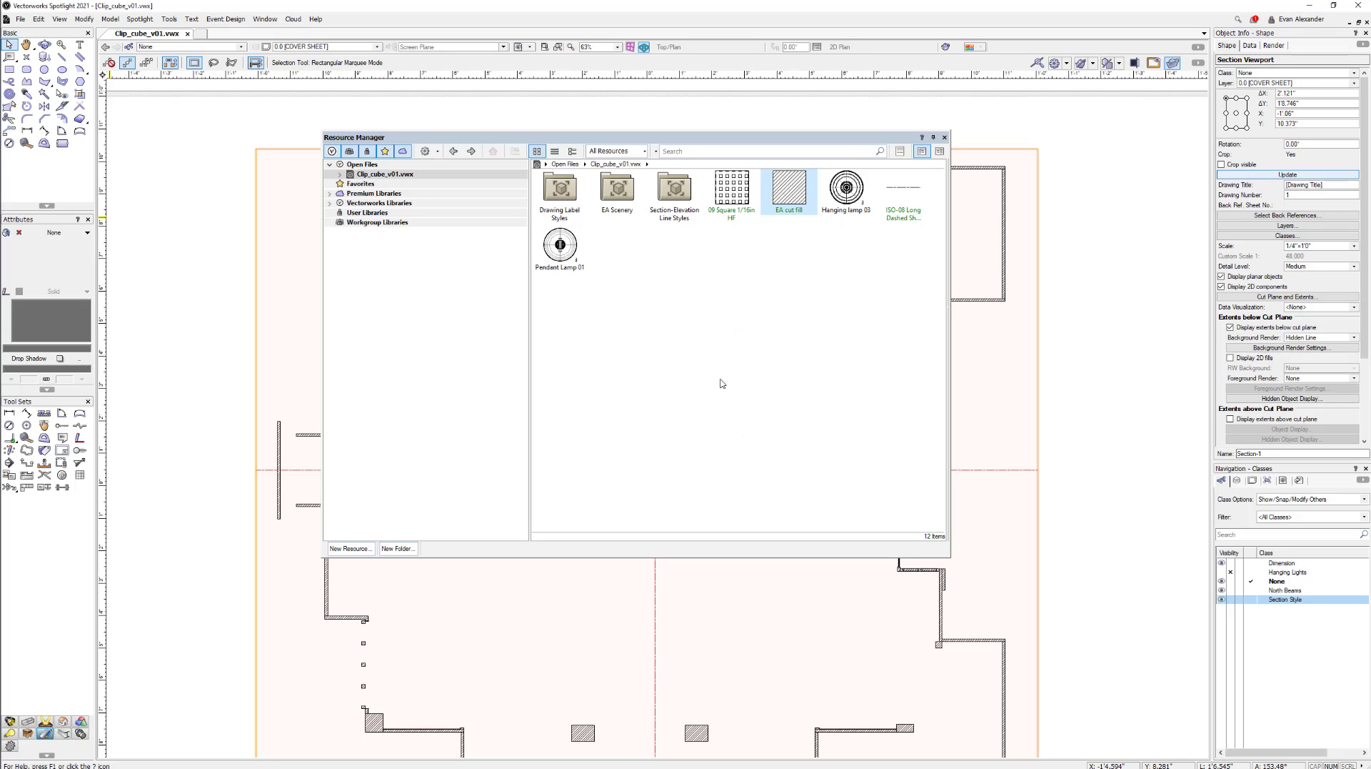
pyautogui.rightClick(781, 202)
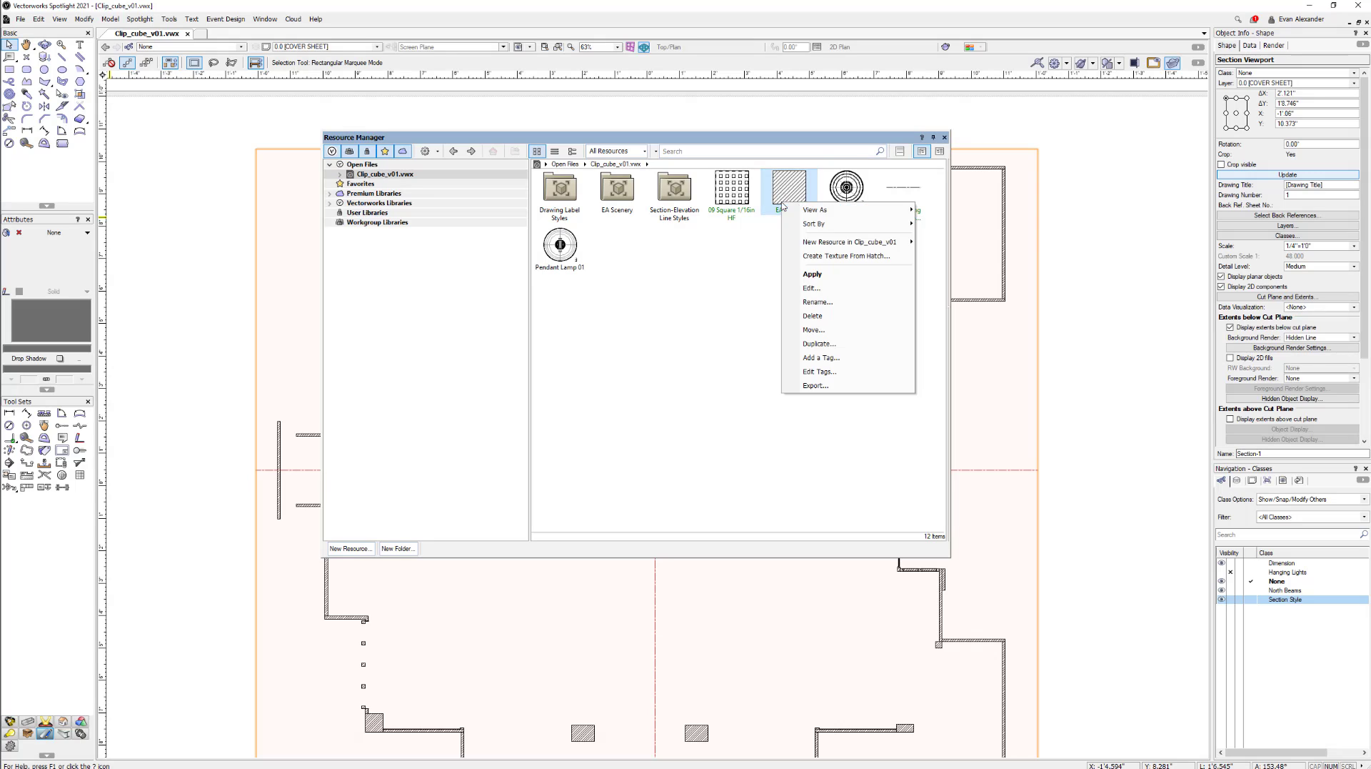
# - Spread the EA cut fill hatch lines further apart and give the hatch a grey background fill
pyautogui.click(812, 288)
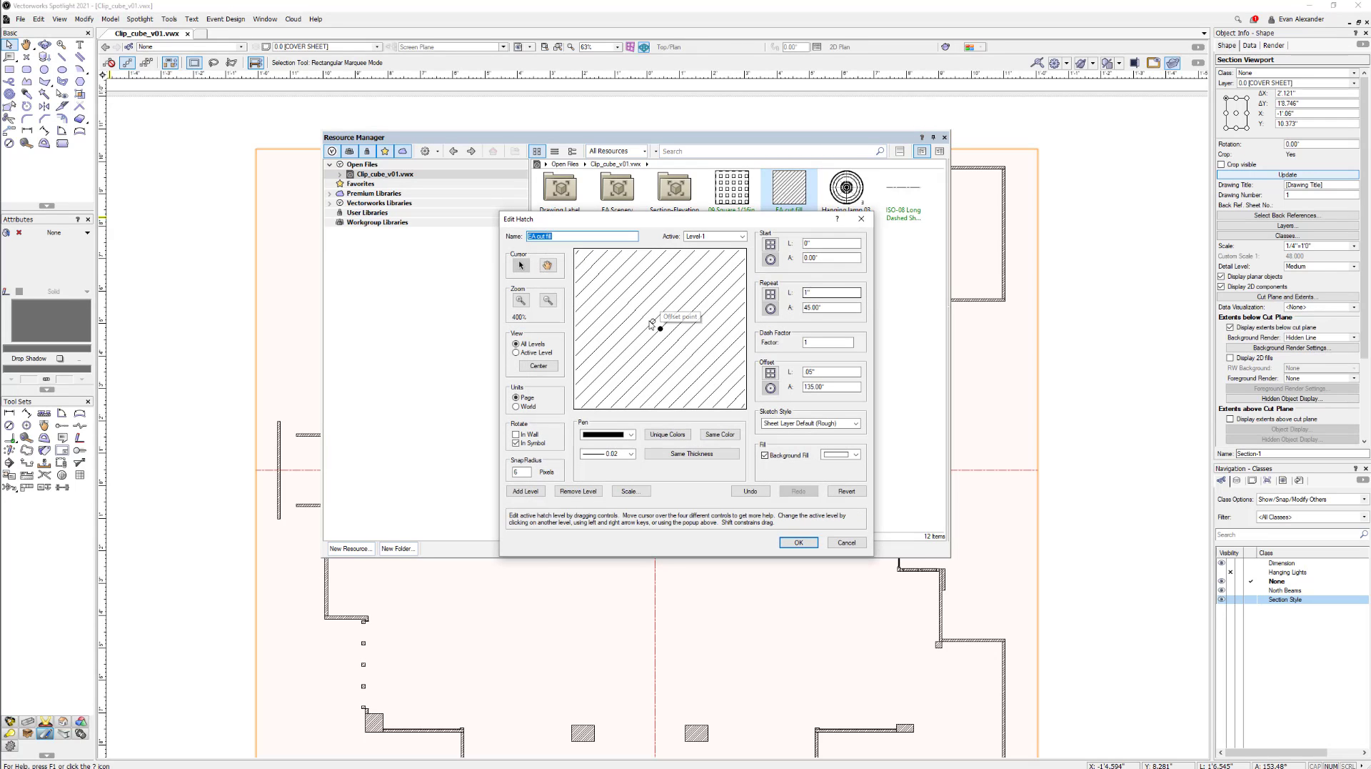
pyautogui.moveTo(653, 320)
pyautogui.mouseDown()
pyautogui.moveTo(614, 270)
pyautogui.moveTo(655, 323)
pyautogui.moveTo(650, 307)
pyautogui.mouseUp()
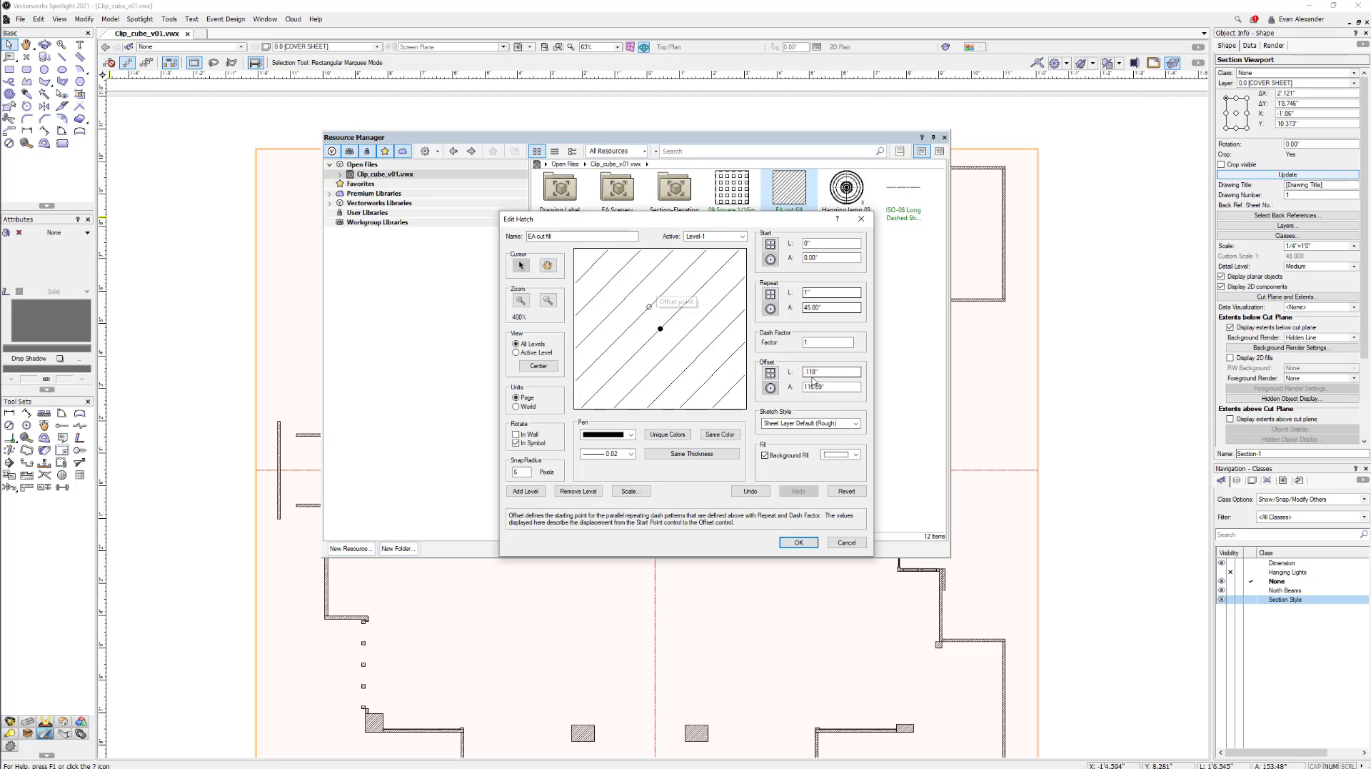
pyautogui.press('Tab')
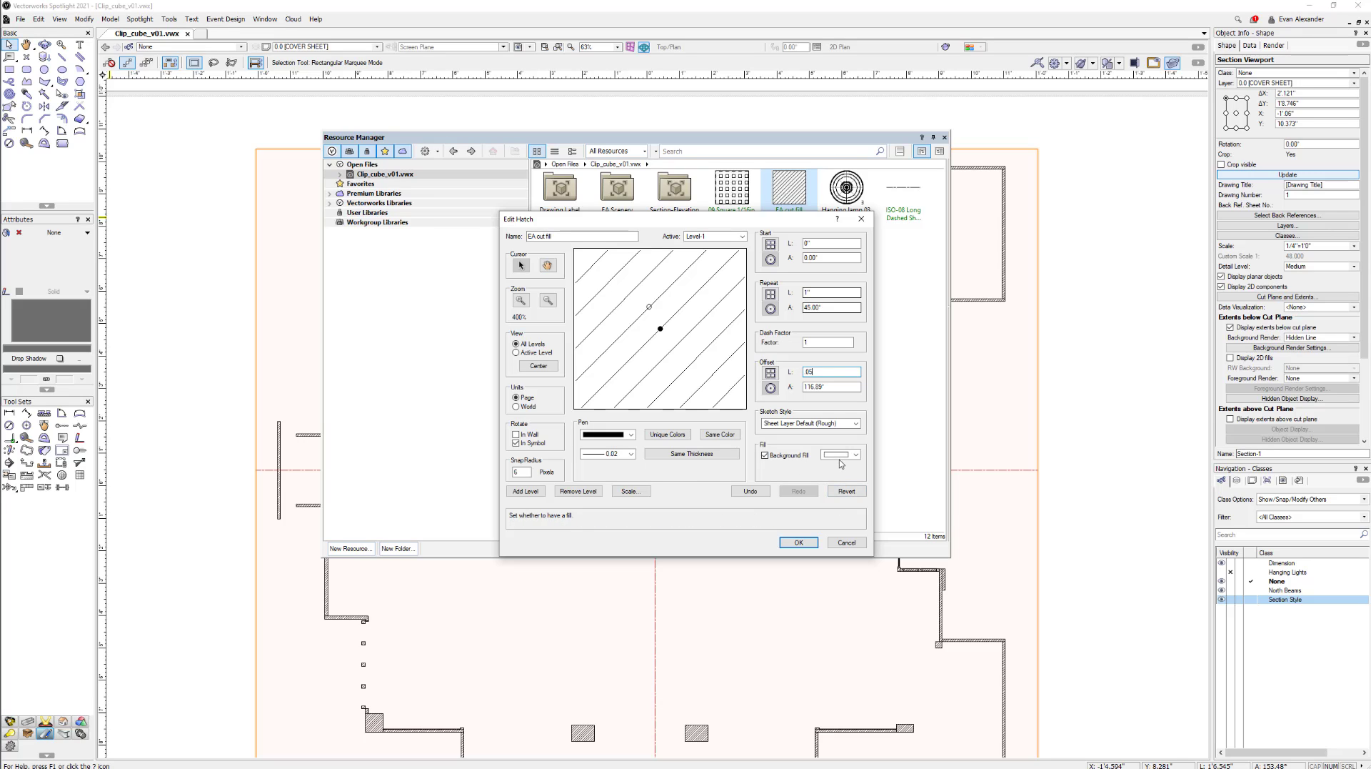
pyautogui.click(842, 462)
pyautogui.click(858, 525)
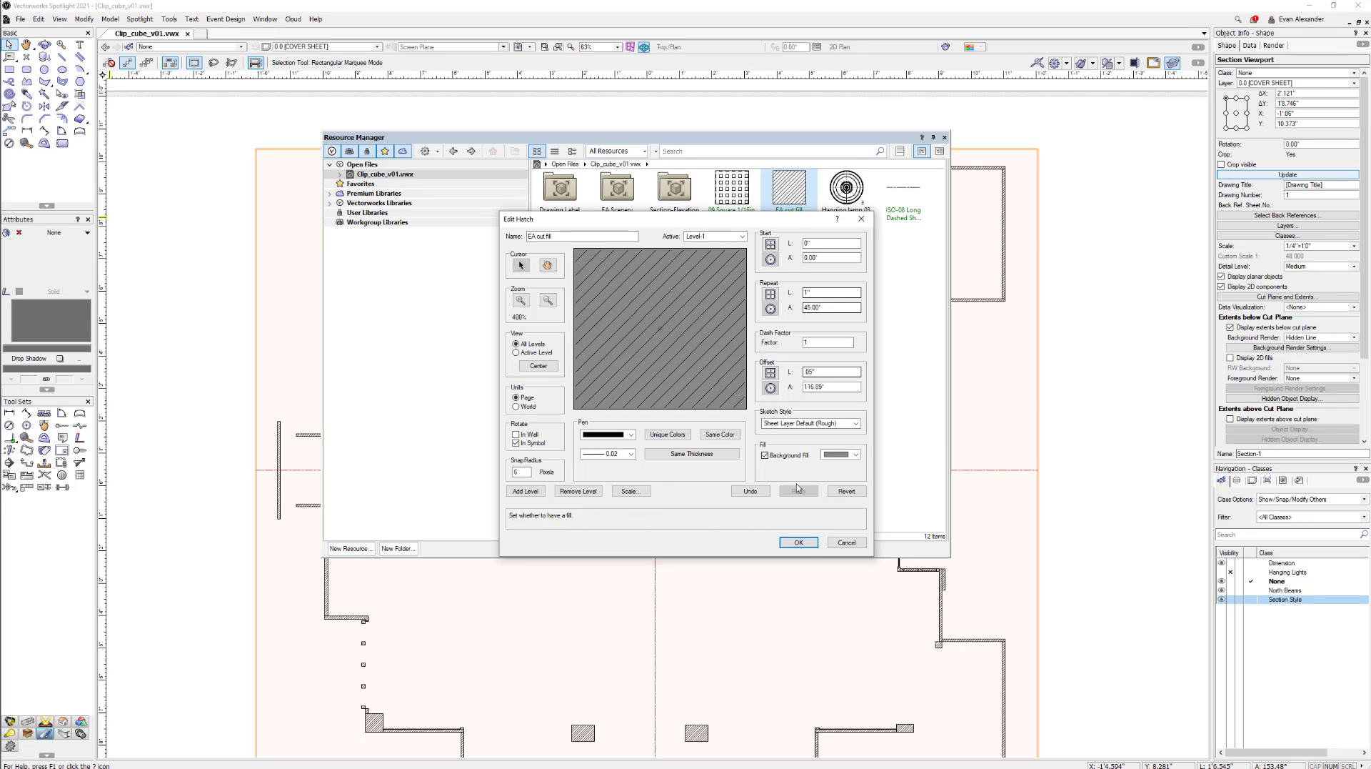
pyautogui.click(799, 542)
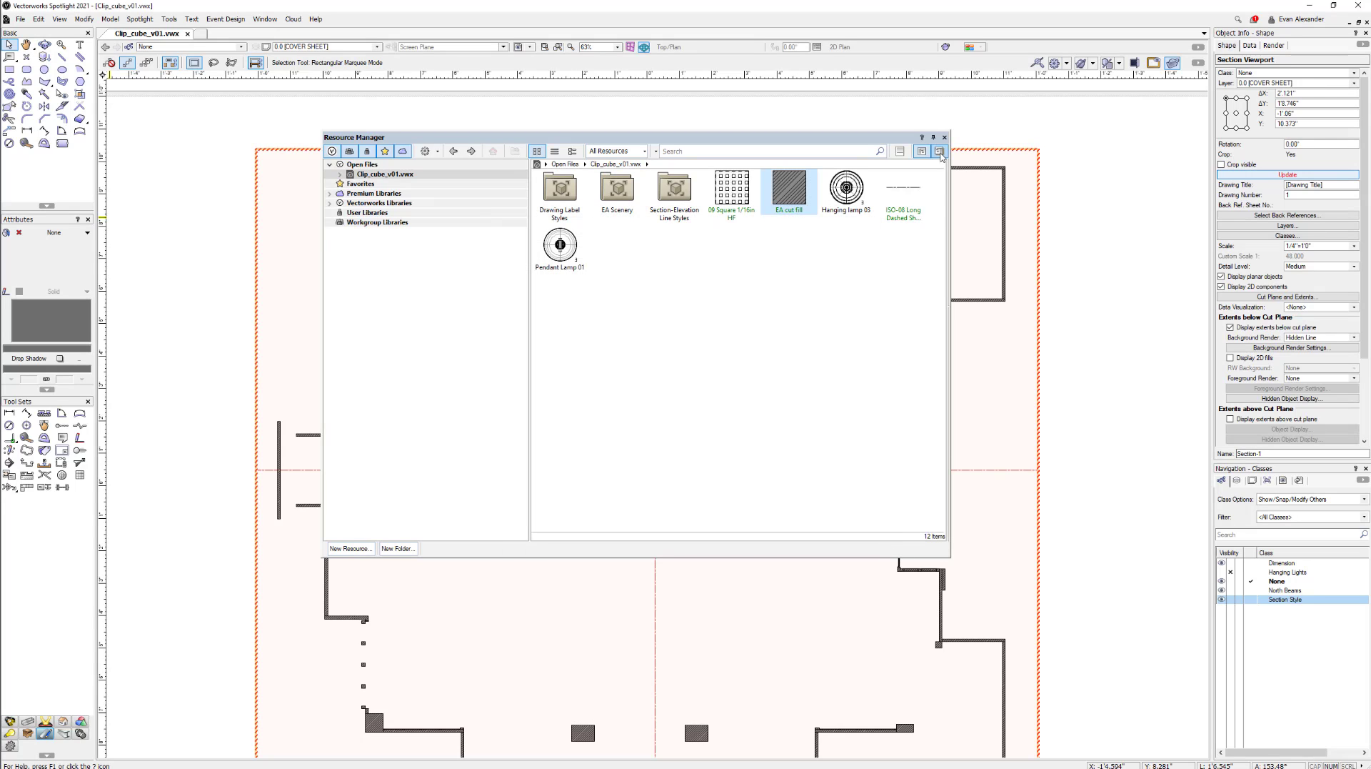
# - Update the Section-1 viewport so it shows the revised grey-backed hatch
pyautogui.moveTo(849, 138)
pyautogui.mouseDown()
pyautogui.moveTo(686, 138)
pyautogui.moveTo(661, 401)
pyautogui.mouseUp()
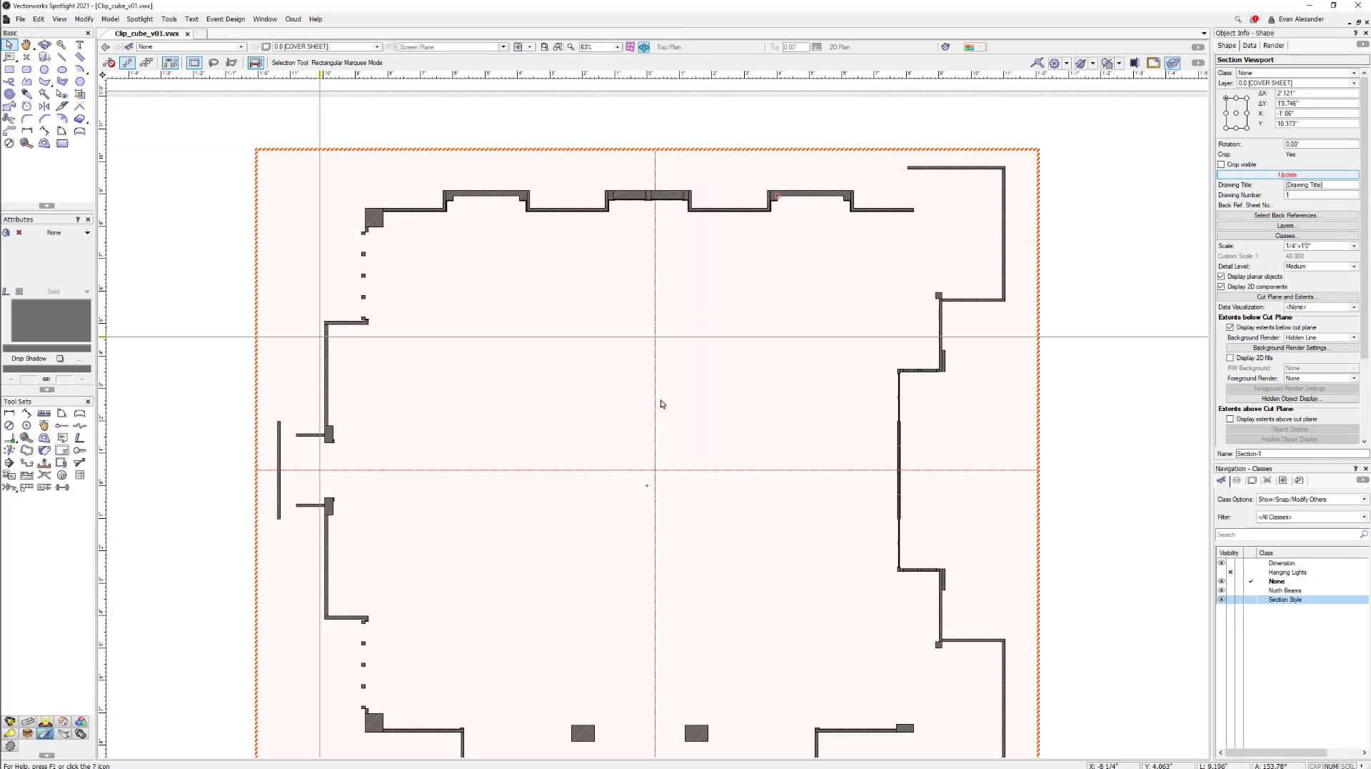
pyautogui.click(1288, 175)
pyautogui.scroll(4, 927, 173)
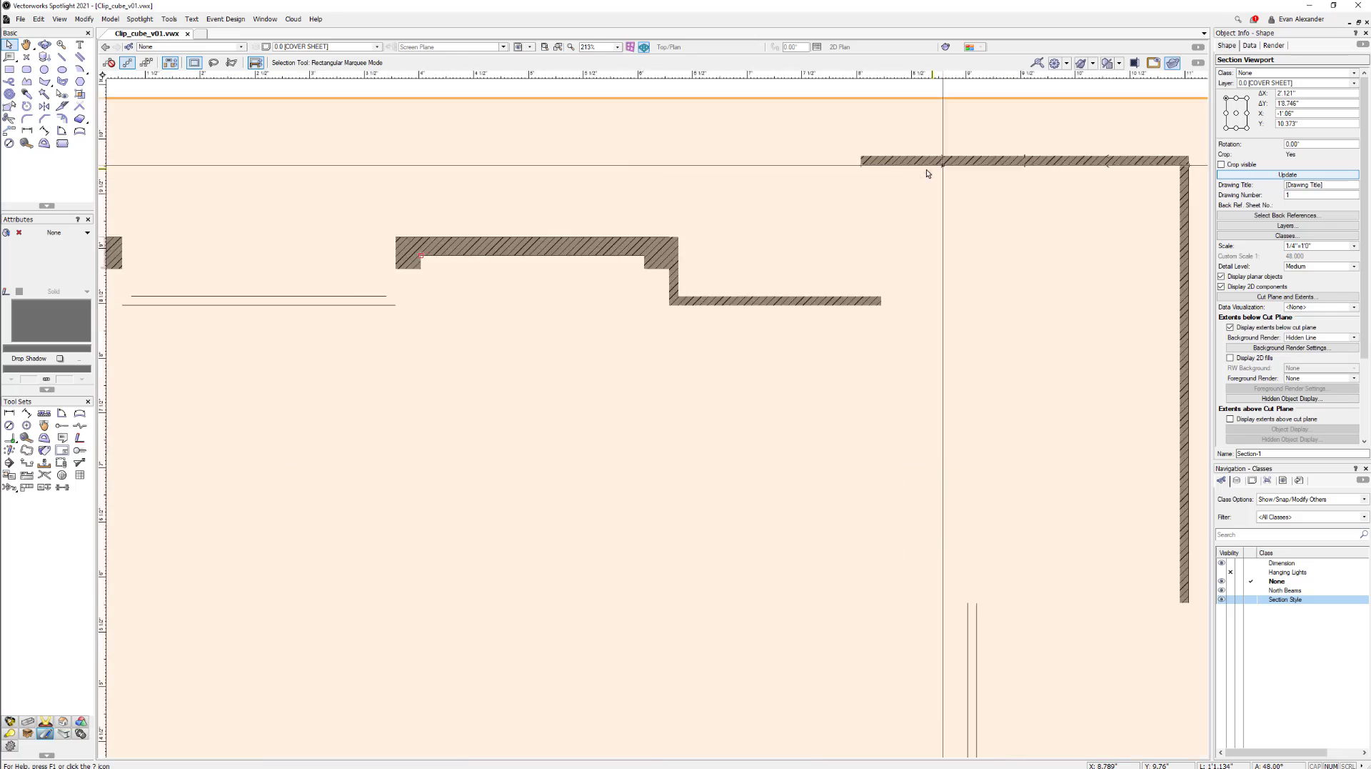
# - Zoom and pan around the cover sheet to inspect Section-1's gray-shaded hatched wall profiles
pyautogui.scroll(-1, 924, 174)
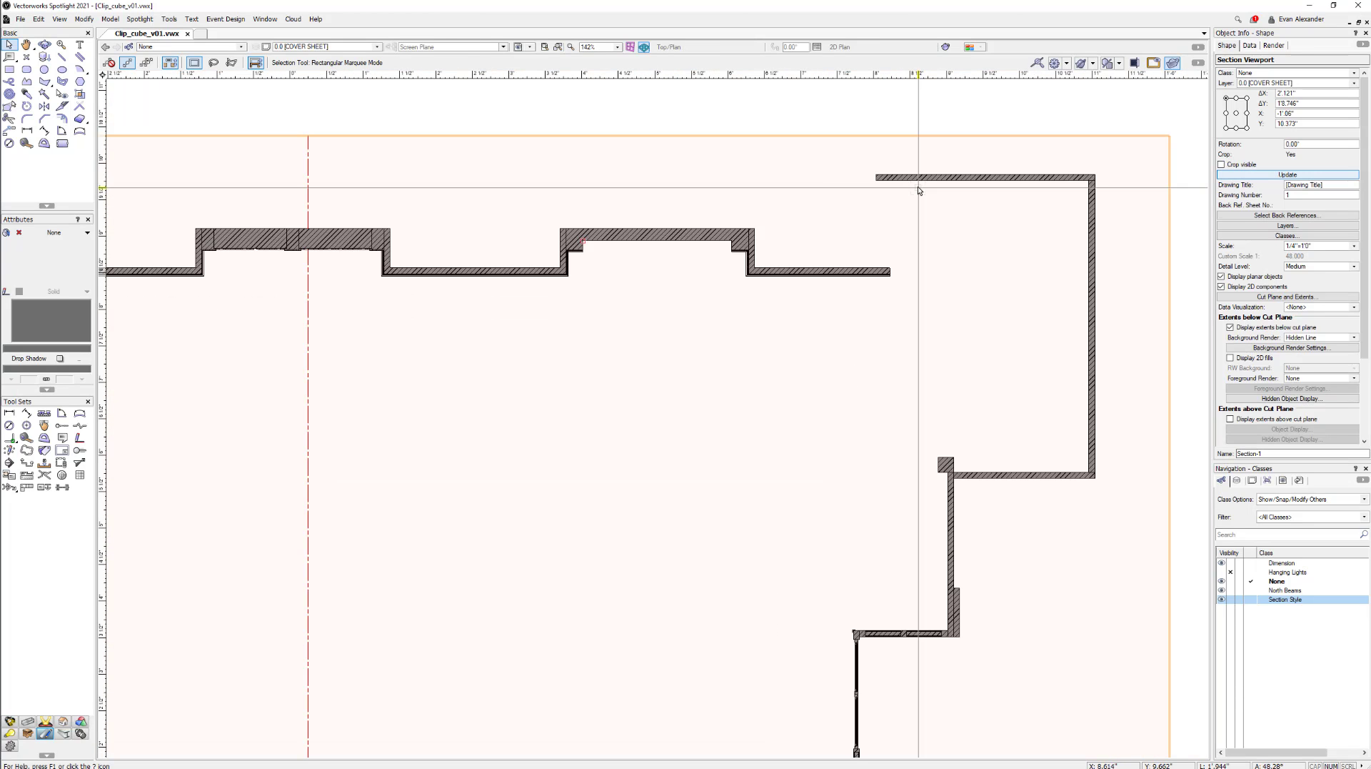
pyautogui.scroll(6, 919, 190)
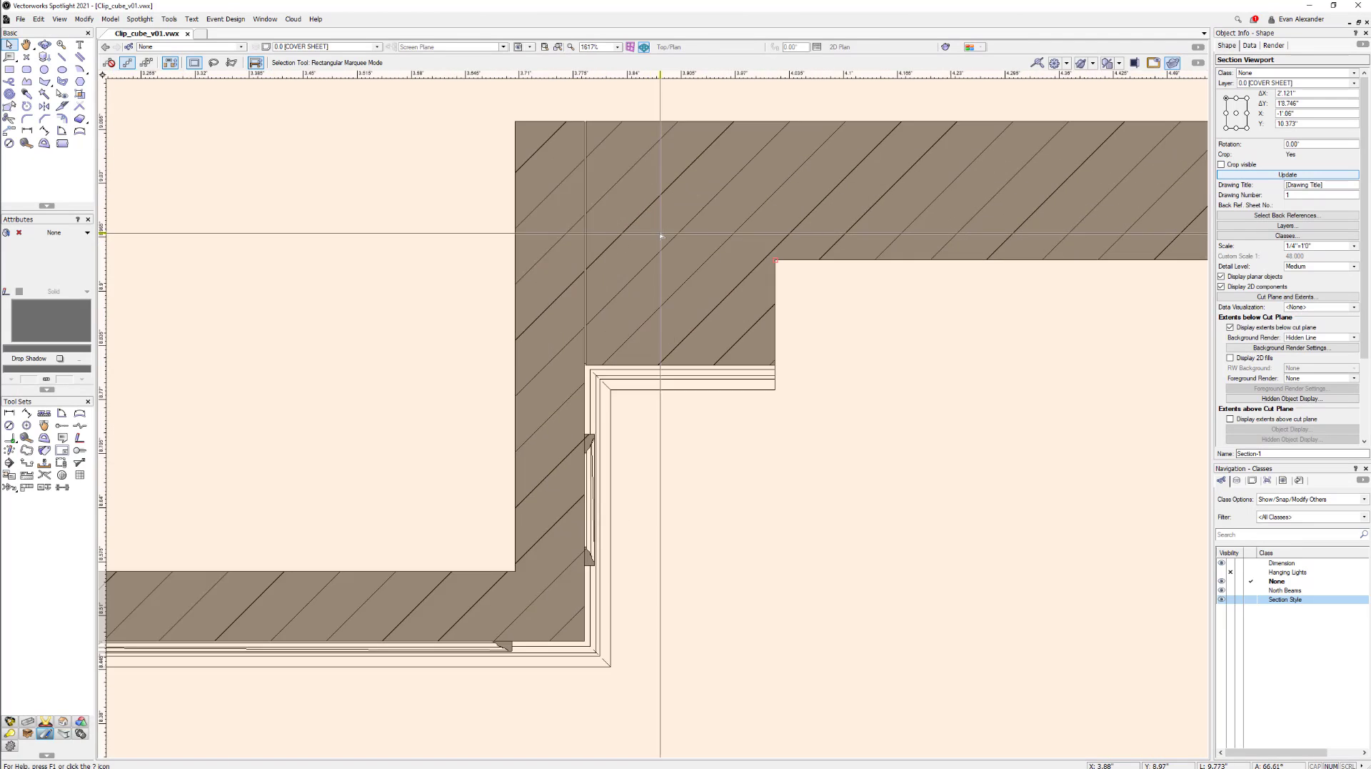
pyautogui.scroll(1, 661, 236)
pyautogui.scroll(1, 662, 235)
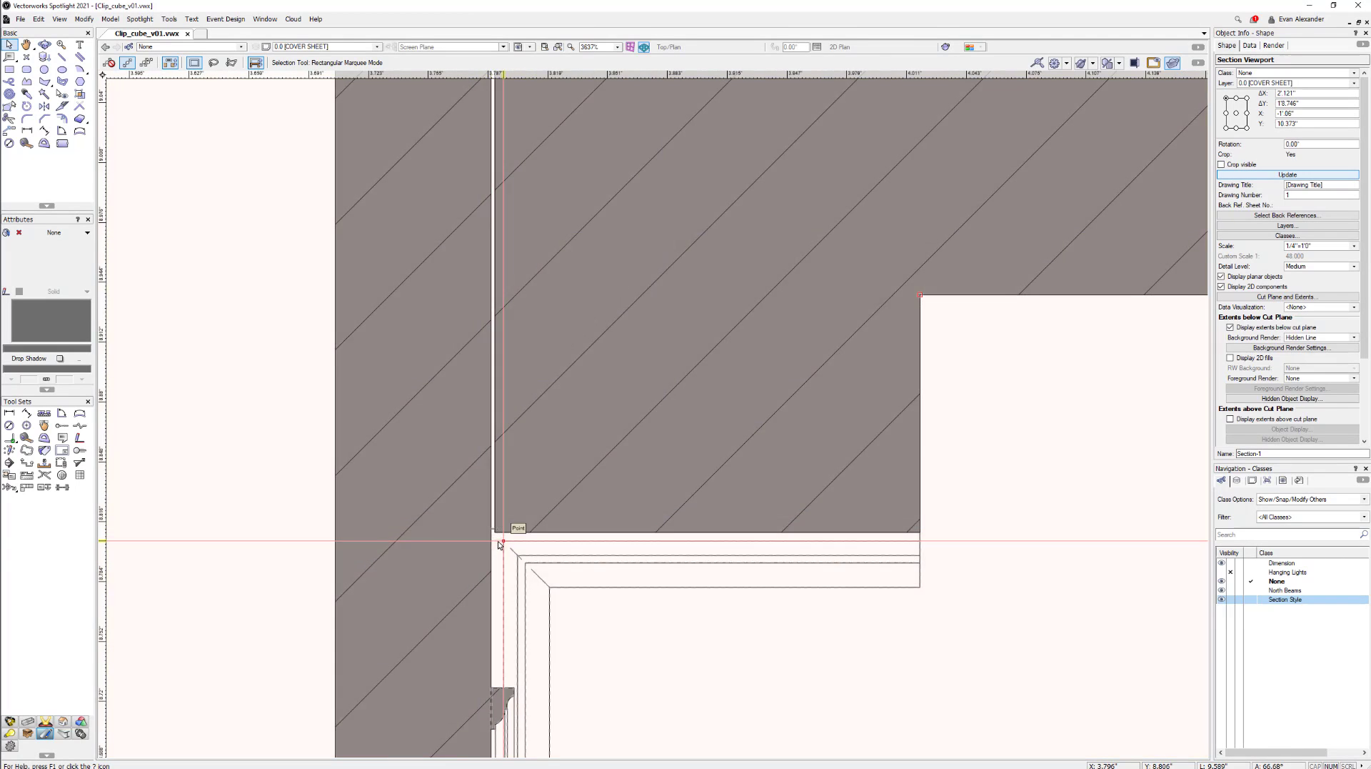
pyautogui.scroll(-7, 500, 543)
pyautogui.scroll(-2, 603, 539)
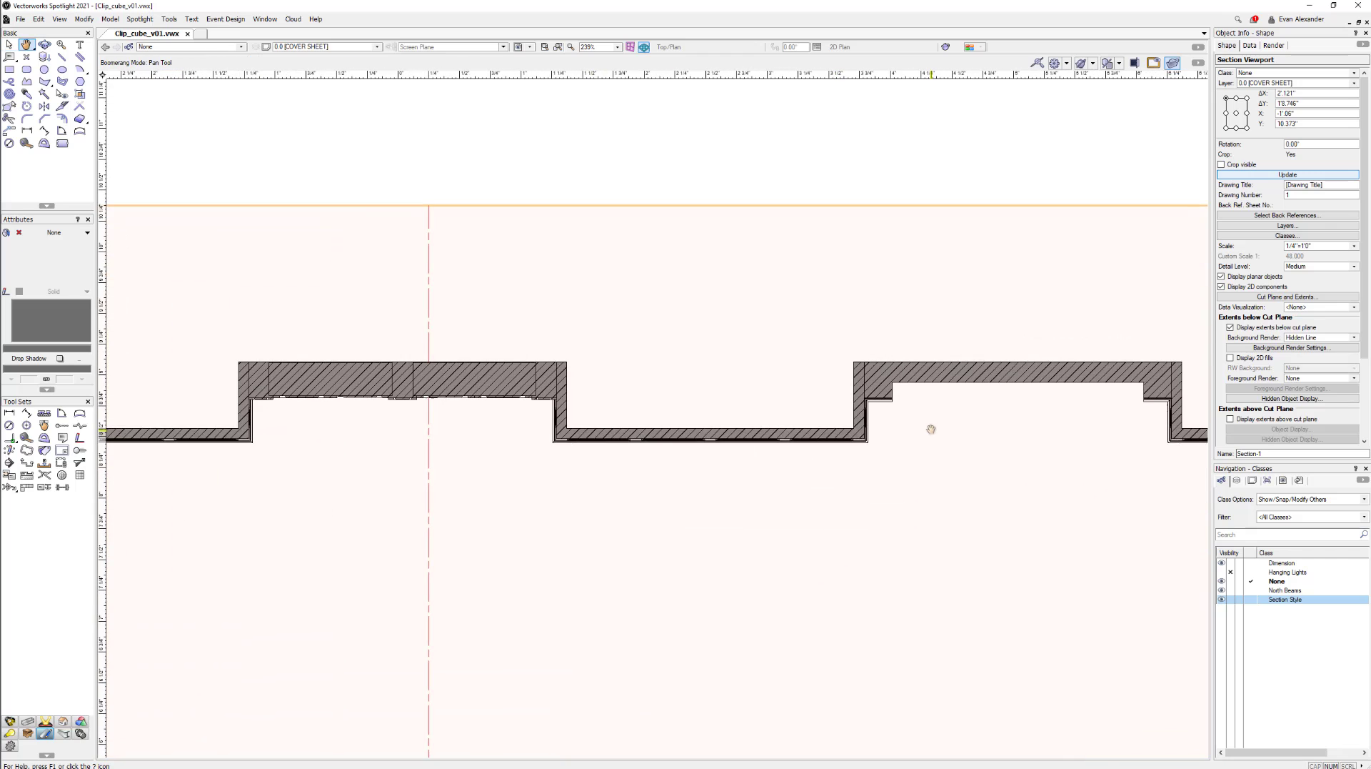
pyautogui.moveTo(698, 543)
pyautogui.mouseDown(button='middle')
pyautogui.moveTo(725, 493)
pyautogui.moveTo(772, 257)
pyautogui.moveTo(717, 279)
pyautogui.moveTo(722, 290)
pyautogui.mouseUp(button='middle')
pyautogui.scroll(-3, 722, 290)
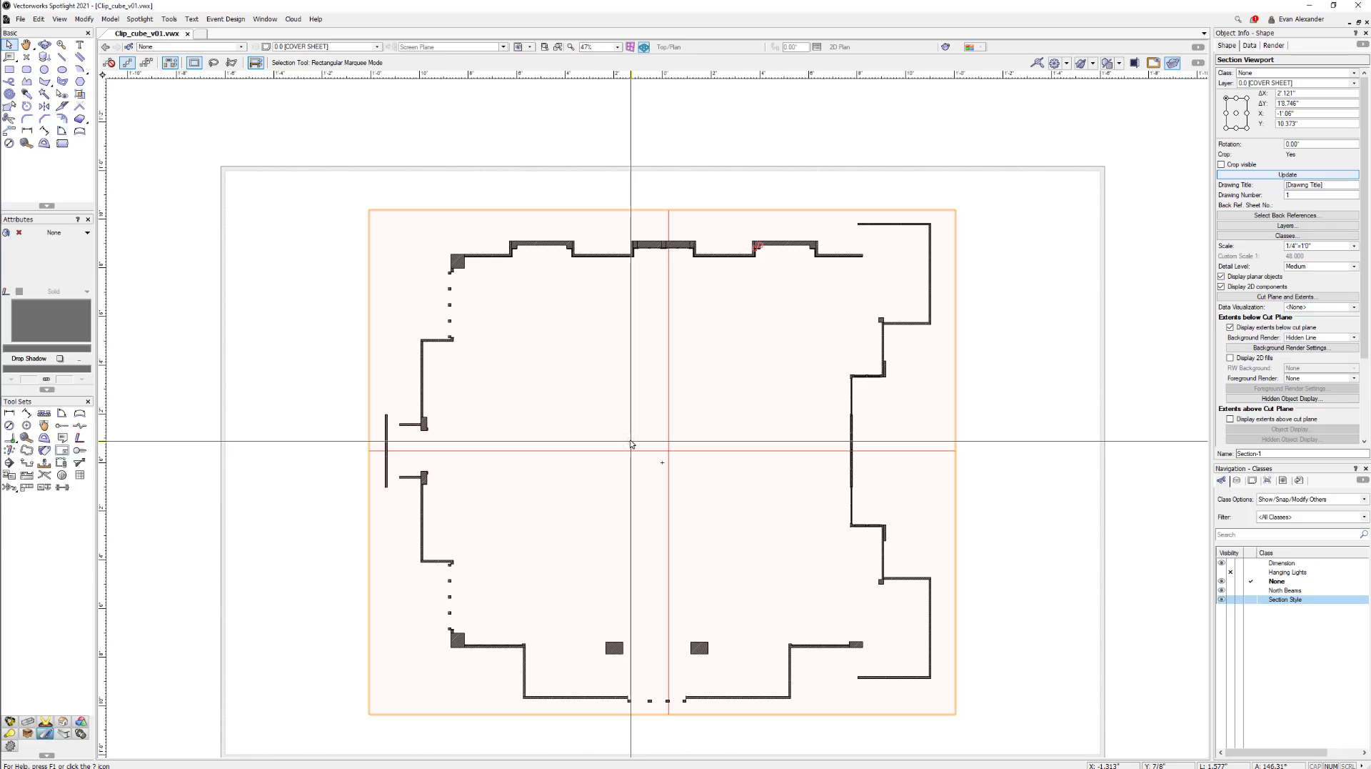
pyautogui.scroll(3, 441, 246)
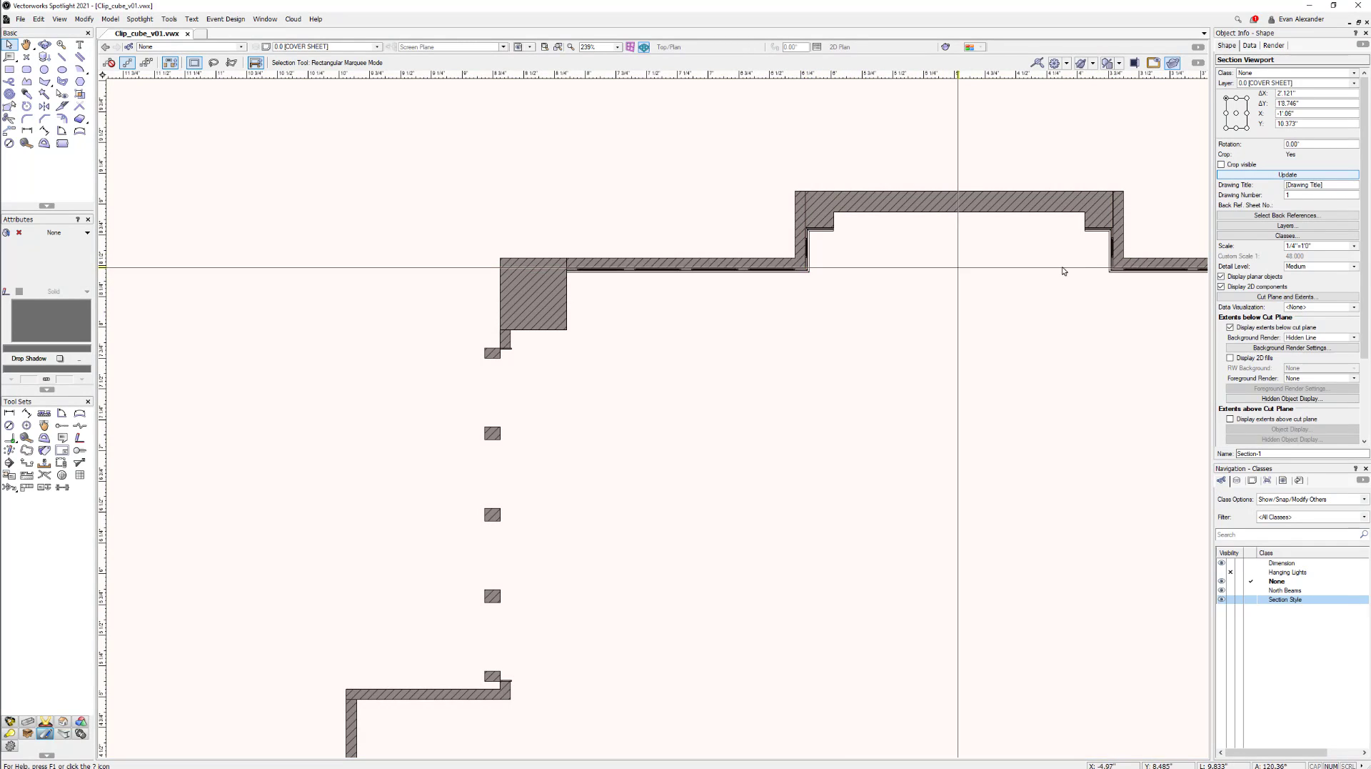
pyautogui.scroll(-5, 503, 629)
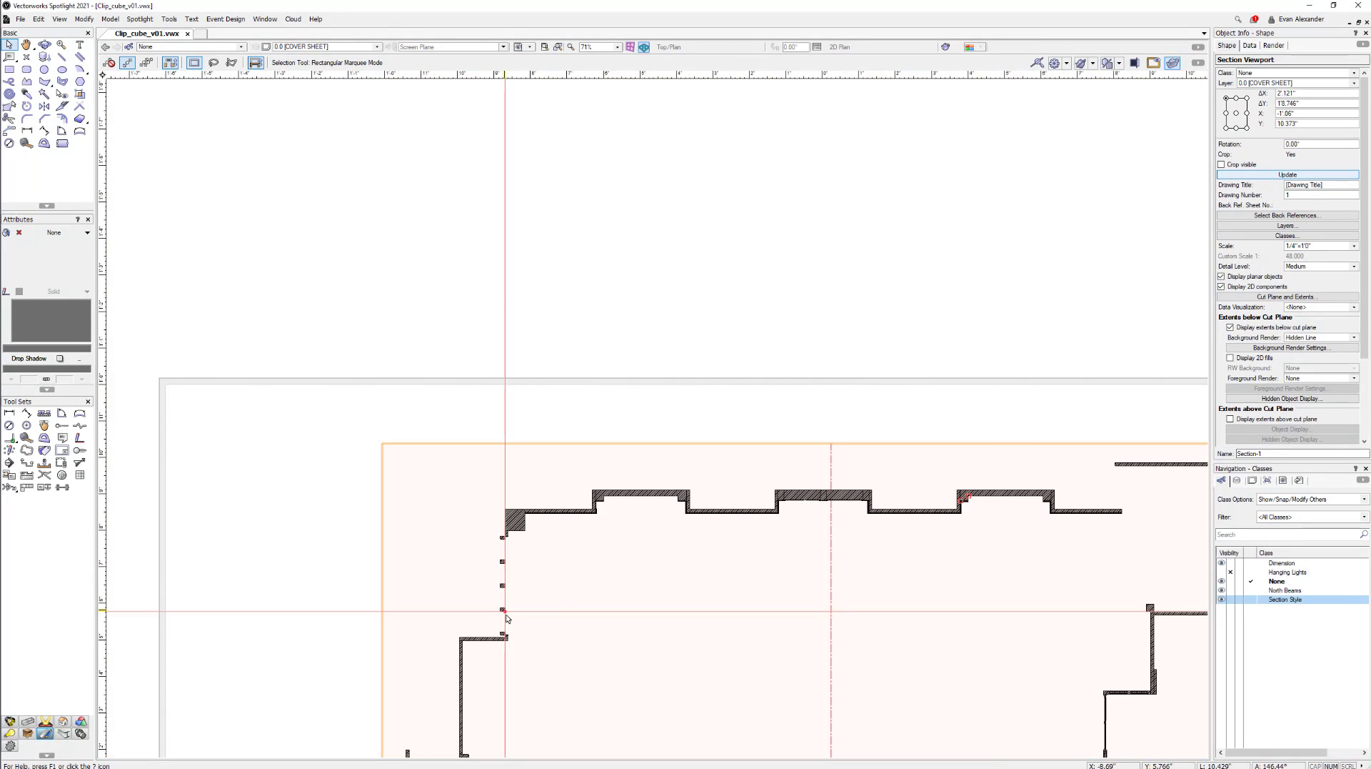
pyautogui.moveTo(636, 569); pyautogui.dragTo(567, 312)
pyautogui.scroll(-2, 610, 404)
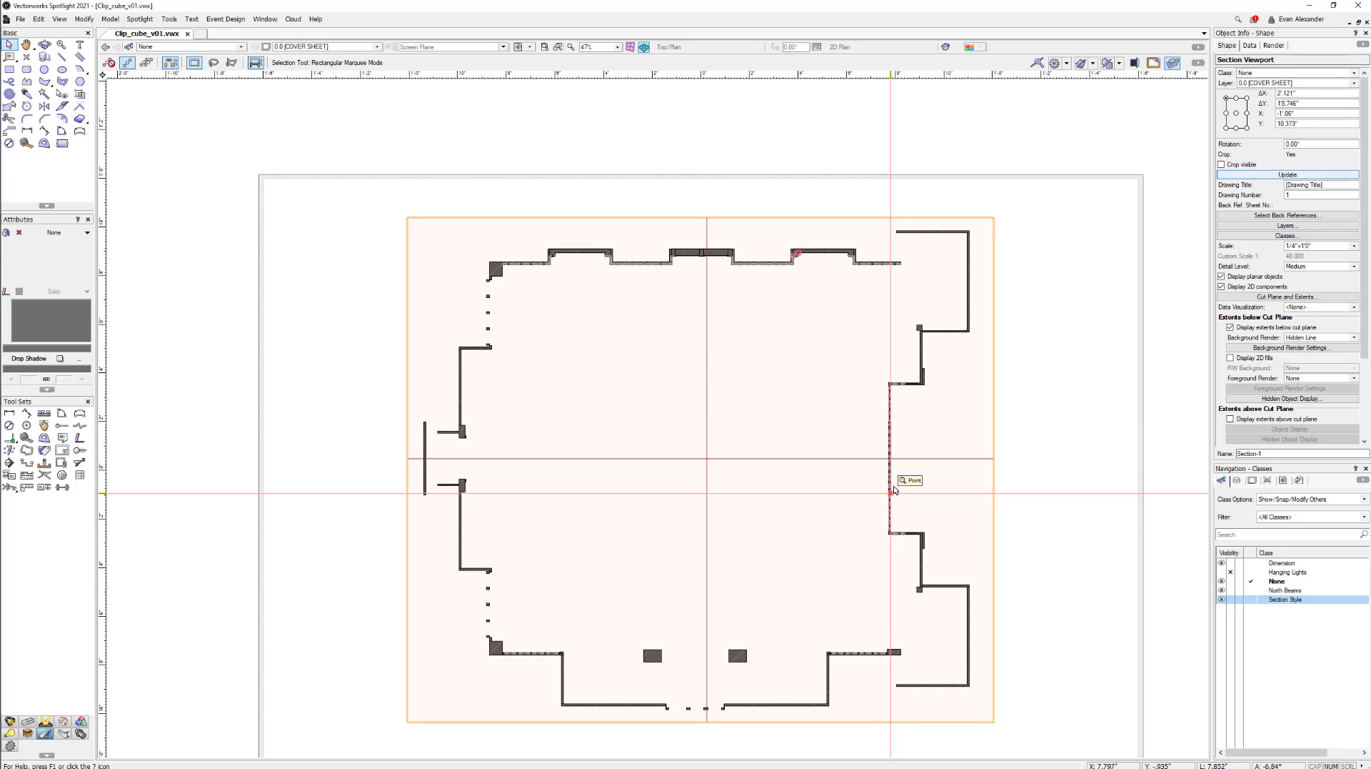
pyautogui.press('u')
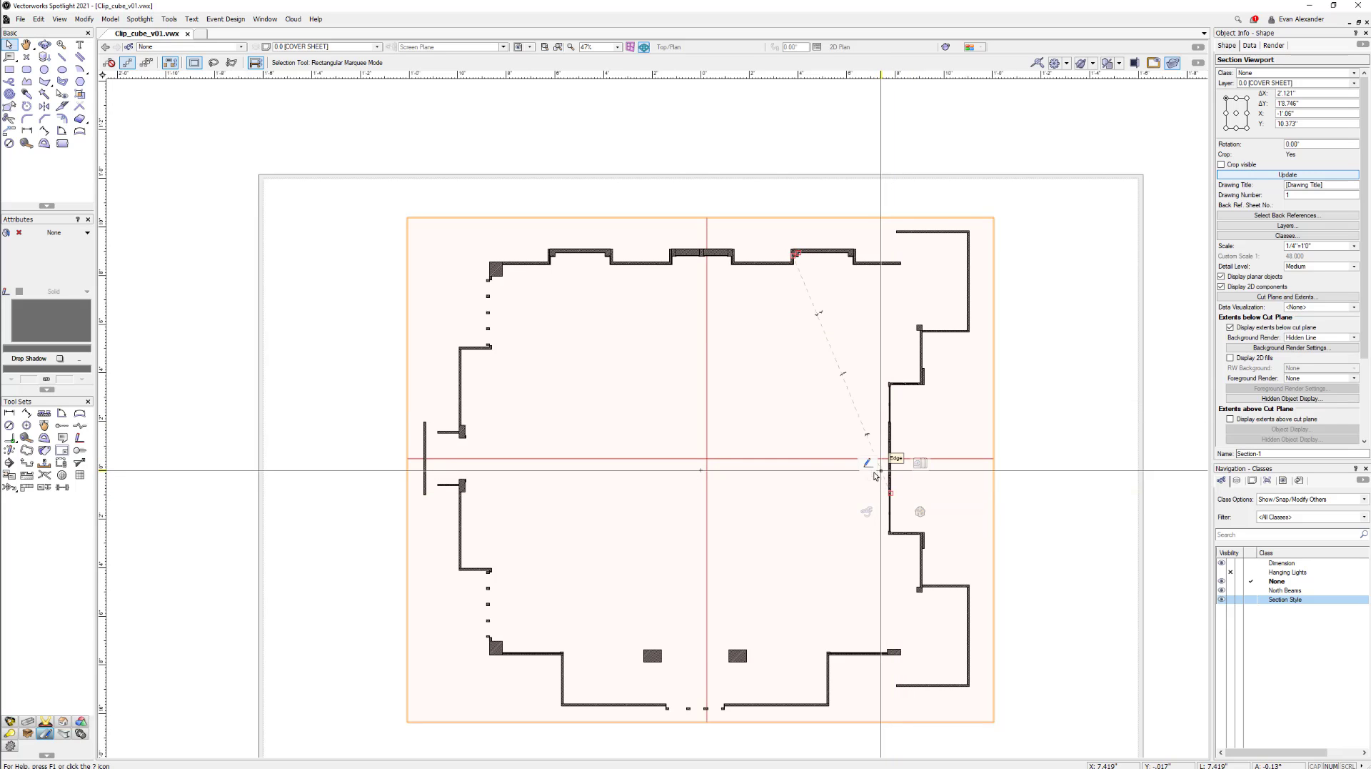
# - Duplicate COVER SHEET as sheet 0.1 and delete the copied viewport from it
pyautogui.click(1253, 481)
pyautogui.rightClick(1282, 549)
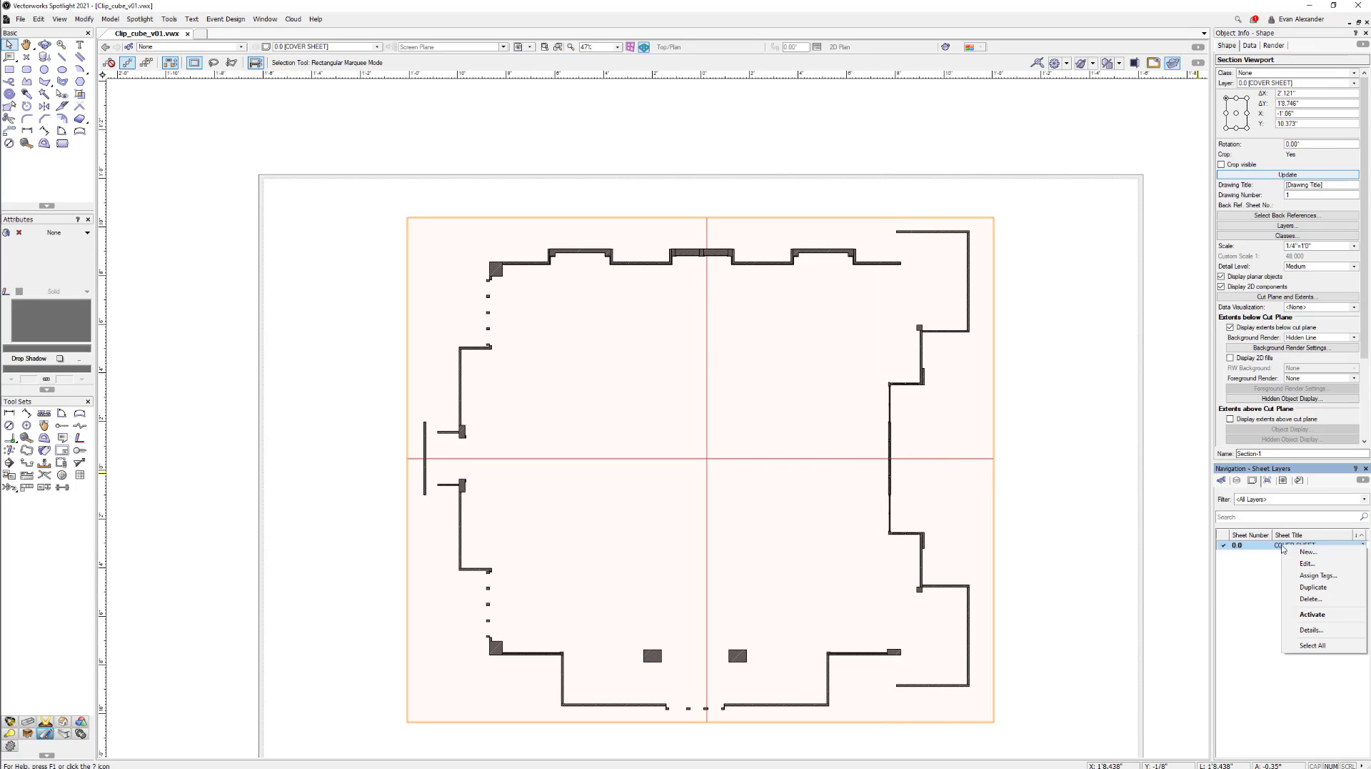
pyautogui.click(1290, 587)
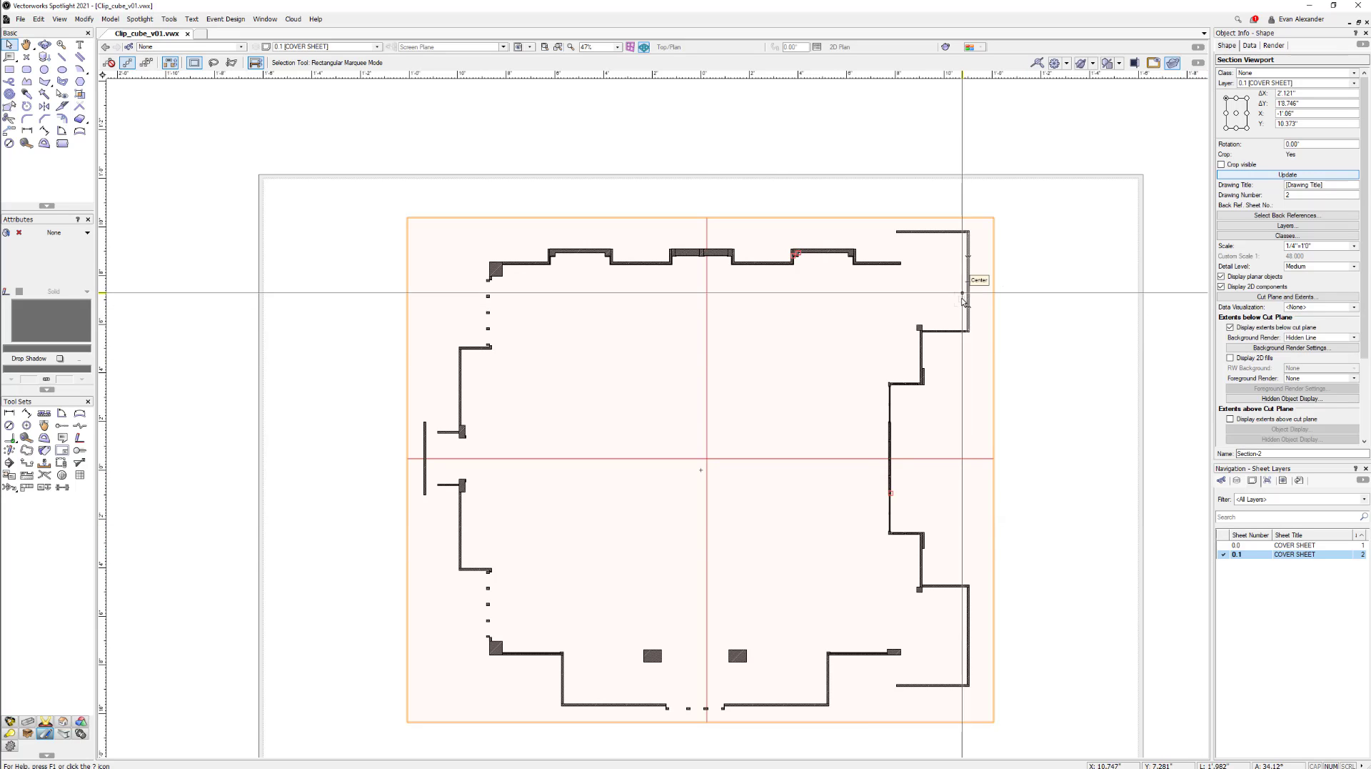
pyautogui.press('Delete')
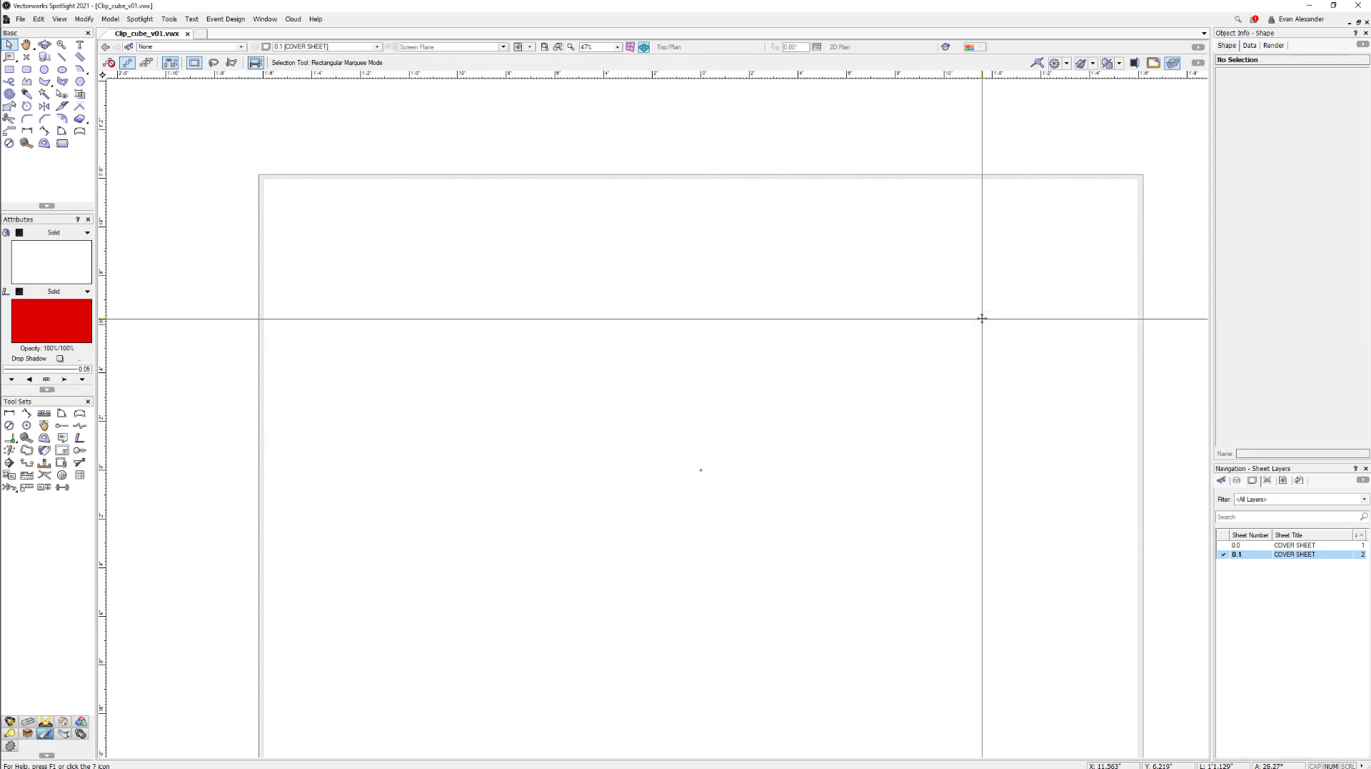
pyautogui.click(1237, 480)
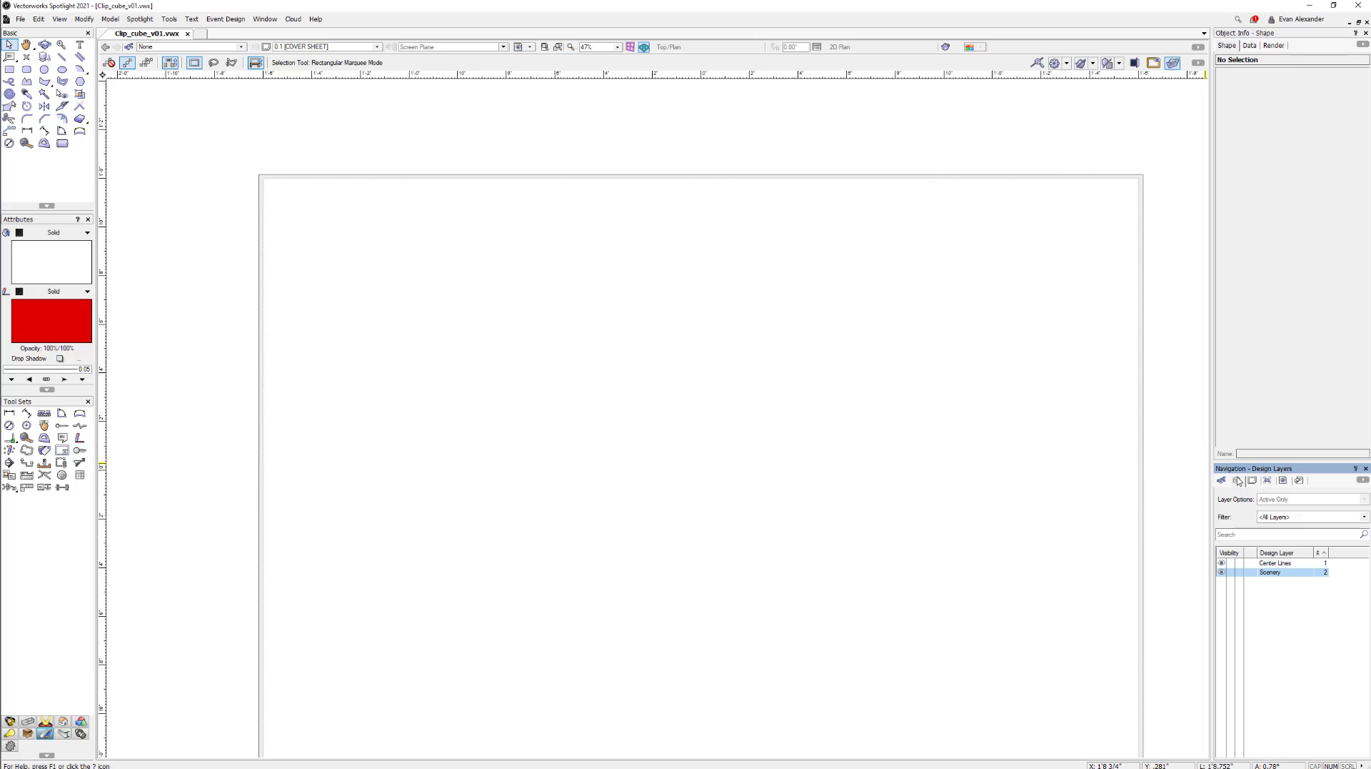
# - Activate the Scenery design layer, switch to Left Isometric, and turn on the Clip Cube
pyautogui.click(1253, 574)
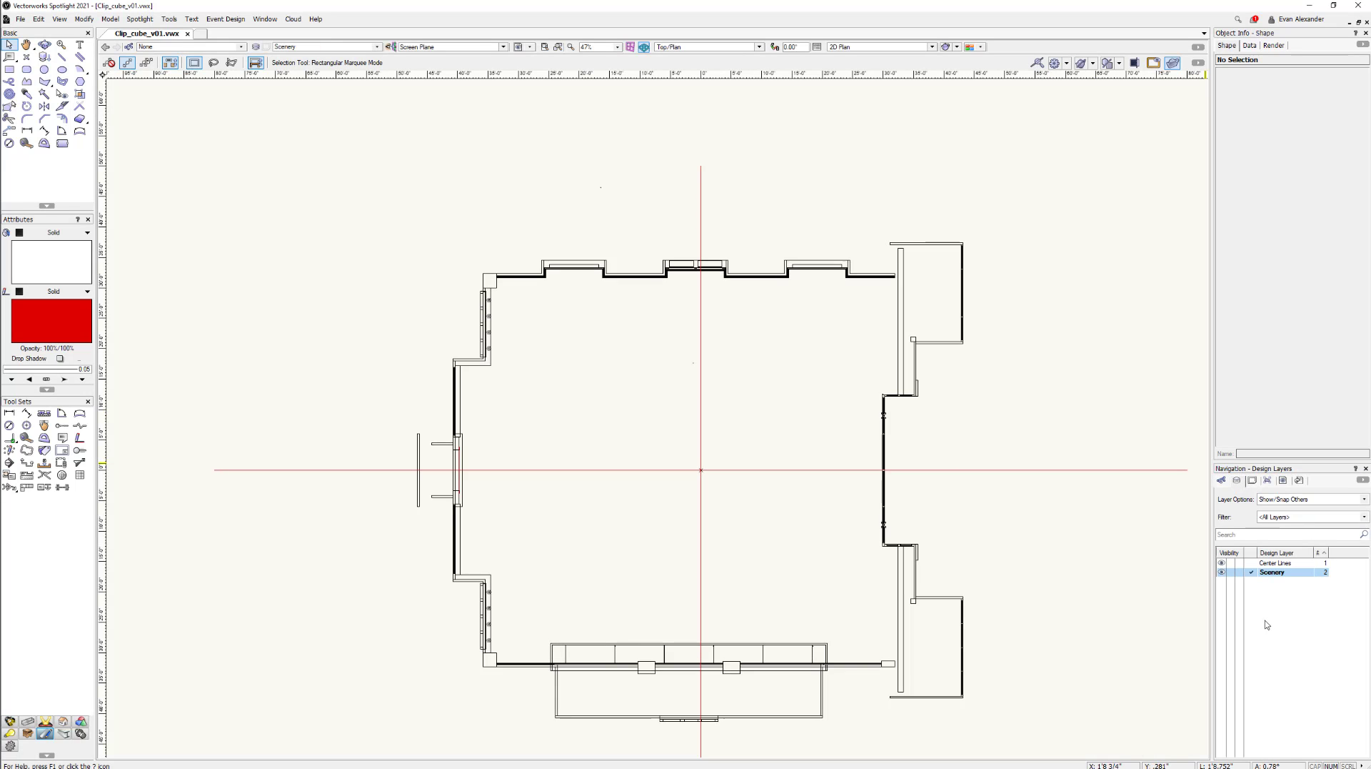
pyautogui.scroll(-2, 750, 413)
pyautogui.press('KP_1')
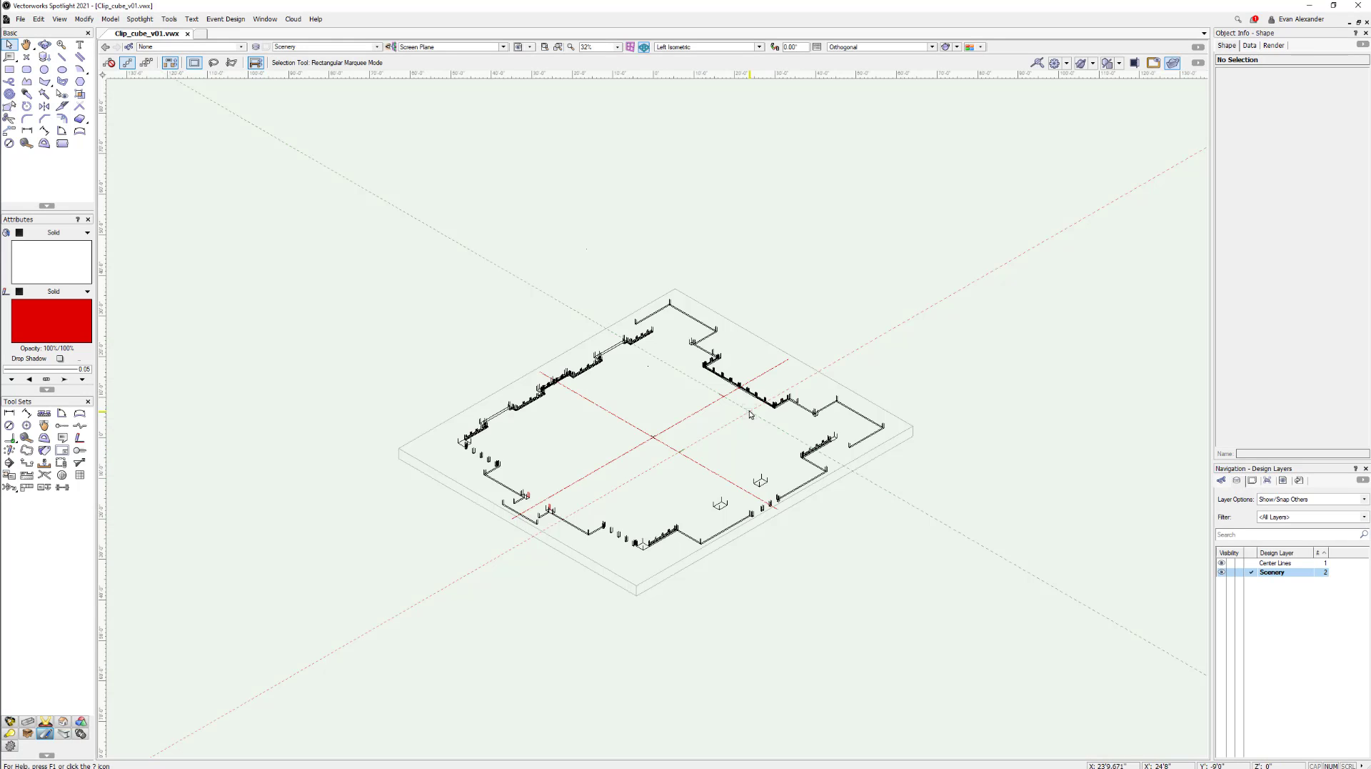
pyautogui.click(1175, 64)
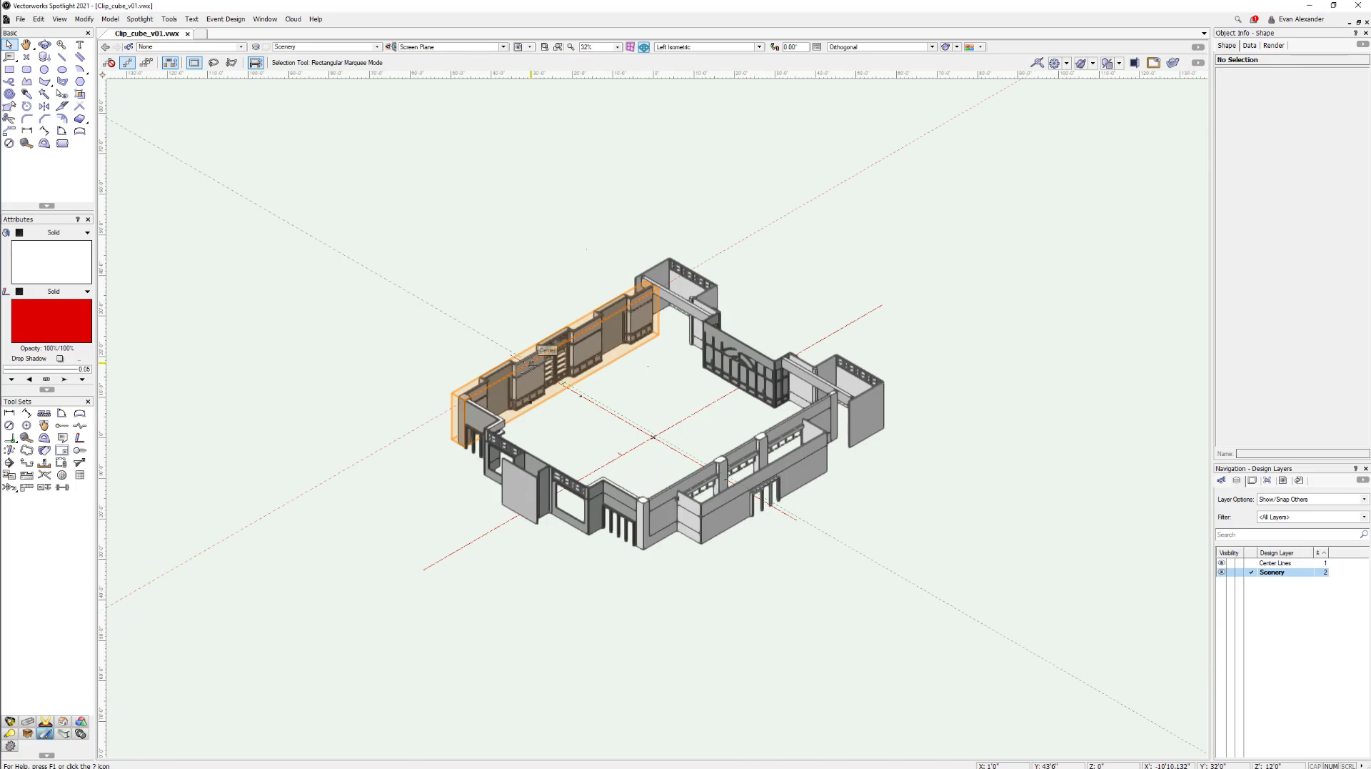
pyautogui.scroll(5, 531, 361)
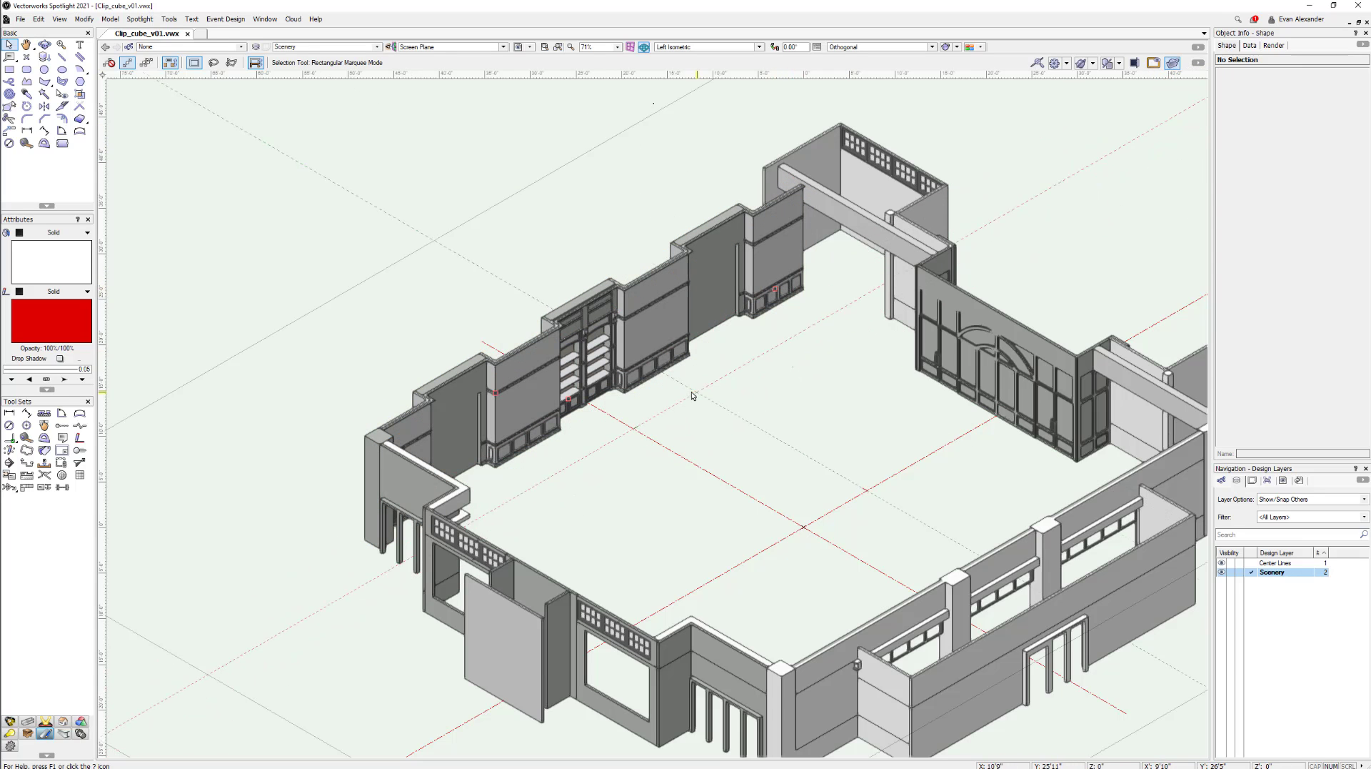
pyautogui.scroll(-3, 692, 395)
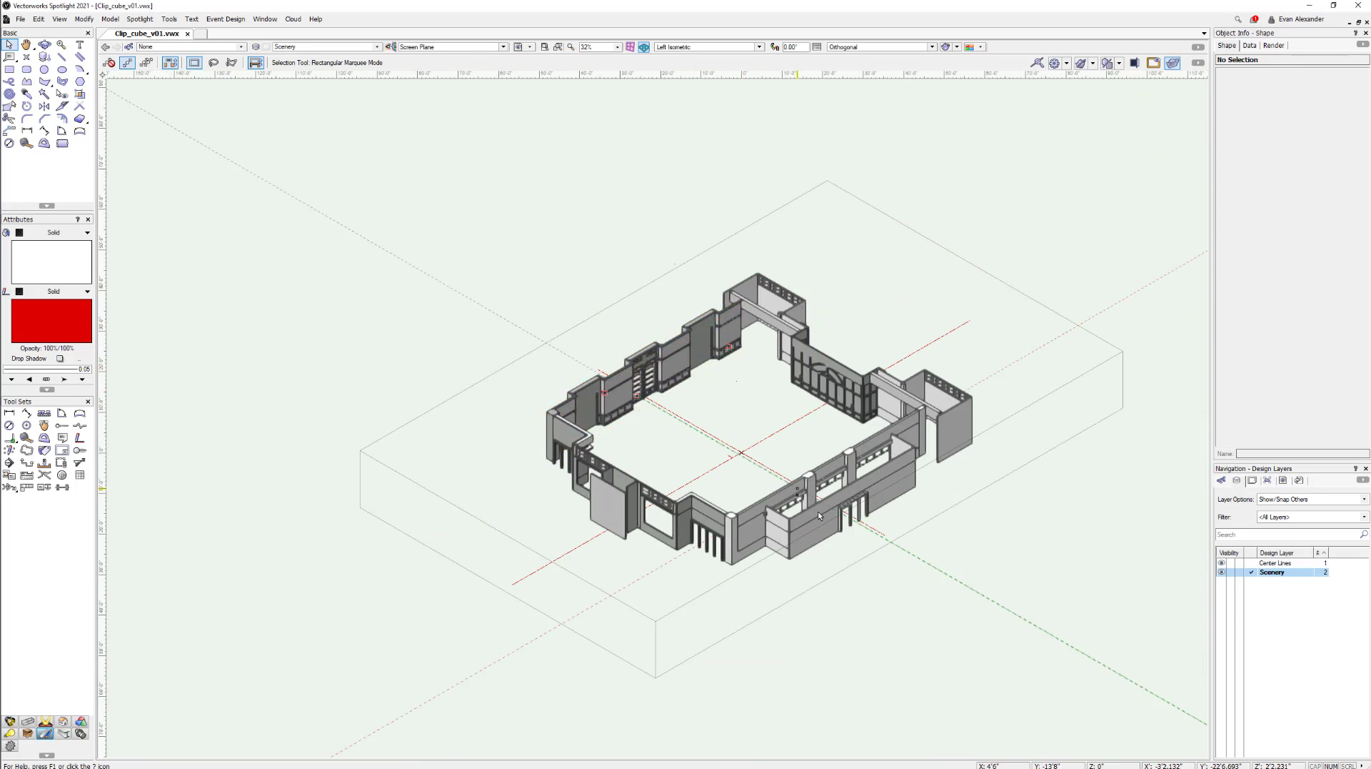
# - Pull the clip cube's side, end and back faces in tight around the long wall run
pyautogui.moveTo(758, 602); pyautogui.dragTo(759, 603)
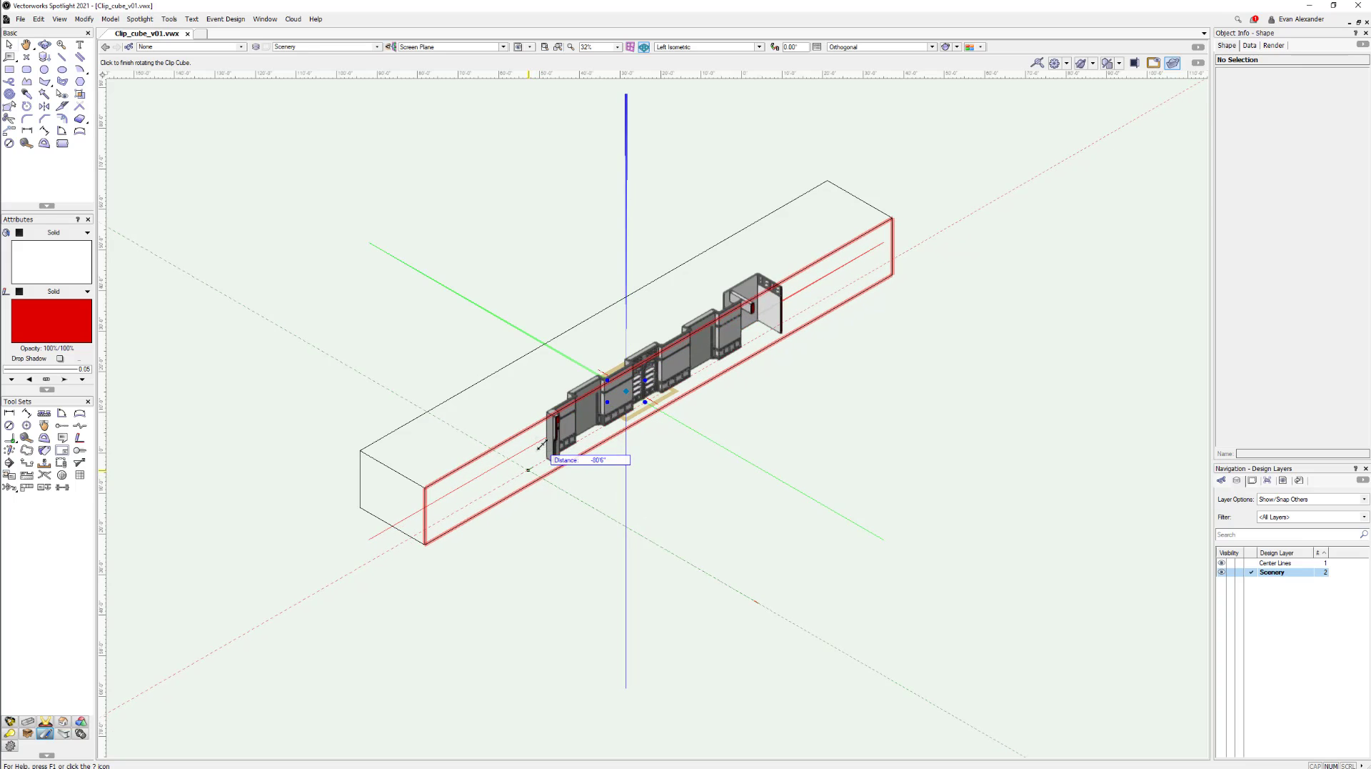
pyautogui.click(539, 443)
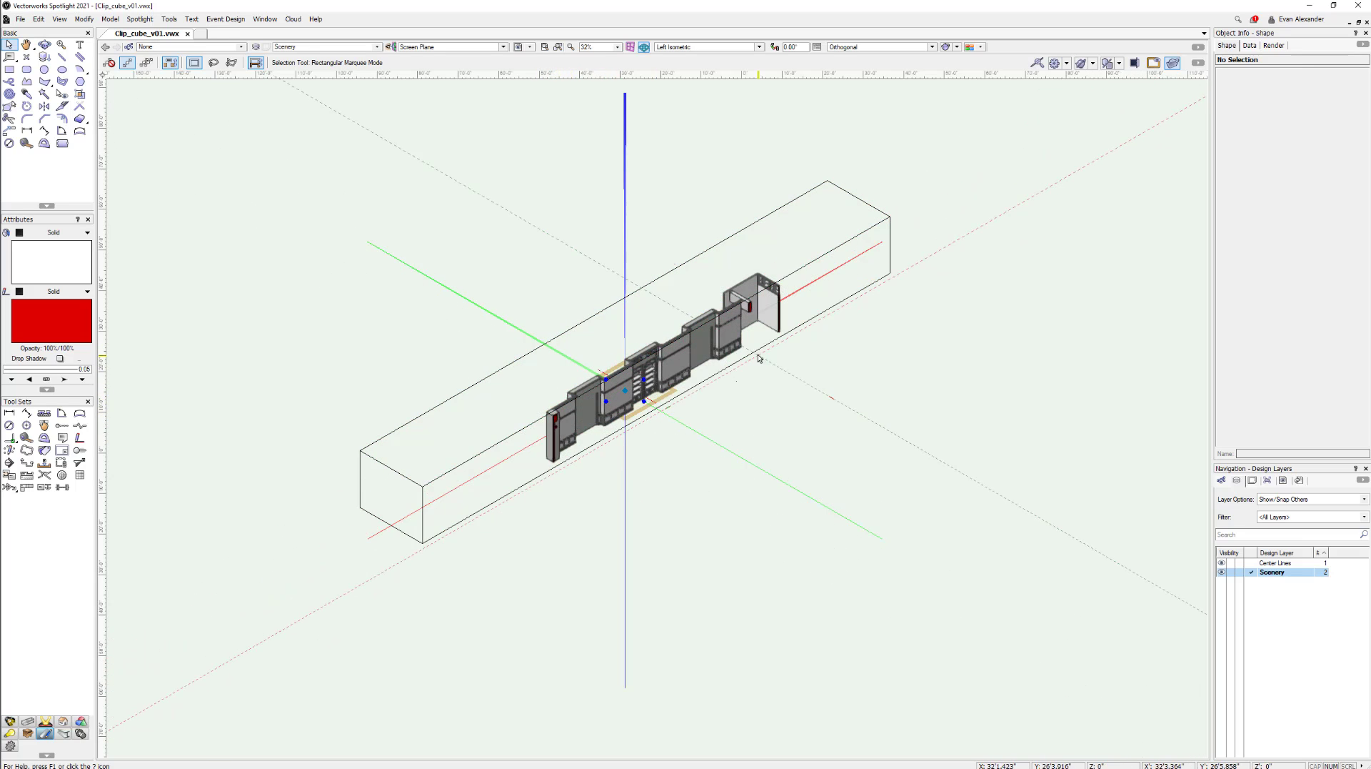
pyautogui.click(417, 508)
pyautogui.click(534, 458)
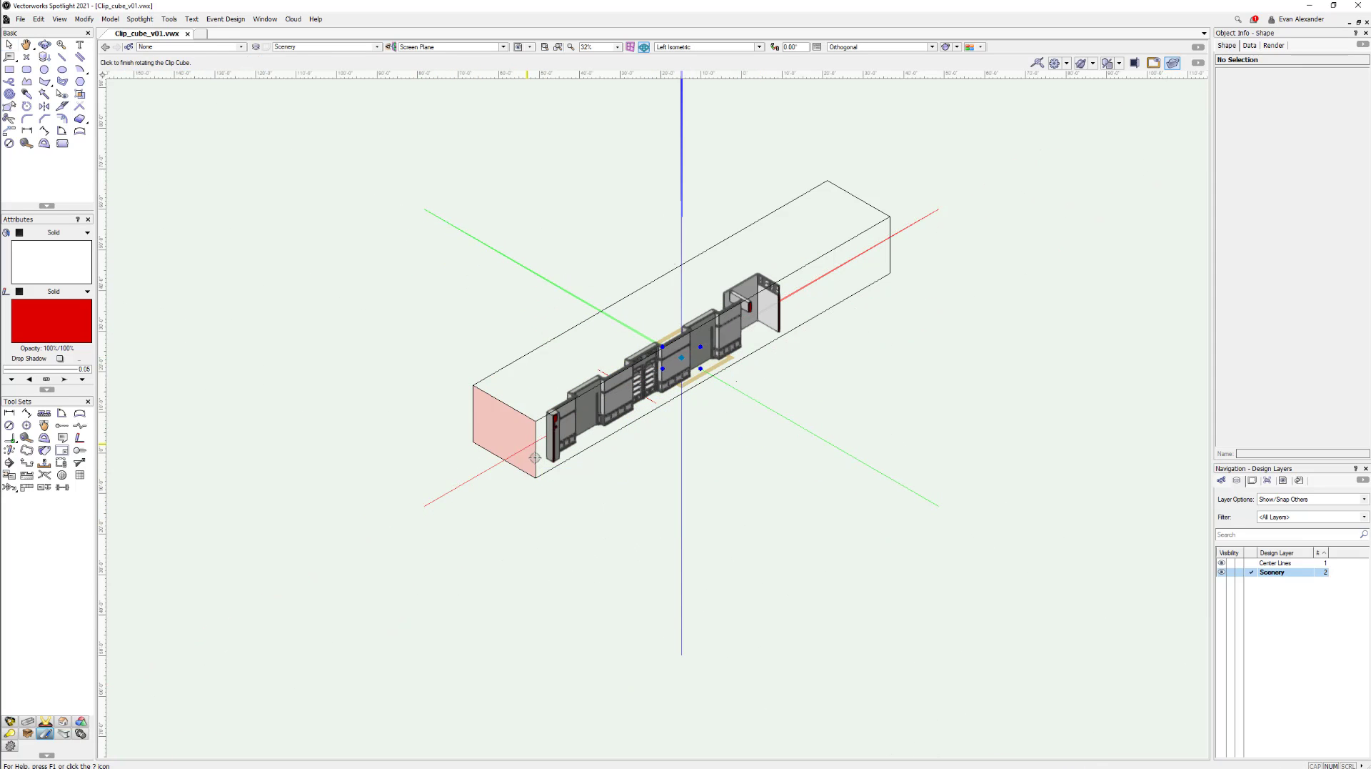
pyautogui.click(892, 237)
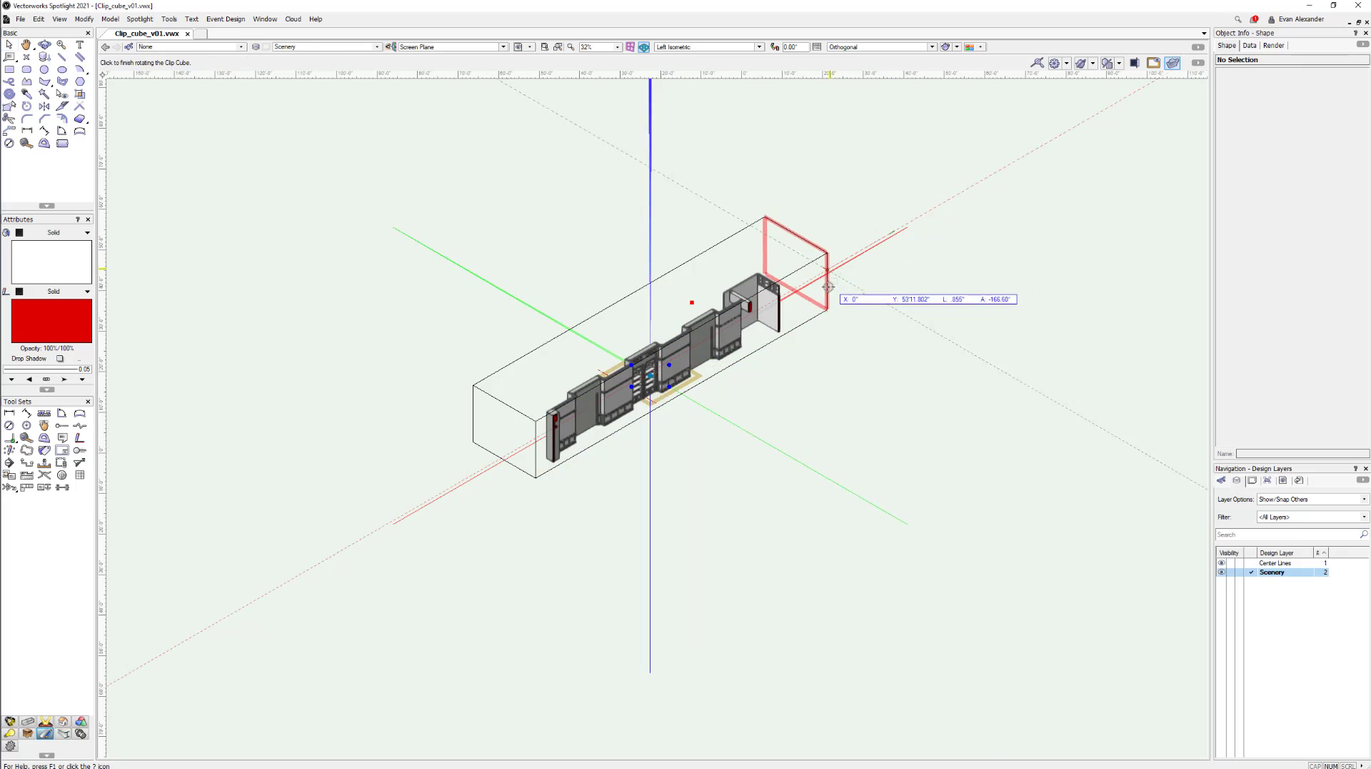
pyautogui.click(800, 309)
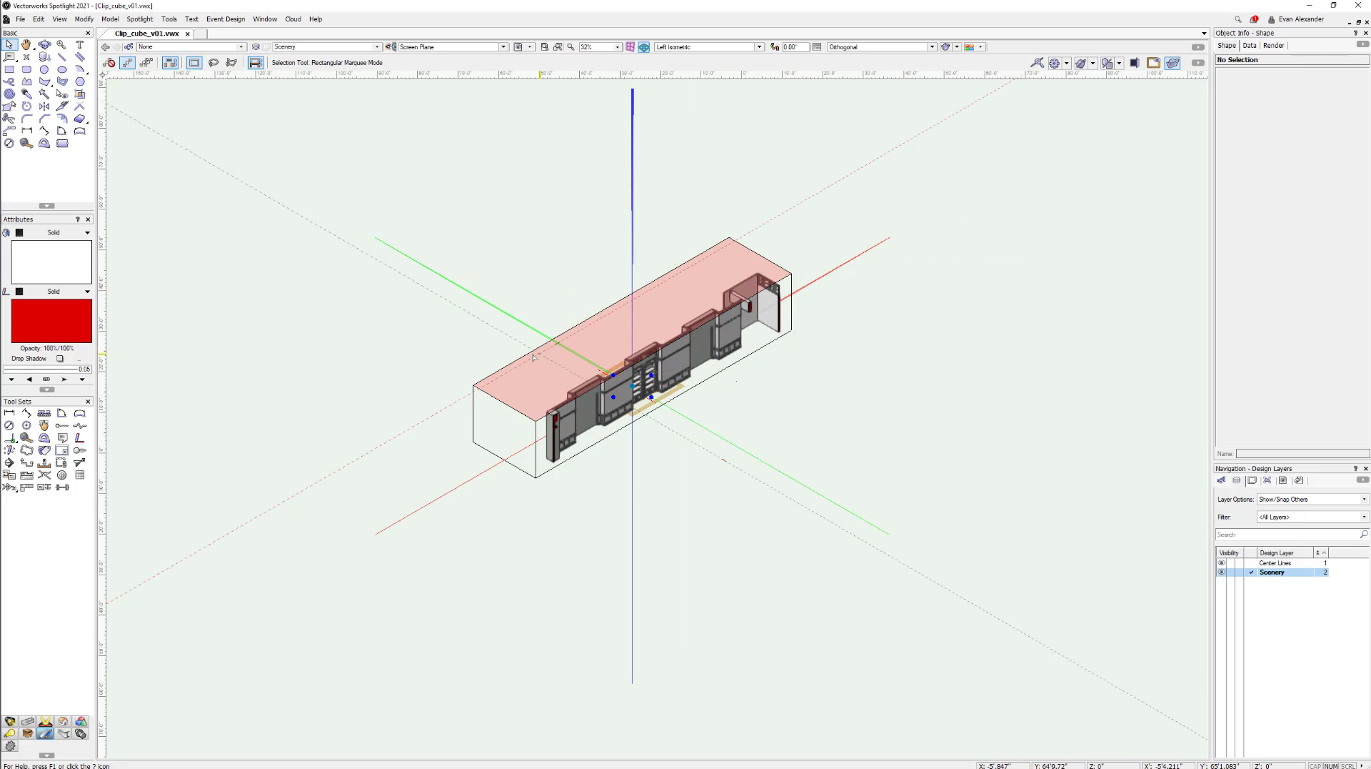
pyautogui.click(628, 344)
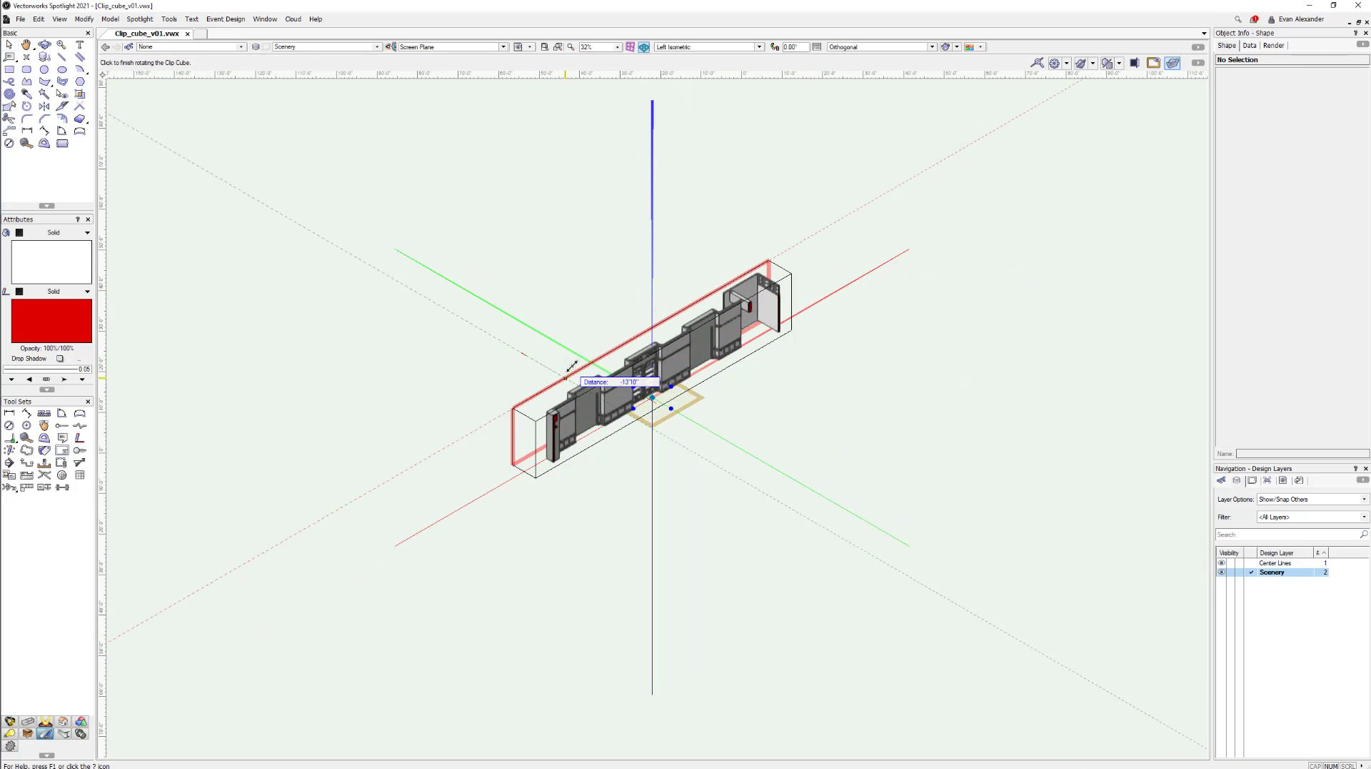
pyautogui.click(571, 366)
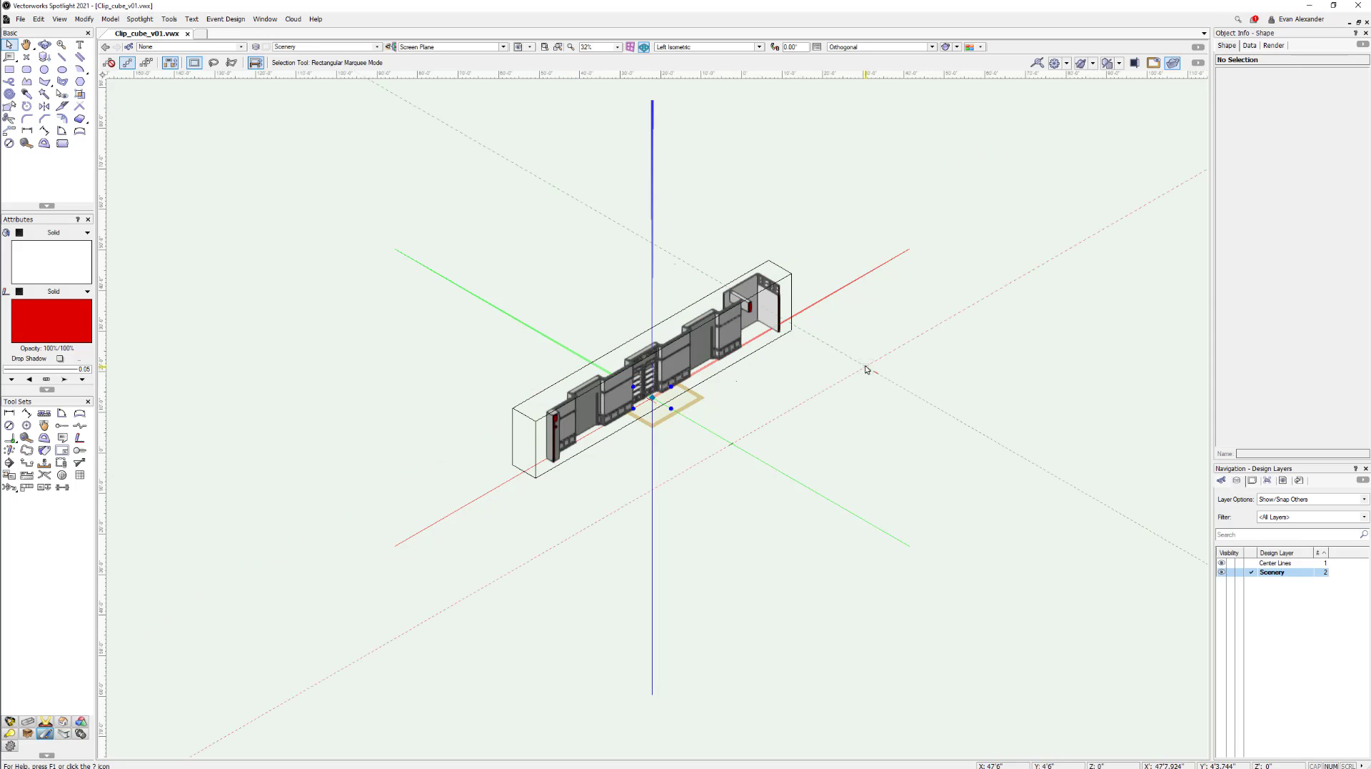
# - Create Section-2 from the clip cube on sheet 0.1 COVER SHEET at 3/8"=1'0" scale
pyautogui.rightClick(719, 344)
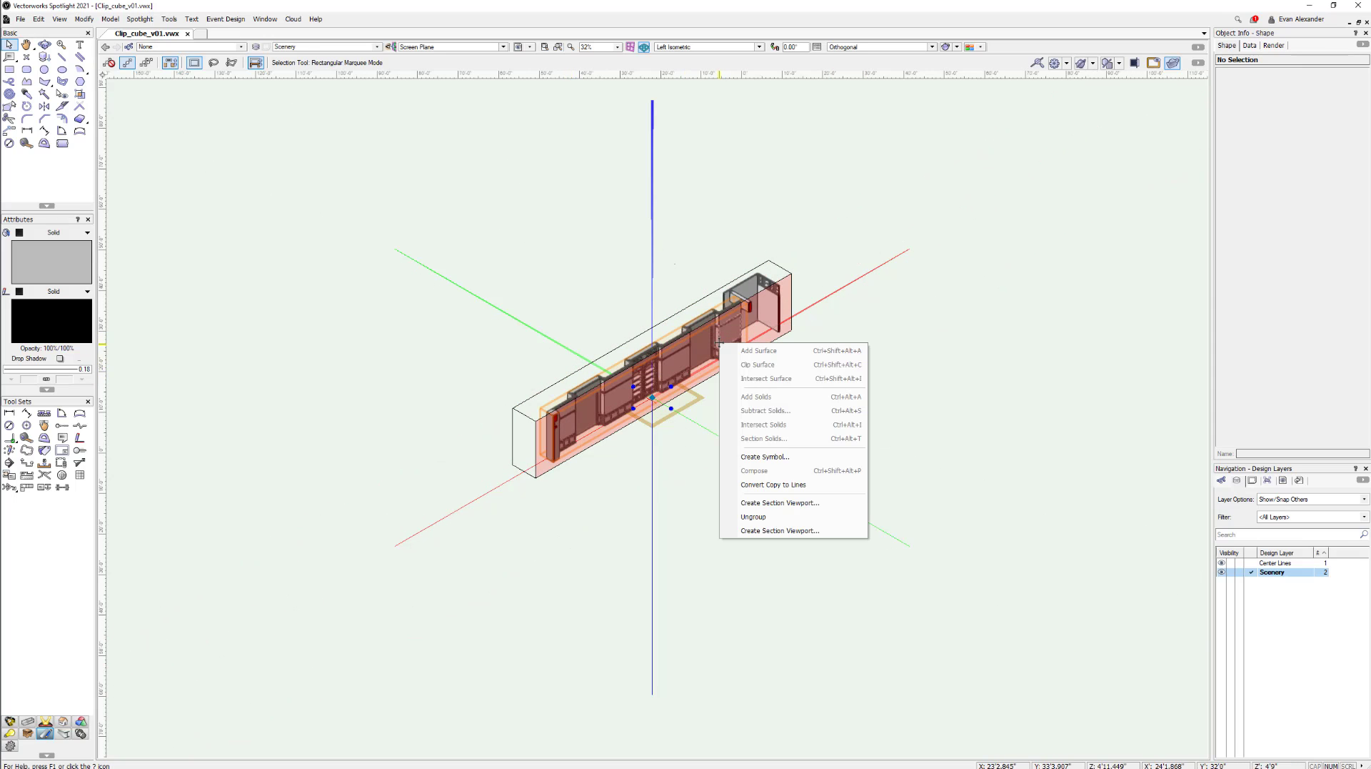
pyautogui.click(780, 530)
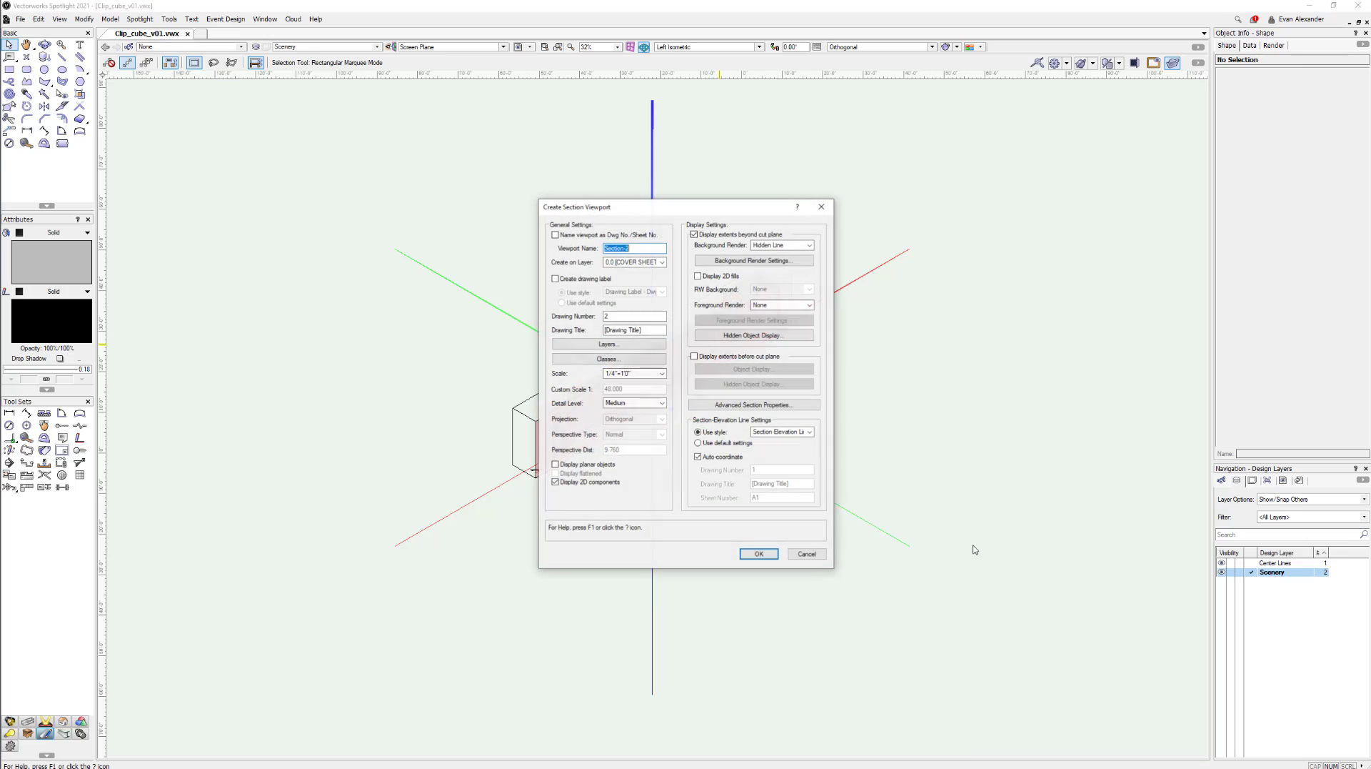
pyautogui.click(652, 262)
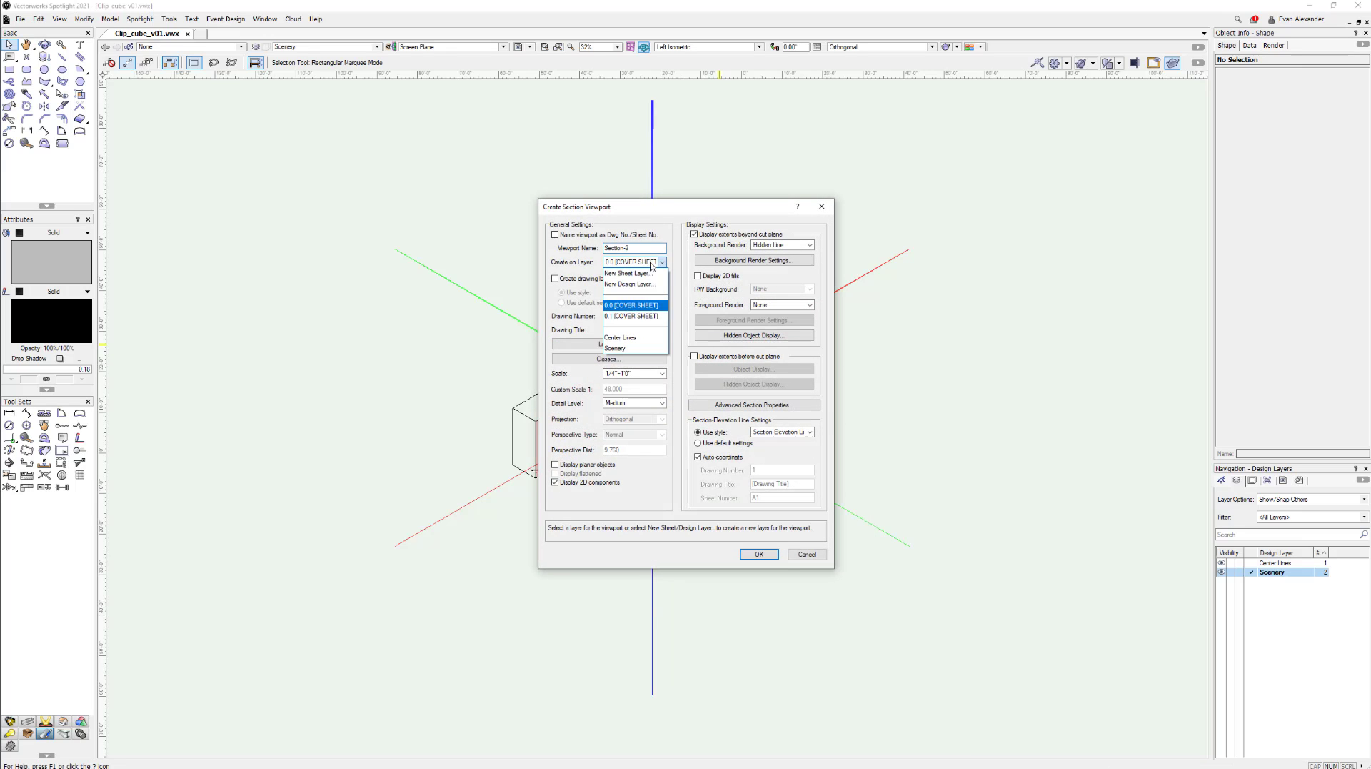
pyautogui.click(651, 315)
pyautogui.click(660, 373)
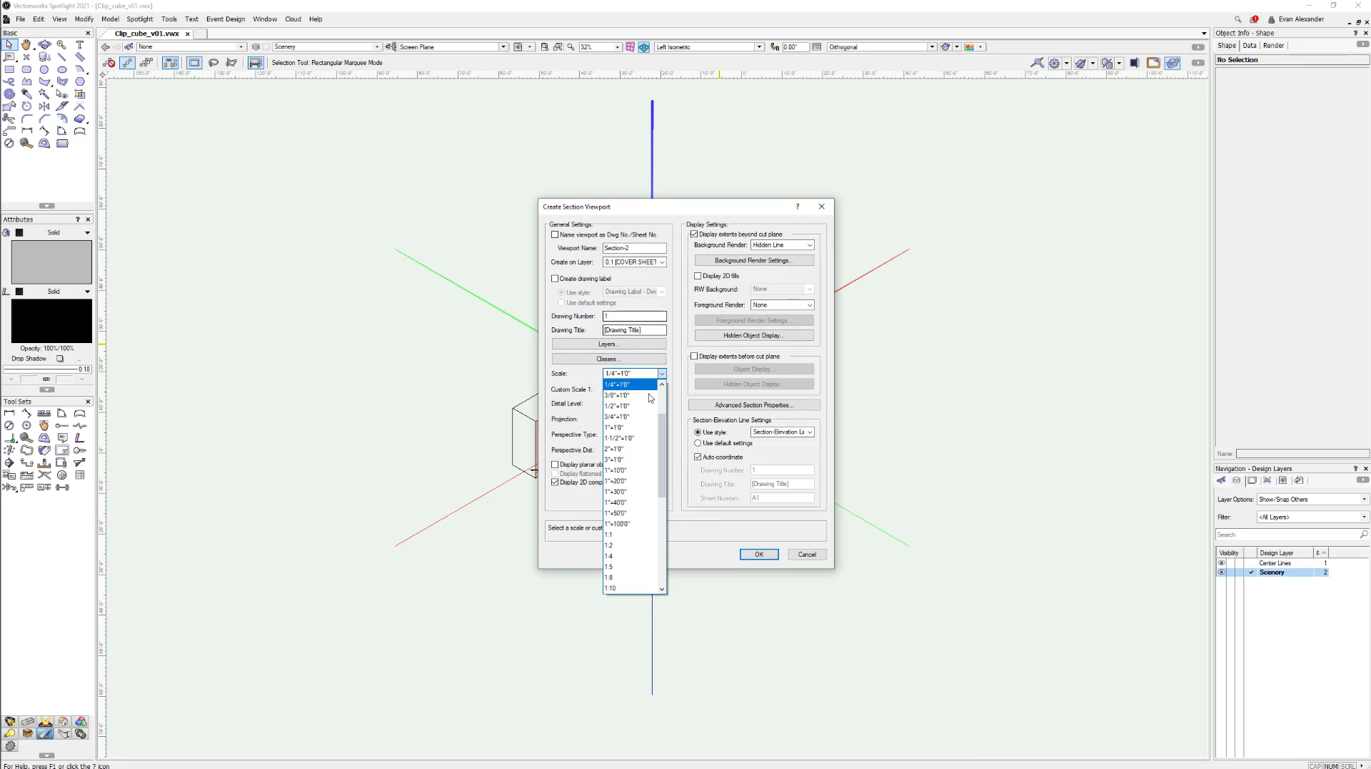
pyautogui.click(628, 392)
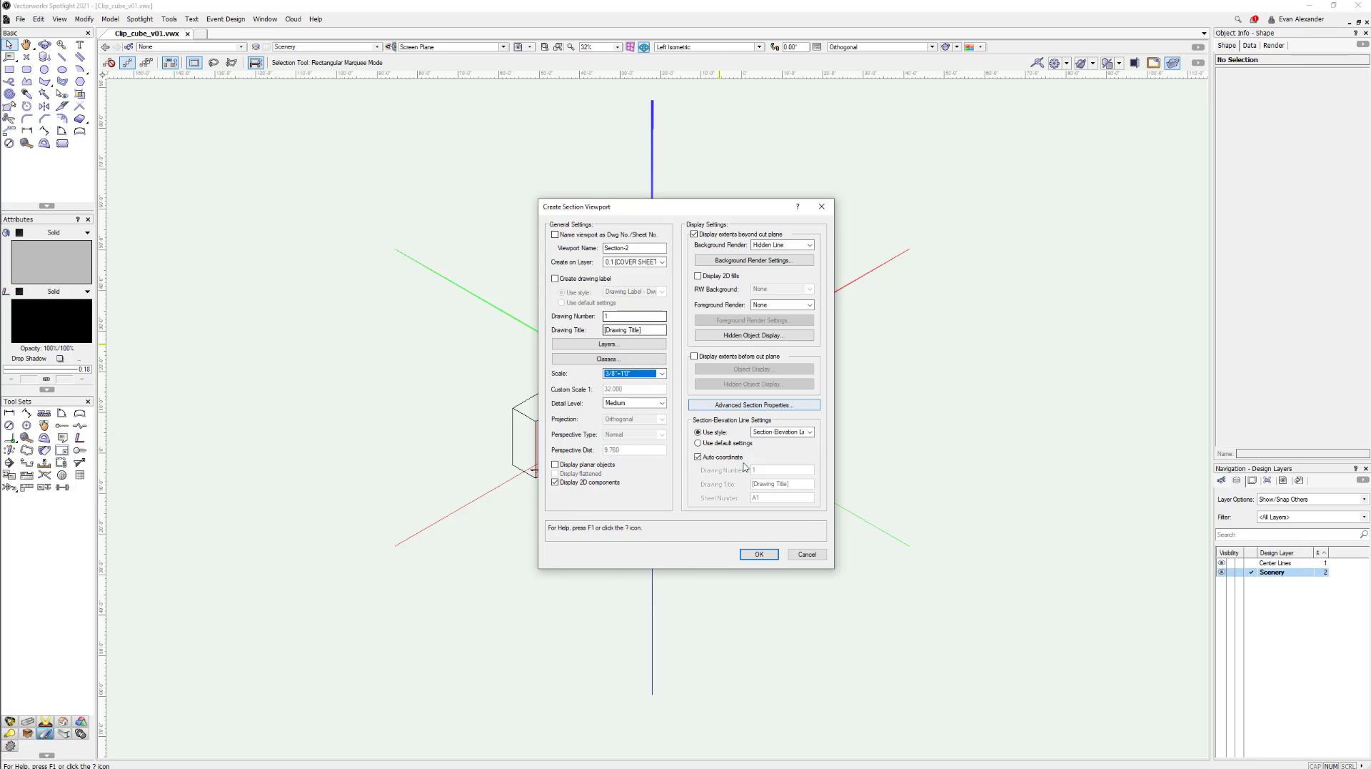
pyautogui.click(758, 556)
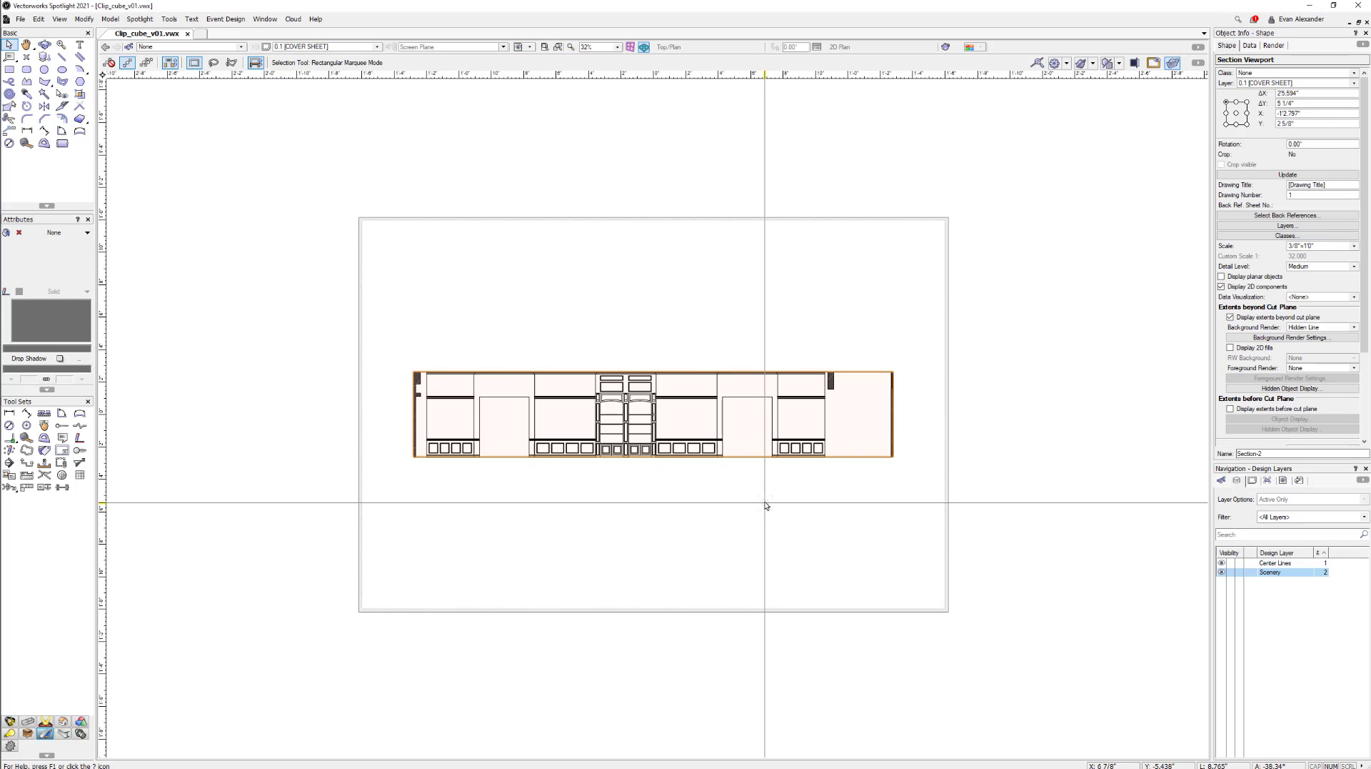
# - Check Section-2 up close, then drag it up near the top edge of sheet 0.1
pyautogui.scroll(3, 572, 488)
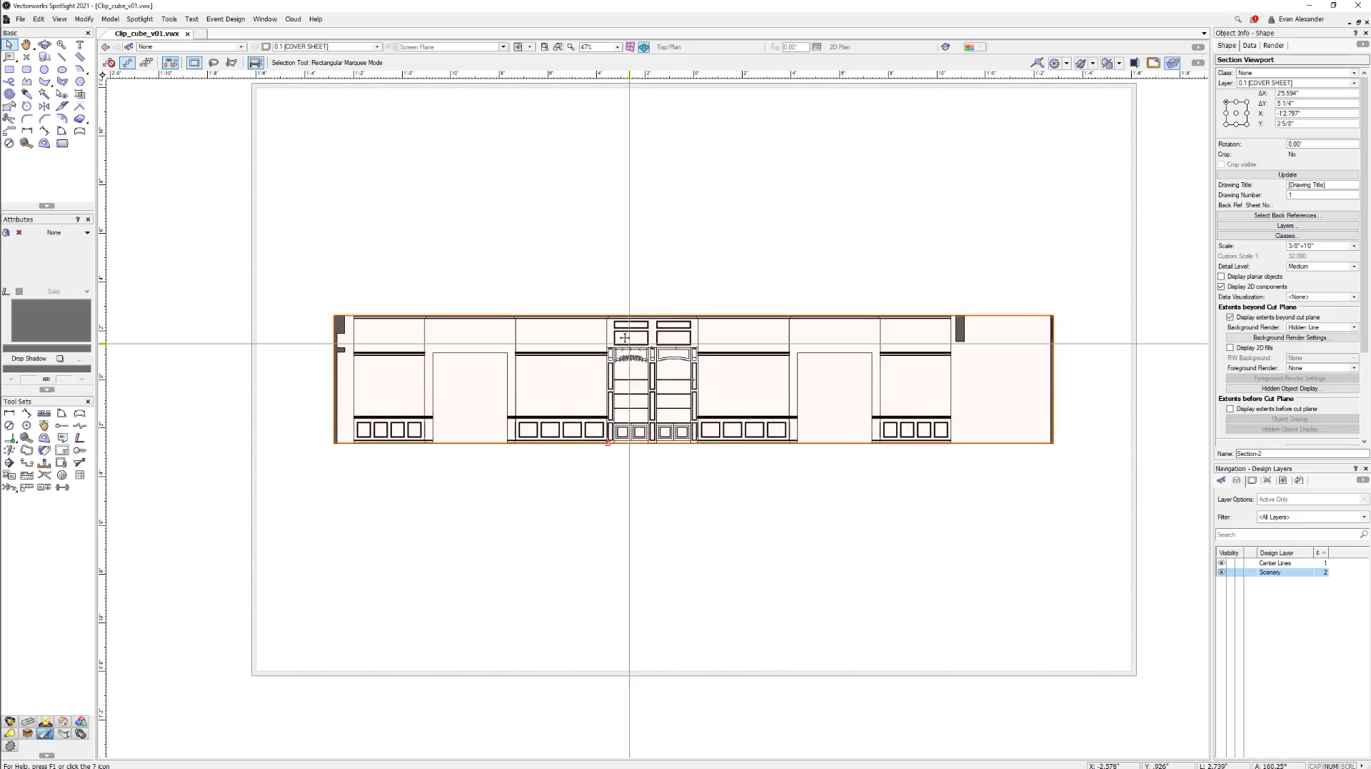
pyautogui.scroll(15, 602, 451)
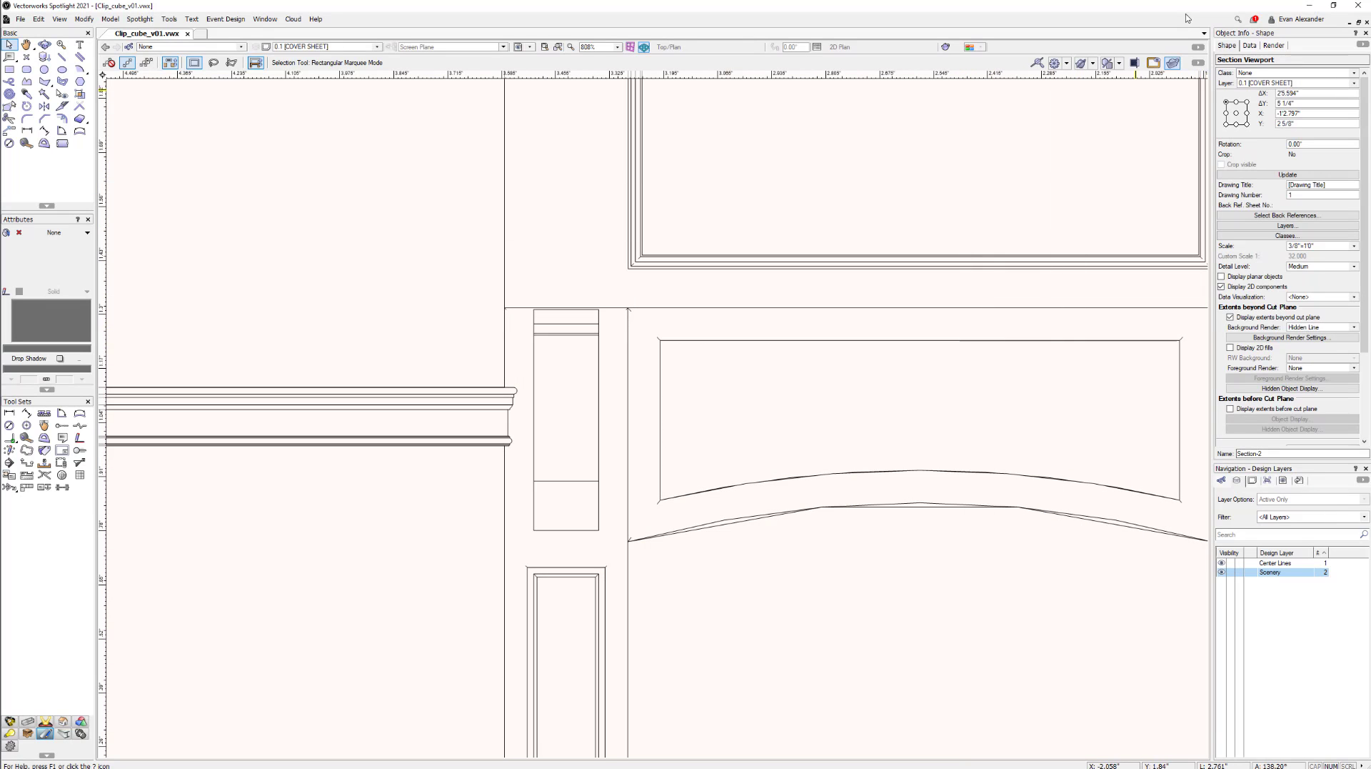
pyautogui.scroll(-11, 573, 352)
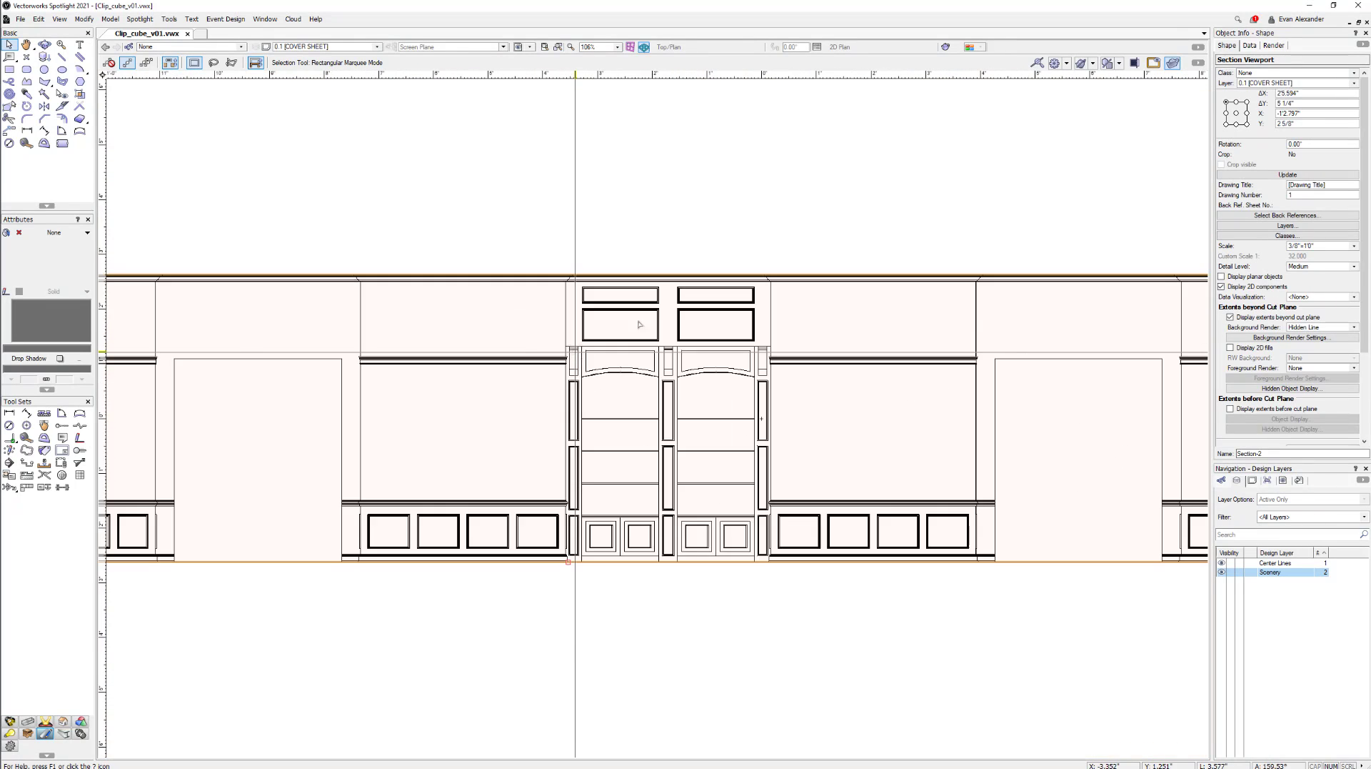
pyautogui.scroll(-2, 660, 320)
pyautogui.scroll(4, 257, 204)
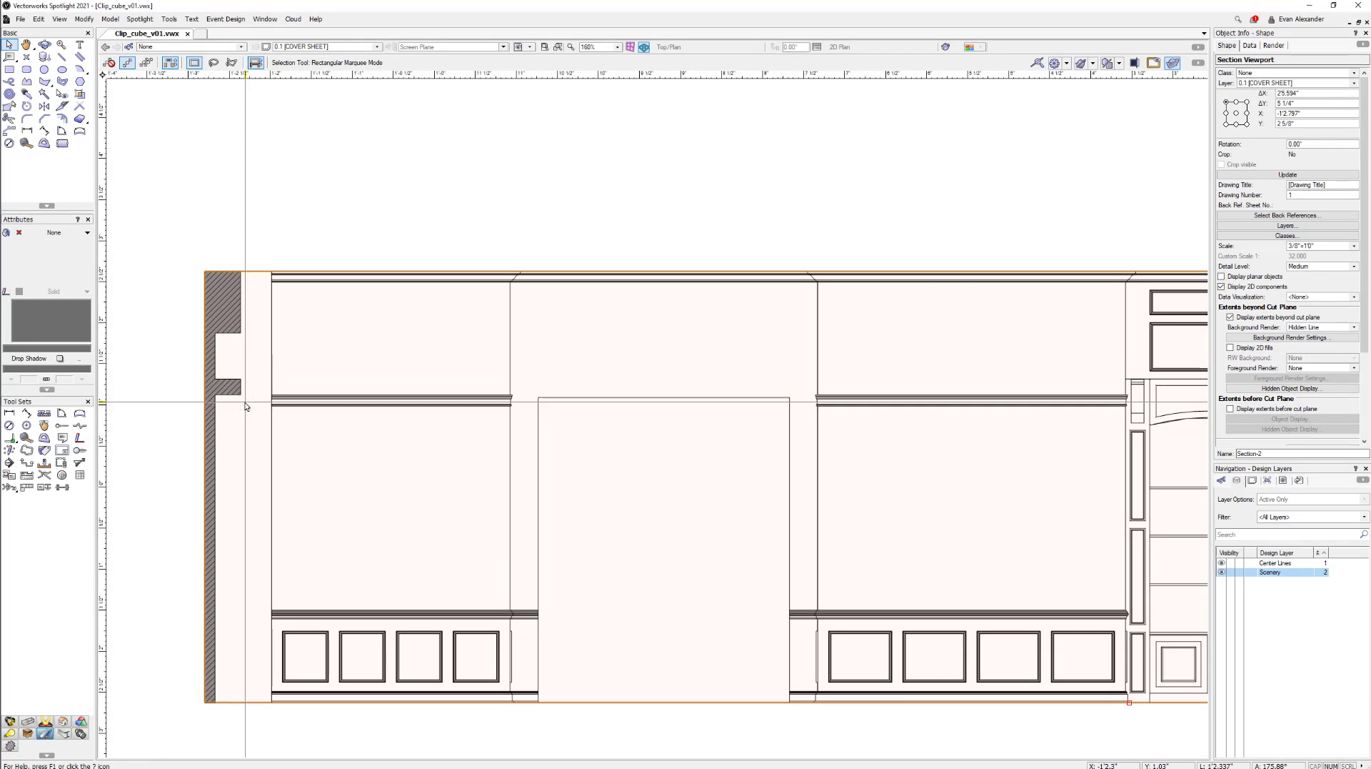
pyautogui.scroll(-4, 222, 550)
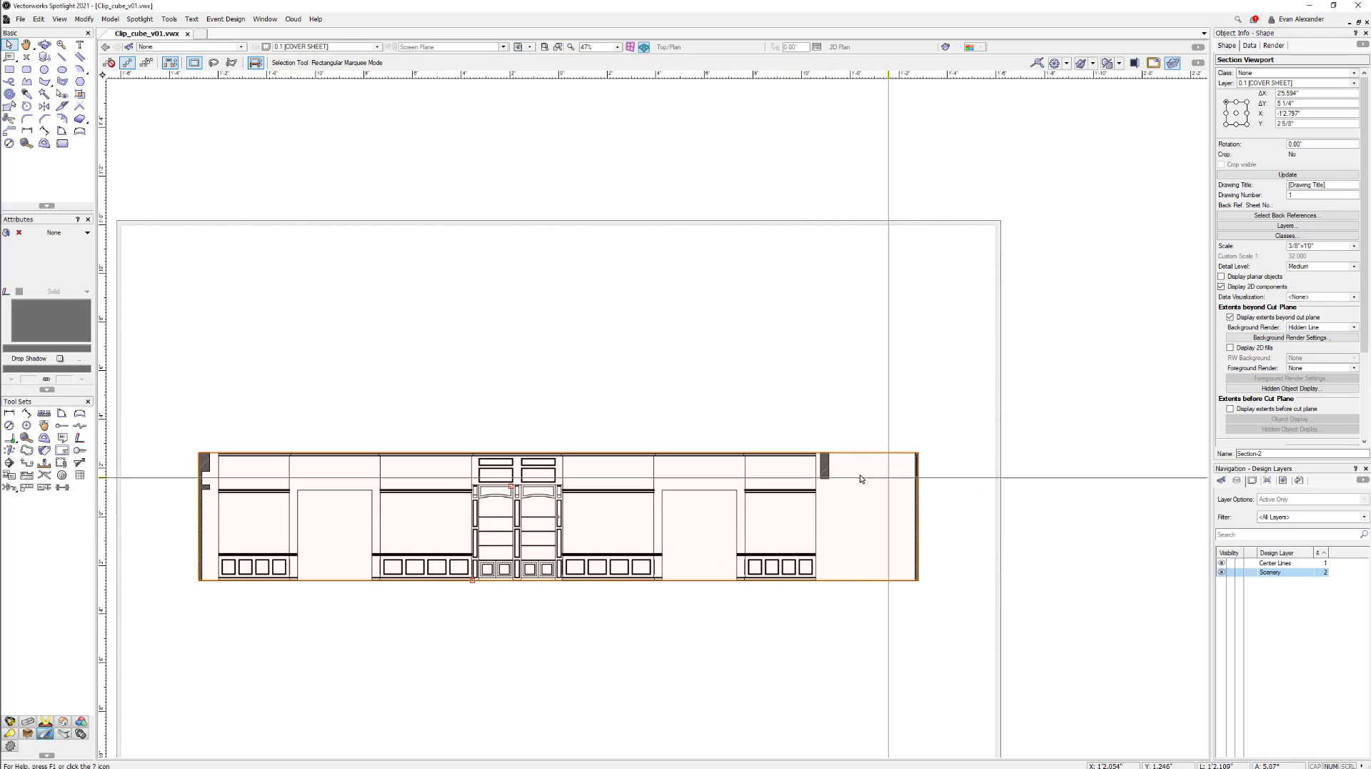
pyautogui.moveTo(700, 489); pyautogui.dragTo(700, 302)
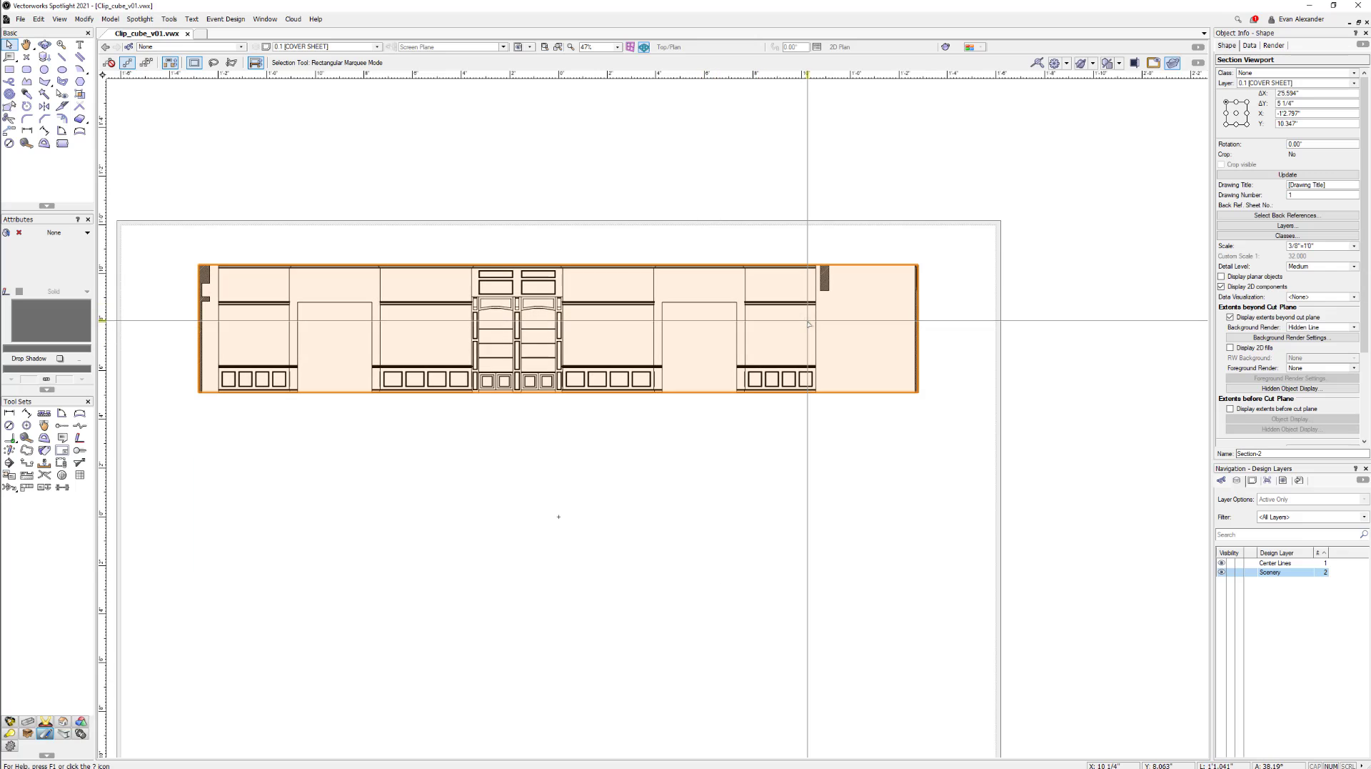
# - Return to the Scenery design layer and drop the clip cube's top face about 11'04"
pyautogui.click(1251, 572)
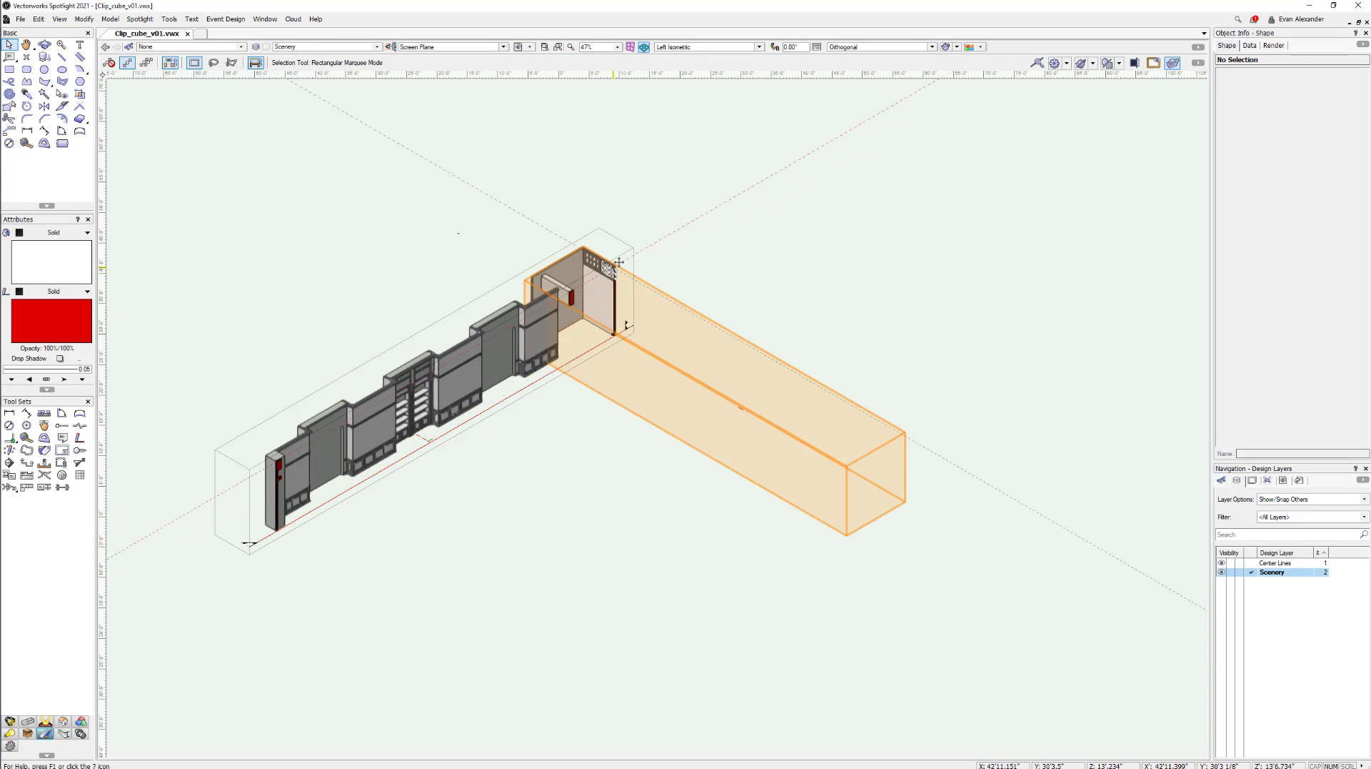
pyautogui.click(627, 325)
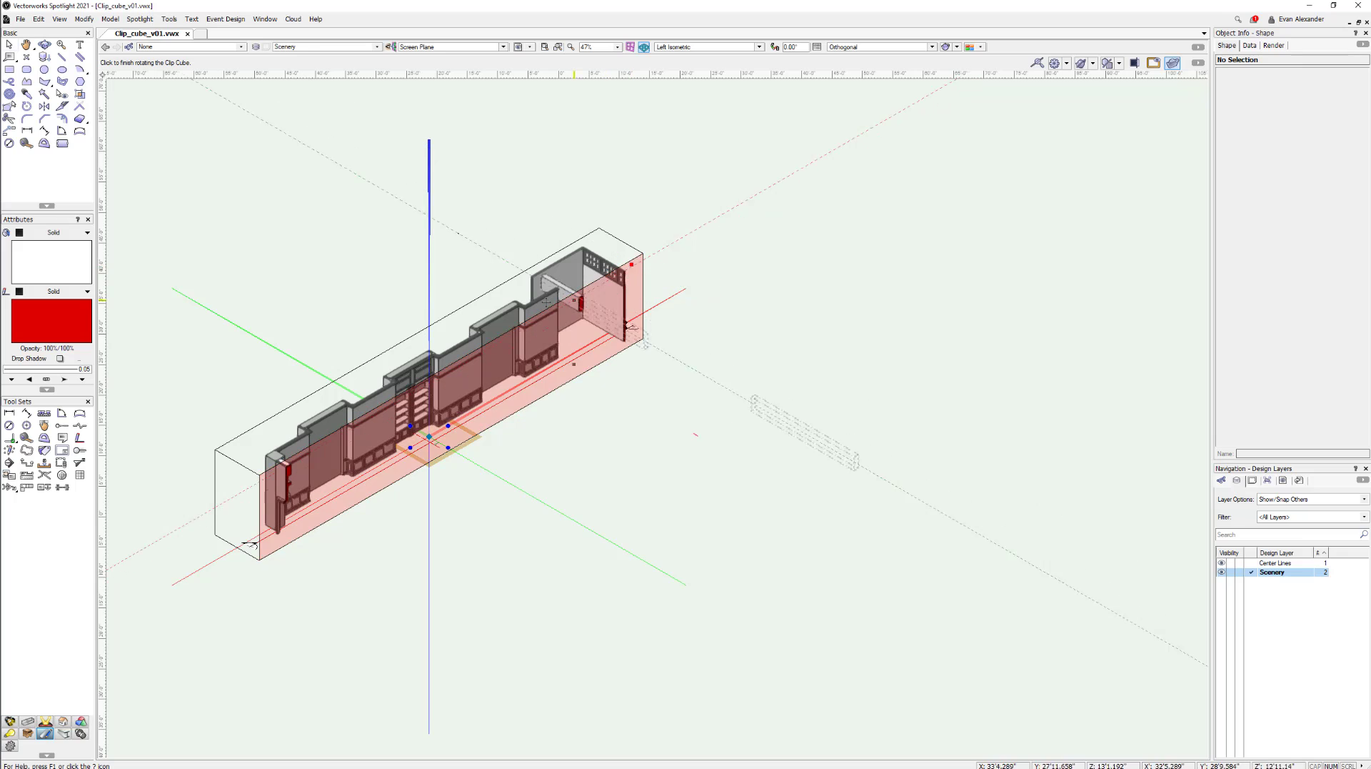
pyautogui.click(631, 265)
pyautogui.click(538, 305)
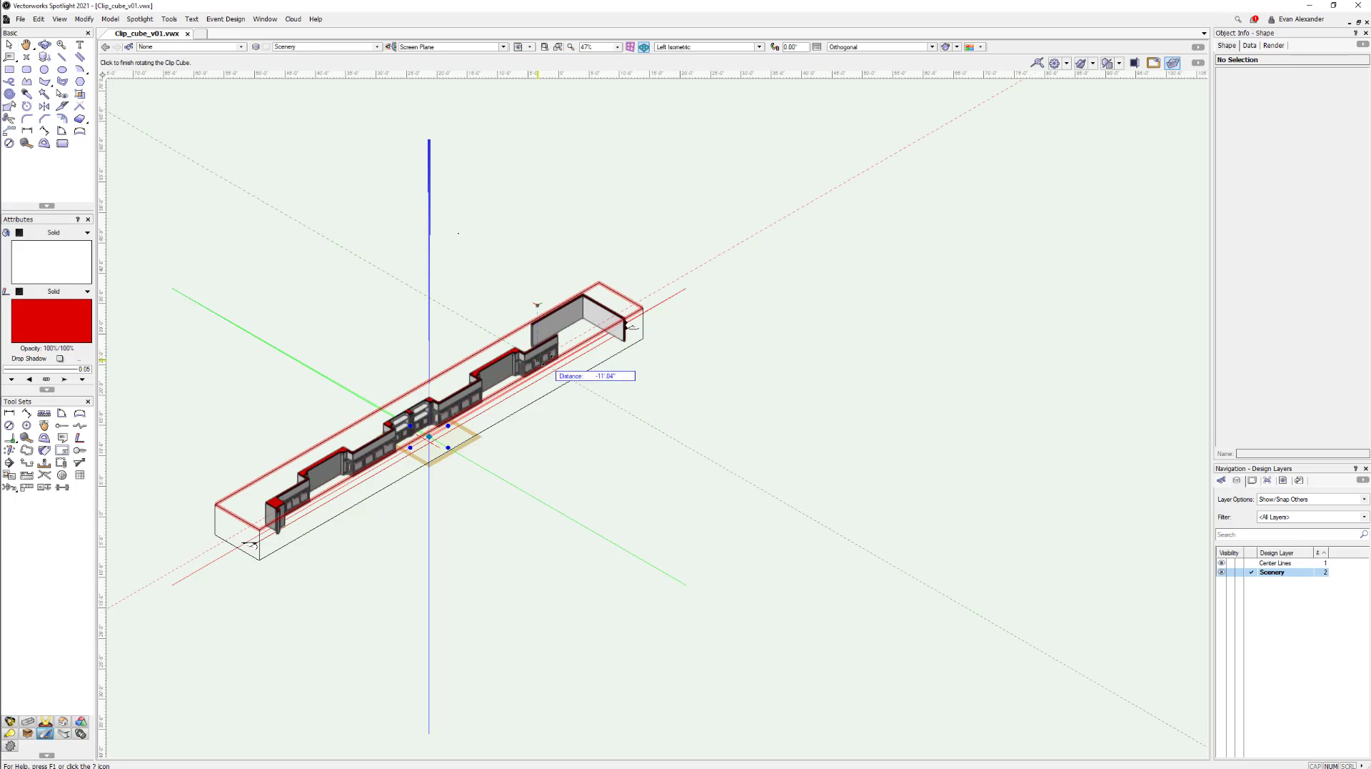
pyautogui.click(538, 305)
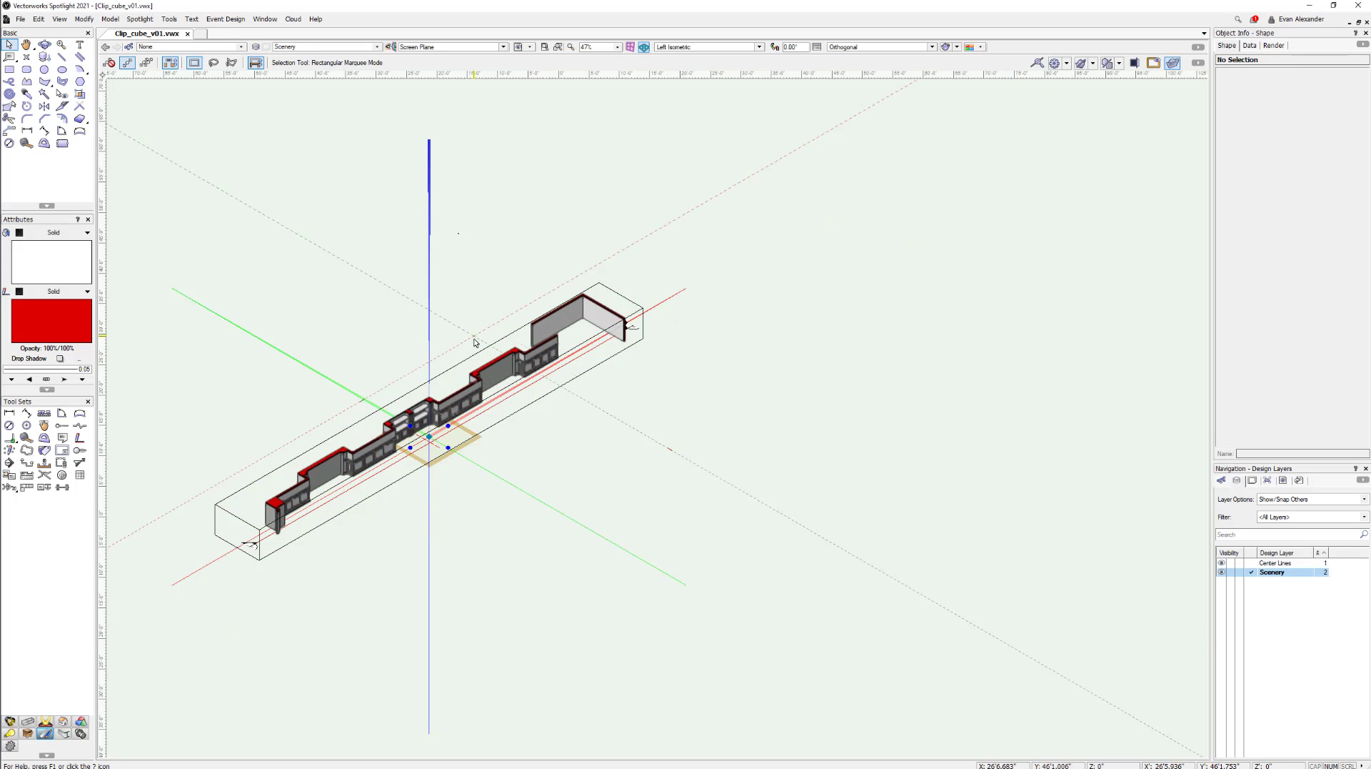
# - Create a section viewport from the clipped walls at 3/8"=1'0" scale
pyautogui.rightClick(504, 360)
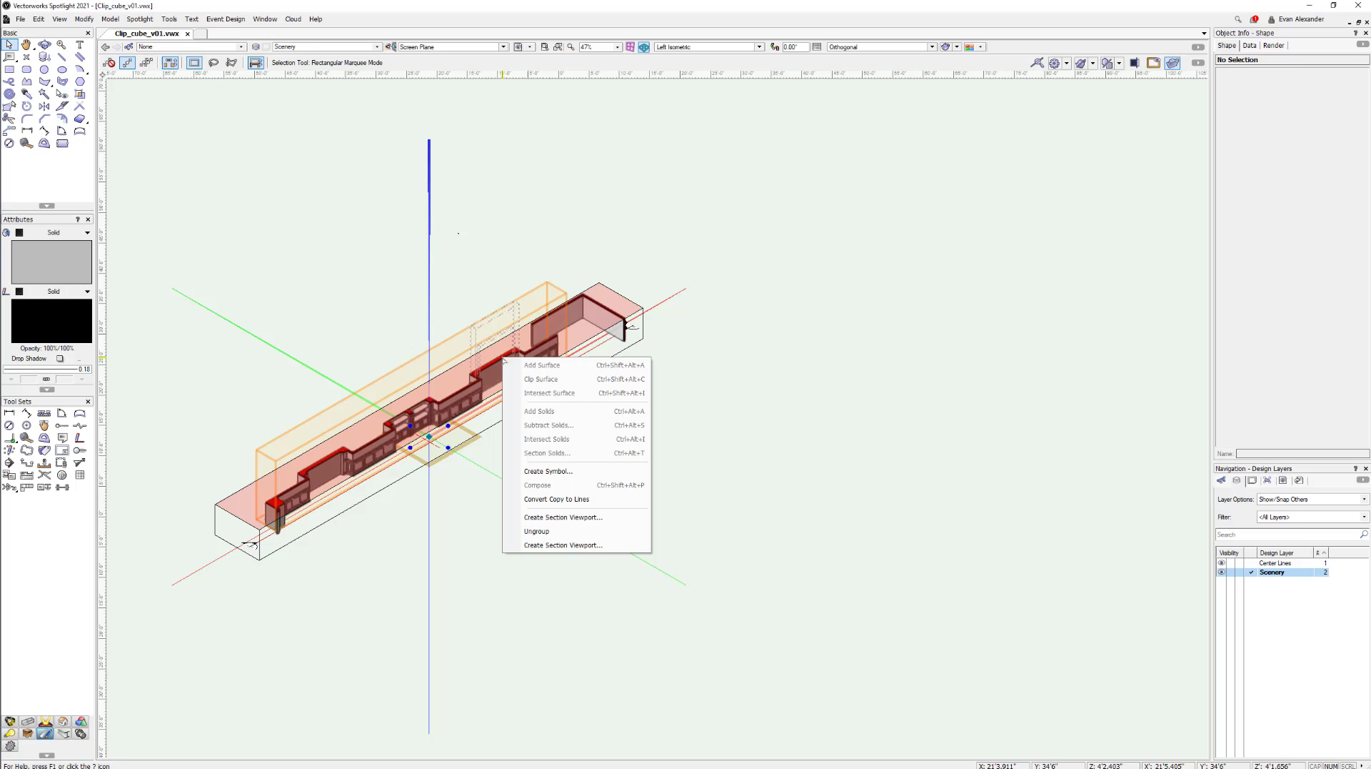
pyautogui.click(539, 547)
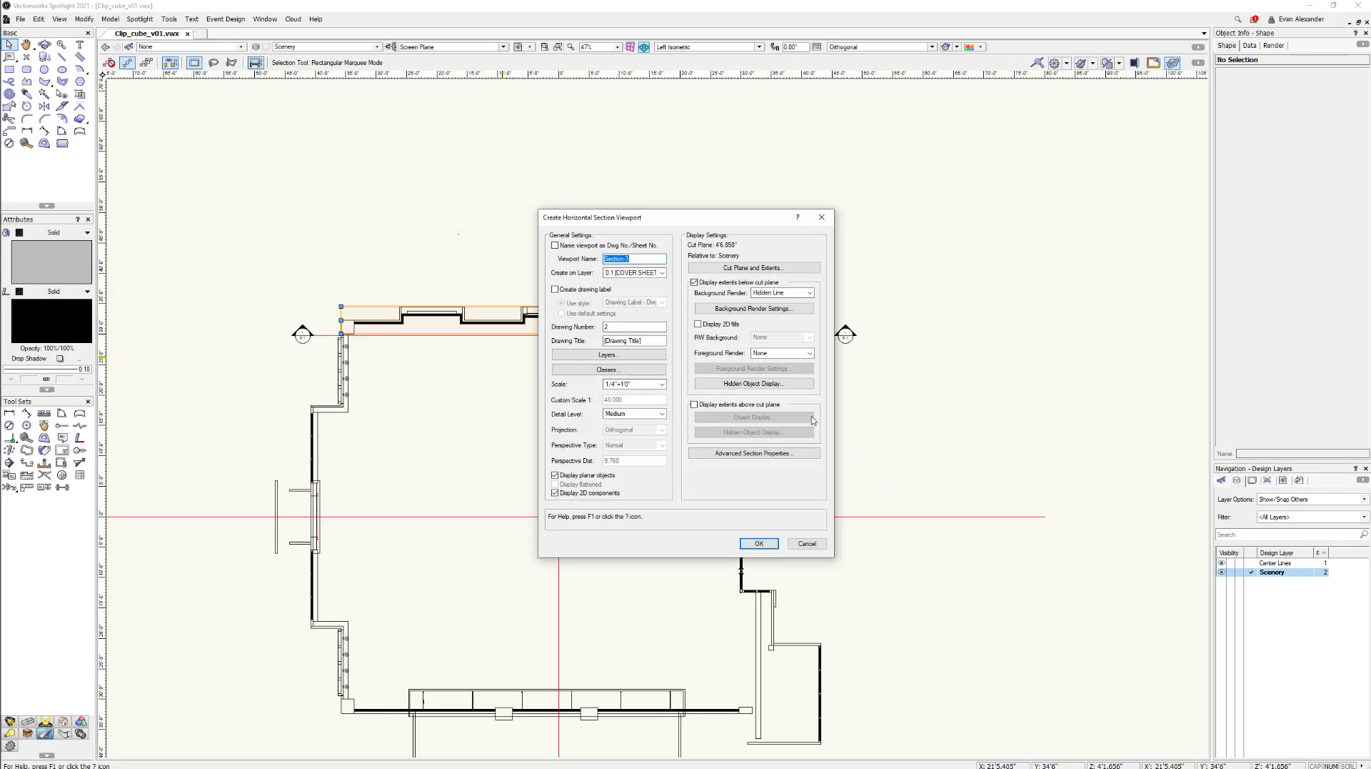
pyautogui.click(635, 385)
pyautogui.click(635, 407)
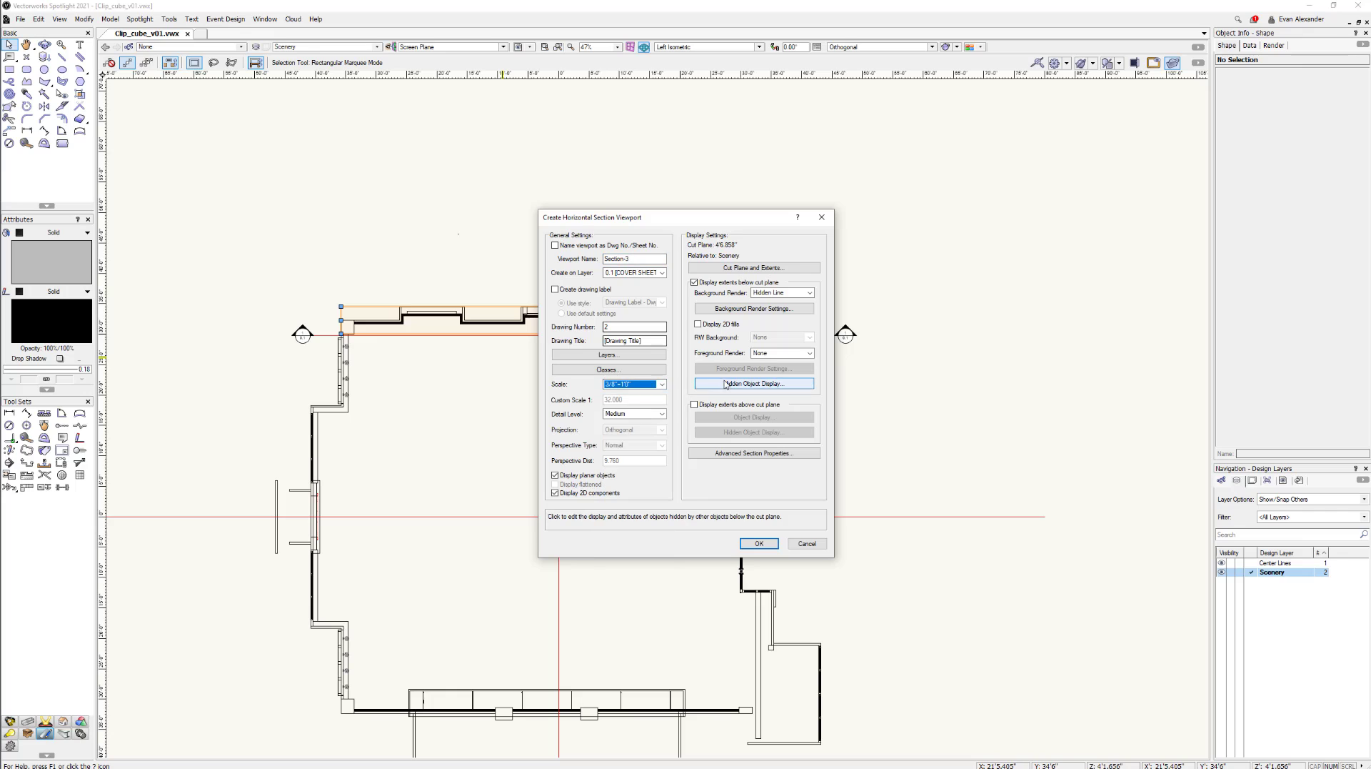
pyautogui.click(756, 545)
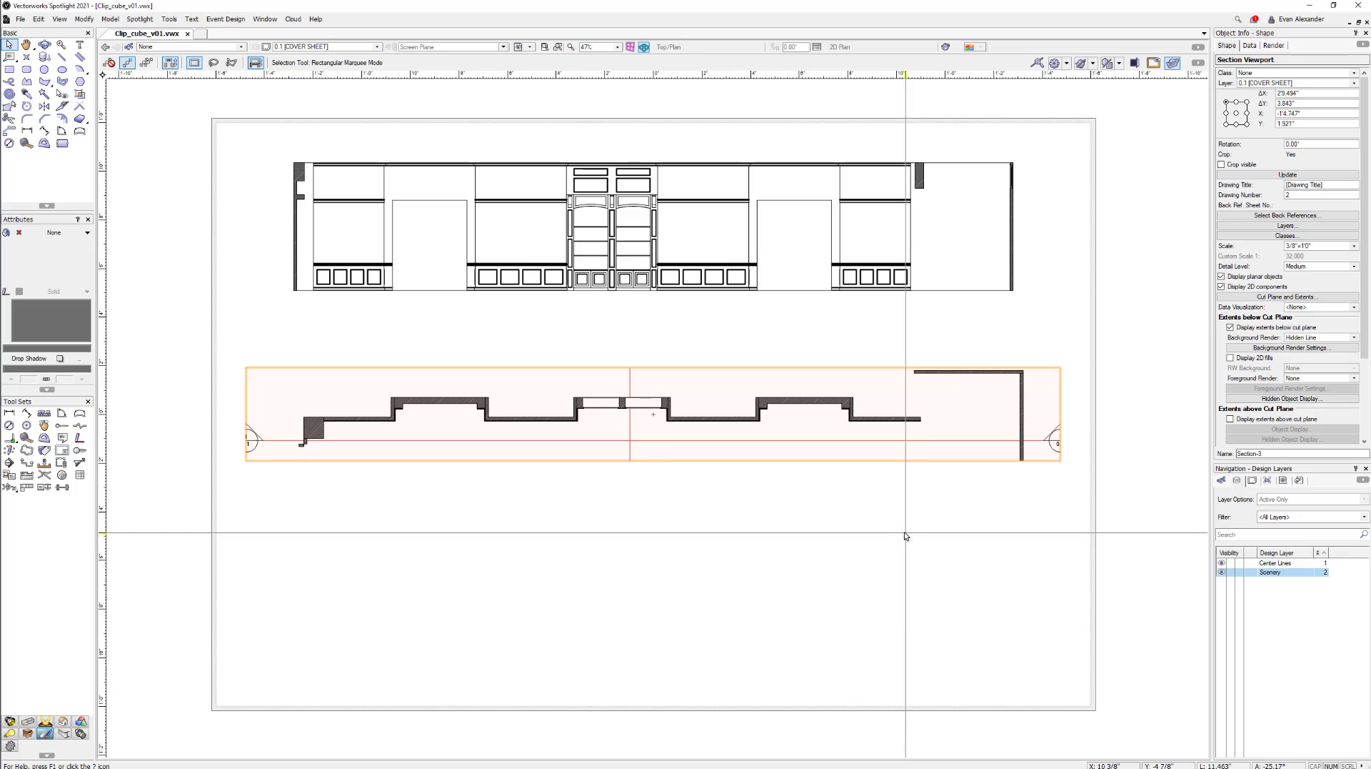
# - Snap the section viewport's corner to the elevation's corner, then move it straight down below the elevation
pyautogui.moveTo(919, 418); pyautogui.dragTo(910, 351)
pyautogui.scroll(5, 290, 269)
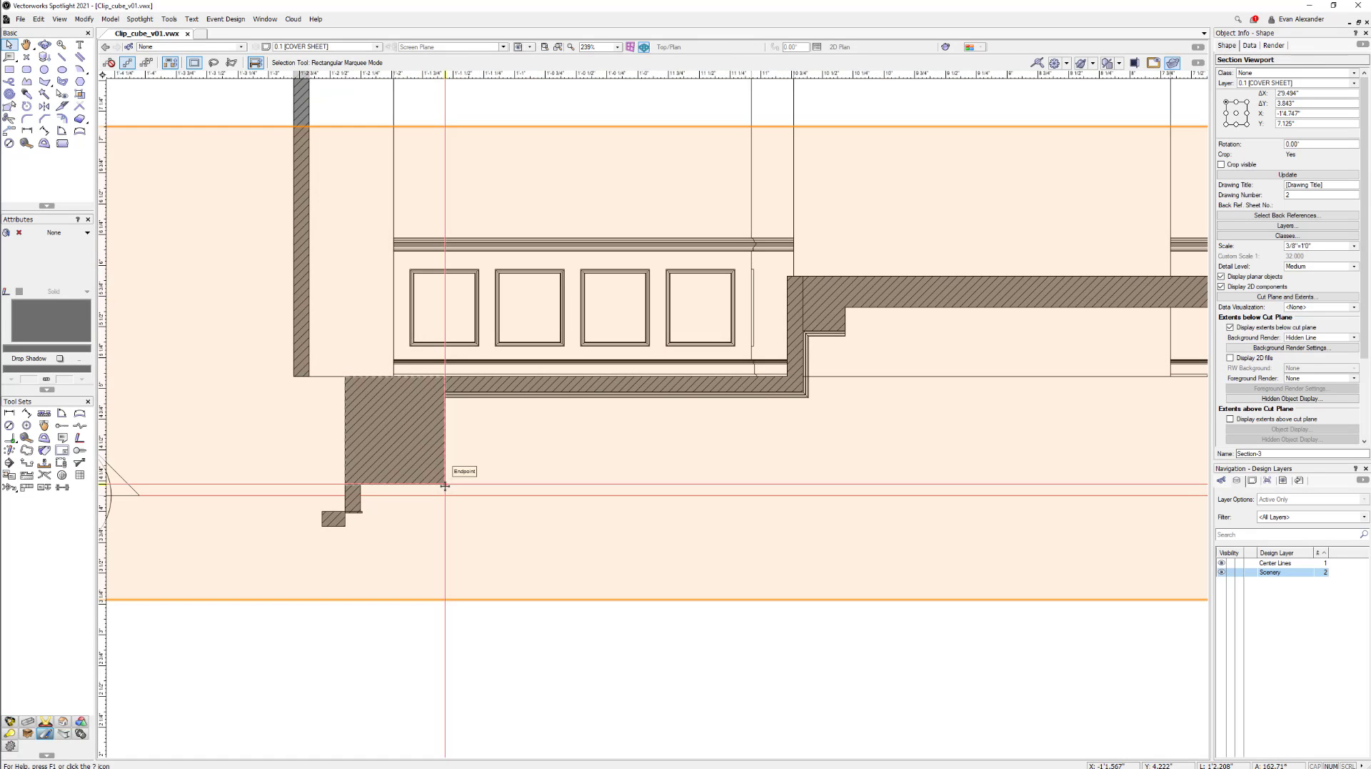
pyautogui.moveTo(444, 483); pyautogui.dragTo(394, 372)
pyautogui.scroll(-5, 429, 447)
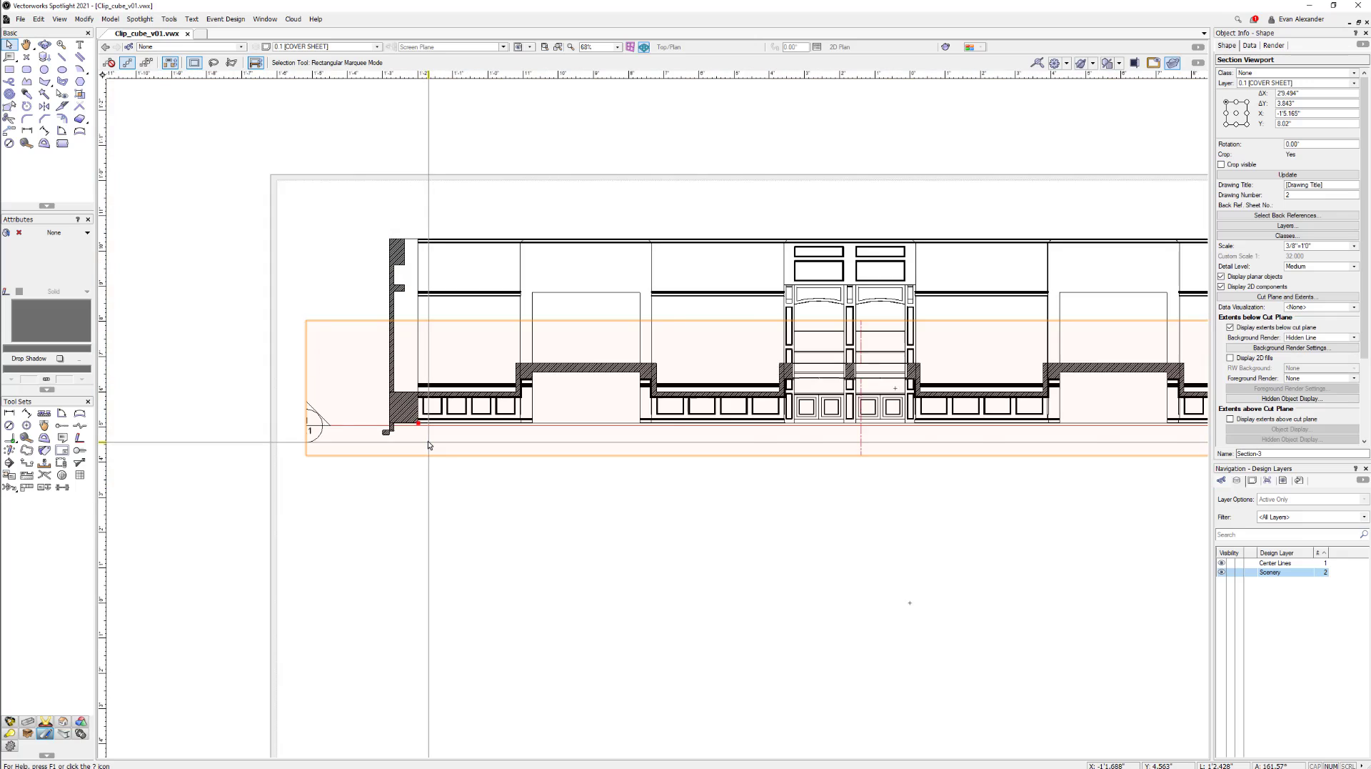
pyautogui.moveTo(578, 399); pyautogui.dragTo(579, 521)
# - Pan and zoom the sheet to frame the whole elevation and section plan
pyautogui.press('space')
pyautogui.moveTo(666, 455); pyautogui.dragTo(661, 420)
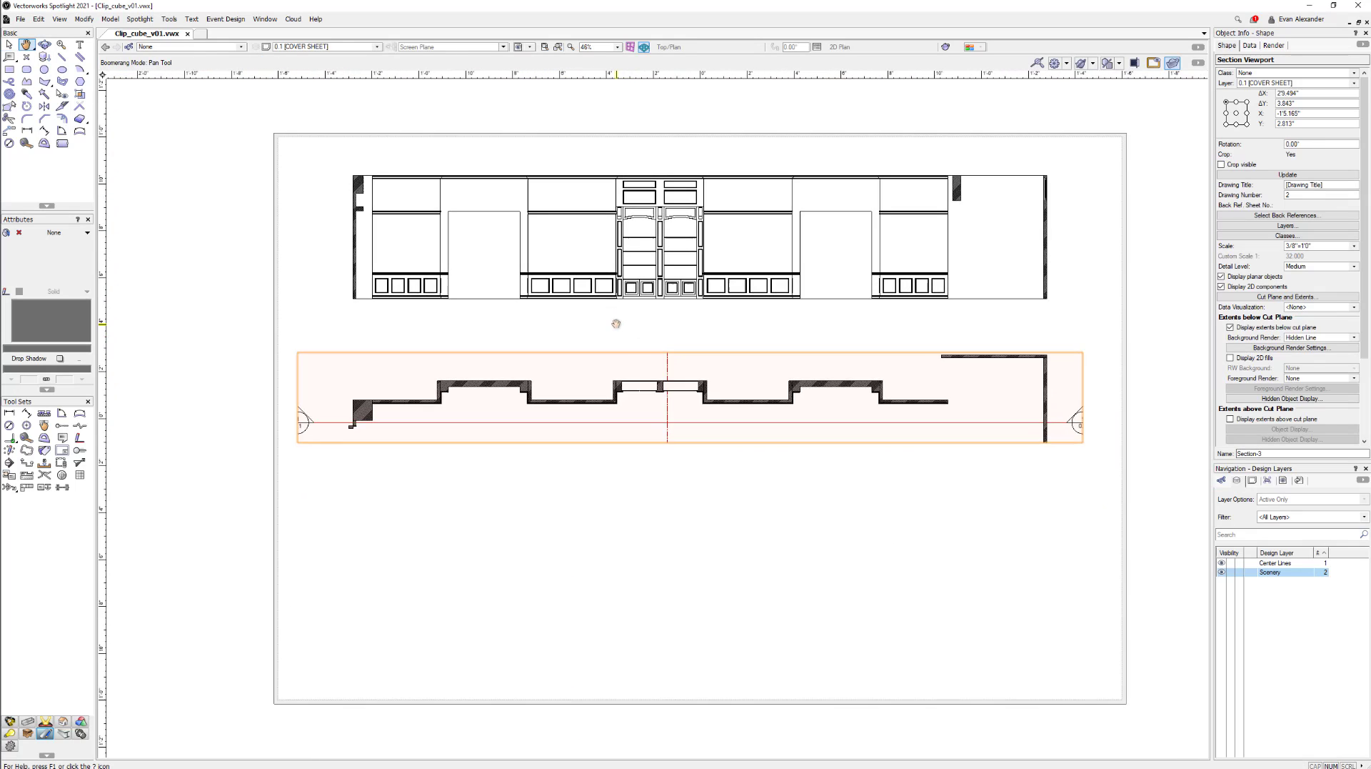
pyautogui.scroll(5, 410, 393)
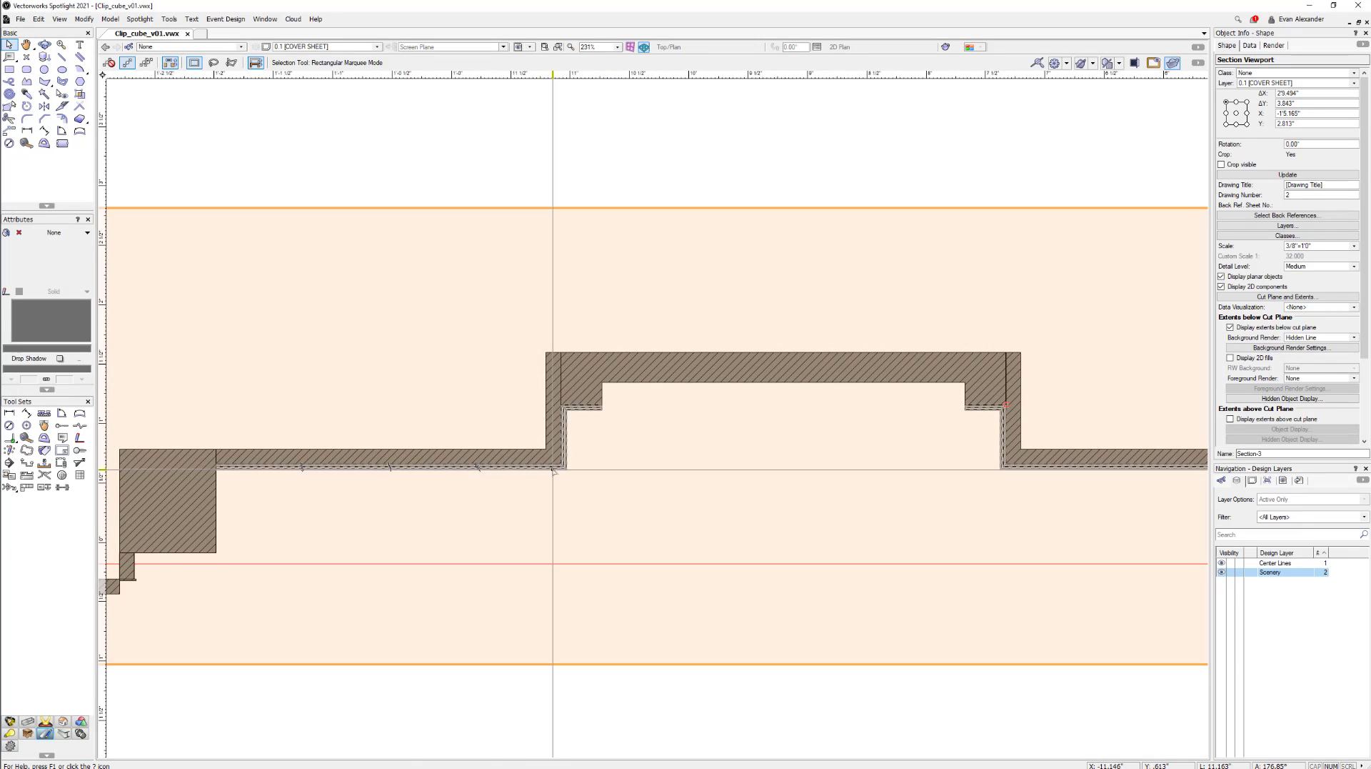
pyautogui.scroll(3, 1013, 418)
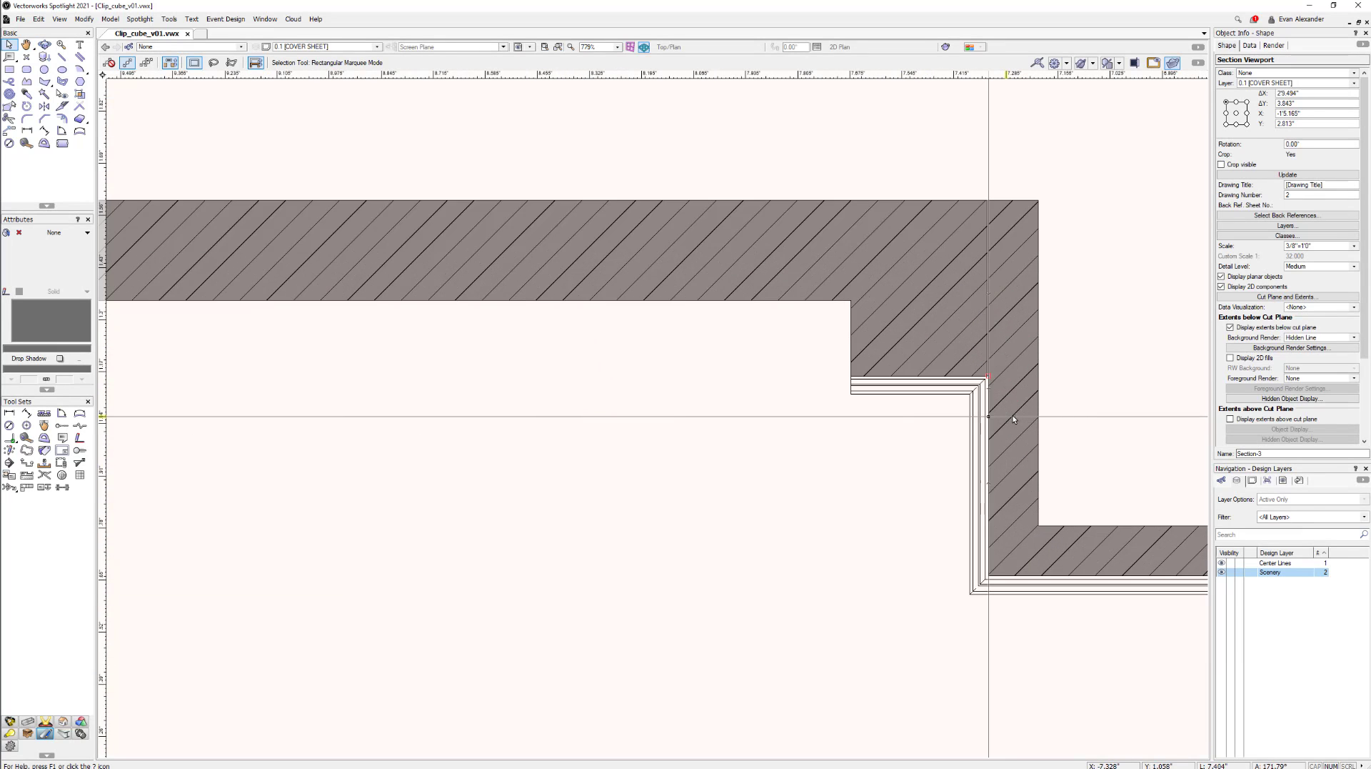
pyautogui.scroll(-10, 1013, 415)
pyautogui.moveTo(1028, 357); pyautogui.dragTo(567, 361)
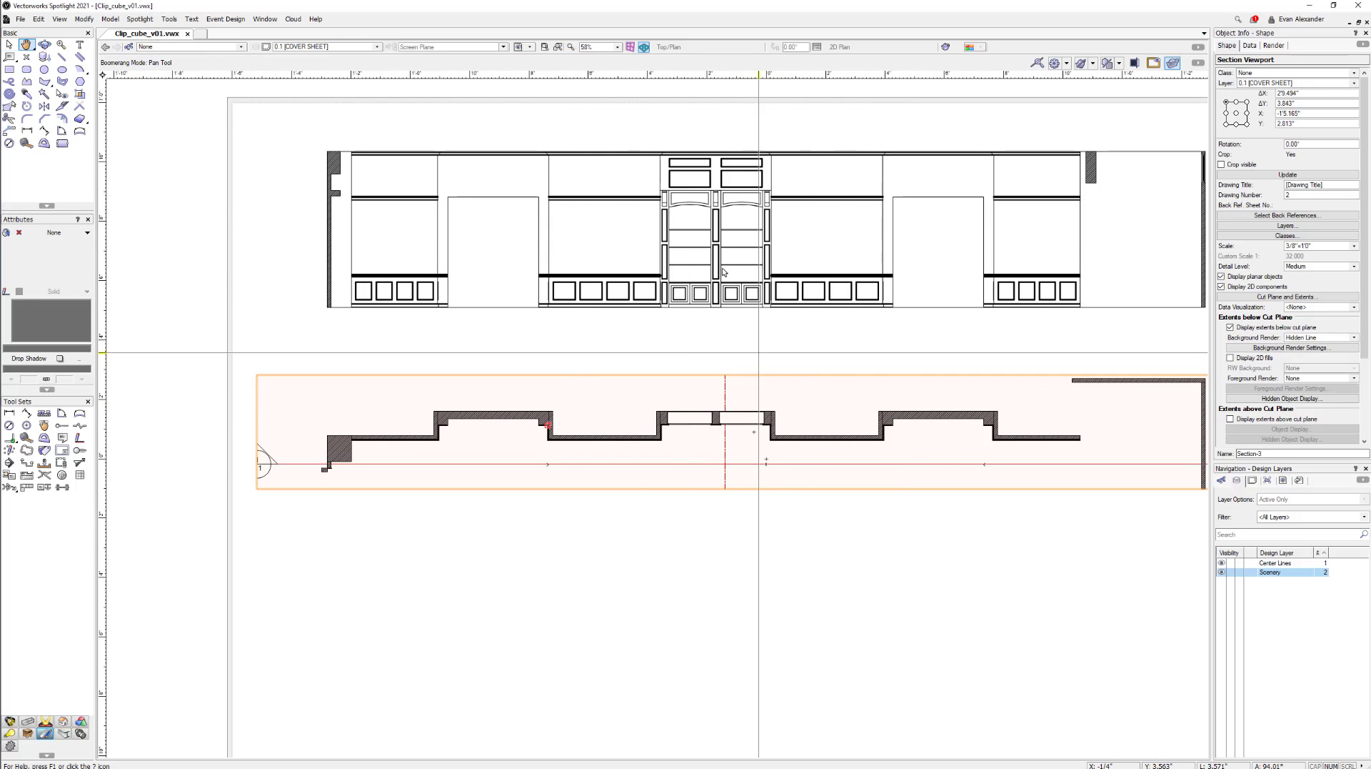
pyautogui.moveTo(729, 463); pyautogui.dragTo(567, 467)
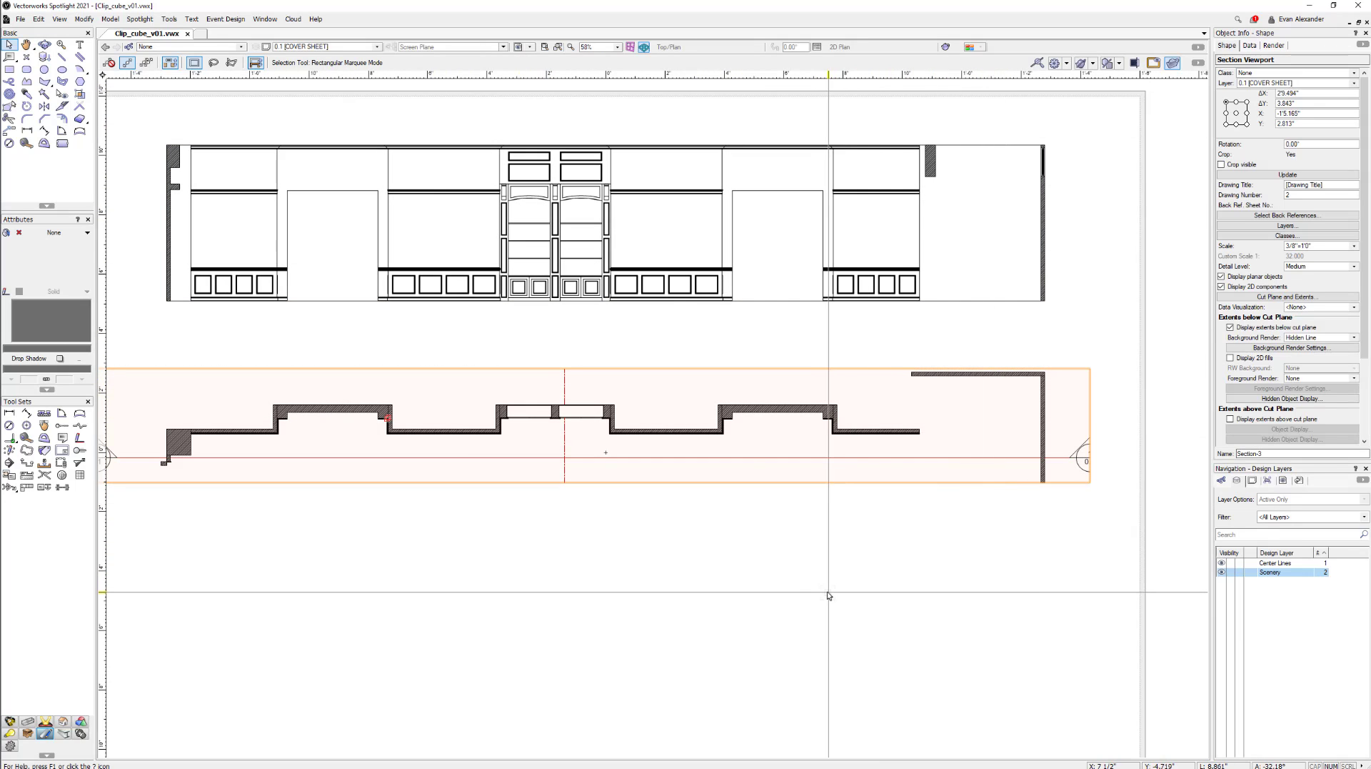
pyautogui.scroll(-2, 829, 595)
pyautogui.moveTo(760, 582); pyautogui.dragTo(749, 545, button='middle')
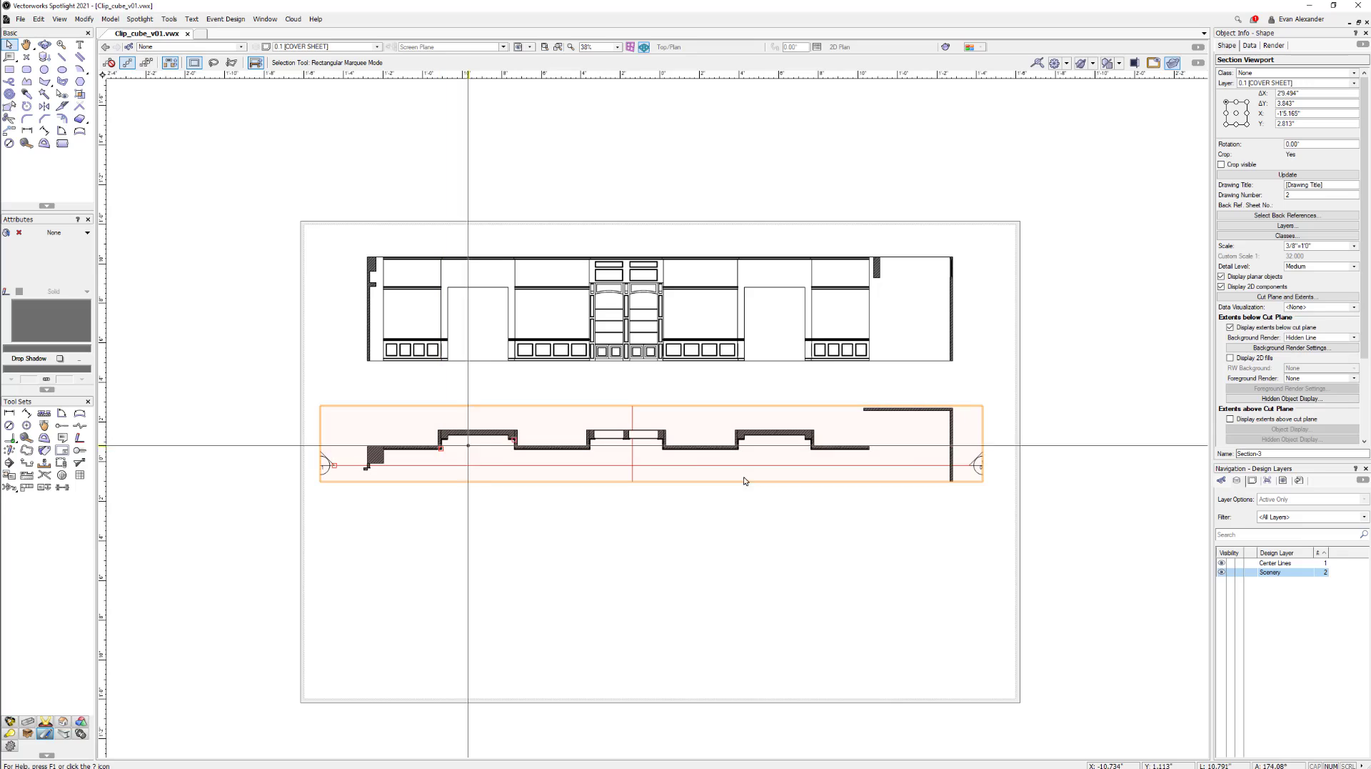
# - Create a new design layer named Section cuts
pyautogui.rightClick(1273, 624)
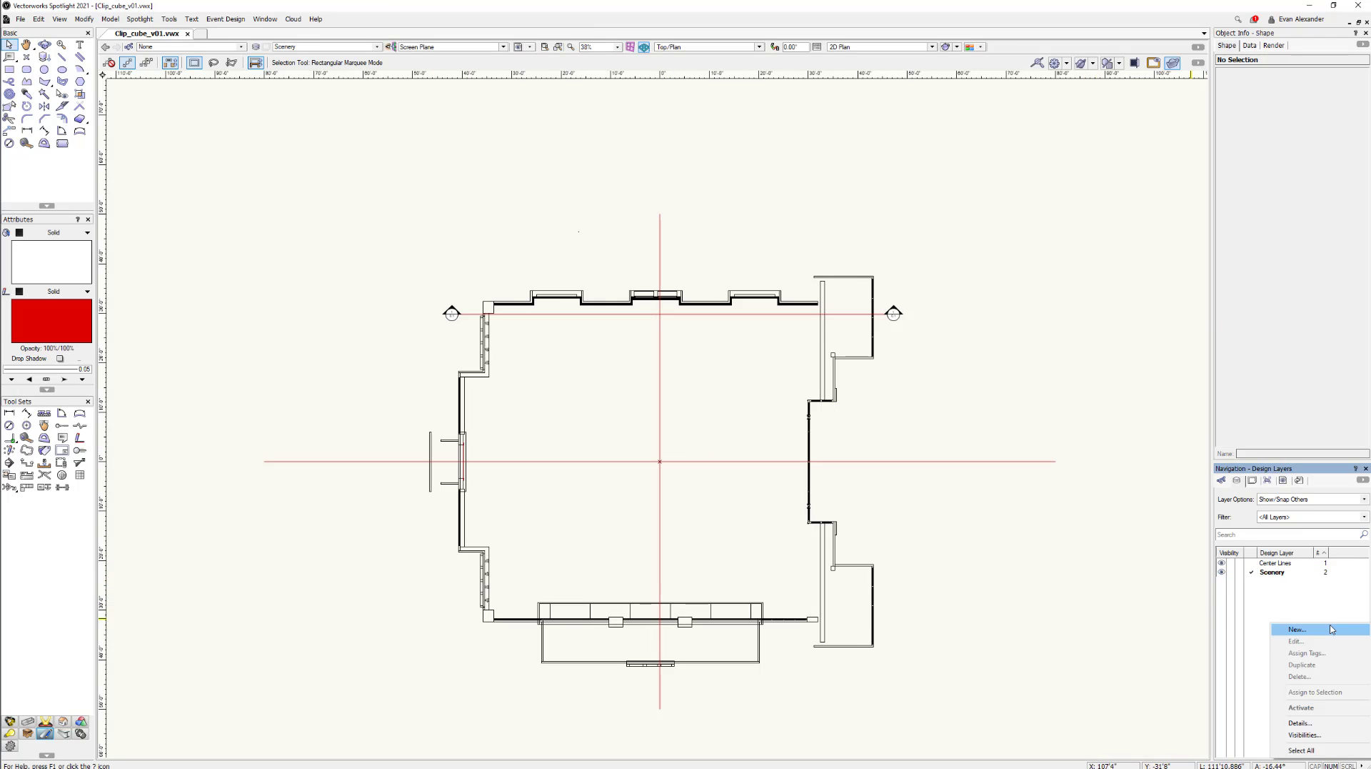
pyautogui.click(1312, 631)
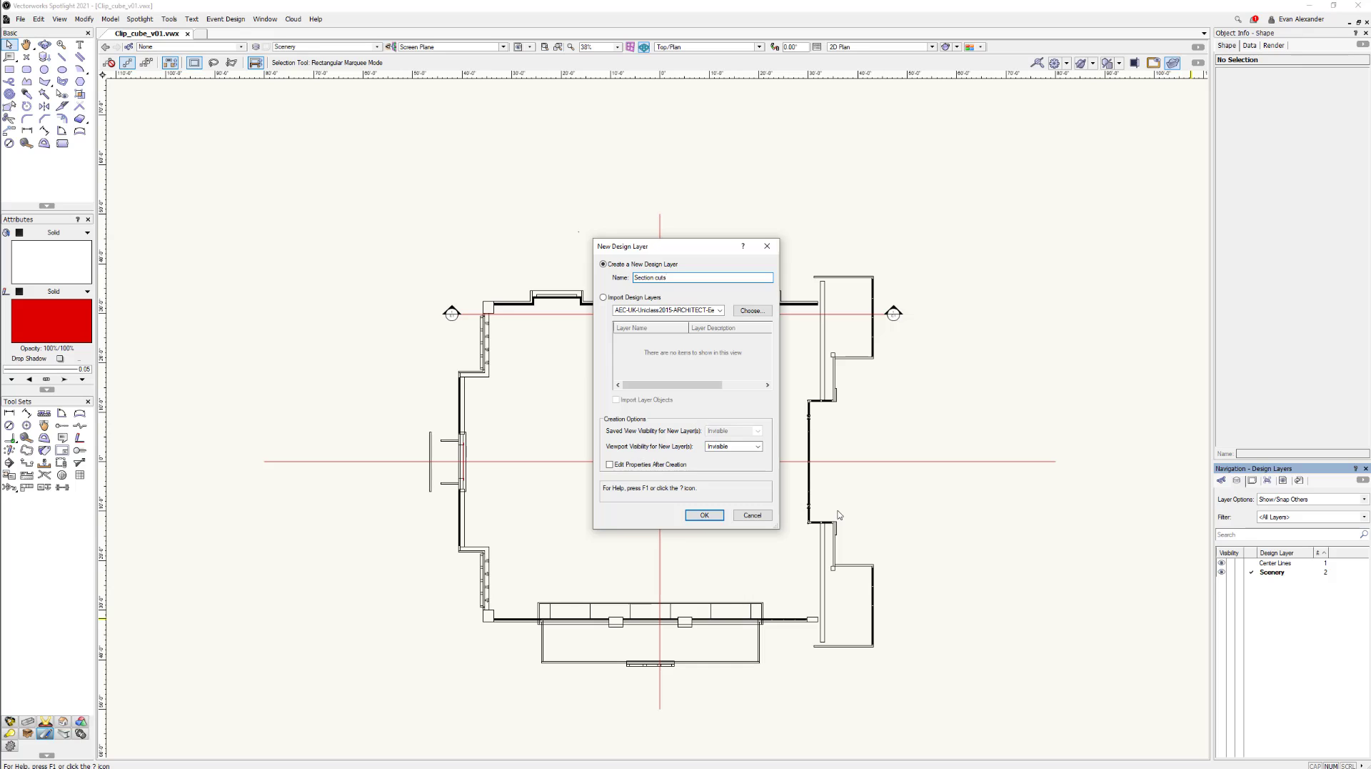
pyautogui.press('Return')
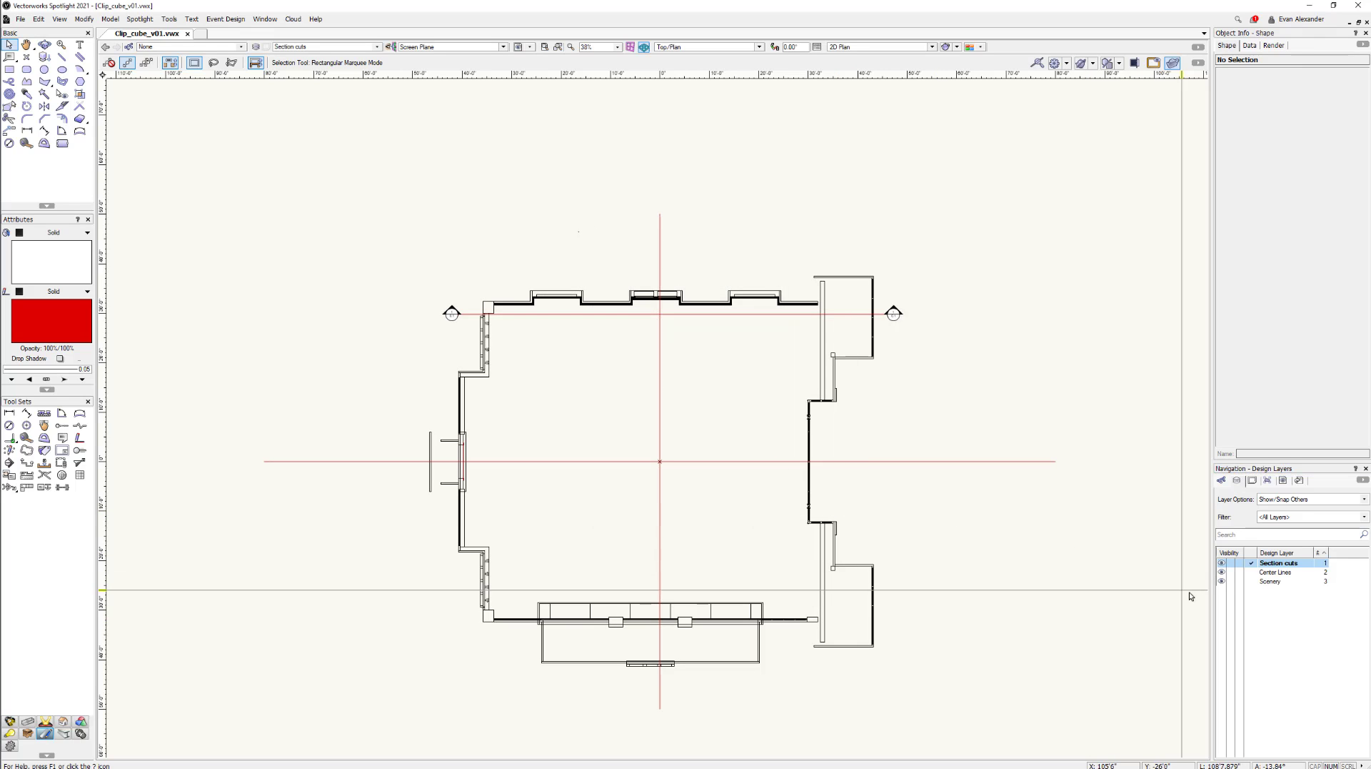
# - Move the section-elevation line on the Scenery plan onto Section cuts and hide that layer
pyautogui.click(1251, 581)
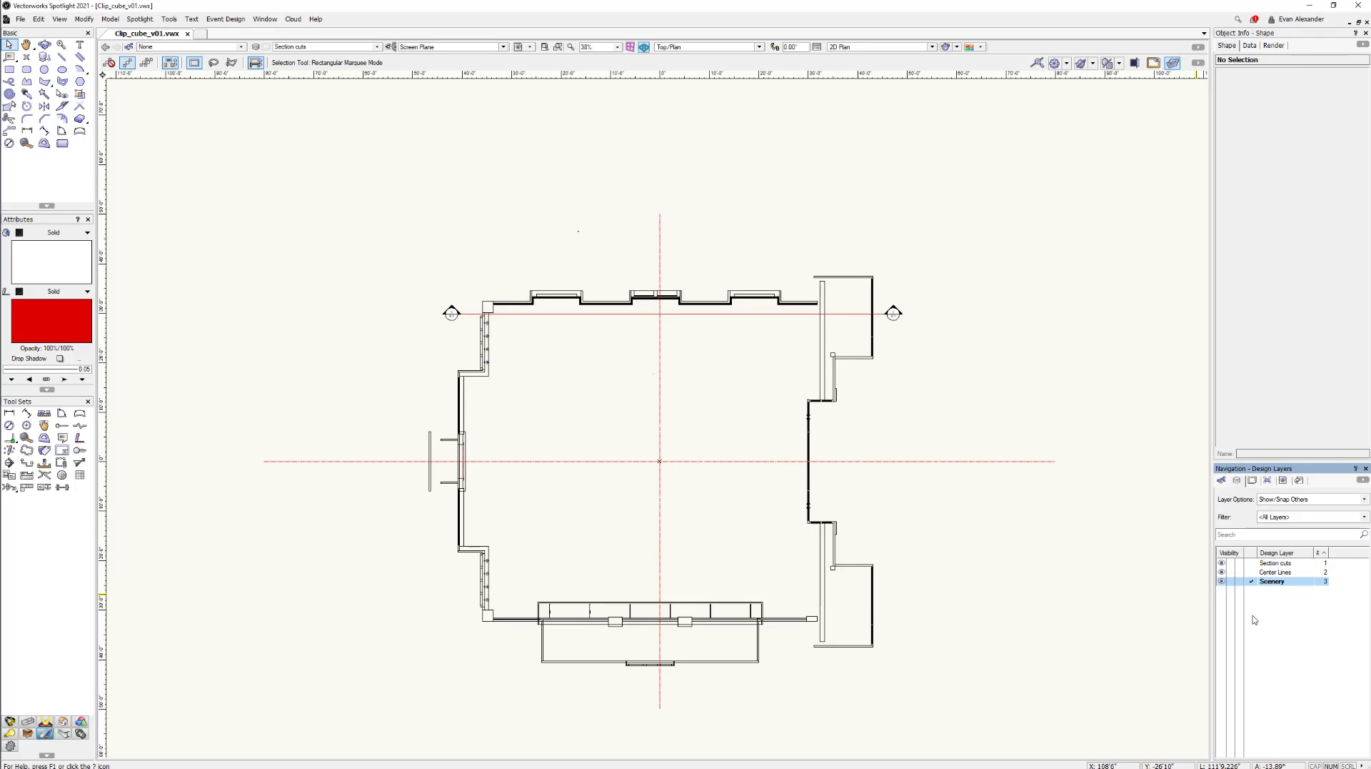
pyautogui.click(892, 312)
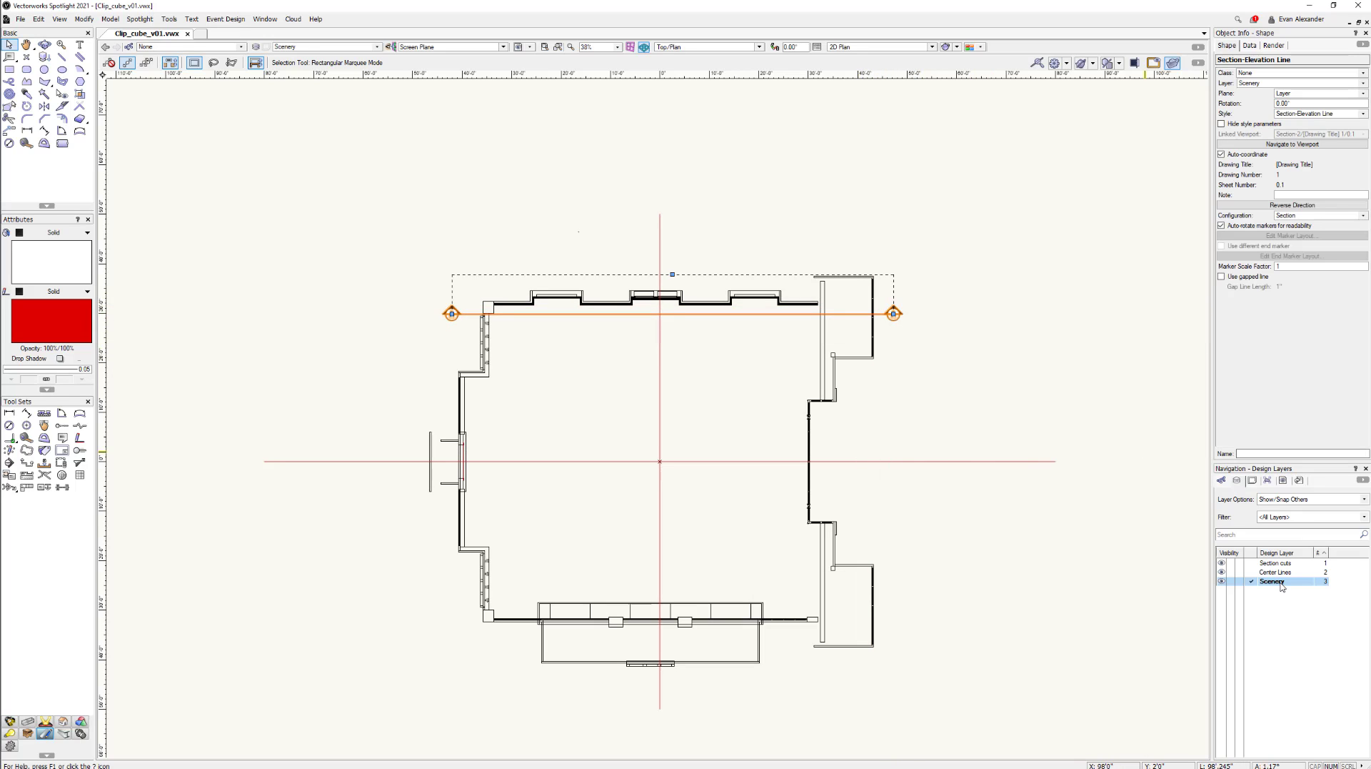
pyautogui.click(1270, 83)
pyautogui.click(1277, 159)
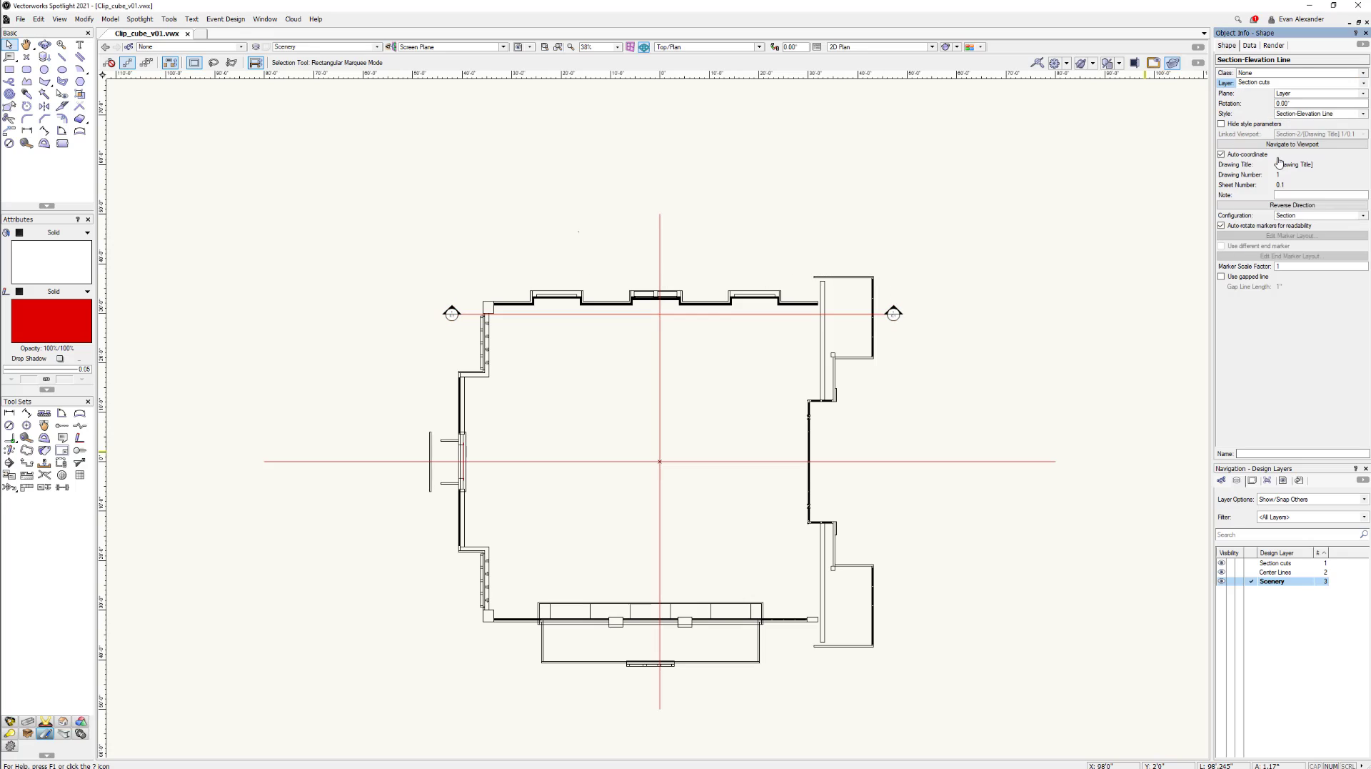
pyautogui.click(1230, 563)
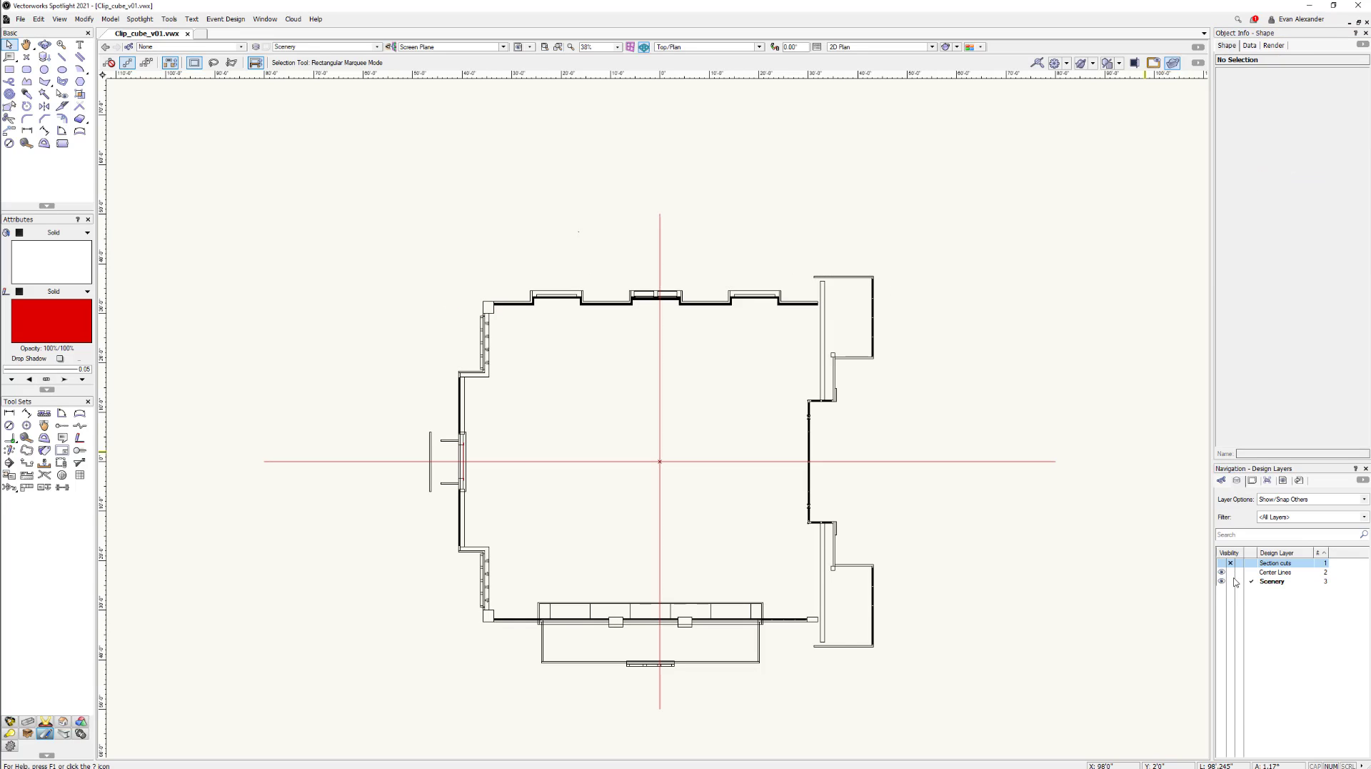
pyautogui.click(1252, 483)
# - On sheet 0.1, keep Section cuts invisible in the viewport's layer settings, then reactivate Scenery
pyautogui.click(1225, 555)
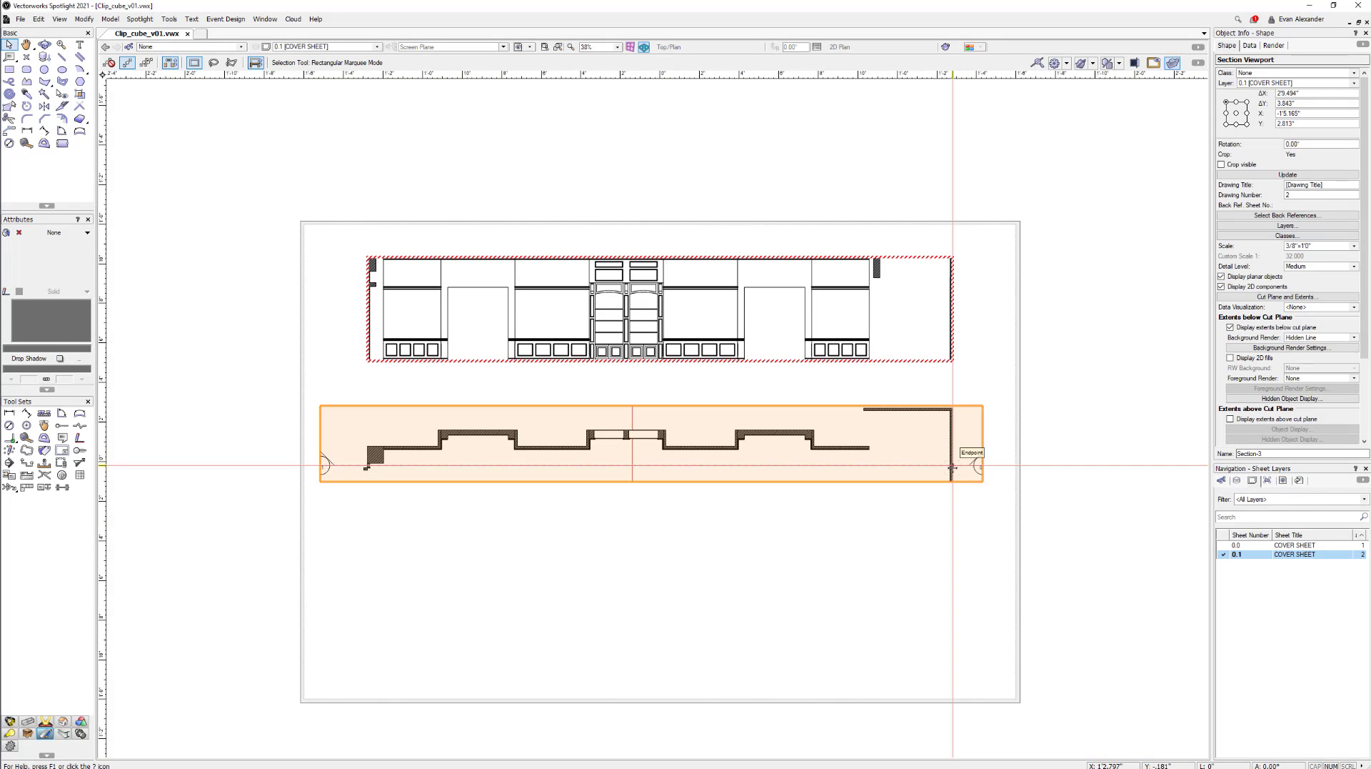
pyautogui.click(1295, 227)
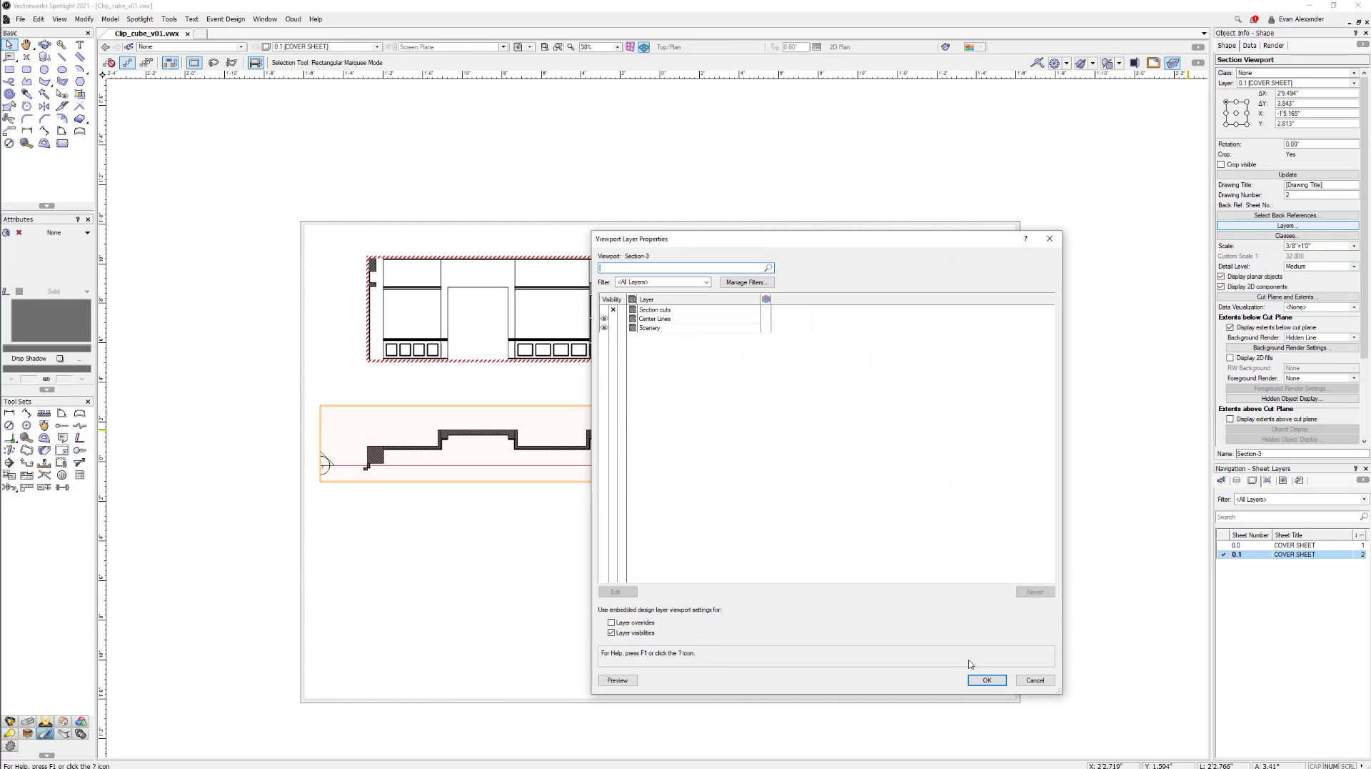
pyautogui.click(988, 680)
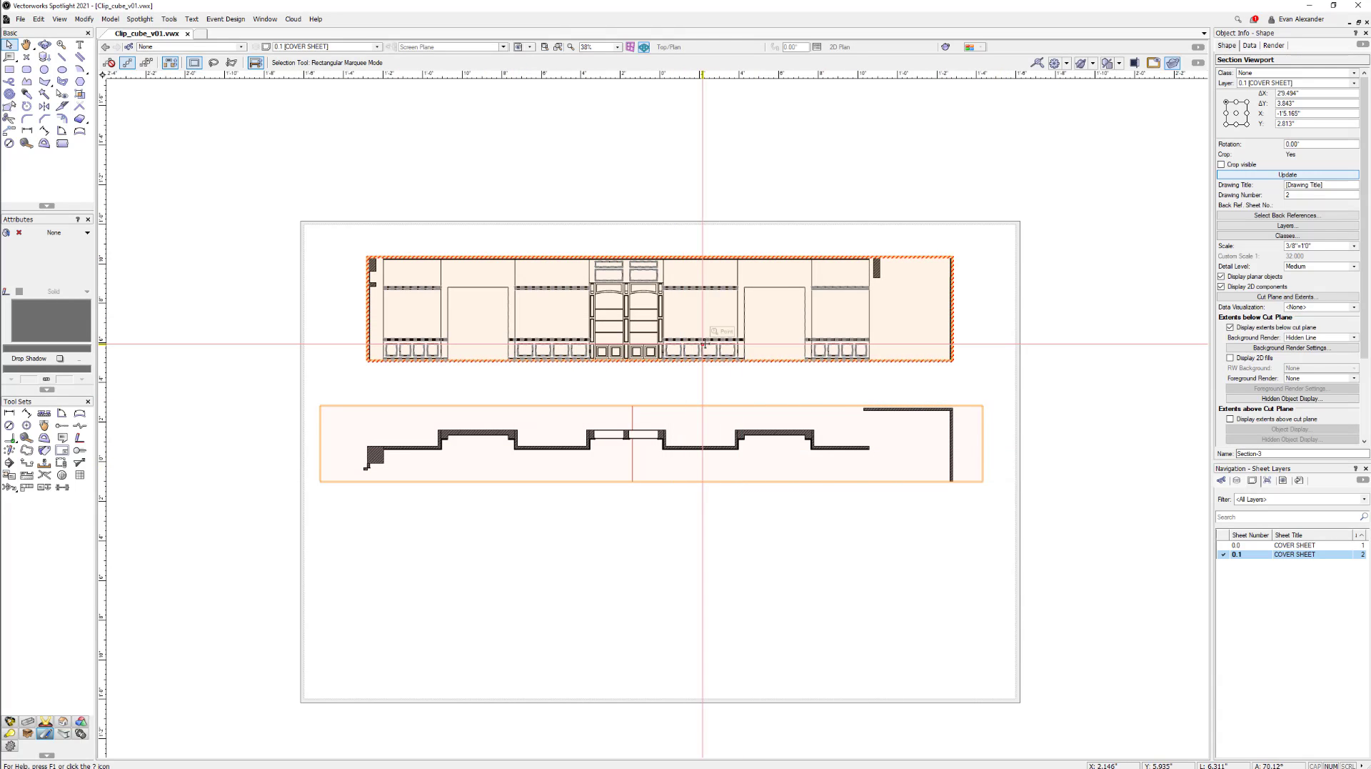
pyautogui.click(839, 255)
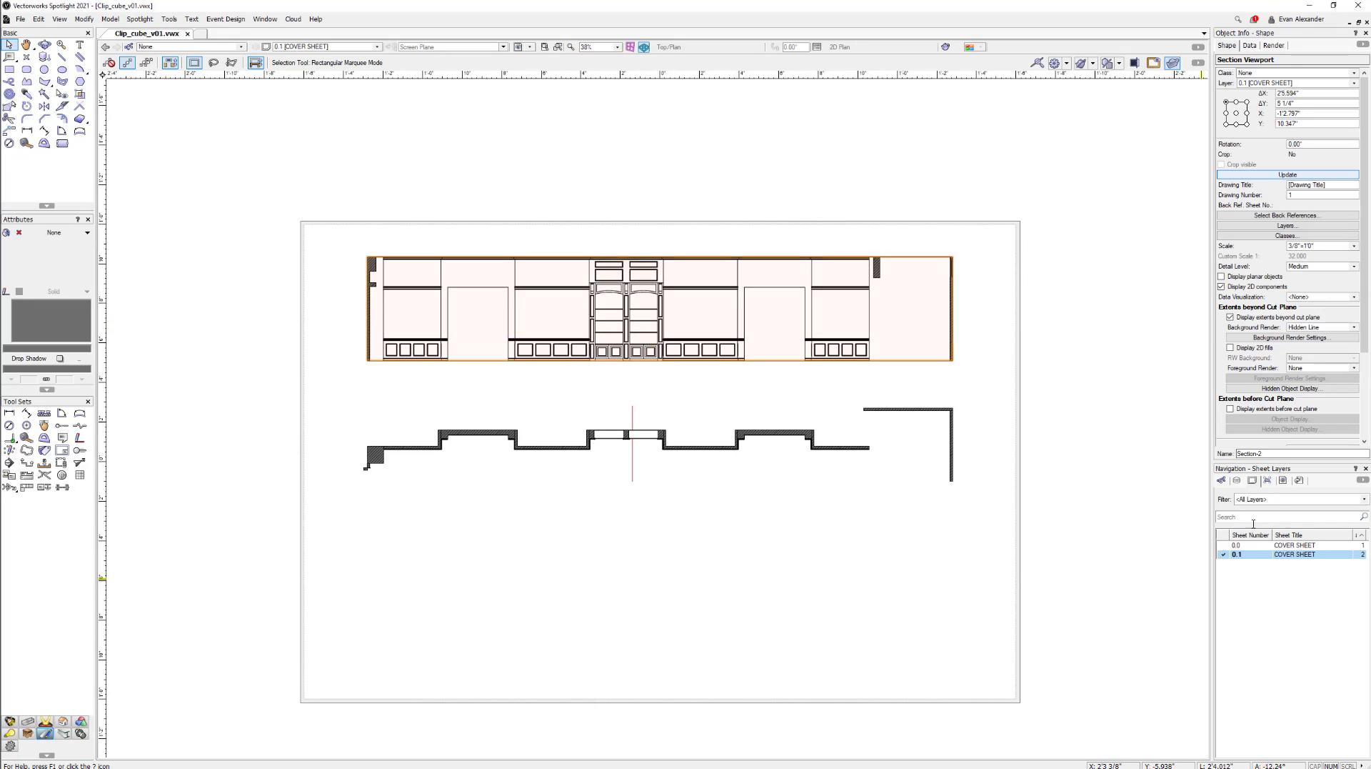
pyautogui.click(1242, 481)
pyautogui.click(1255, 582)
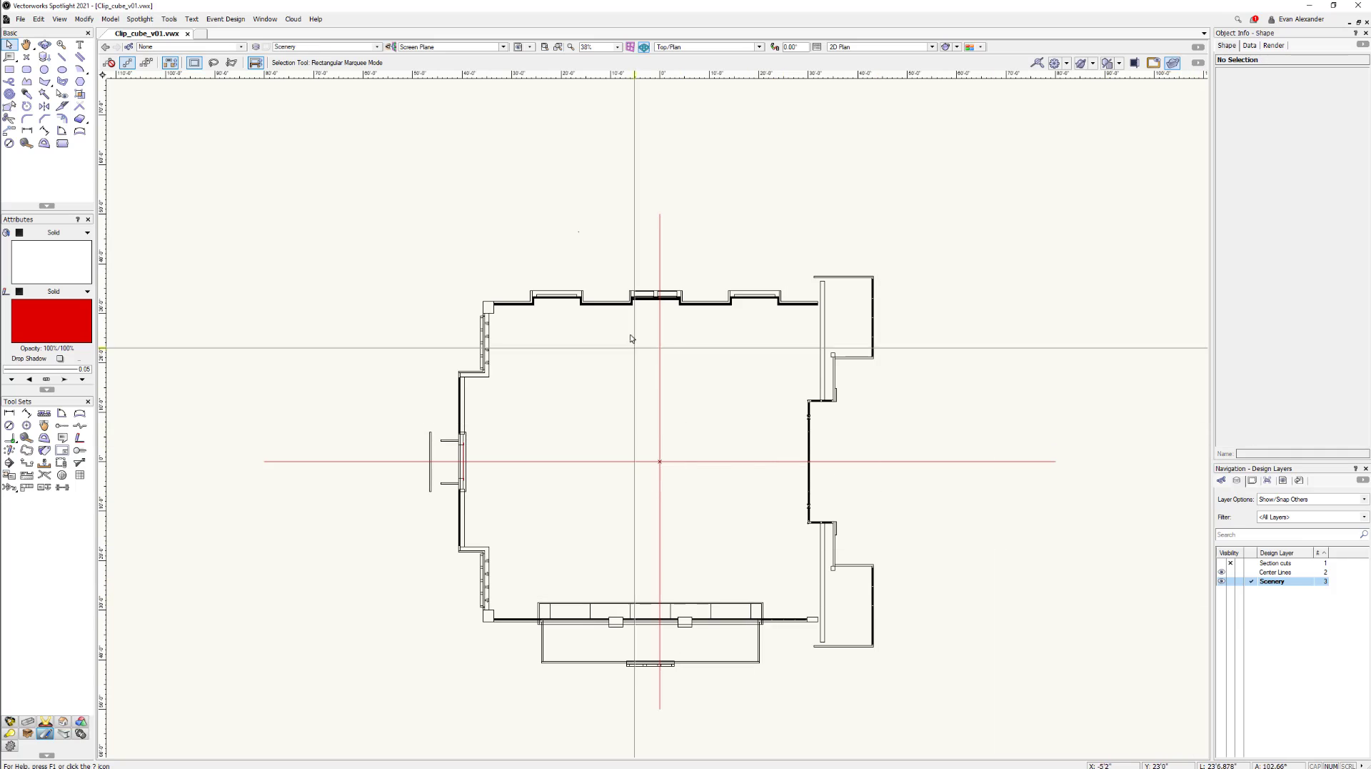
# - Draw a vertical section line through the central cabinet and create its viewport at 3/8"=1'0"
pyautogui.scroll(5, 654, 307)
pyautogui.scroll(-3, 657, 303)
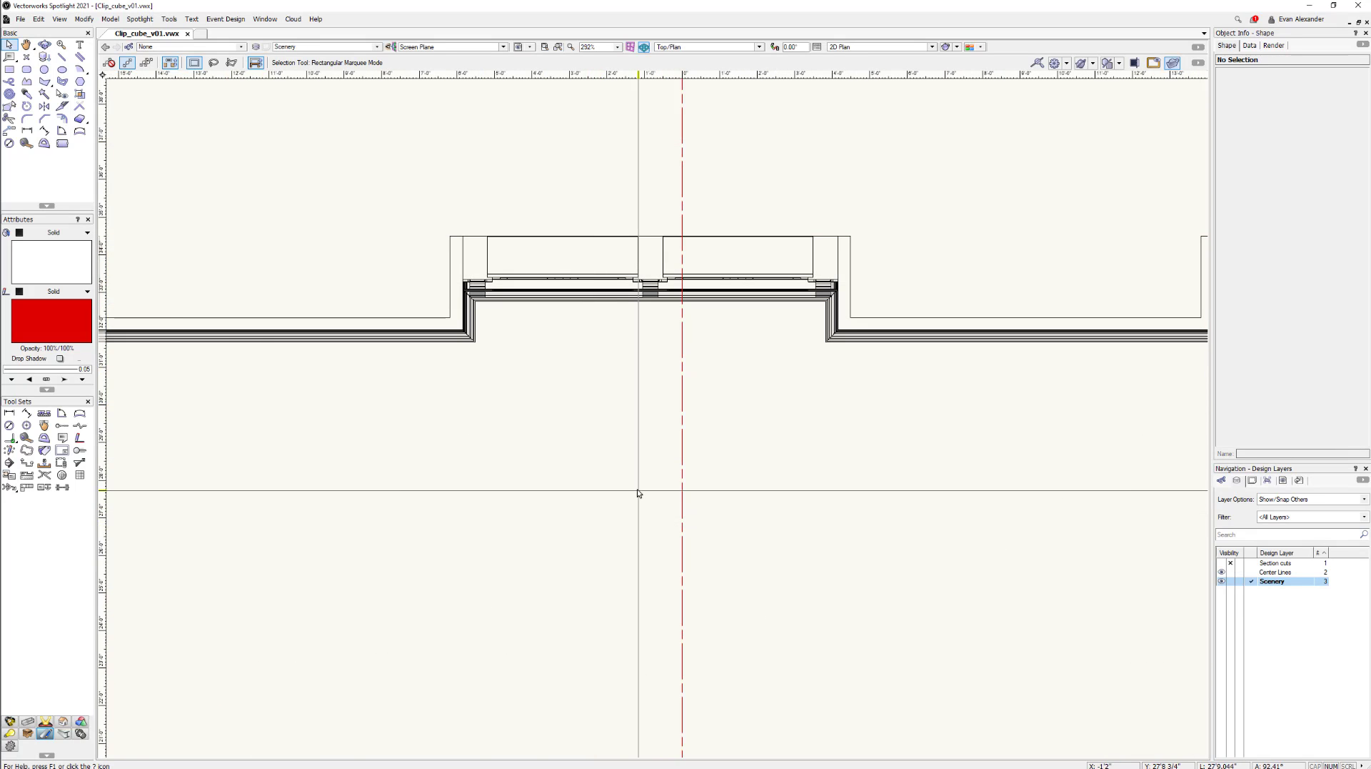
pyautogui.scroll(-3, 636, 490)
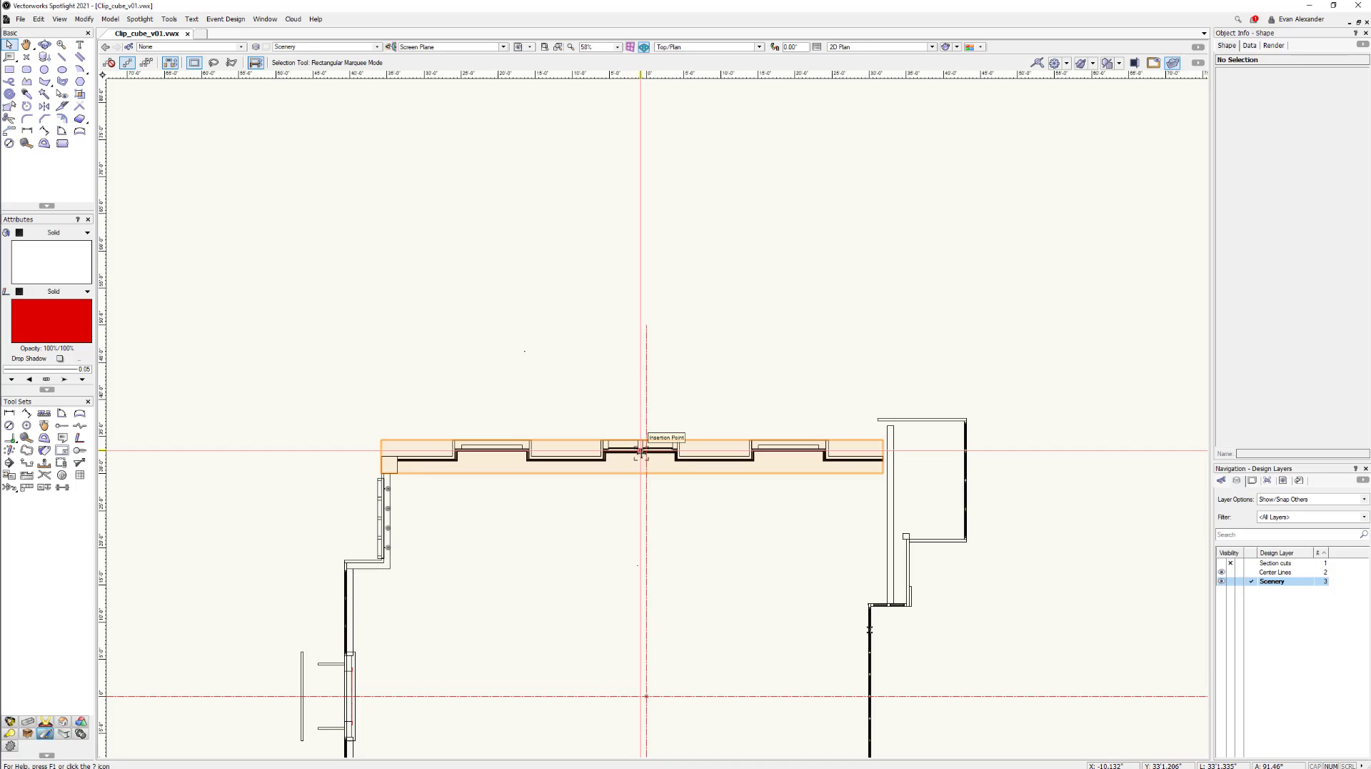
pyautogui.click(59, 20)
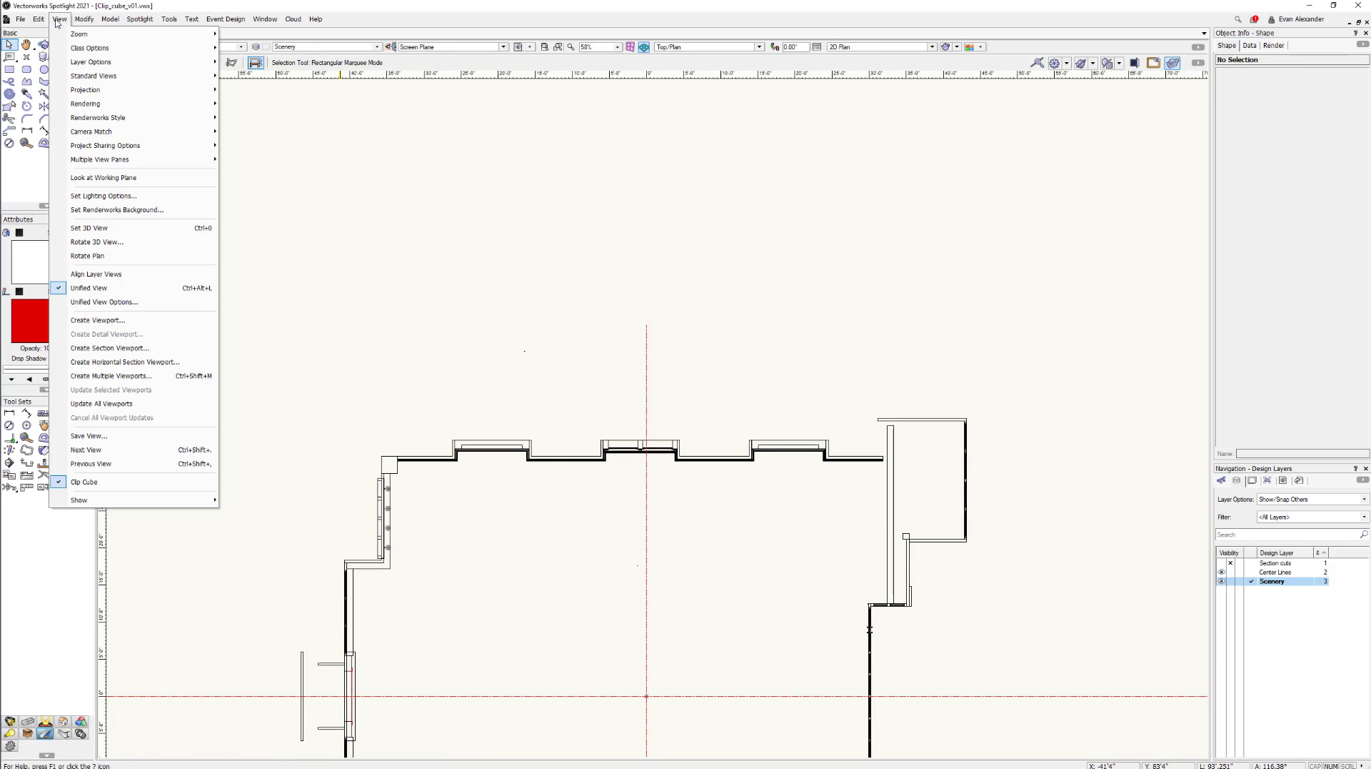
pyautogui.click(111, 348)
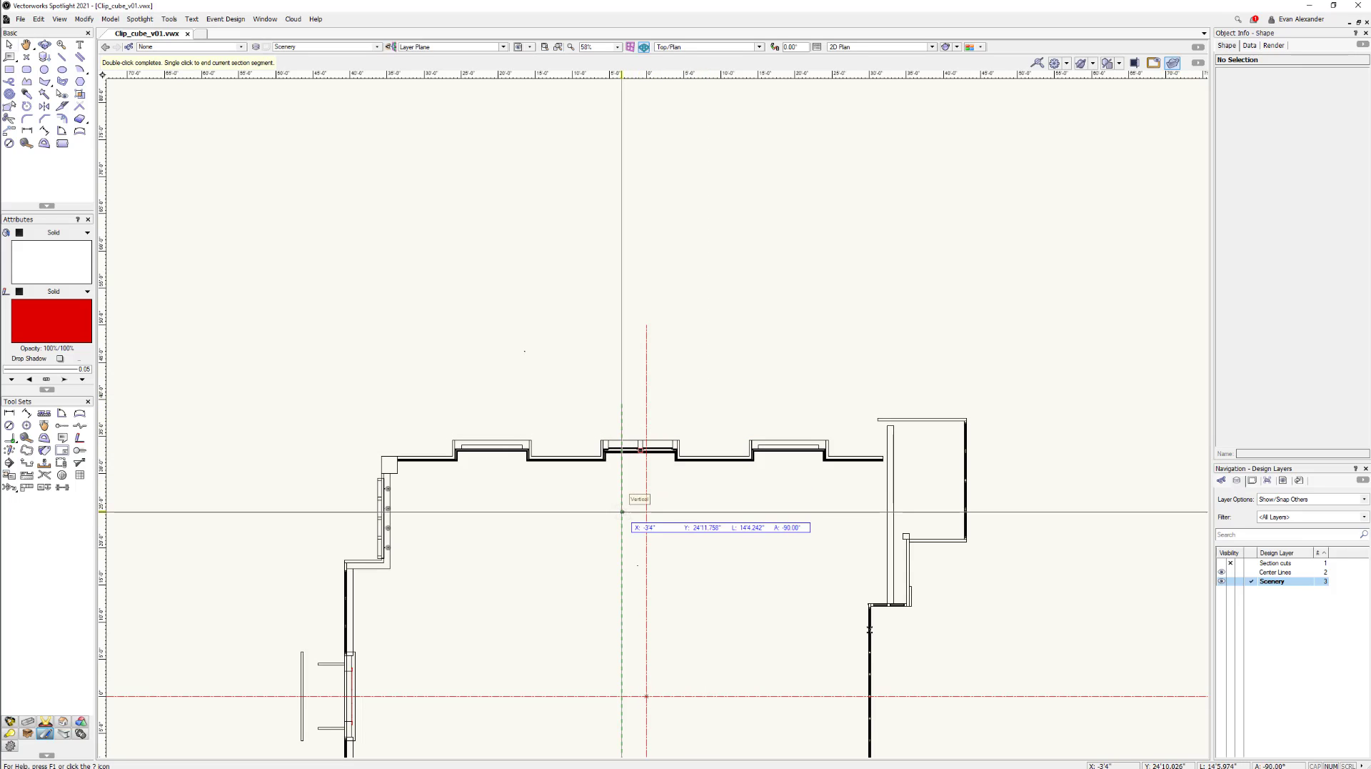
pyautogui.doubleClick(623, 511)
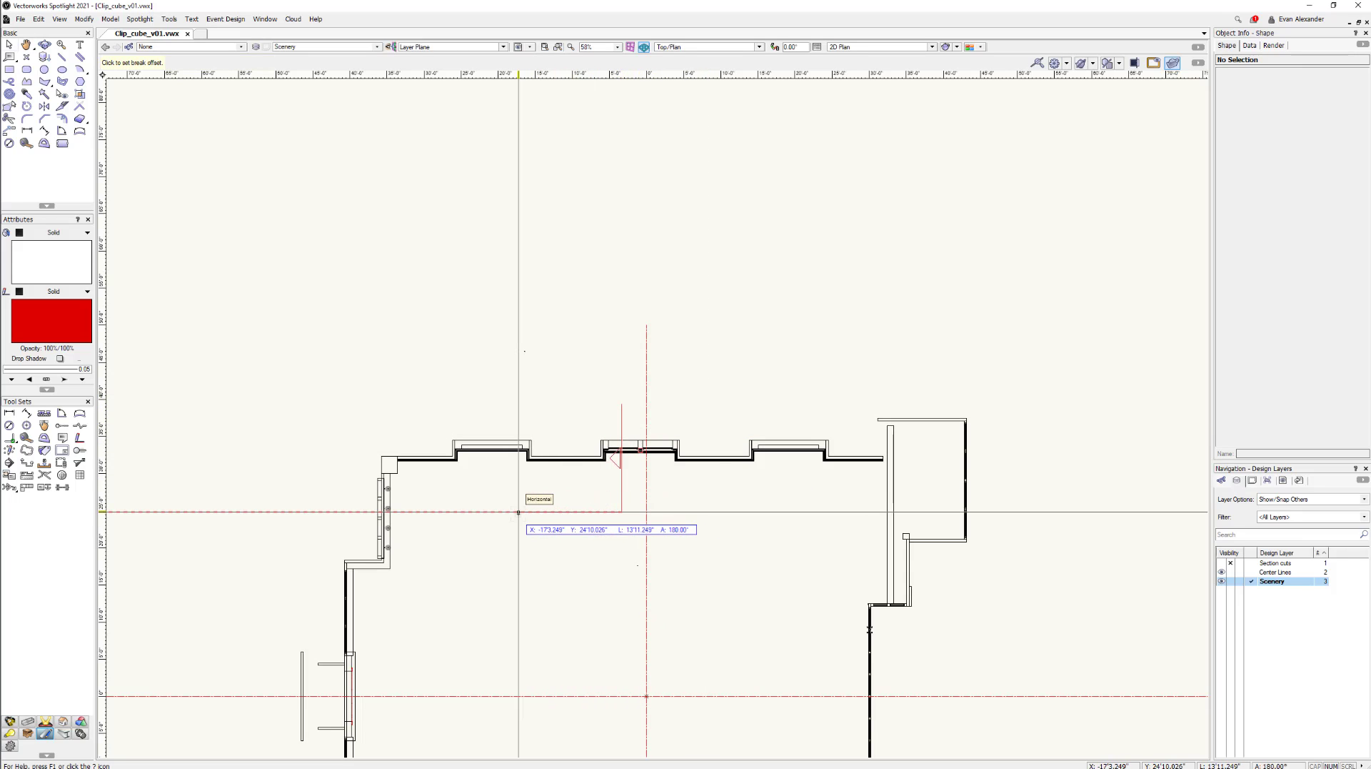
pyautogui.click(558, 511)
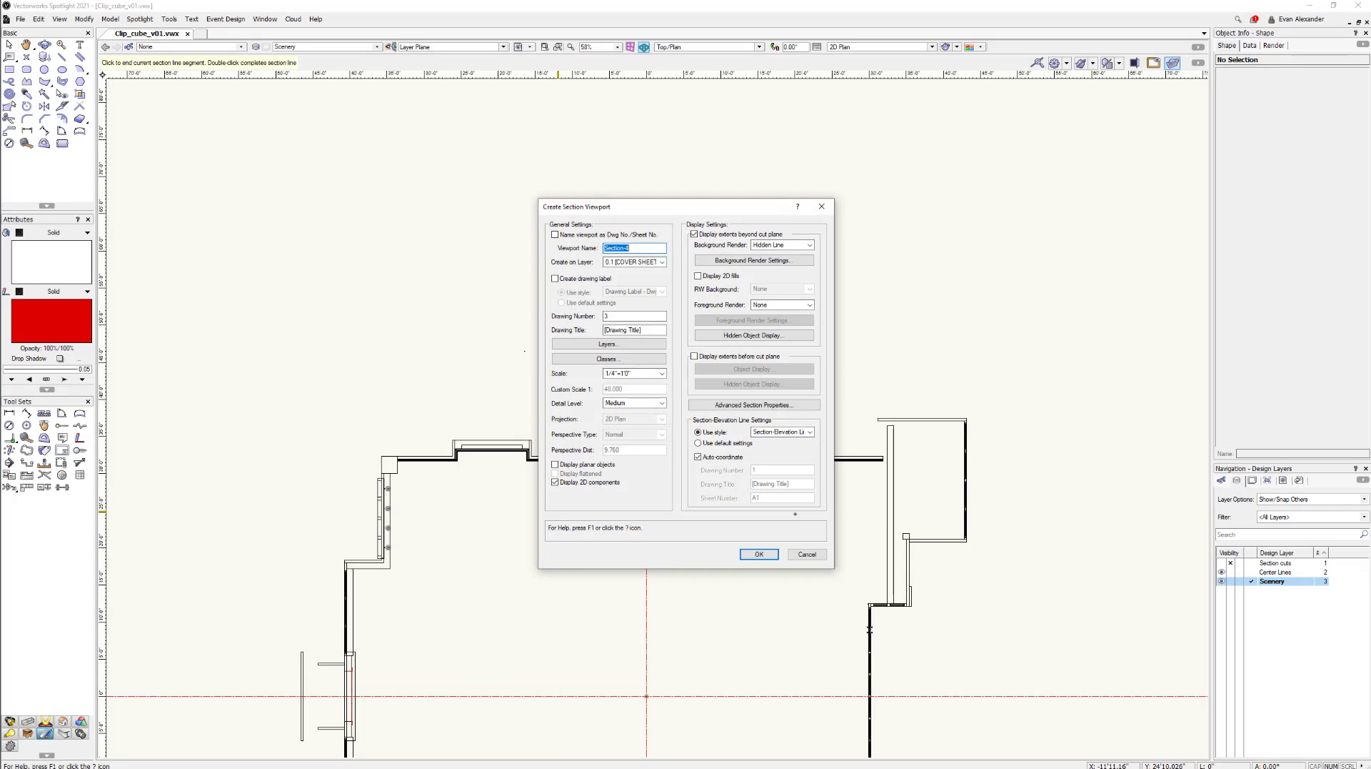
pyautogui.click(662, 373)
pyautogui.click(632, 402)
pyautogui.click(774, 557)
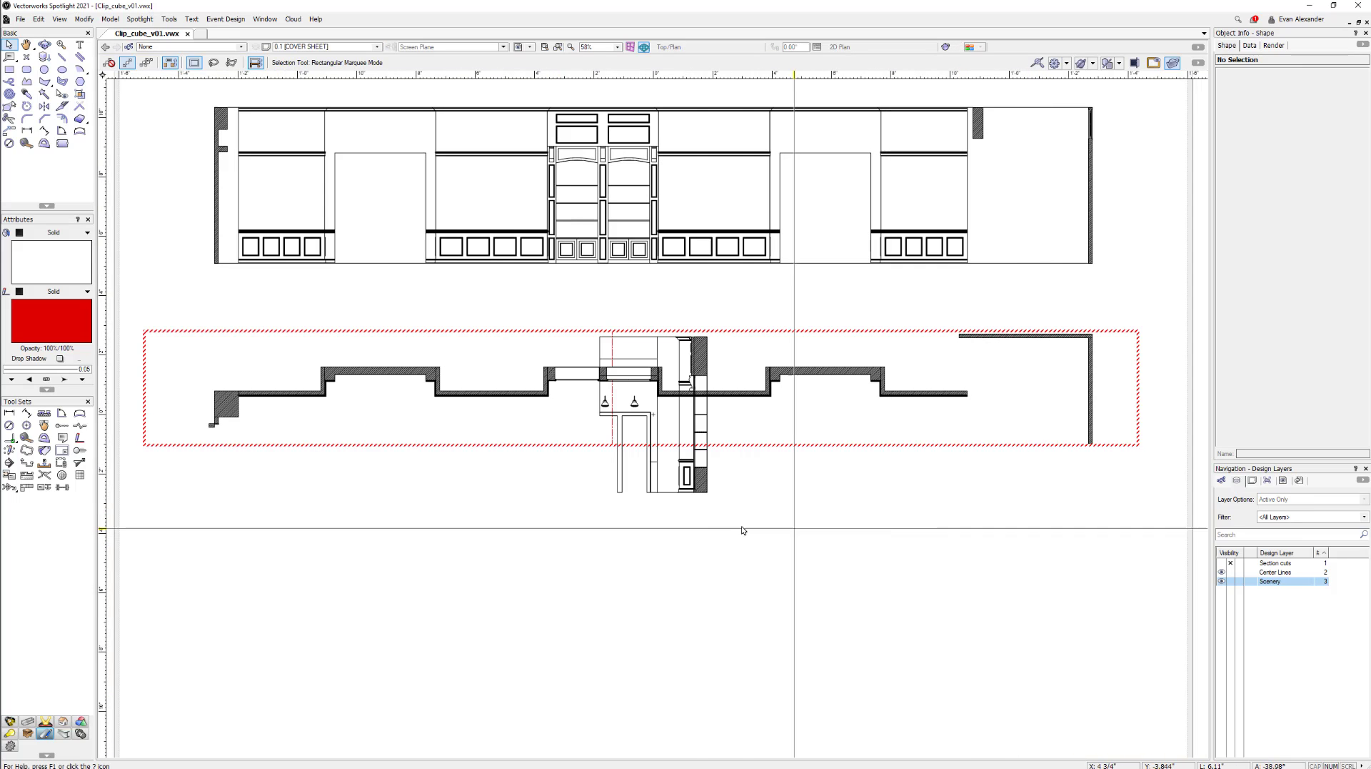
# - Place Section-4 beside the elevation's right end, shifting the elevation and plan viewports slightly left
pyautogui.scroll(-4, 698, 529)
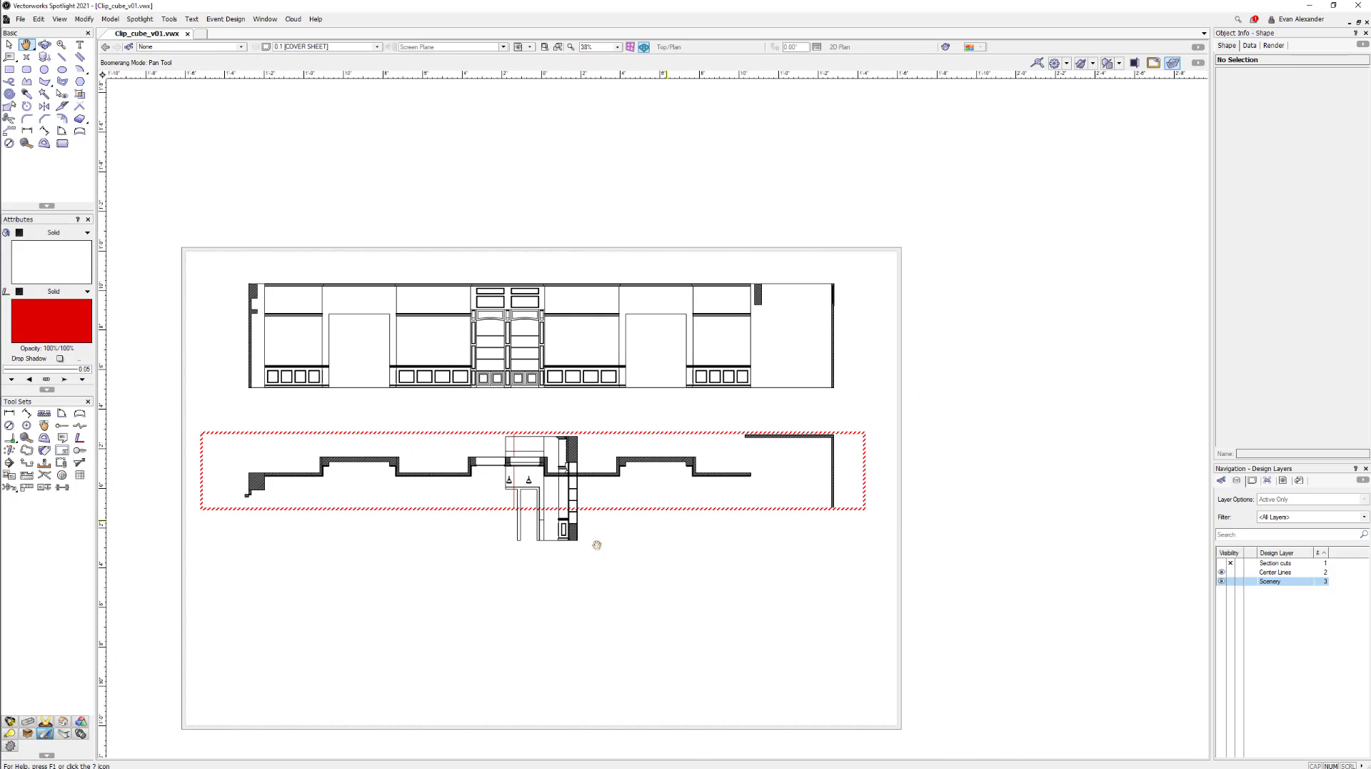
pyautogui.click(562, 530)
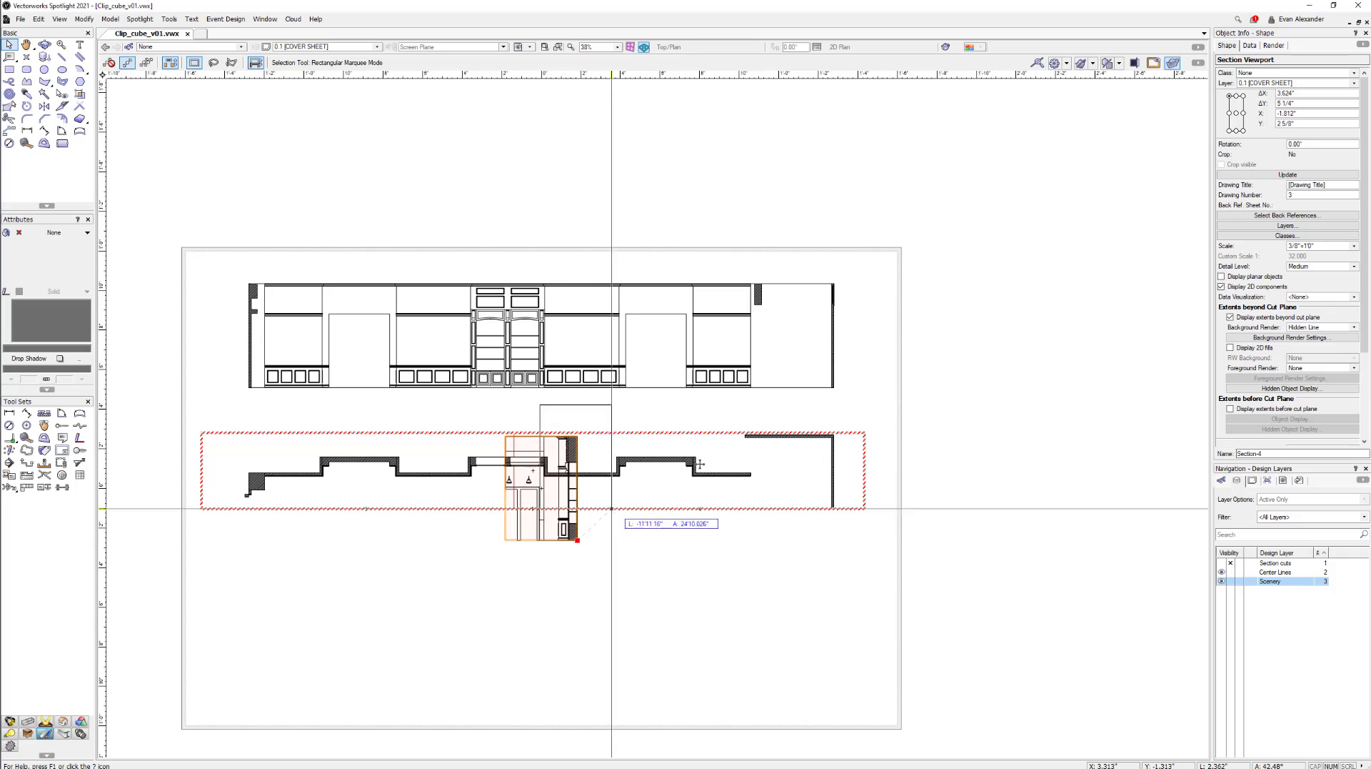
pyautogui.moveTo(800, 382); pyautogui.dragTo(939, 341)
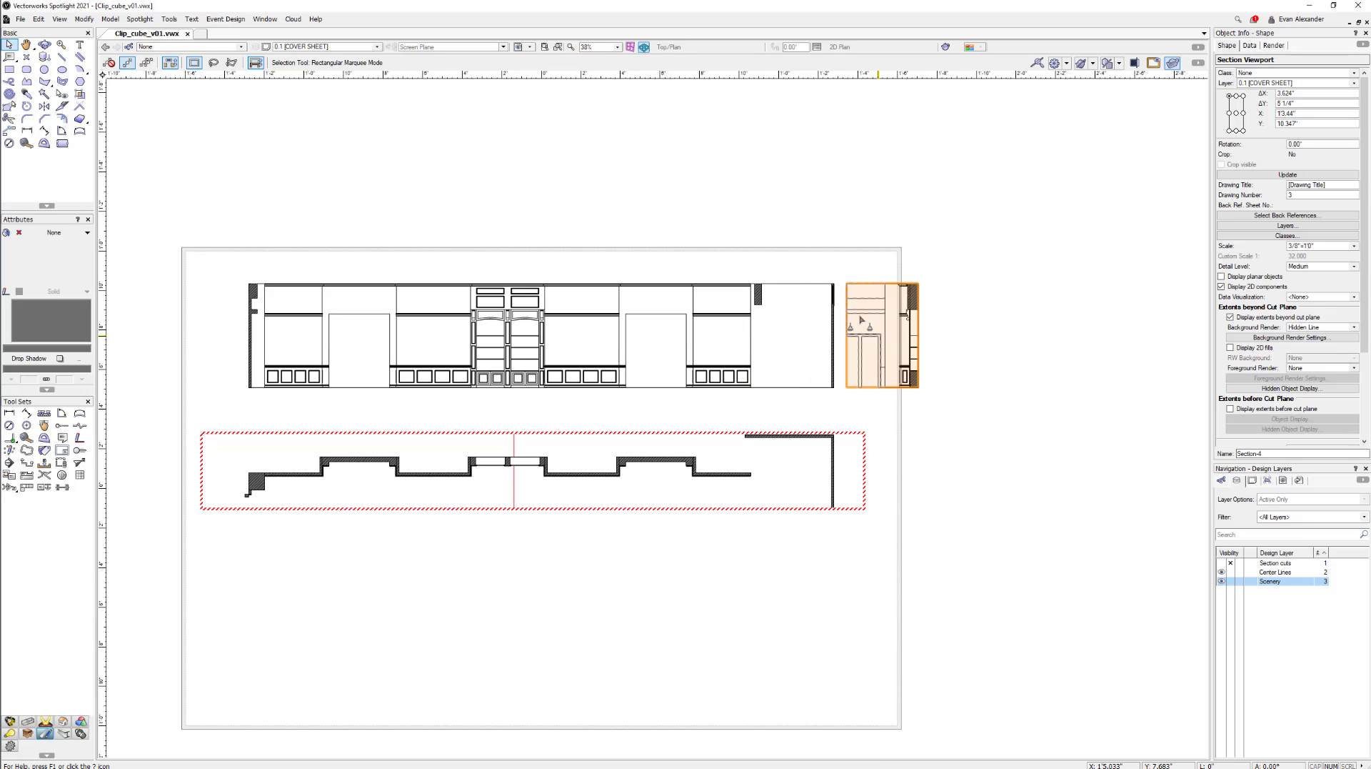
pyautogui.click(737, 312)
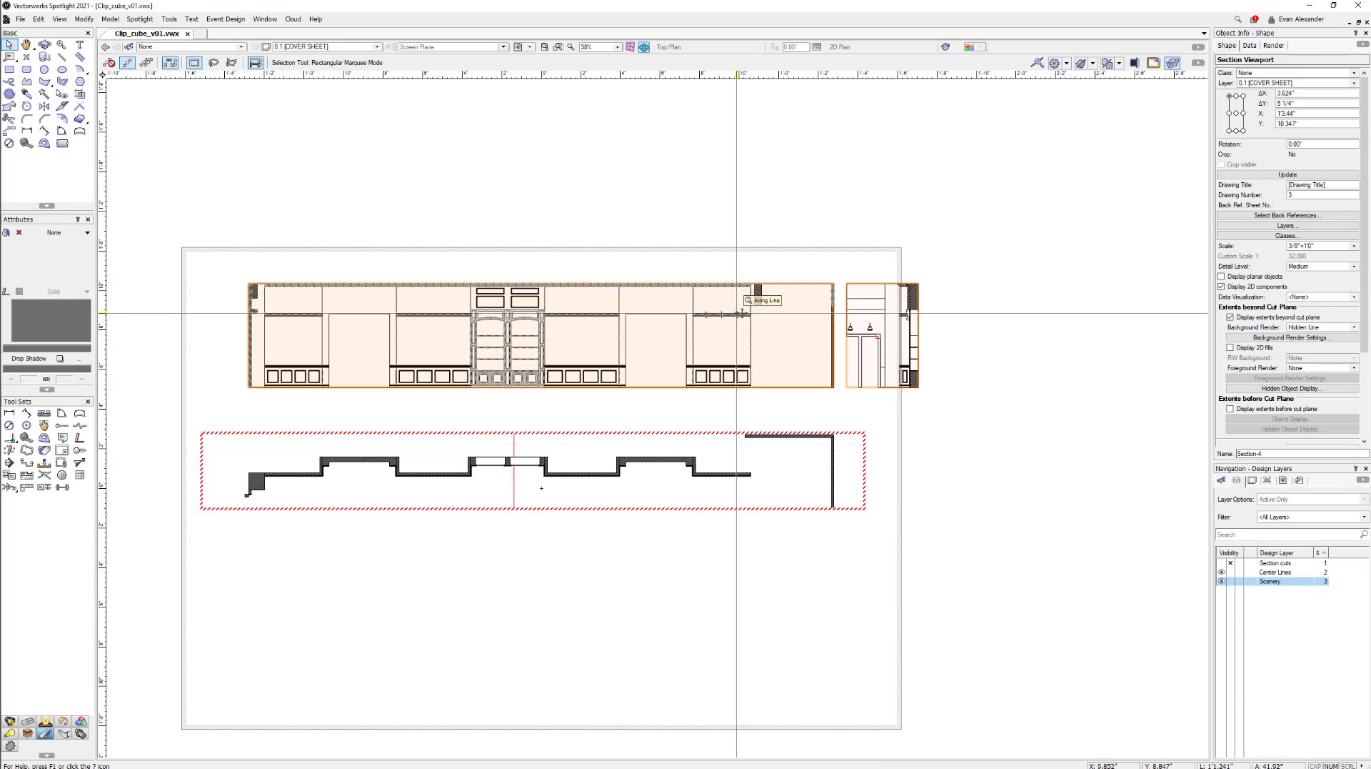
pyautogui.keyDown('shift'); pyautogui.click(713, 459); pyautogui.keyUp('shift')
pyautogui.moveTo(746, 384); pyautogui.dragTo(693, 389)
pyautogui.moveTo(847, 335); pyautogui.dragTo(793, 337)
# - Zoom in on the side section viewport, then pan back to show the whole layout
pyautogui.click(879, 335)
pyautogui.hotkey('ctrl', '4')
pyautogui.scroll(3, 868, 217)
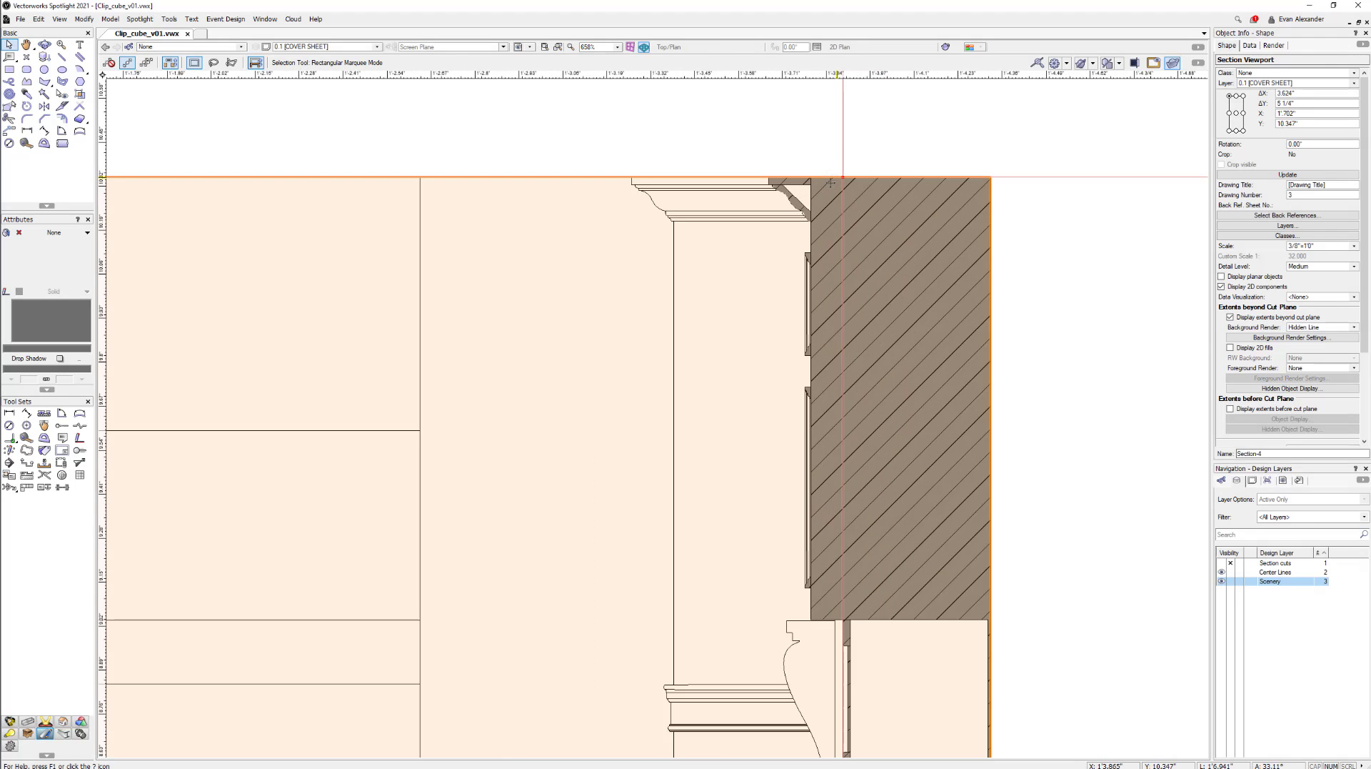
pyautogui.scroll(-5, 808, 282)
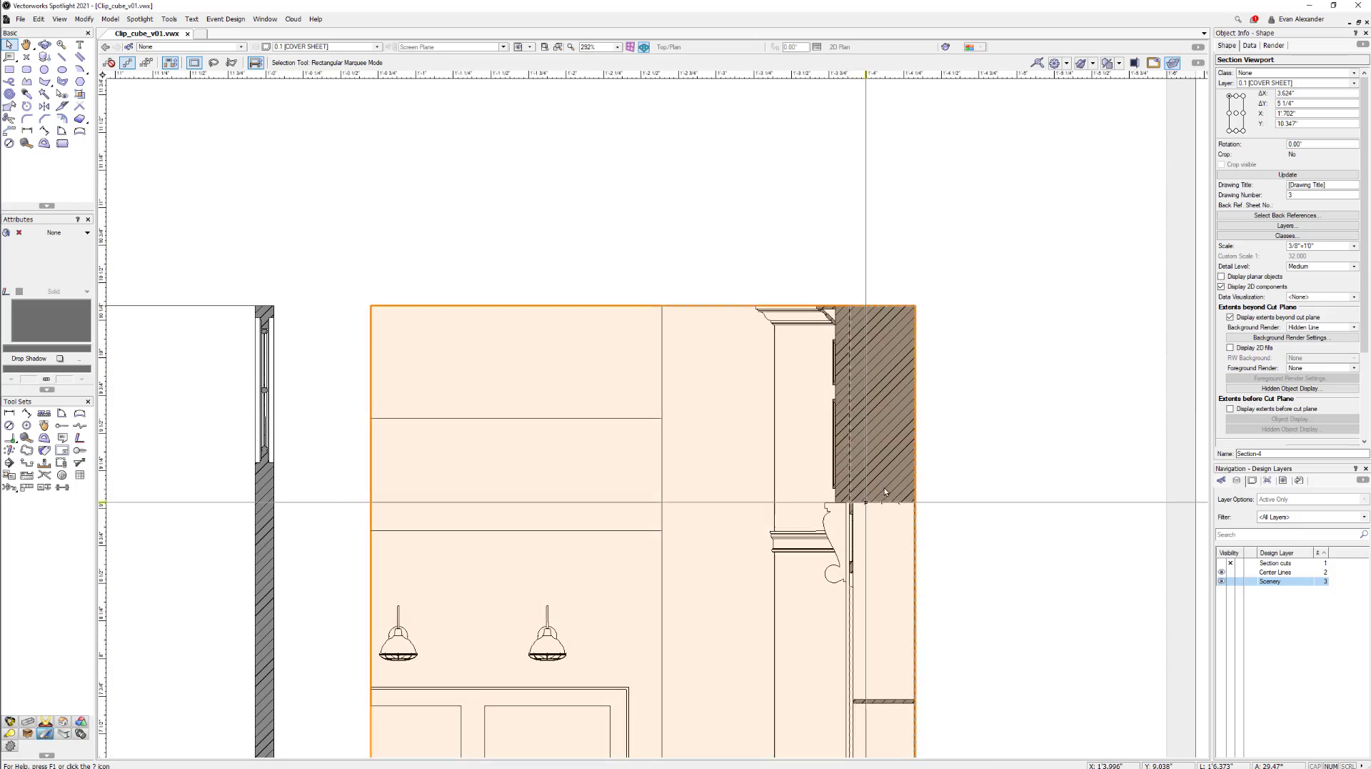
pyautogui.scroll(-2, 882, 575)
pyautogui.moveTo(883, 575); pyautogui.dragTo(1114, 377, button='middle')
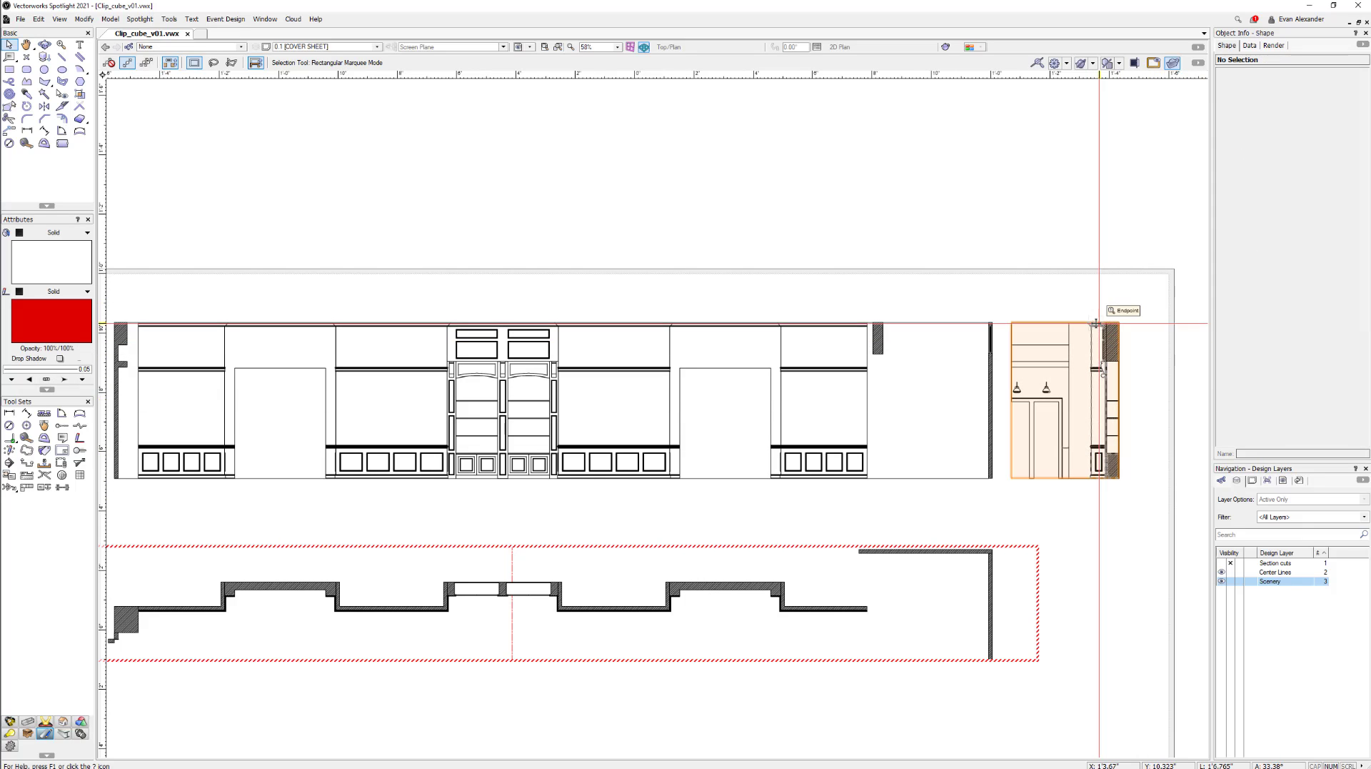
# - Set Section-4's finite depth beyond the cut plane to 96 in Advanced Properties
pyautogui.scroll(-2, 1291, 367)
pyautogui.scroll(-5, 1292, 366)
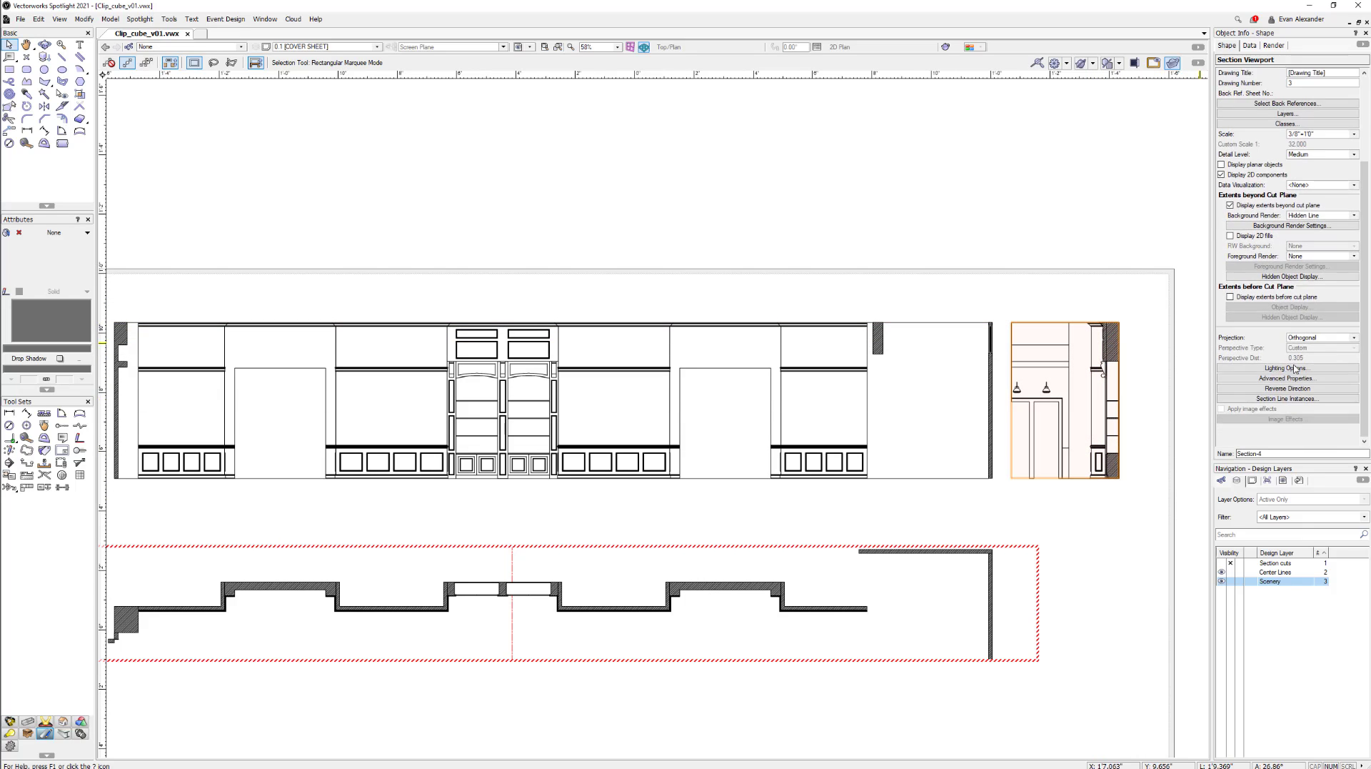
pyautogui.click(1287, 381)
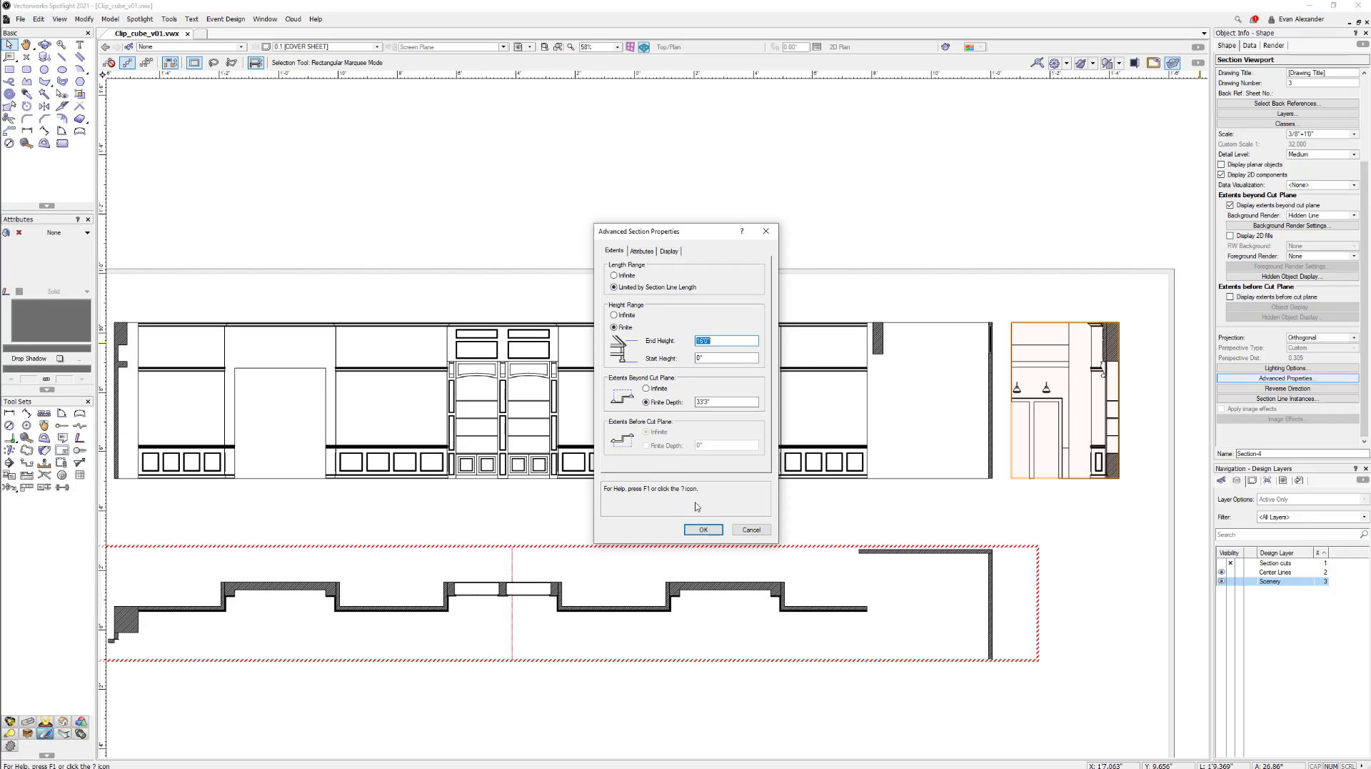
pyautogui.click(745, 532)
pyautogui.click(703, 529)
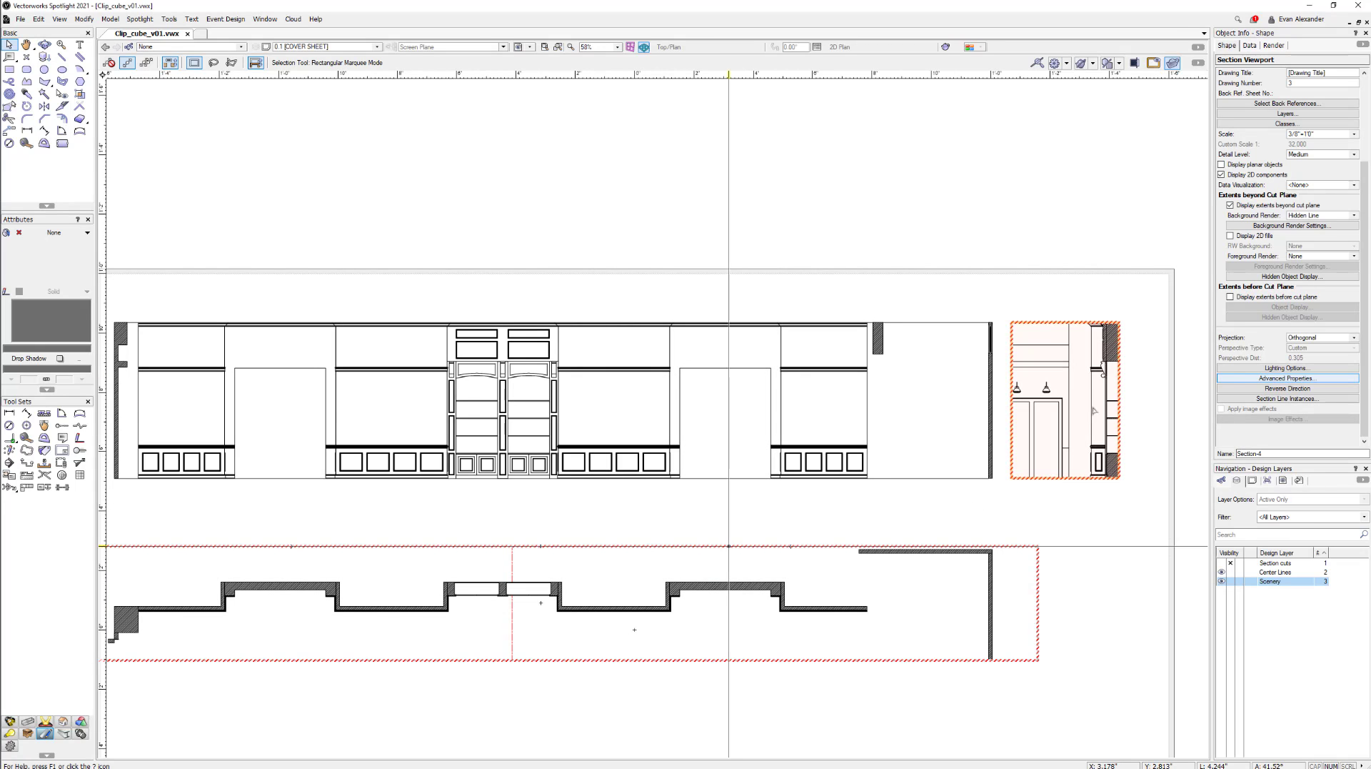
# - Select the side section viewport and reframe the sheet view around the viewports
pyautogui.click(1127, 360)
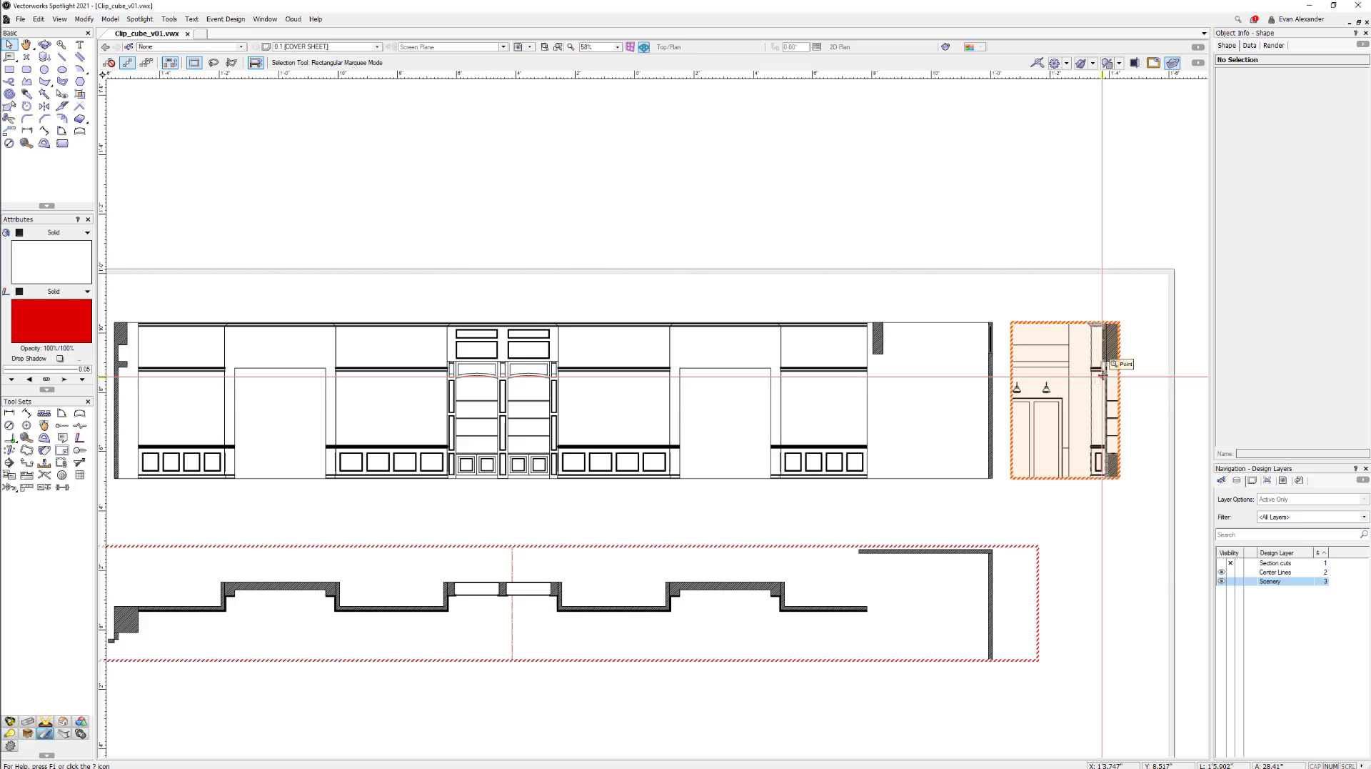
pyautogui.click(1122, 336)
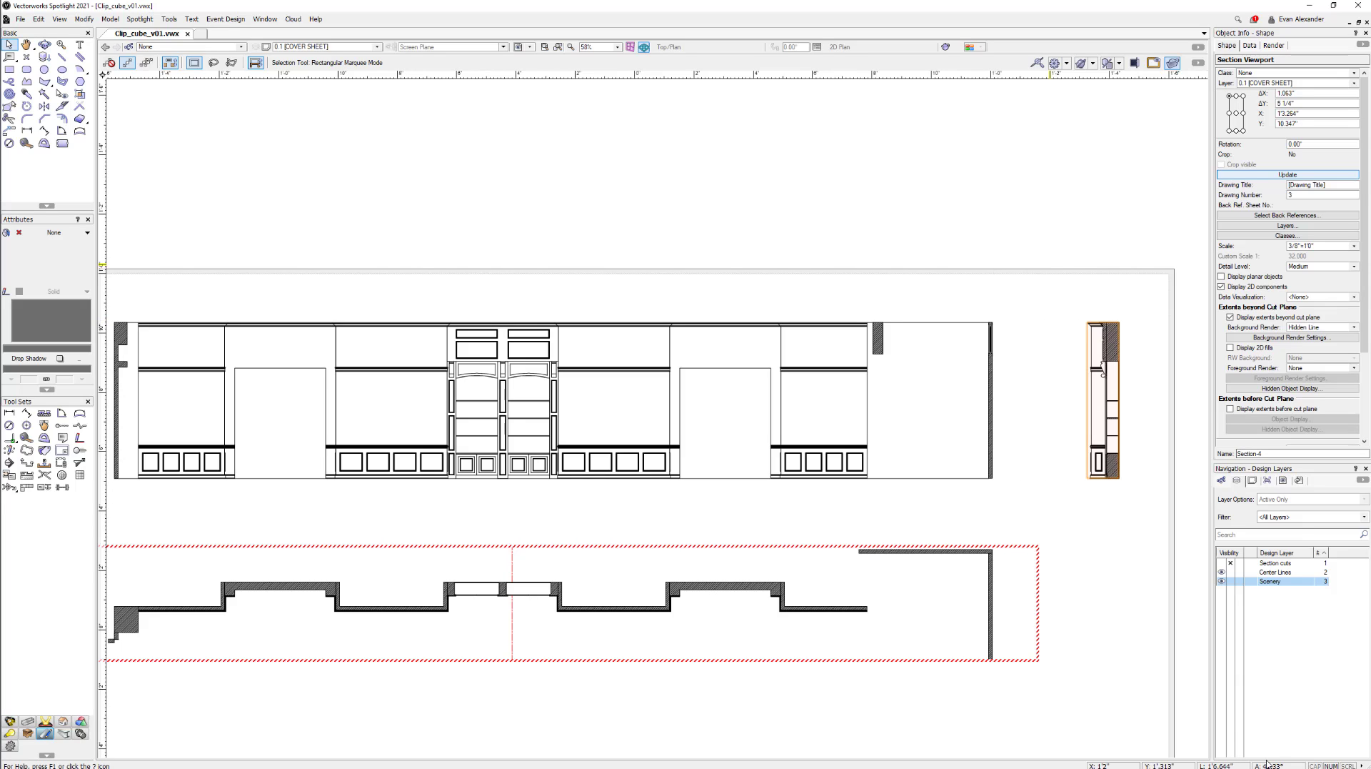
pyautogui.scroll(3, 1139, 339)
pyautogui.press('6')
pyautogui.click(1134, 345)
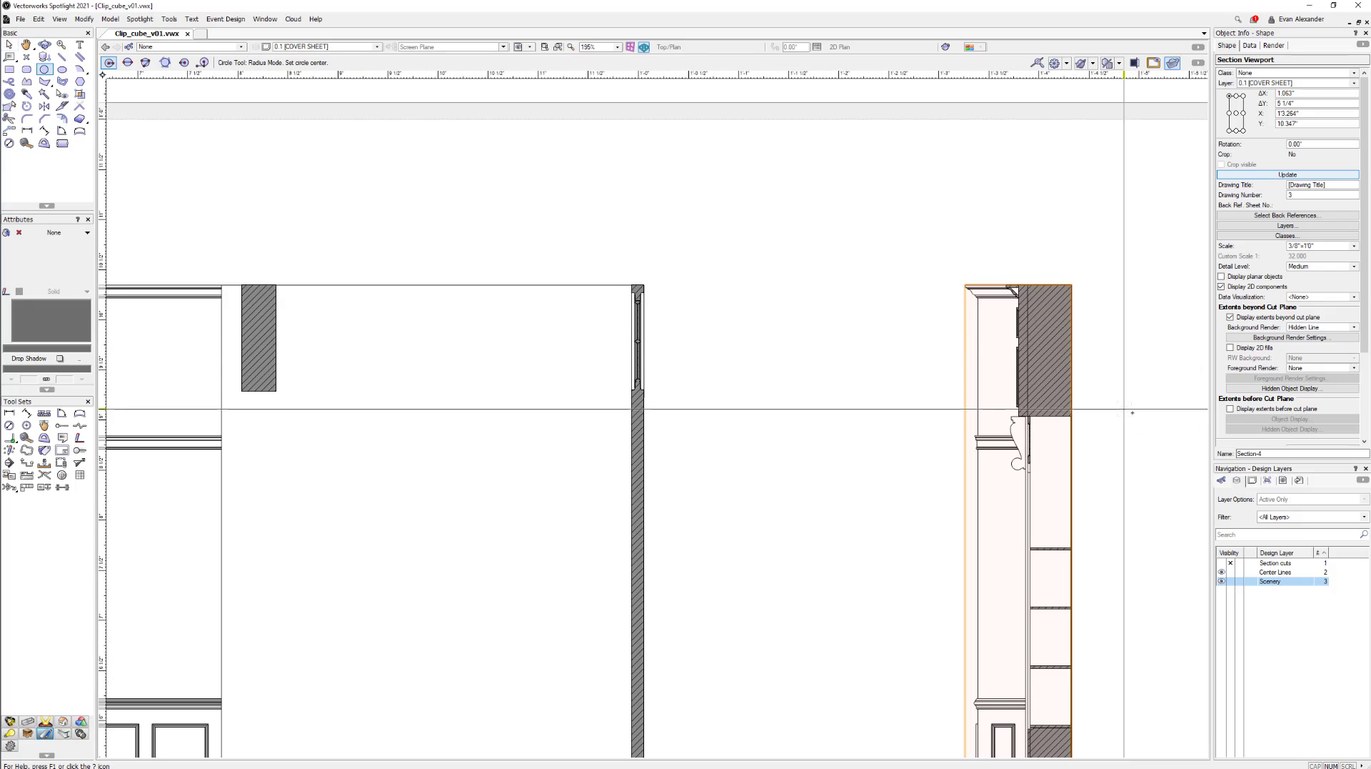
pyautogui.moveTo(1124, 408); pyautogui.dragTo(1029, 312, button='middle')
pyautogui.scroll(-4, 1010, 467)
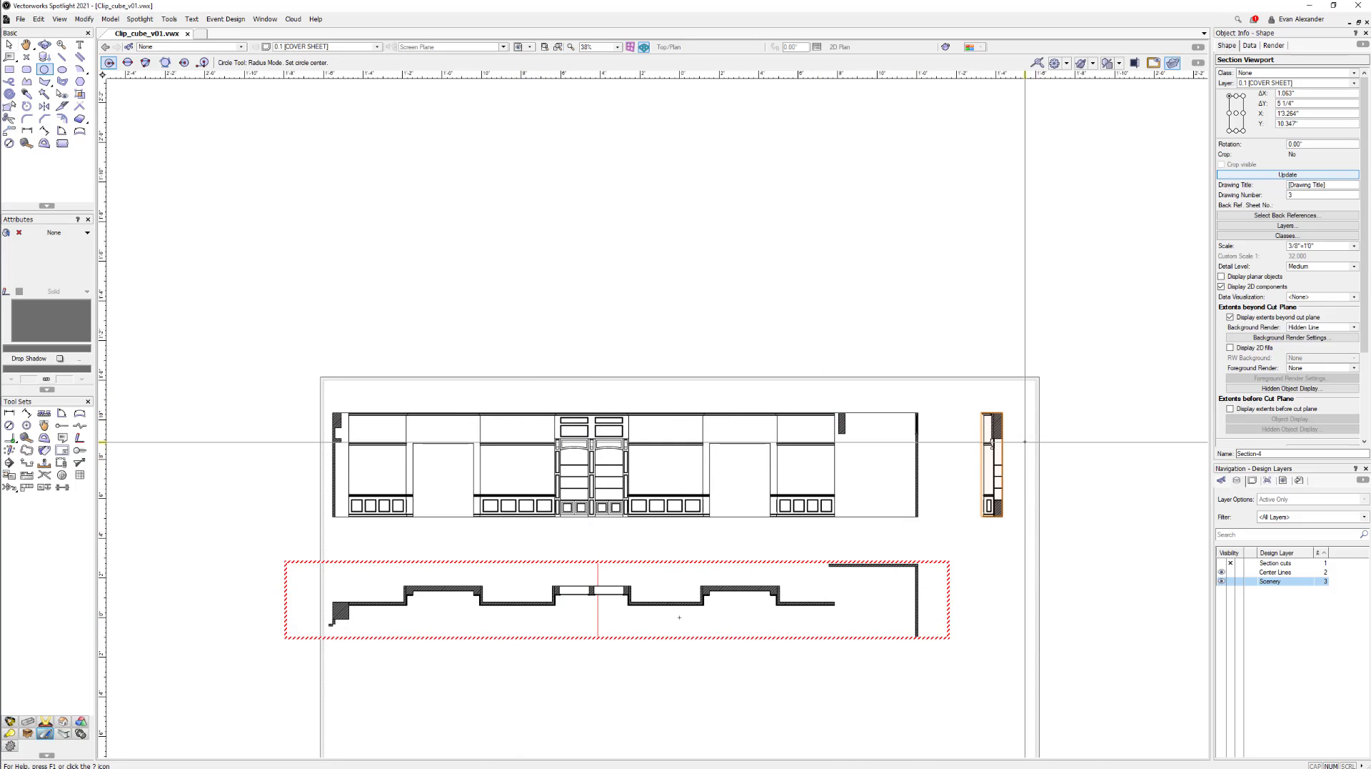
pyautogui.scroll(5, 1024, 442)
pyautogui.scroll(3, 1024, 442)
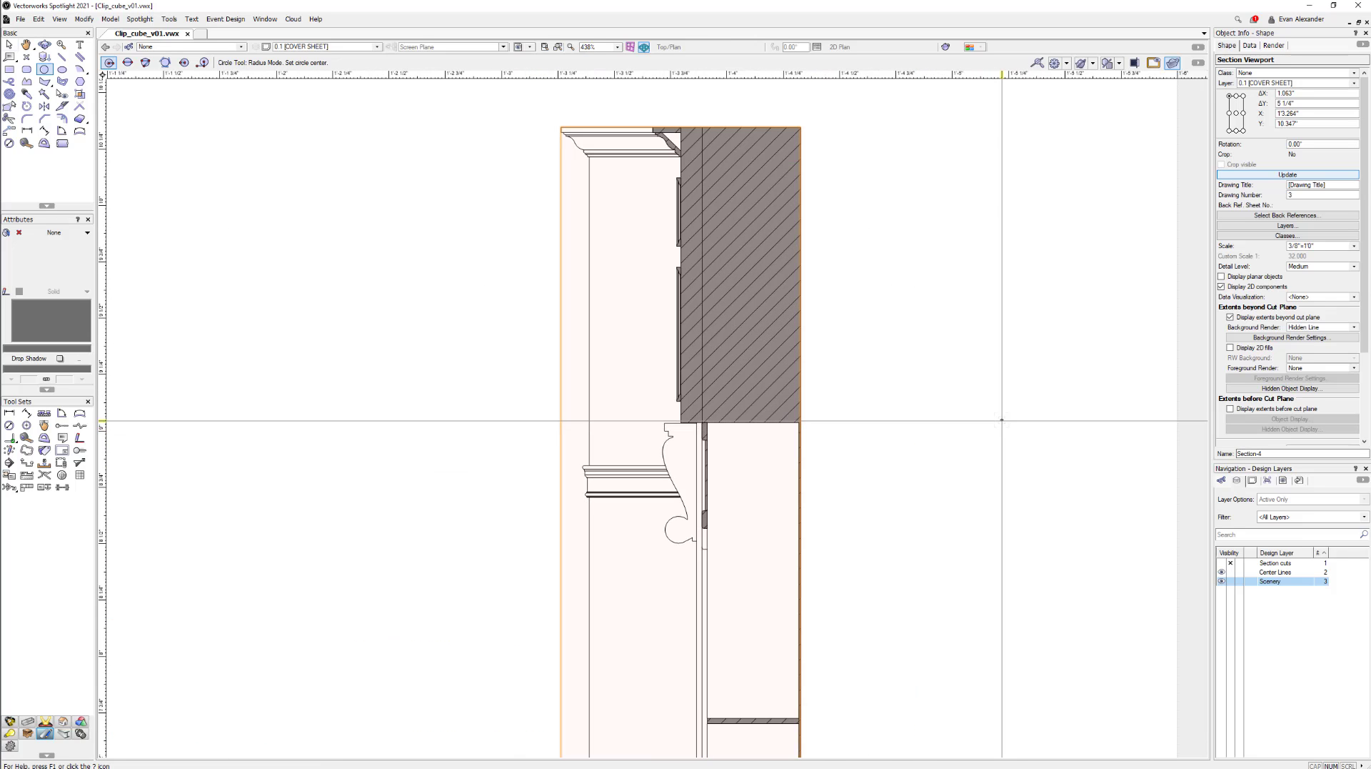
pyautogui.press('x')
pyautogui.scroll(-8, 1002, 420)
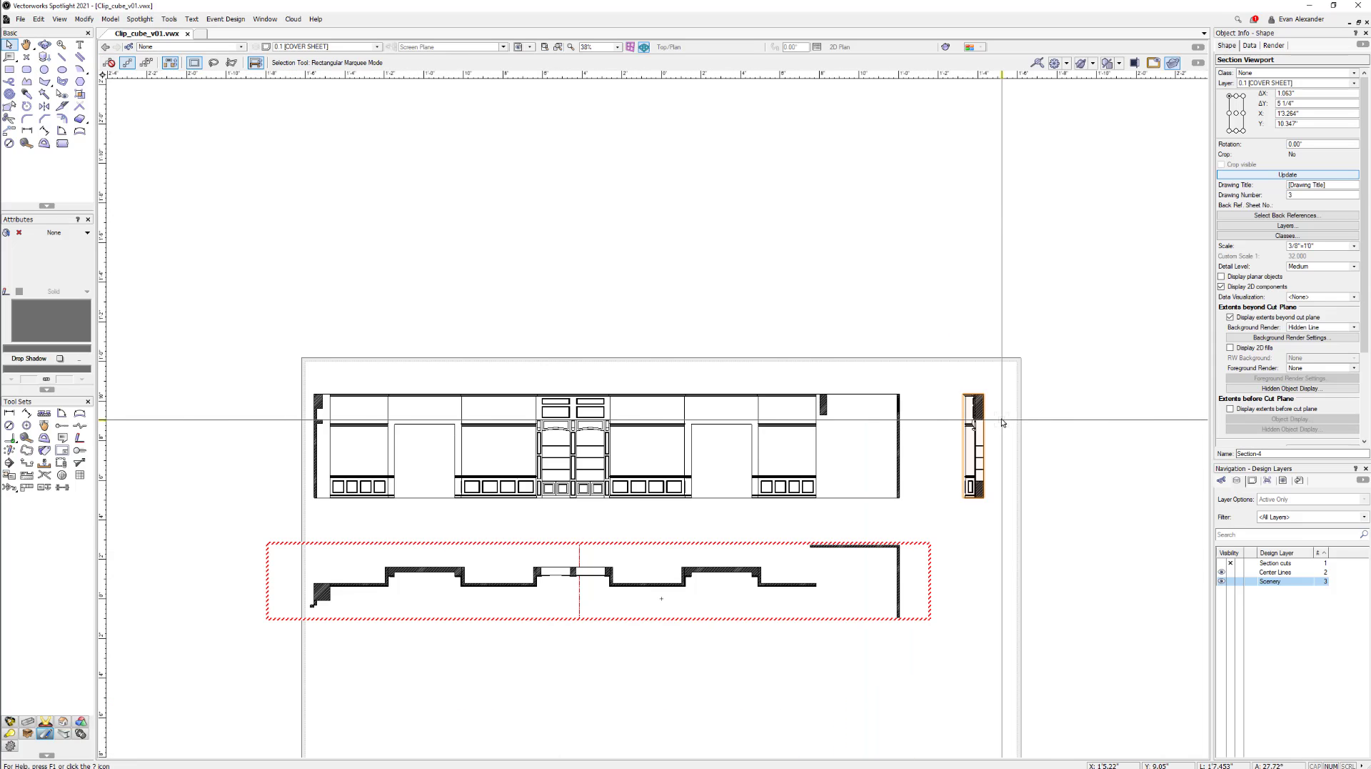
pyautogui.moveTo(918, 495); pyautogui.dragTo(928, 362, button='middle')
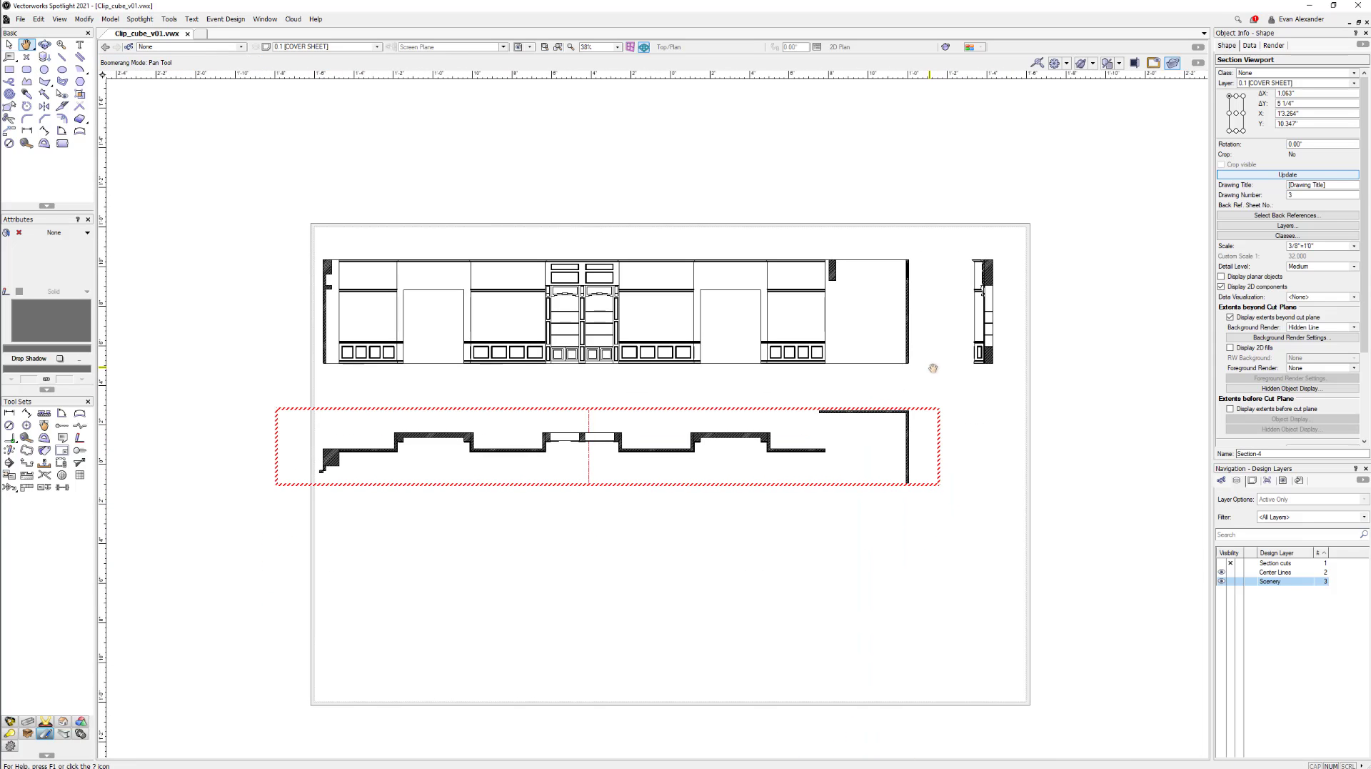
# - Update the out-of-date plan section viewport, then make Scenery the active design layer
pyautogui.click(911, 416)
pyautogui.click(910, 417)
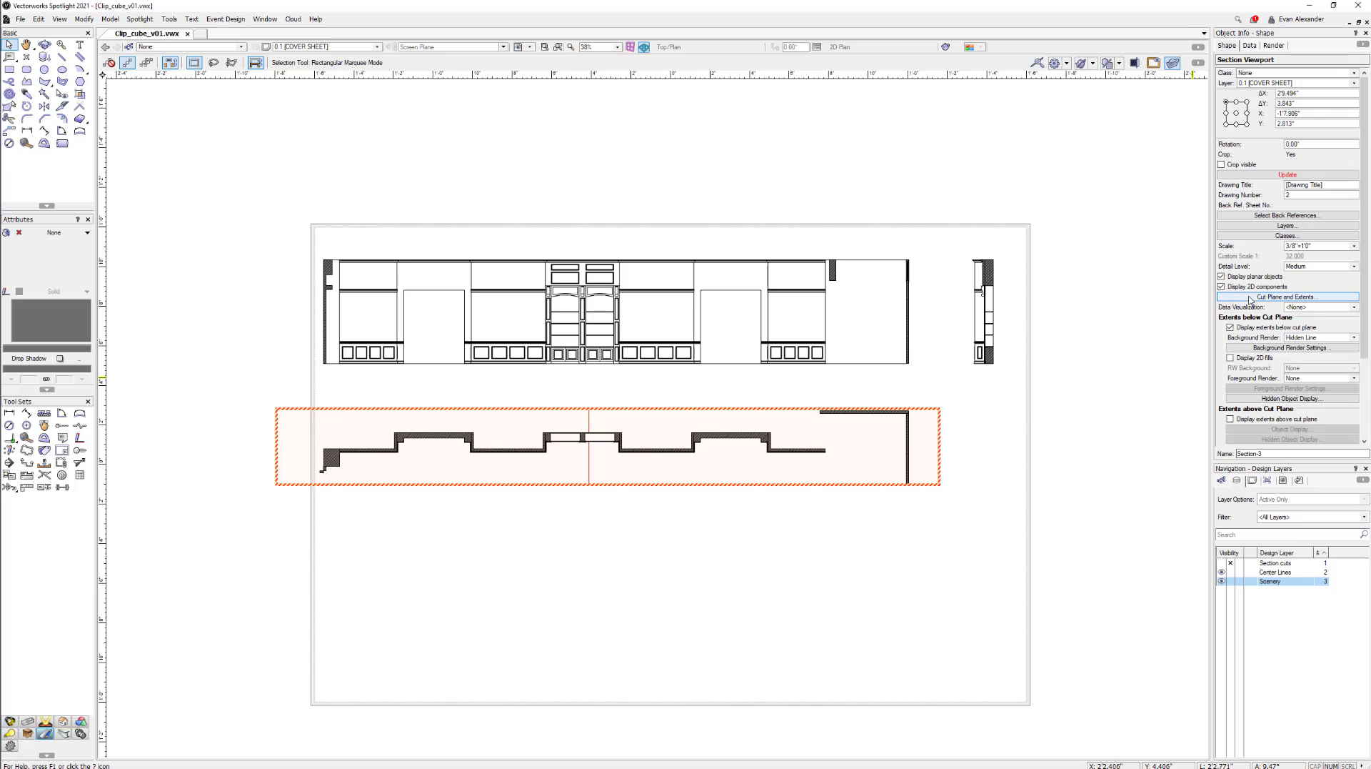
pyautogui.click(1290, 175)
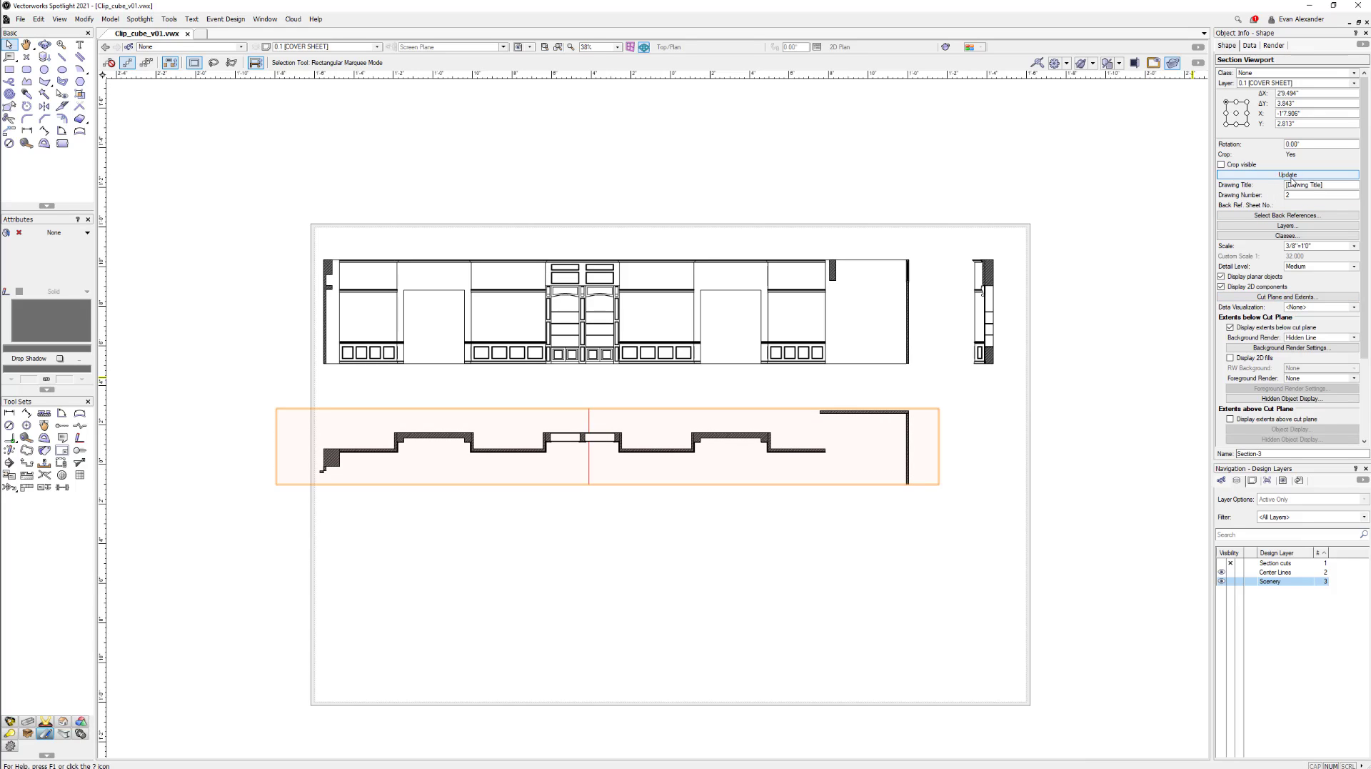
pyautogui.click(1251, 582)
# - Move the new section-elevation line onto the Section cuts layer
pyautogui.scroll(-2, 789, 440)
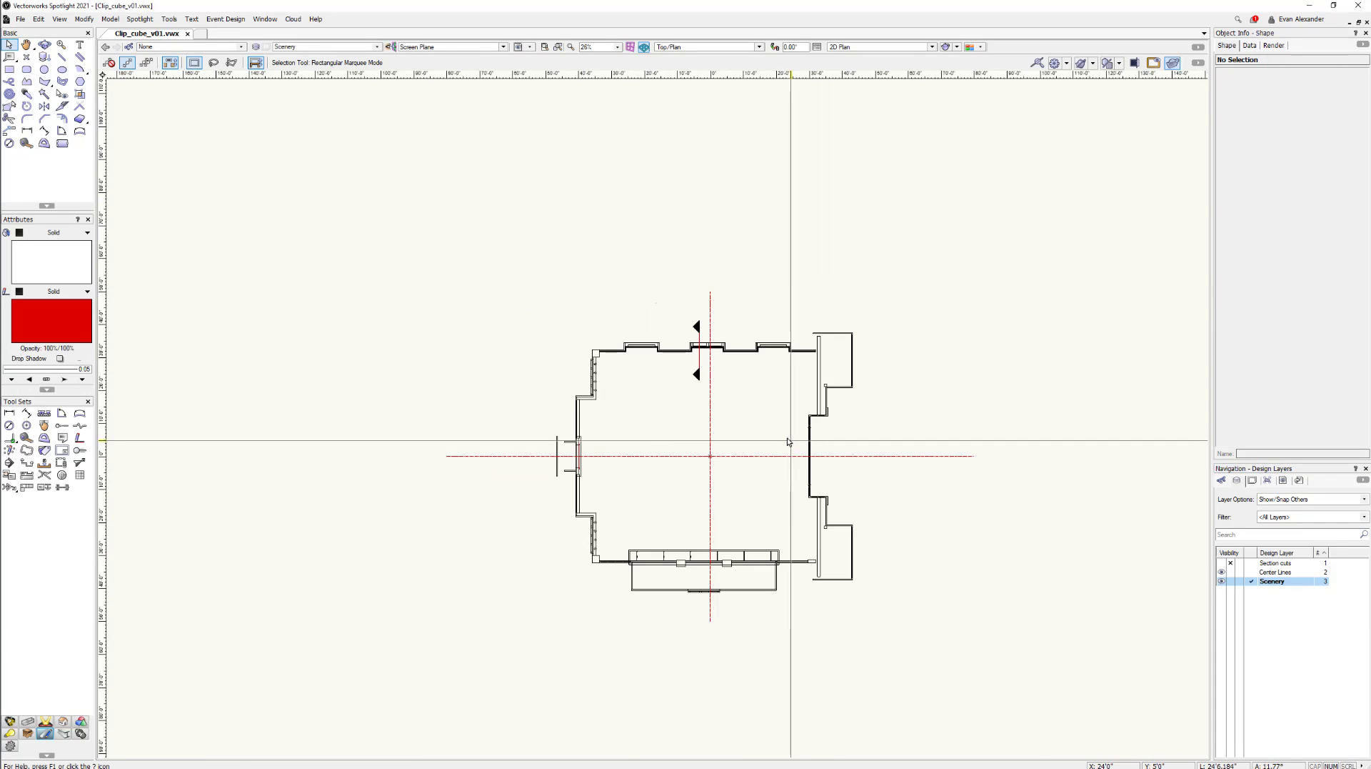
pyautogui.scroll(3, 740, 402)
pyautogui.click(648, 308)
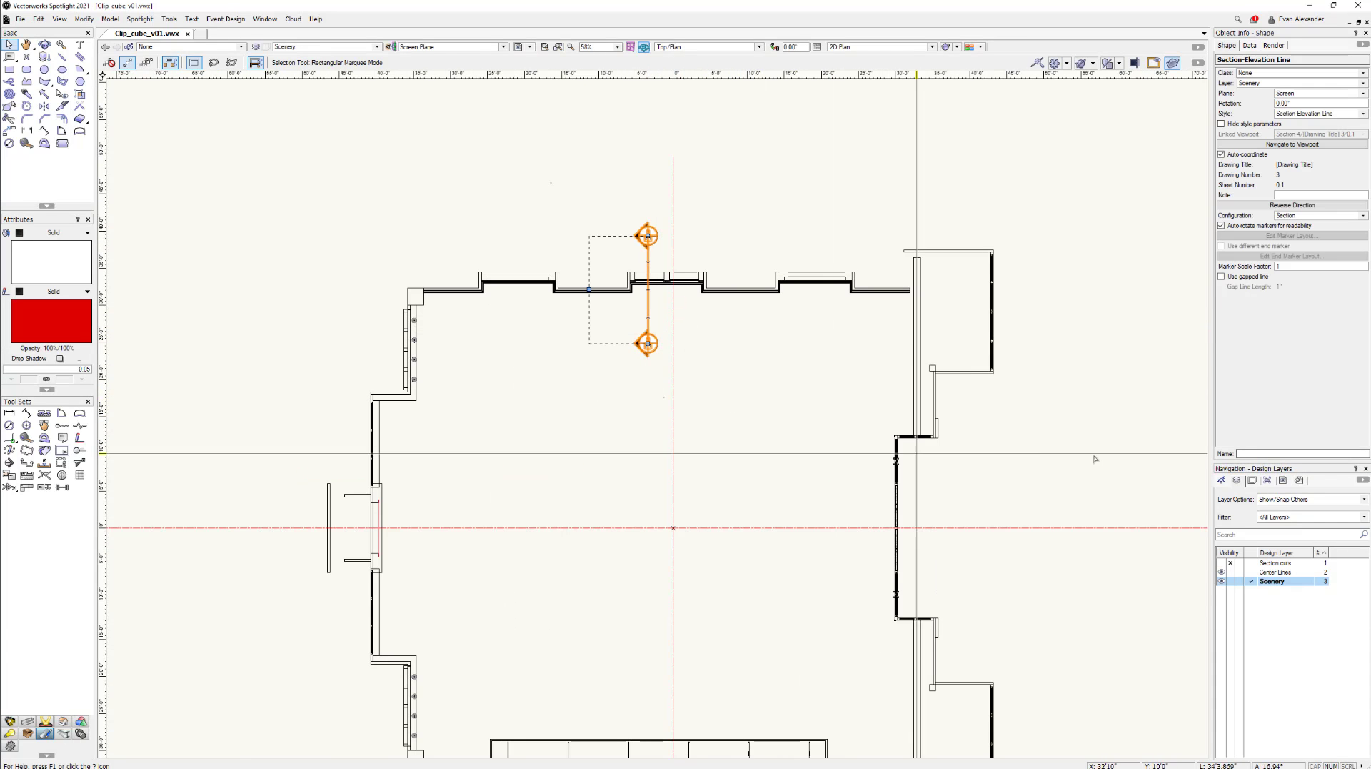
pyautogui.click(1290, 84)
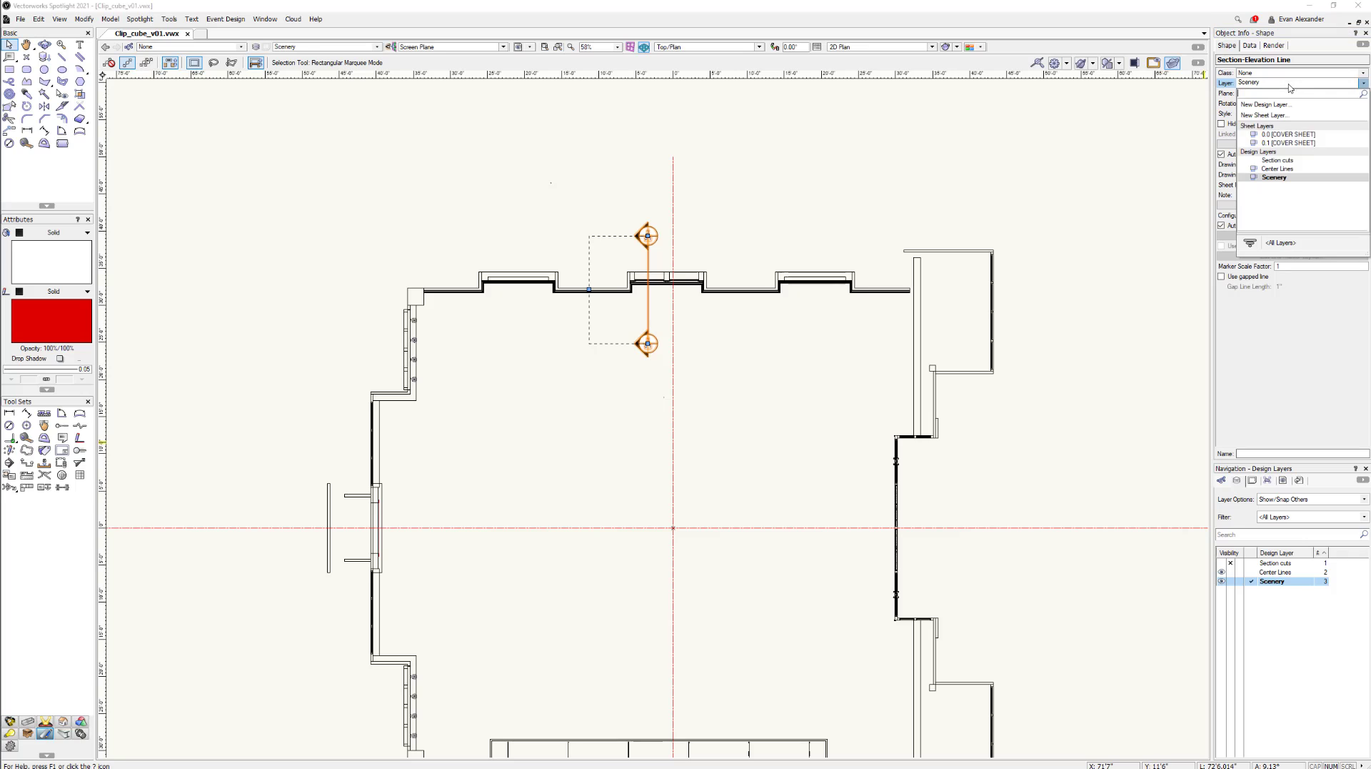
pyautogui.click(1252, 161)
# - Activate sheet layer 0.1 and check the side section viewport there
pyautogui.scroll(-3, 632, 436)
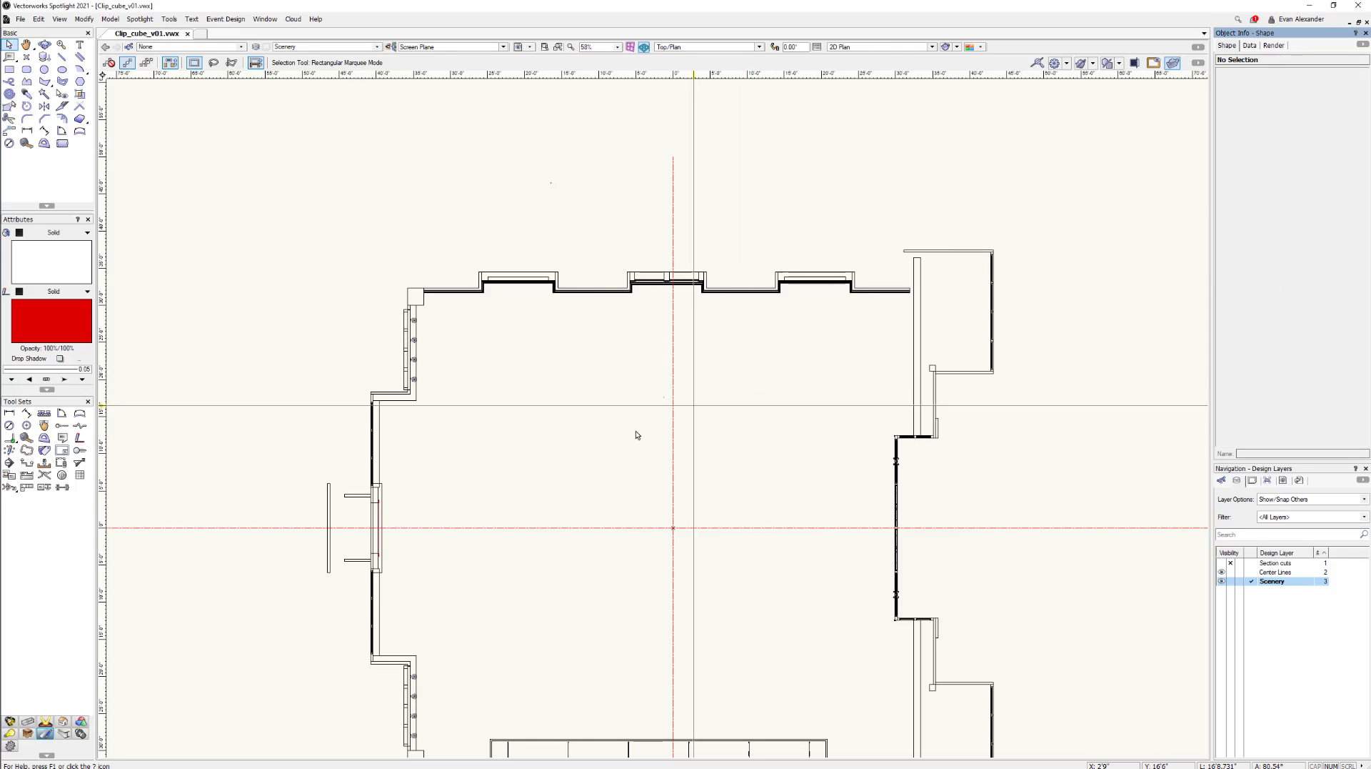
pyautogui.click(1252, 481)
pyautogui.click(1224, 556)
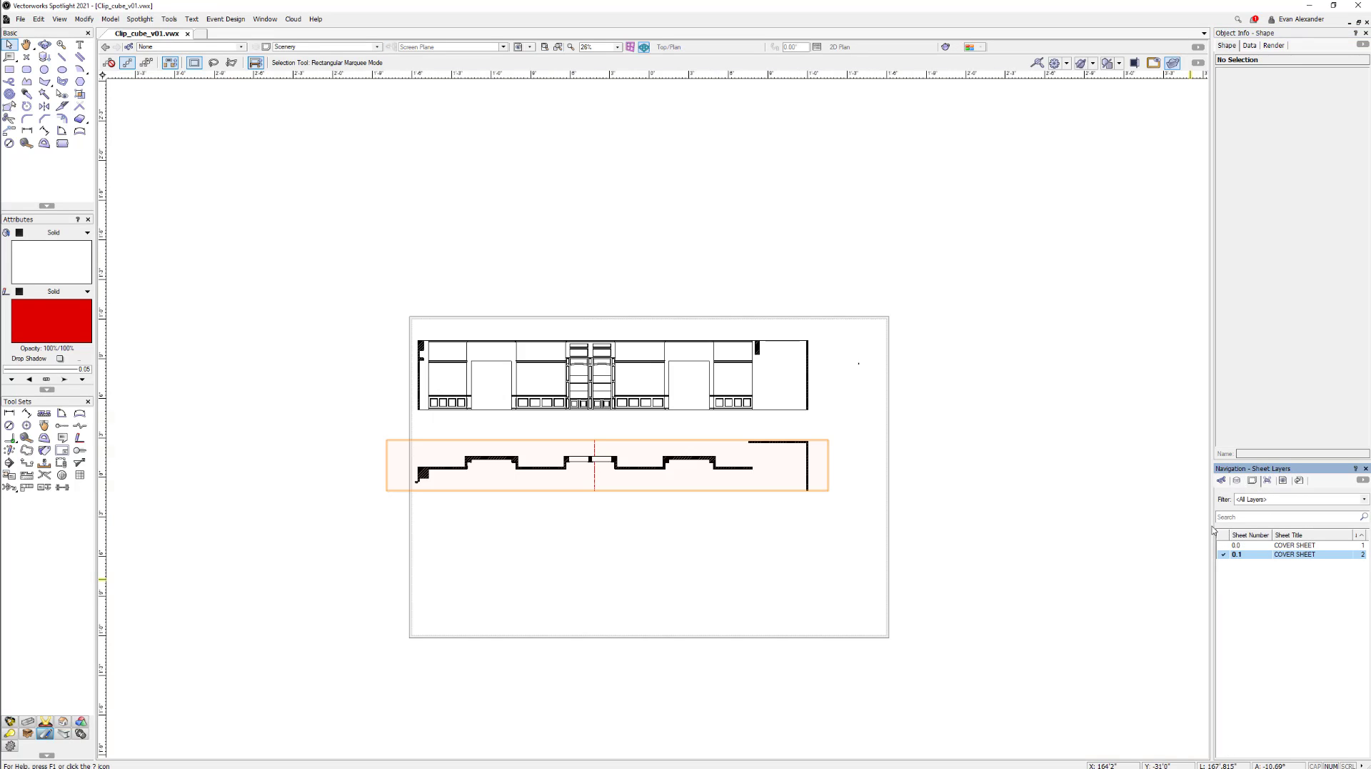
pyautogui.click(860, 375)
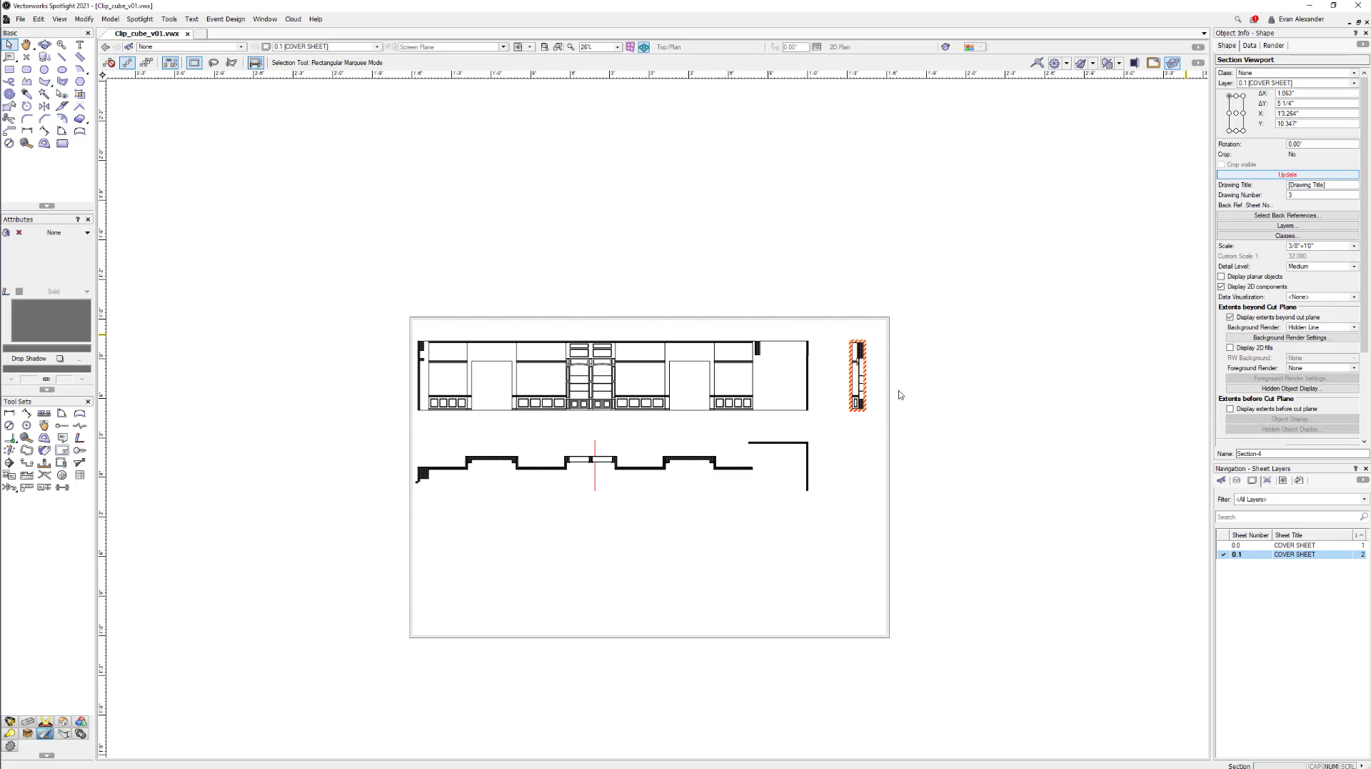
pyautogui.scroll(5, 859, 355)
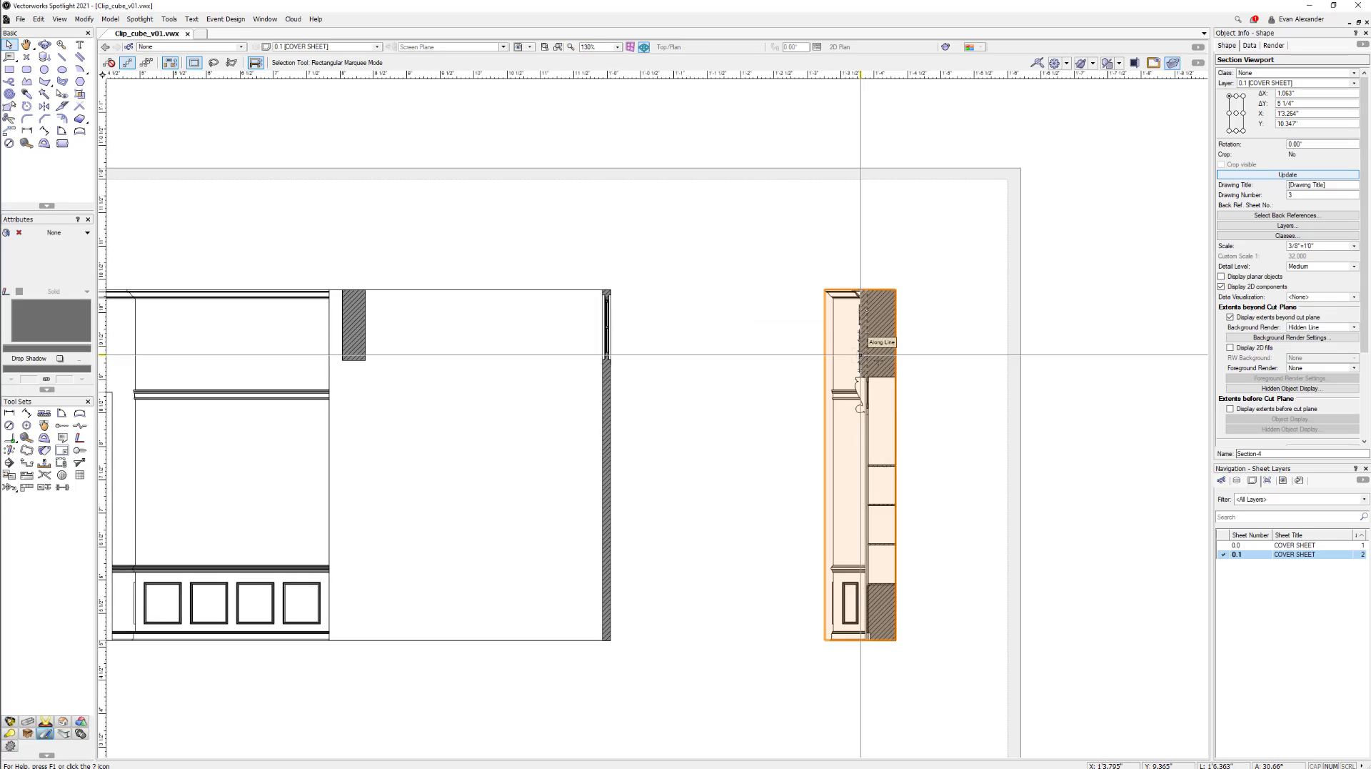
pyautogui.click(957, 364)
pyautogui.scroll(-5, 957, 364)
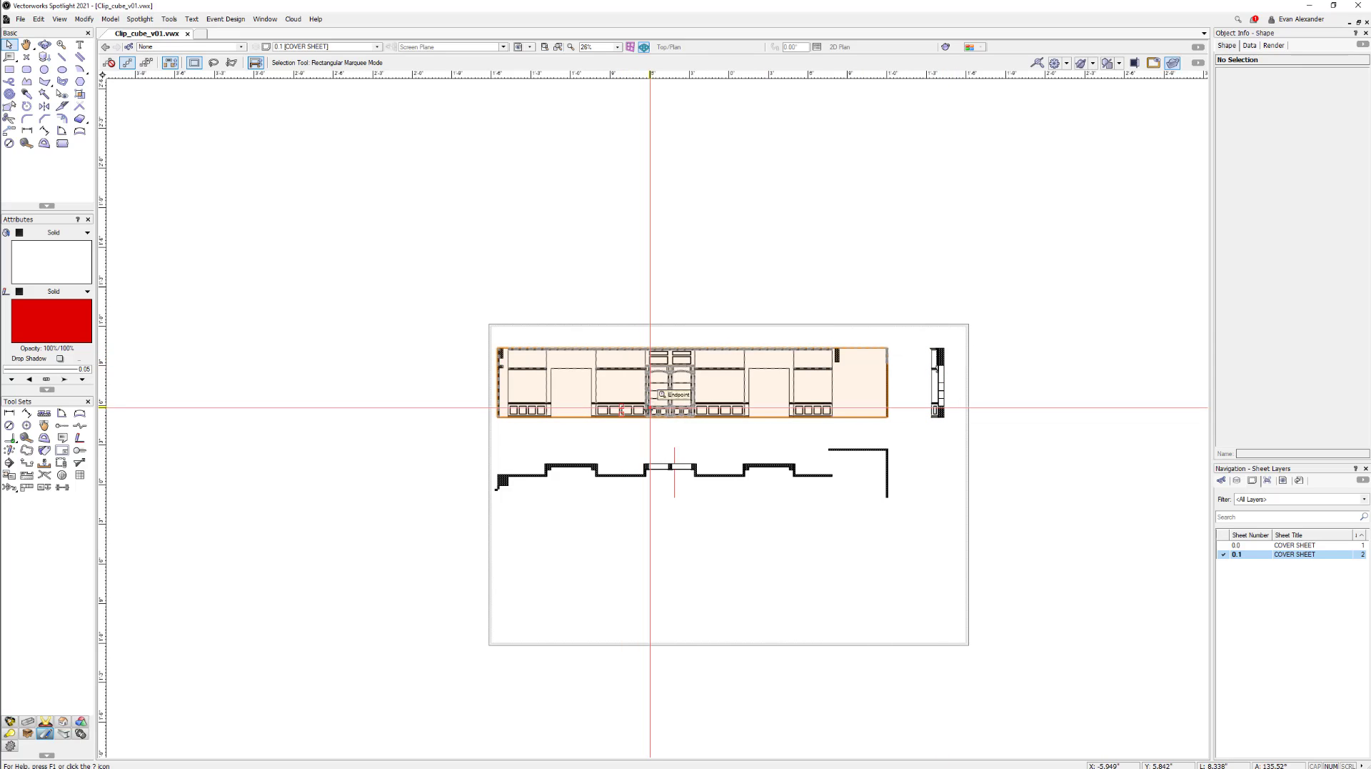
# - Hide Center Lines in the lower section viewport's layers, show its crop border, and update it
pyautogui.click(679, 482)
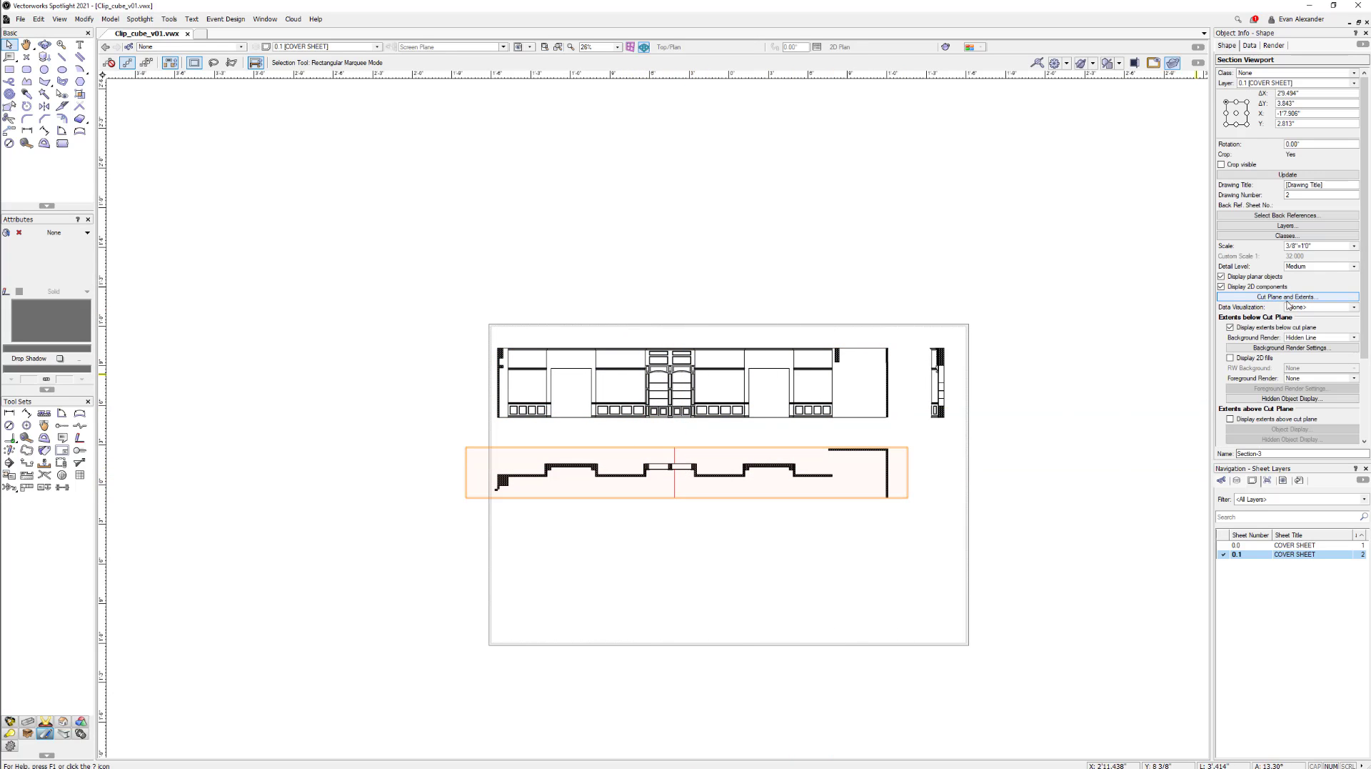
pyautogui.click(1288, 225)
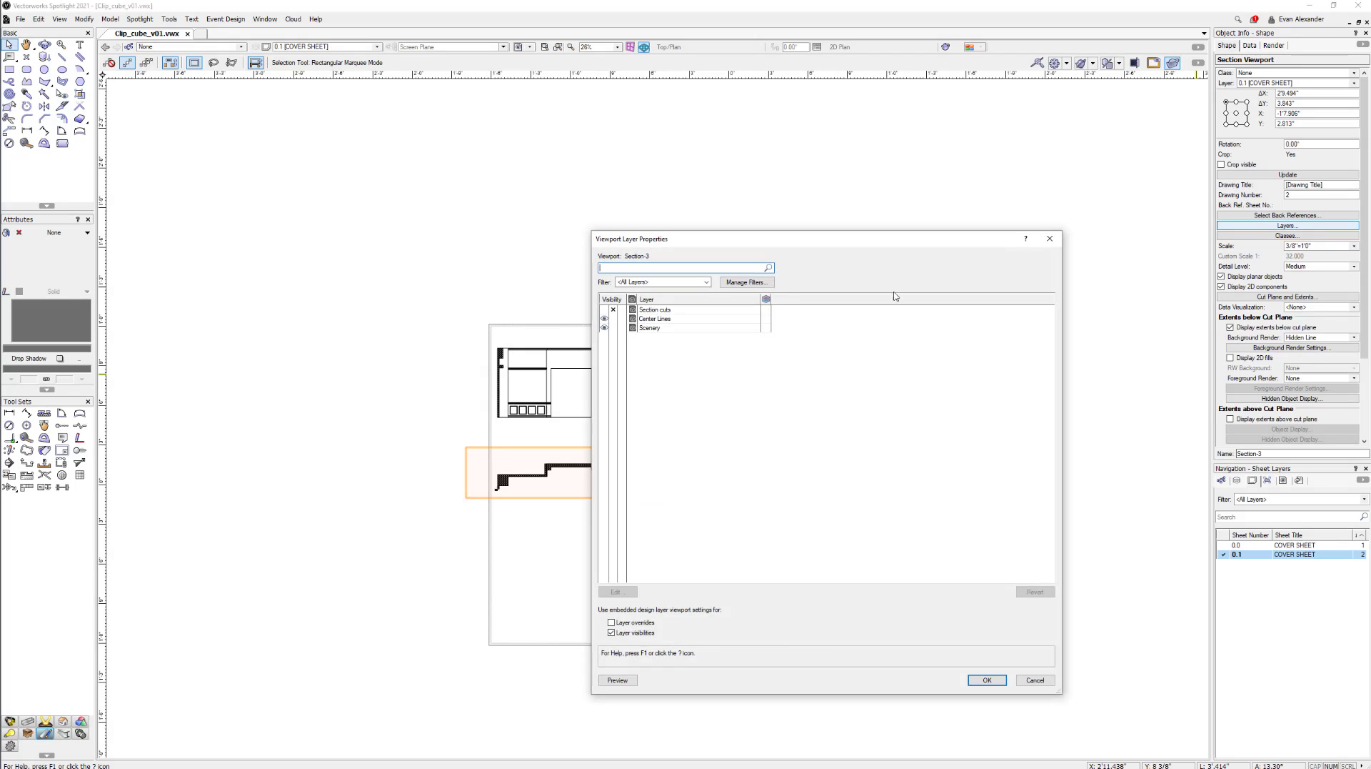
pyautogui.click(613, 318)
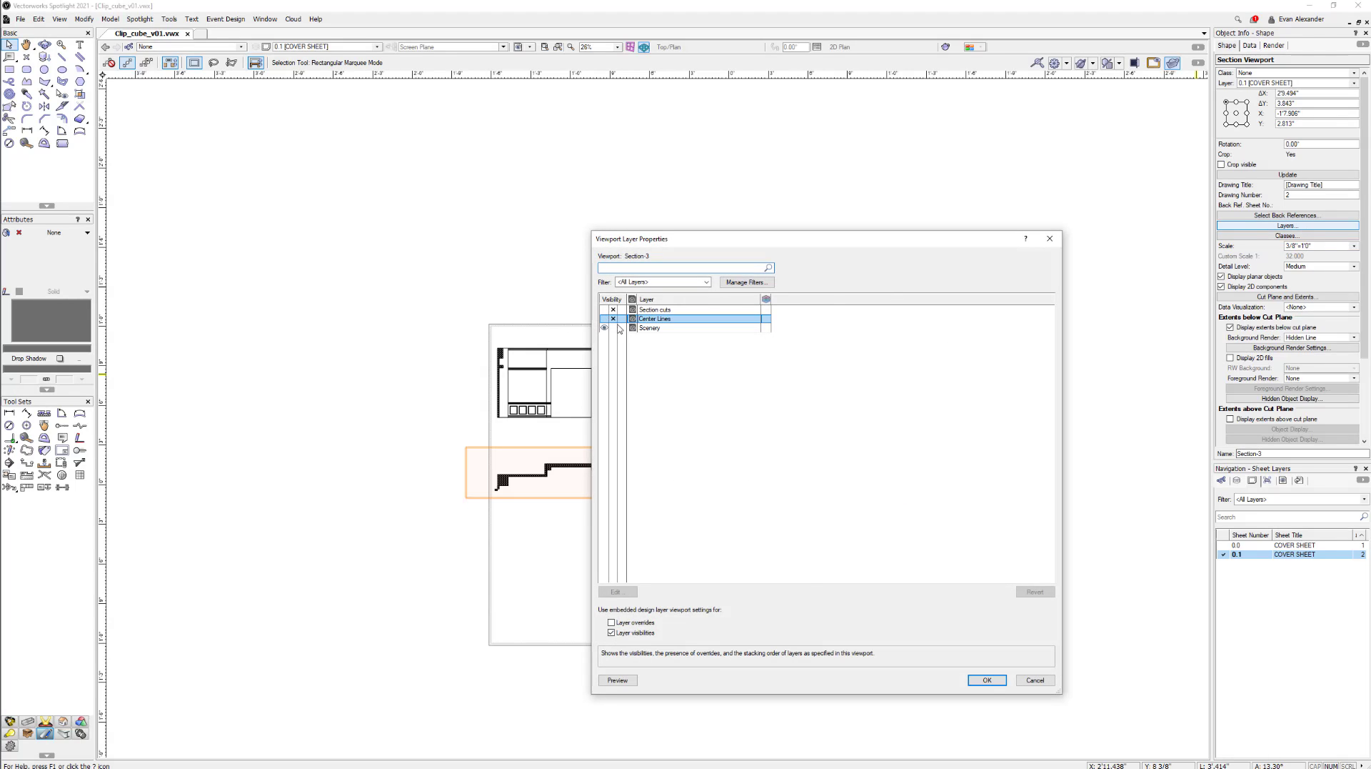
pyautogui.click(988, 682)
pyautogui.click(1295, 165)
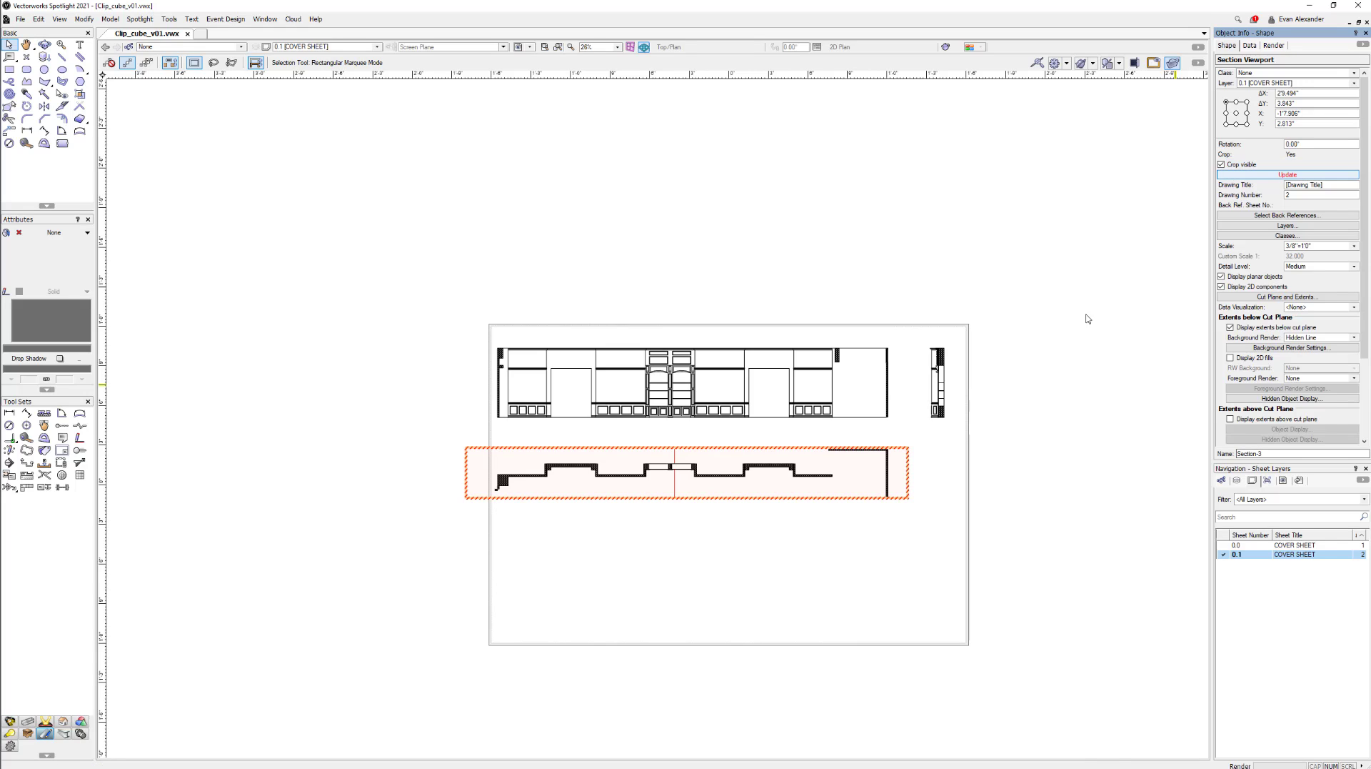
pyautogui.click(1283, 175)
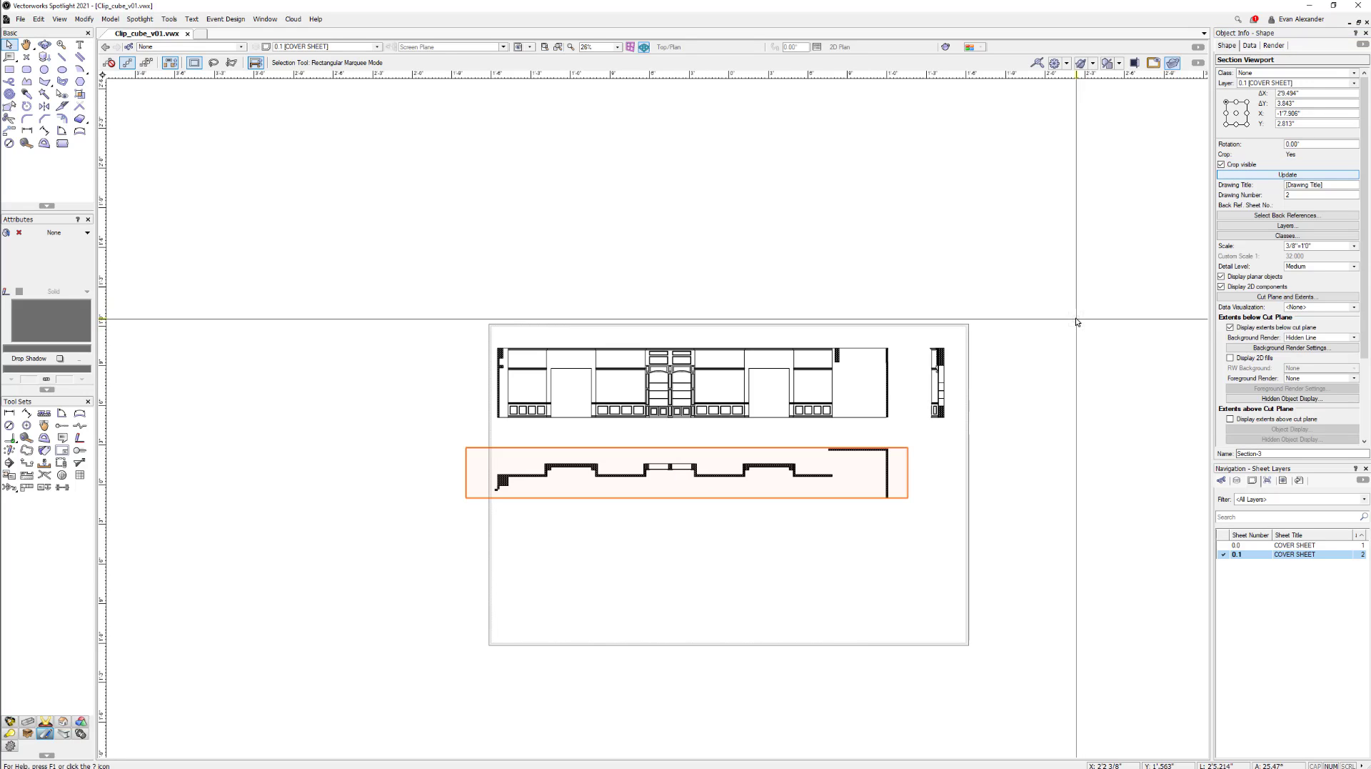
pyautogui.click(1085, 444)
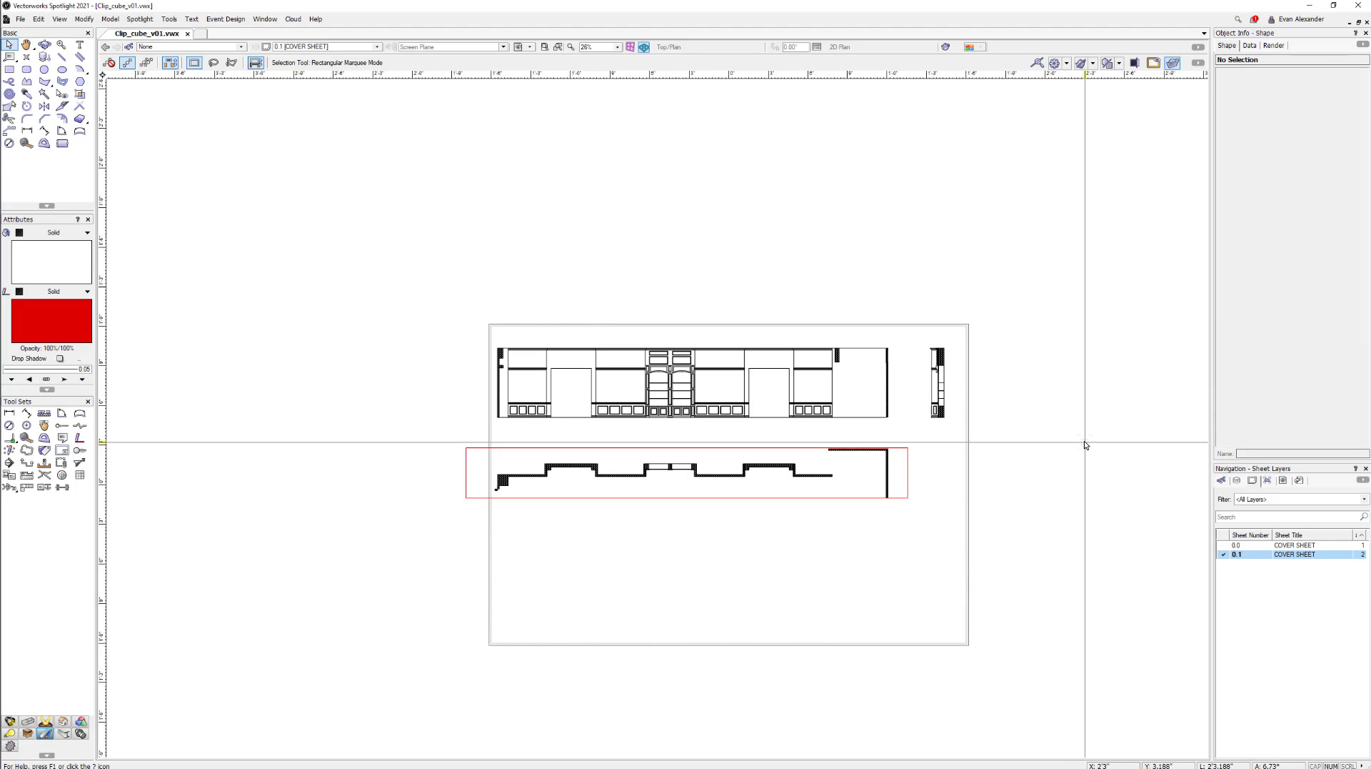
pyautogui.click(1239, 480)
pyautogui.doubleClick(1272, 581)
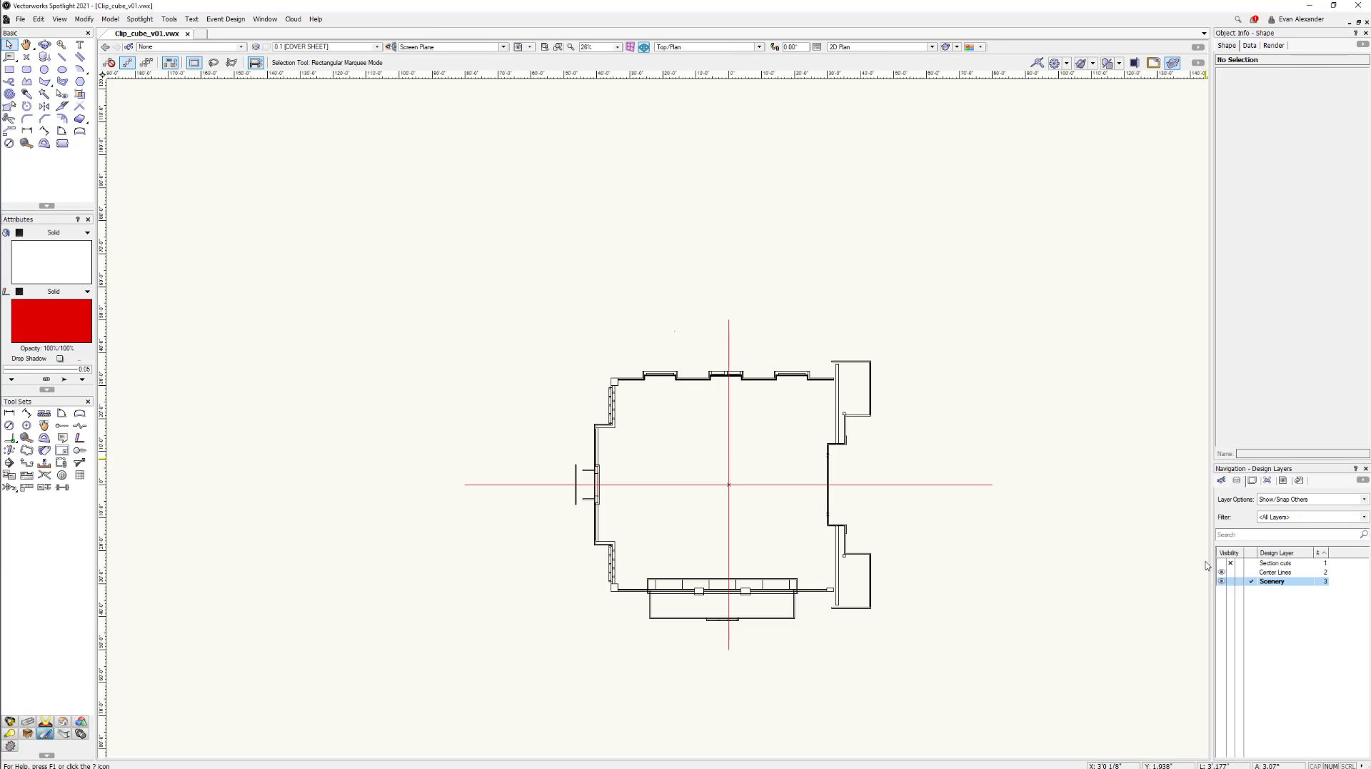
pyautogui.press('KP_1')
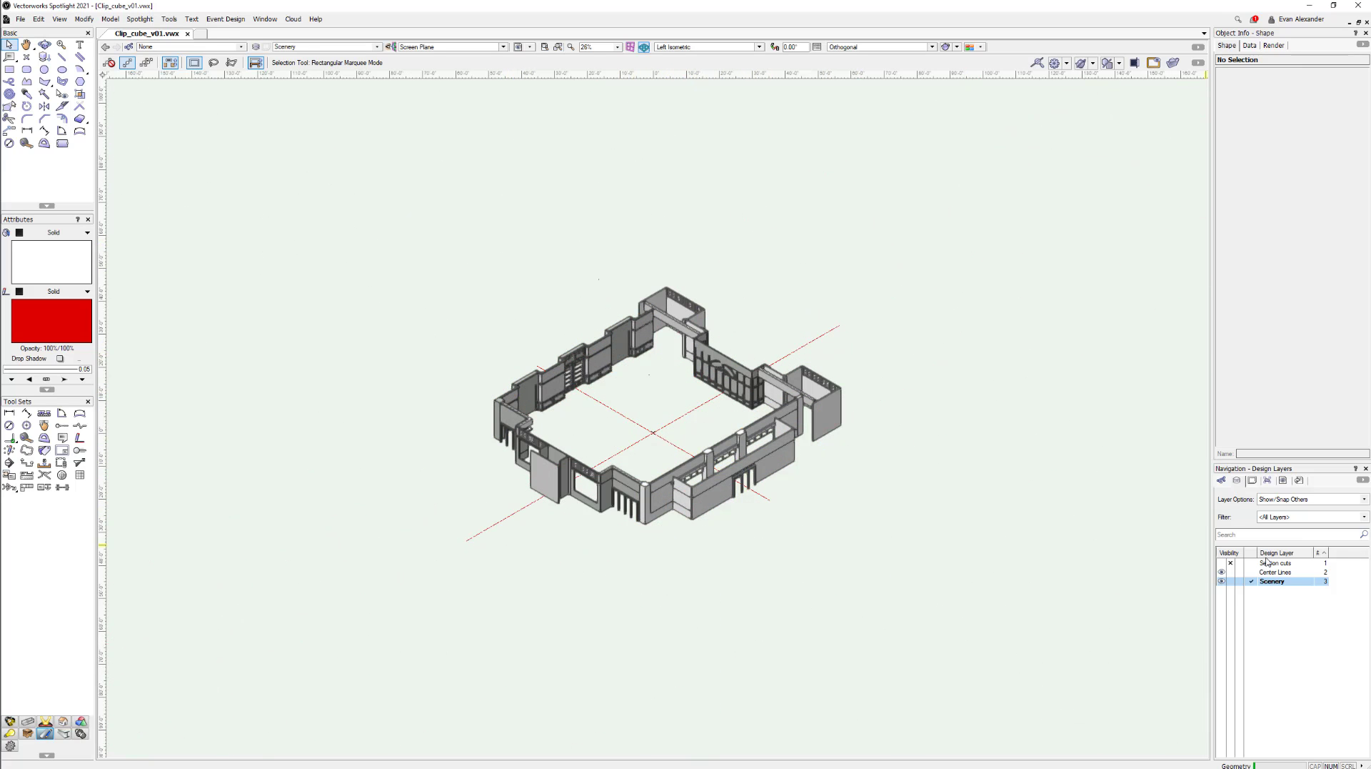
pyautogui.click(1238, 481)
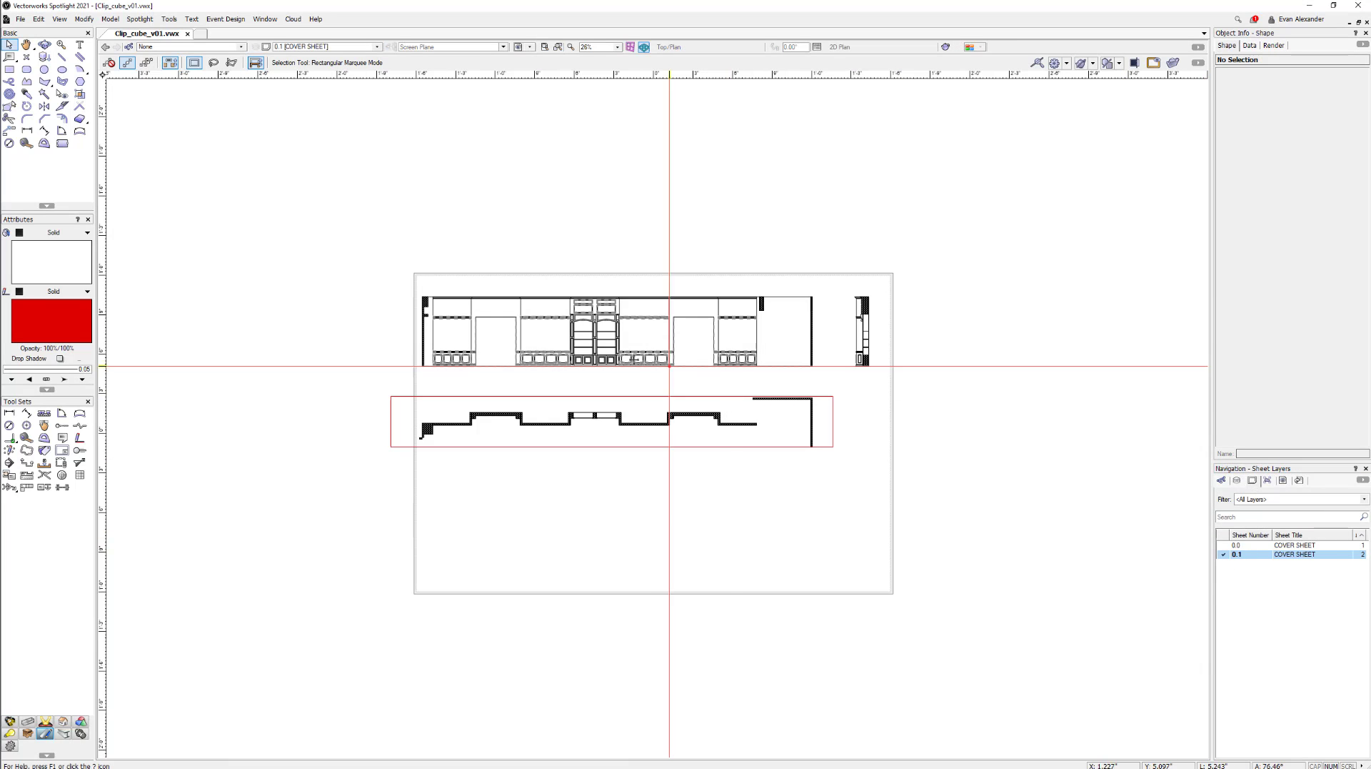
pyautogui.scroll(5, 600, 297)
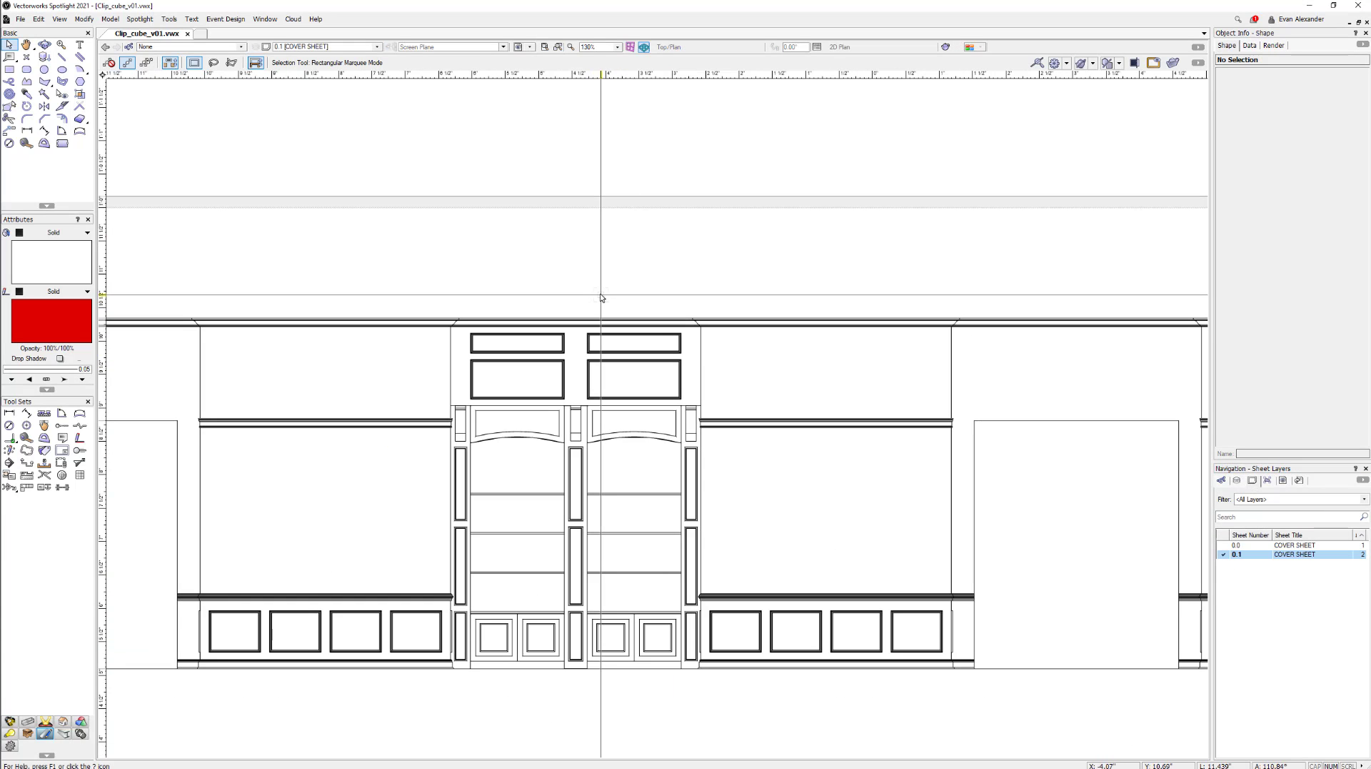
# - In the elevation viewport's annotations, dimension the door opening widths 8'-2" and 8'-8"
pyautogui.doubleClick(702, 392)
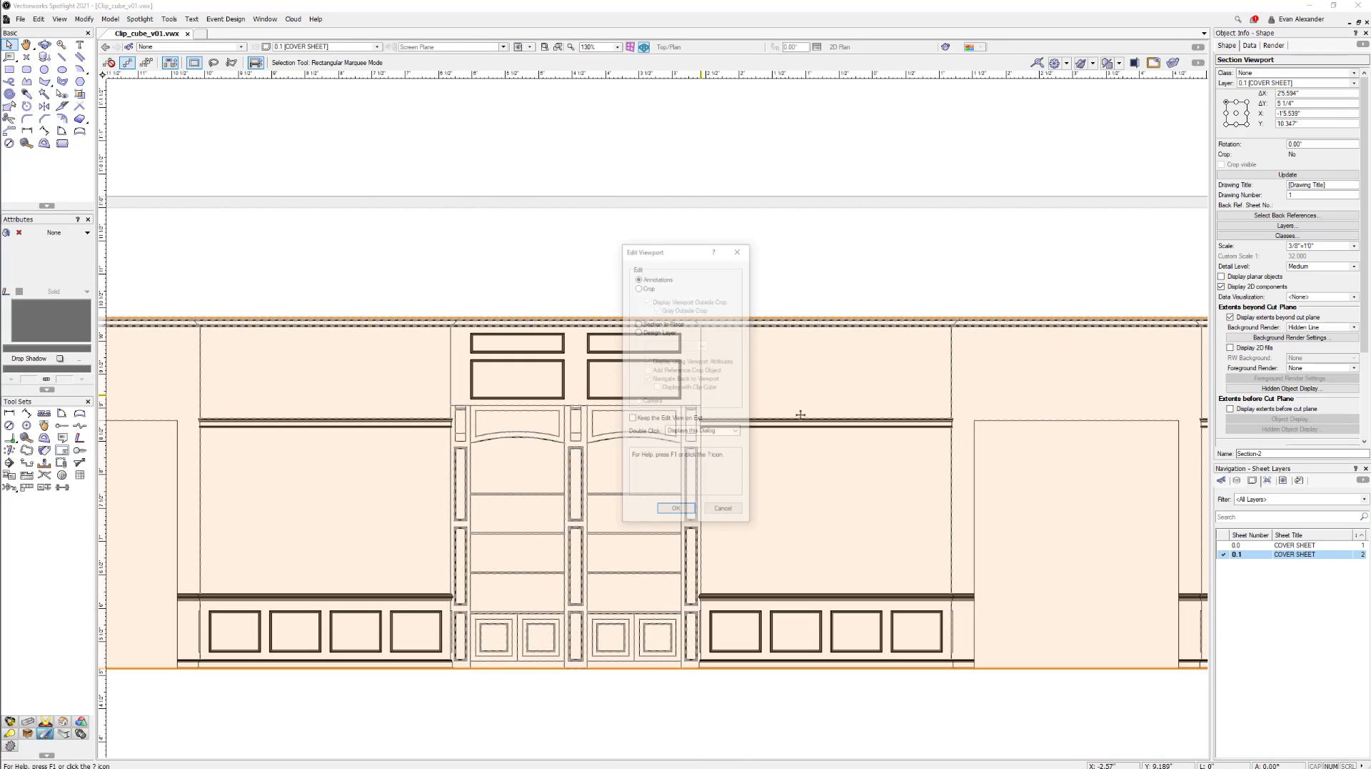
pyautogui.click(676, 511)
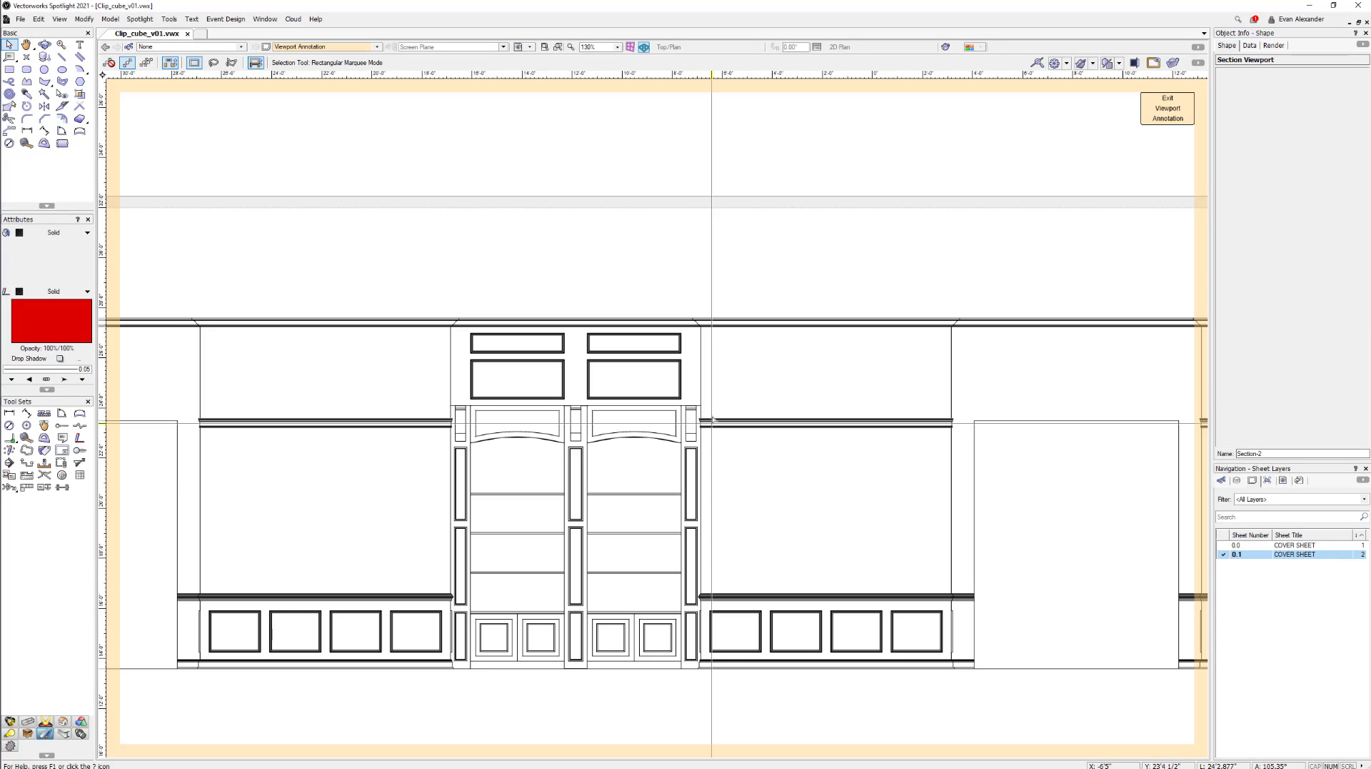
pyautogui.scroll(-2, 714, 423)
pyautogui.press('d')
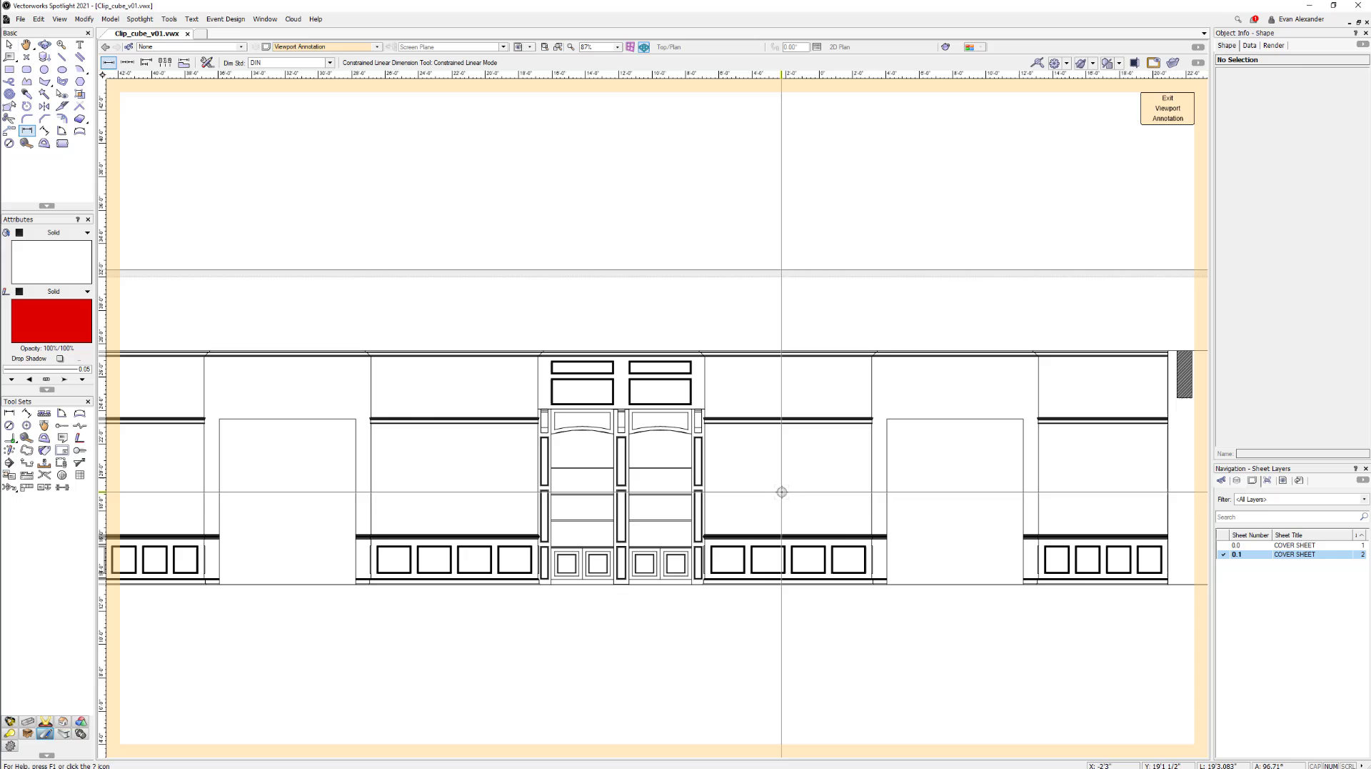
pyautogui.click(886, 586)
pyautogui.click(1023, 584)
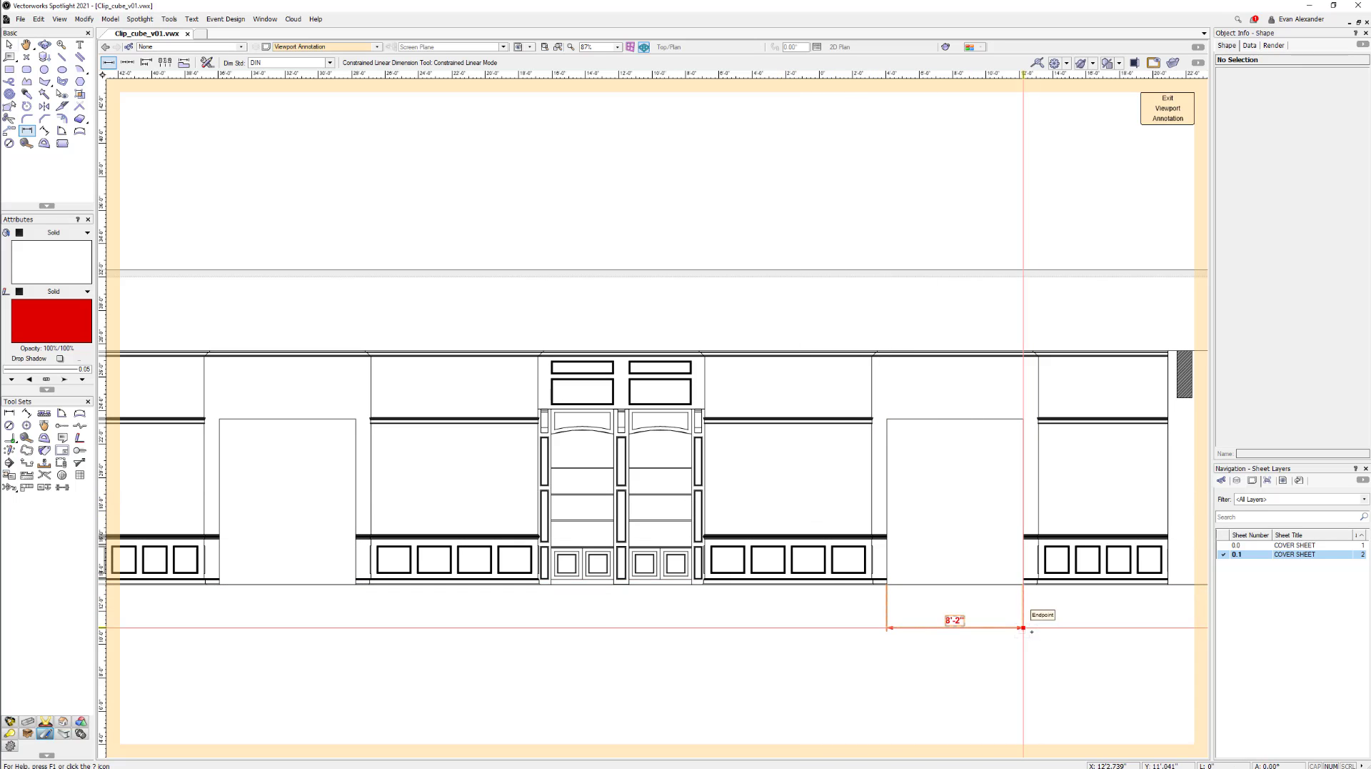
pyautogui.click(1036, 628)
pyautogui.click(1022, 583)
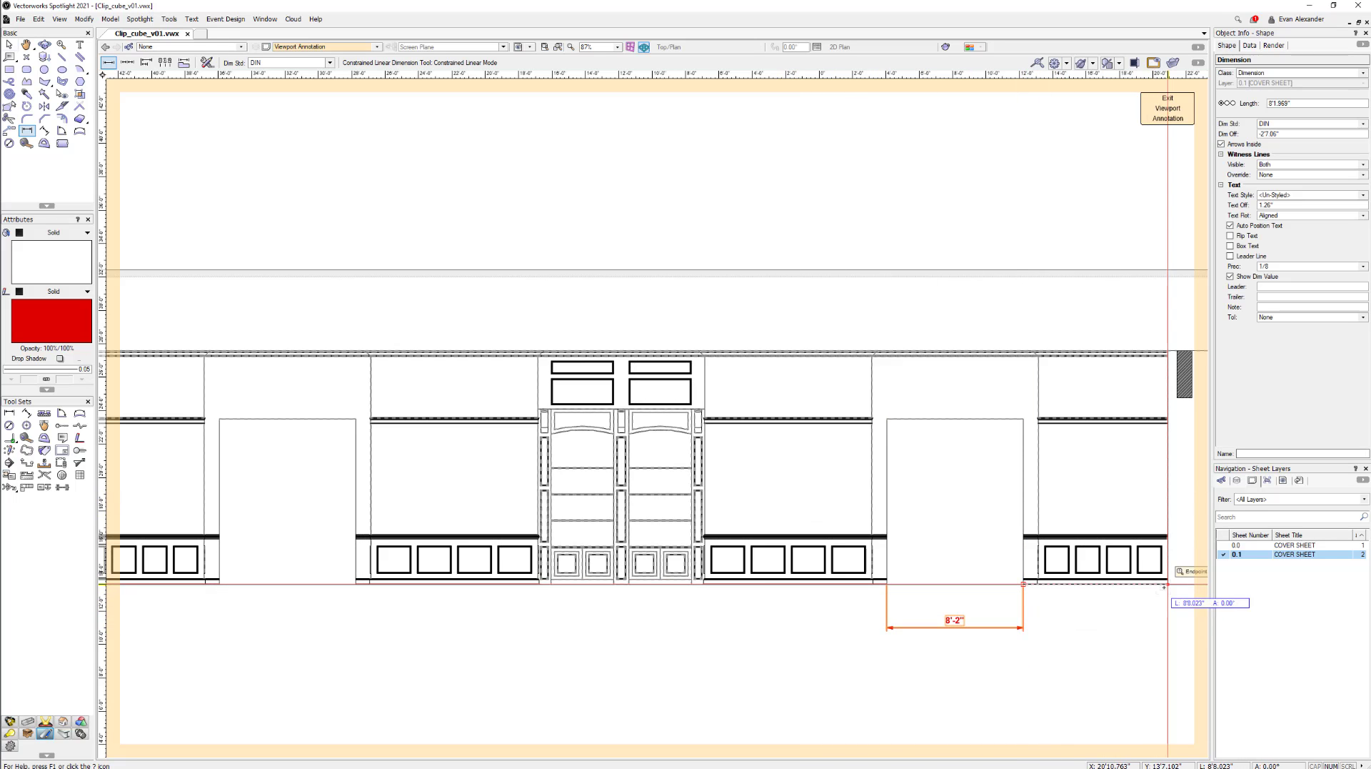
pyautogui.click(1165, 585)
pyautogui.click(1071, 628)
# - At the elevation's right end, add the 2'-10" post, 14'-0" wall height and 2'-9 1/2" dimensions
pyautogui.moveTo(1047, 590); pyautogui.dragTo(821, 590, button='middle')
pyautogui.moveTo(1043, 554); pyautogui.dragTo(888, 554, button='middle')
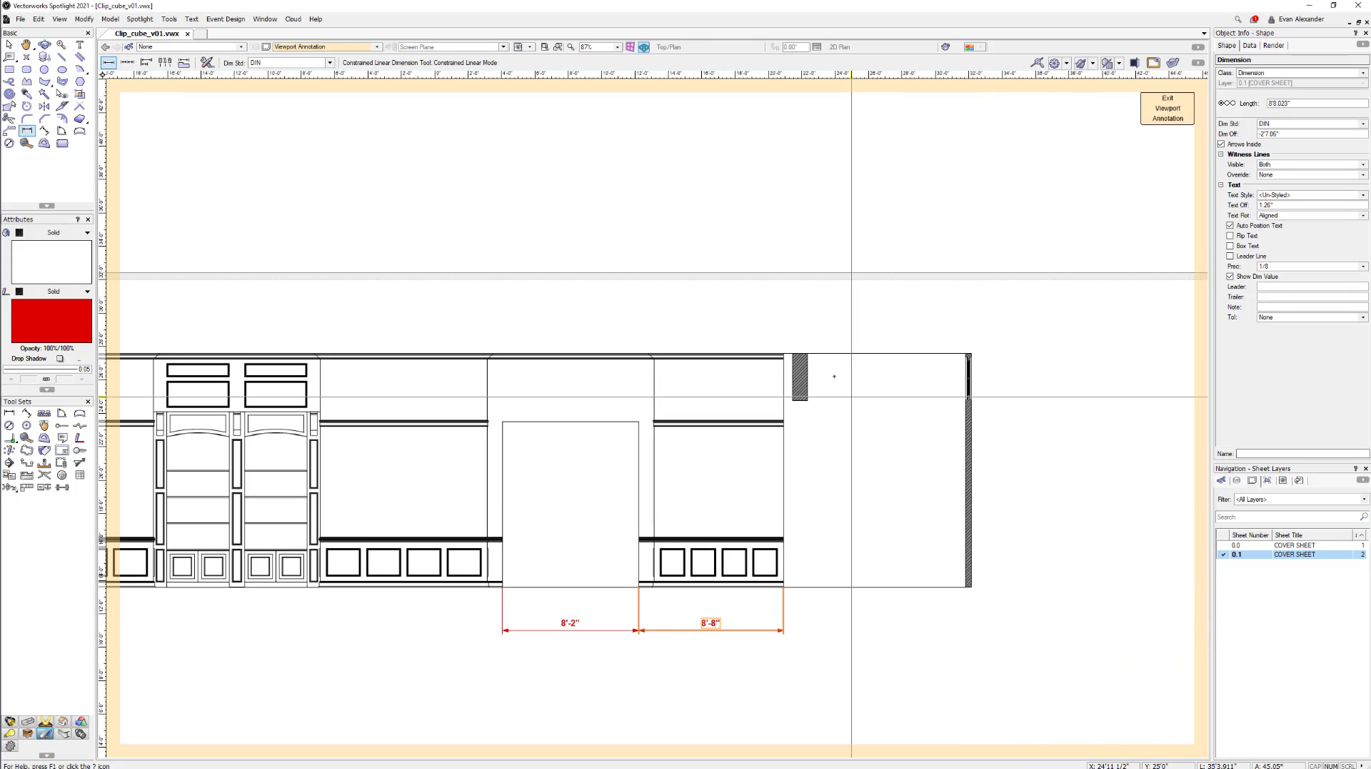
pyautogui.click(808, 354)
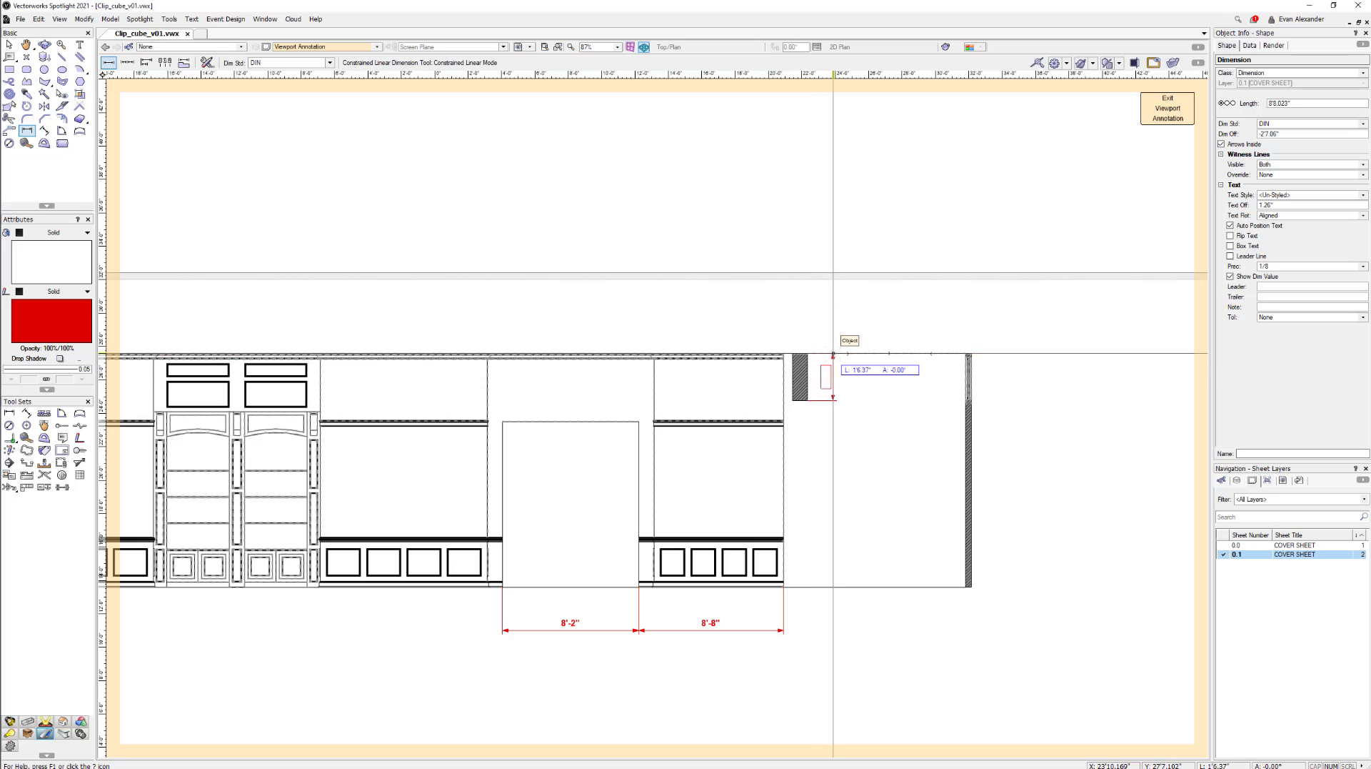
pyautogui.click(833, 353)
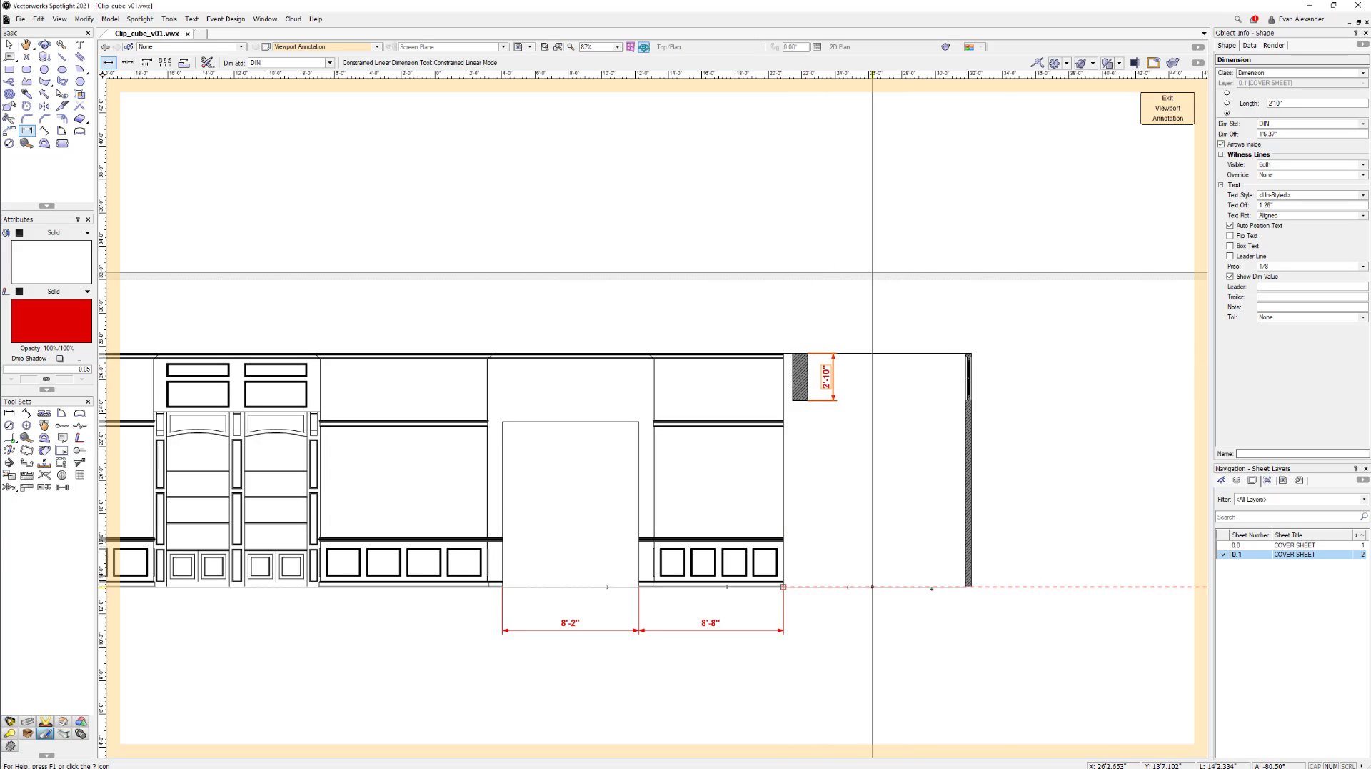
pyautogui.click(969, 587)
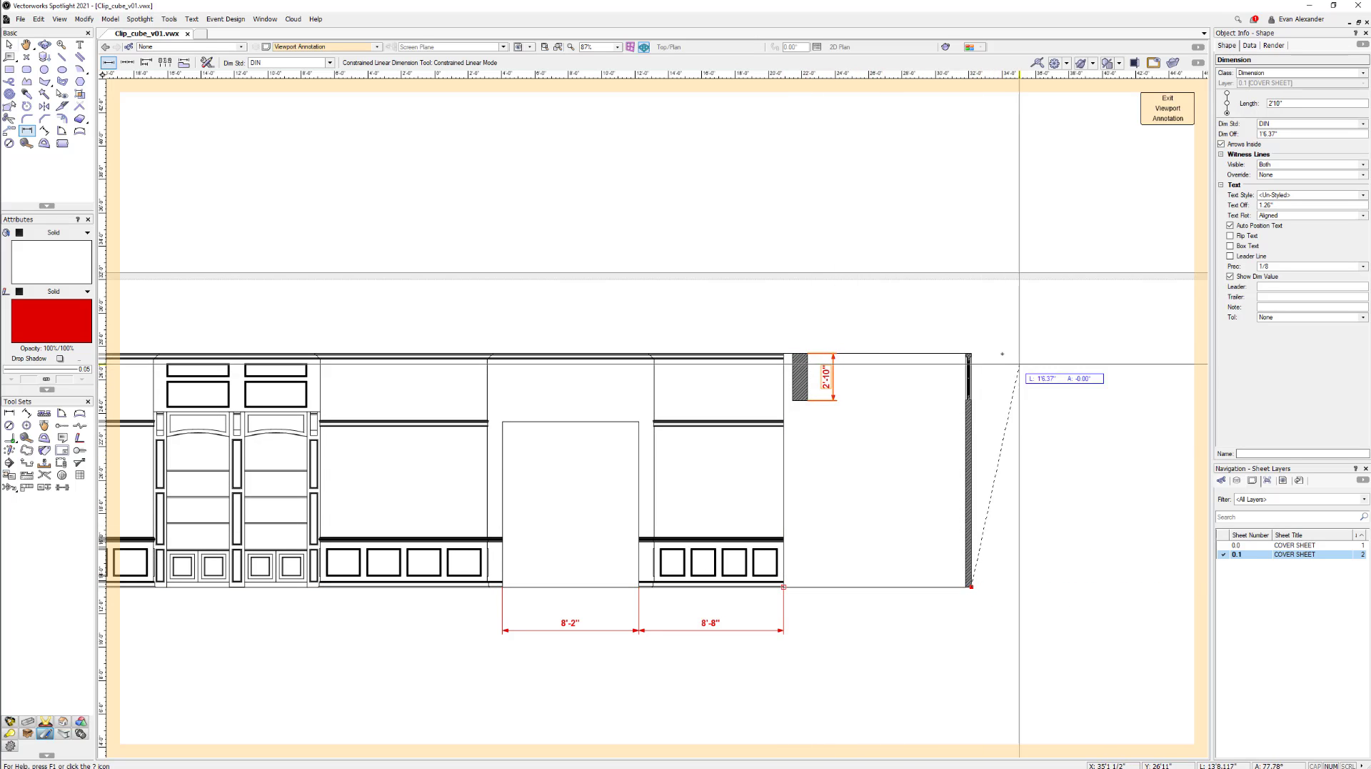
pyautogui.click(969, 353)
pyautogui.click(1014, 360)
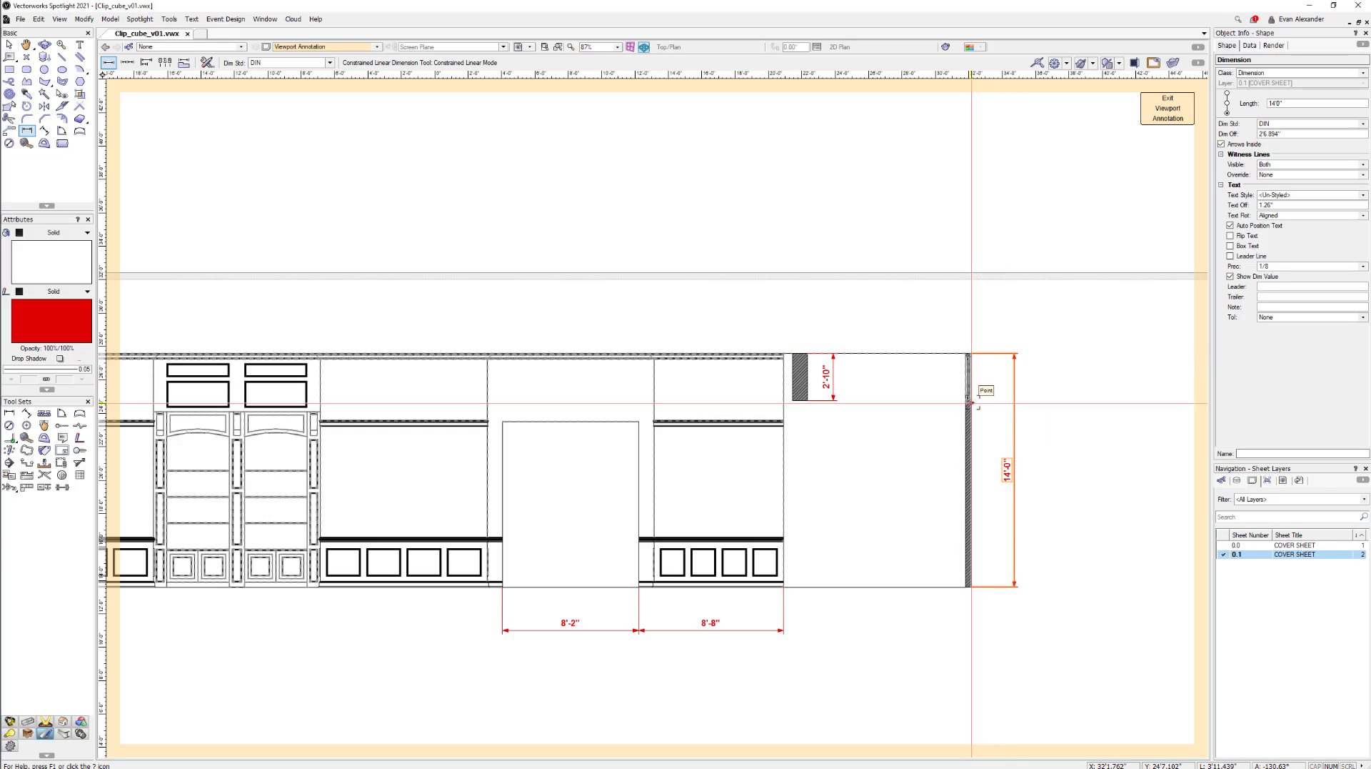
pyautogui.click(970, 355)
pyautogui.click(969, 398)
pyautogui.click(993, 397)
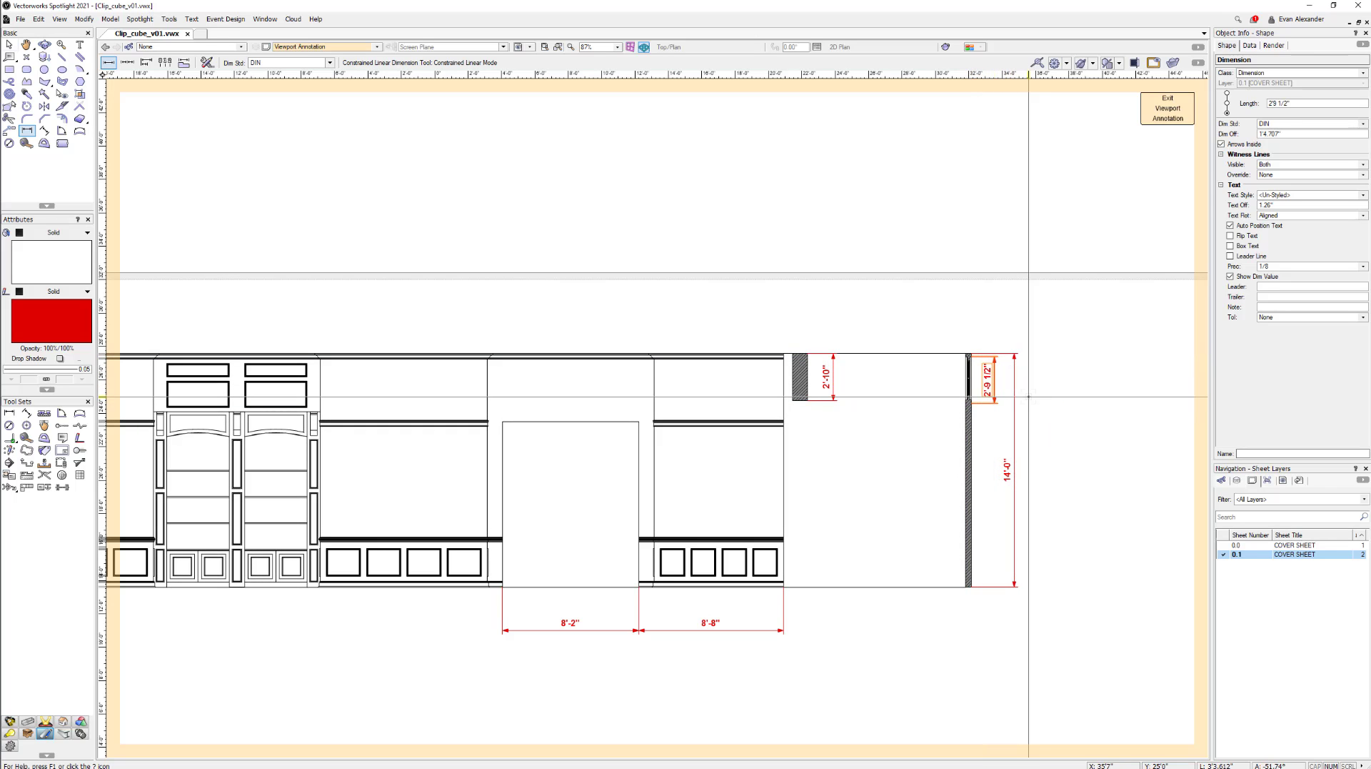
# - Dimension the door top with an 8'-2" width
pyautogui.moveTo(503, 422); pyautogui.dragTo(818, 344, button='middle')
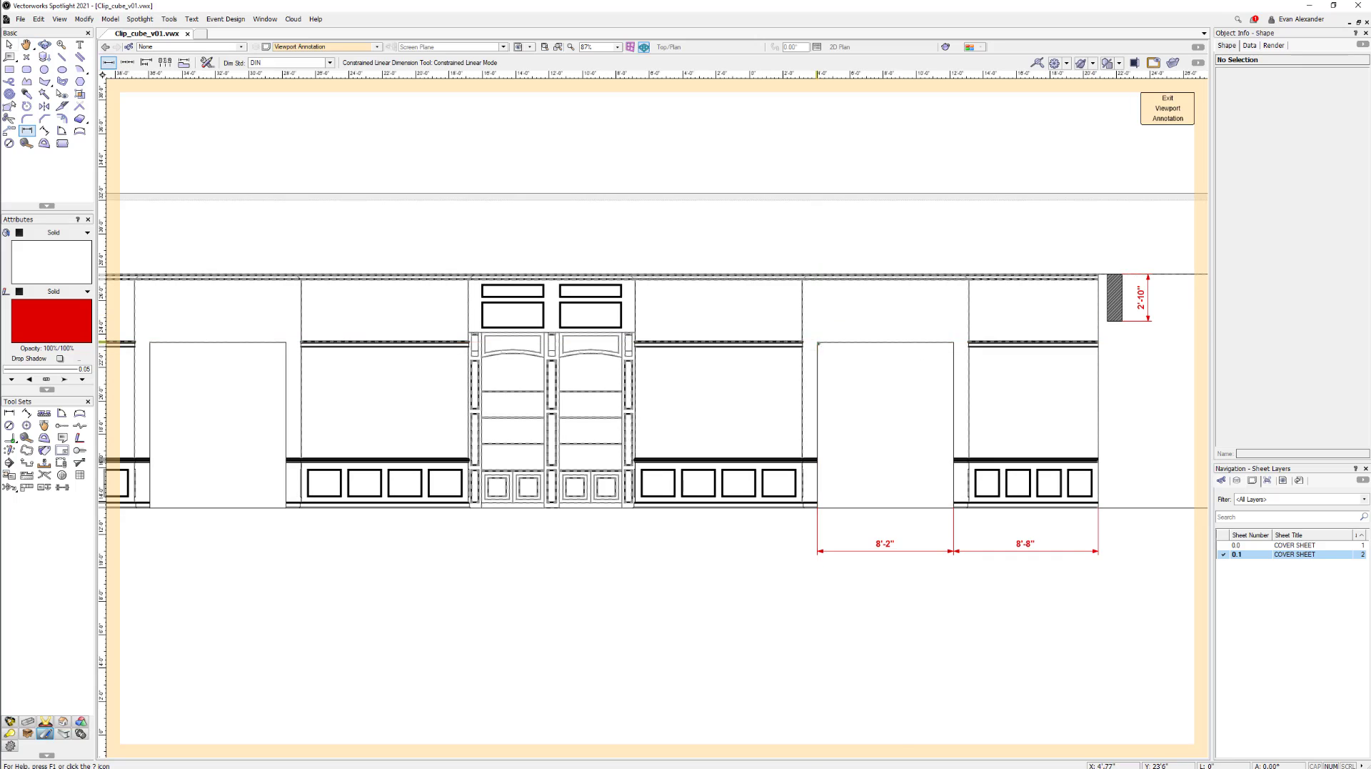
pyautogui.click(819, 344)
pyautogui.click(954, 343)
pyautogui.click(955, 317)
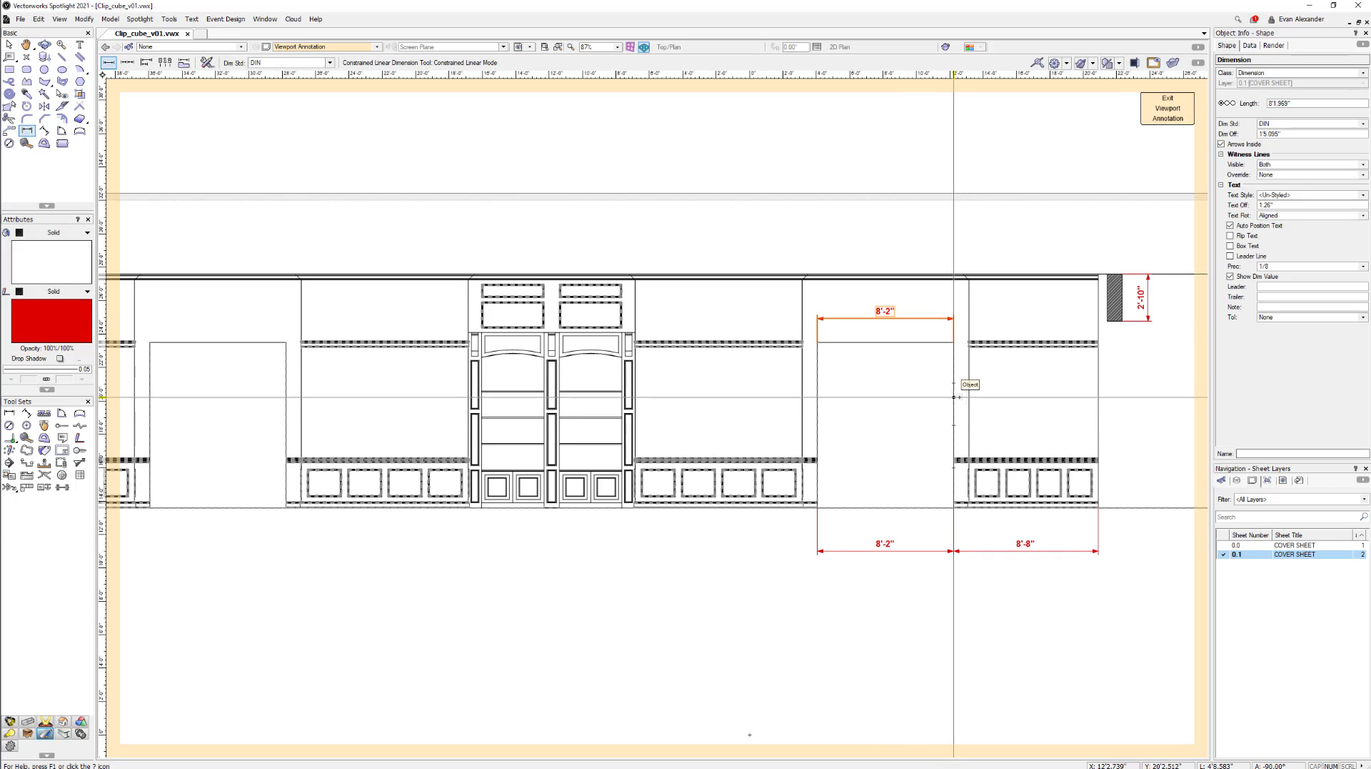
# - Add the note 'painted as old wood' in the door opening and make it UPPER CASE
pyautogui.press('1')
pyautogui.click(846, 393)
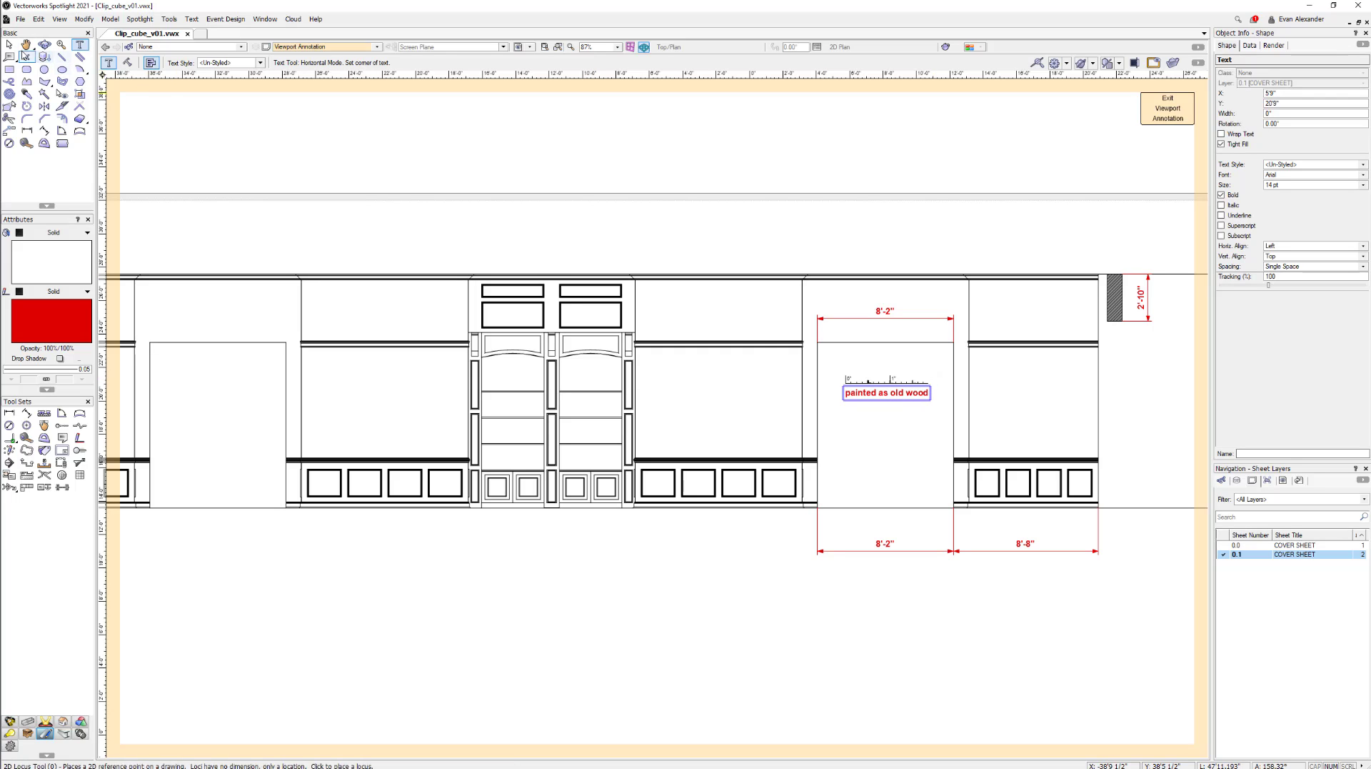
pyautogui.click(9, 44)
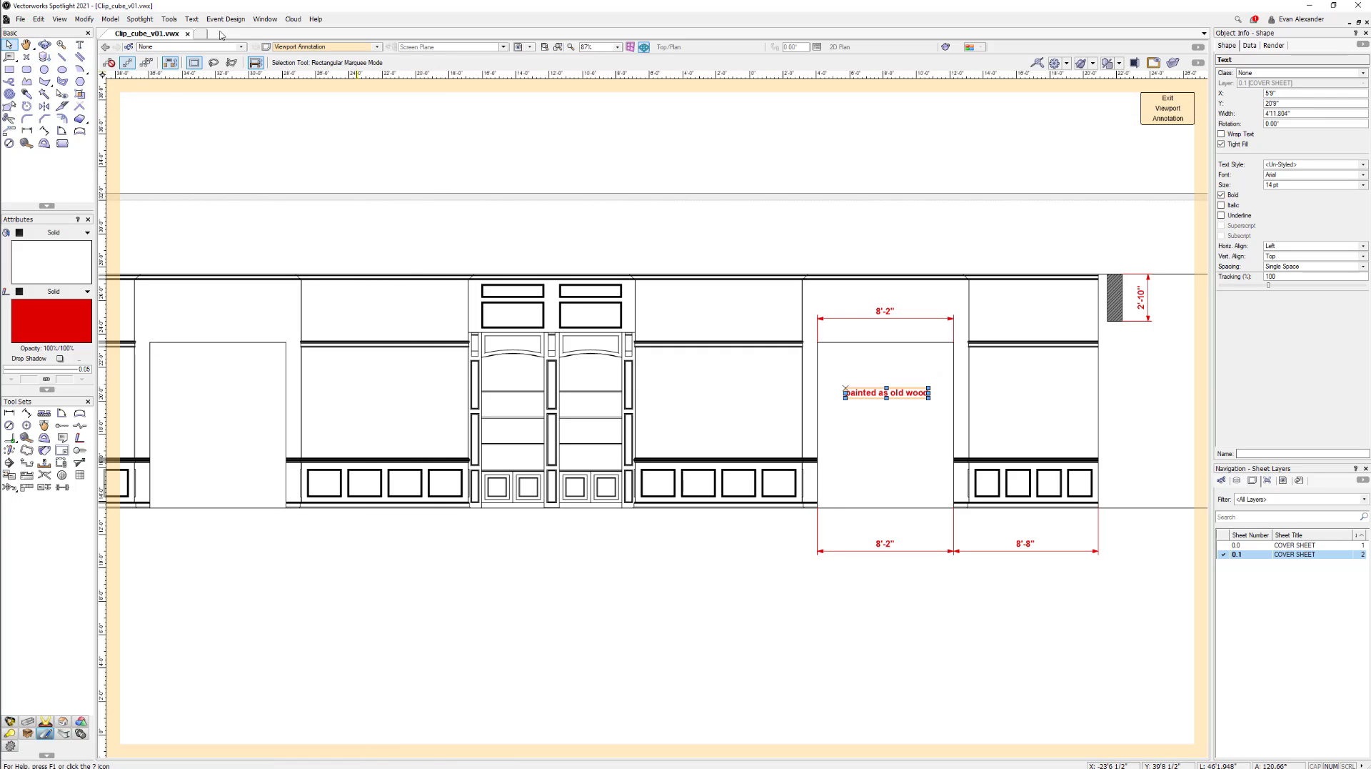
pyautogui.click(192, 20)
pyautogui.moveTo(250, 108)
pyautogui.click(350, 122)
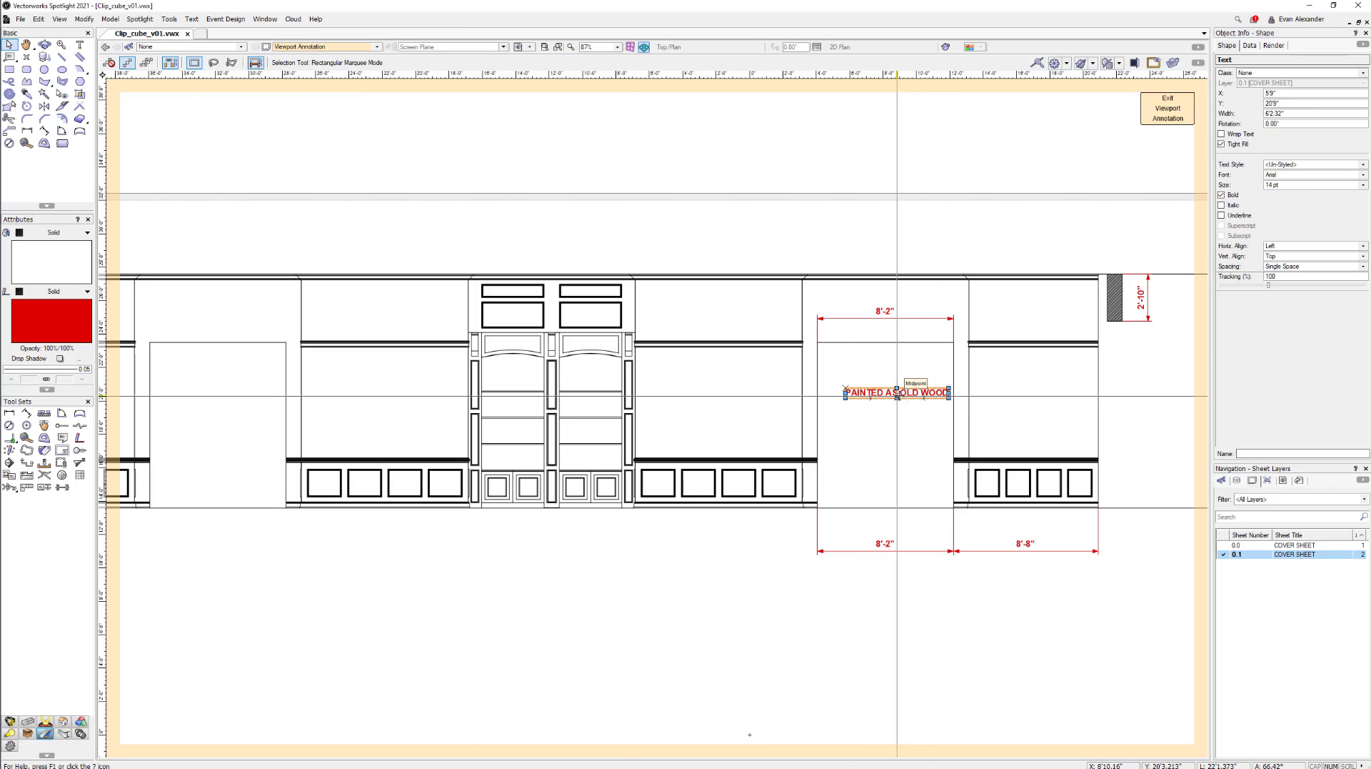
# - Move the PAINTED AS OLD WOOD note lower in the doorway and view the whole annotated sheet
pyautogui.moveTo(895, 415)
pyautogui.mouseDown()
pyautogui.moveTo(893, 507)
pyautogui.moveTo(915, 496)
pyautogui.moveTo(924, 444)
pyautogui.moveTo(820, 502)
pyautogui.mouseUp()
pyautogui.scroll(5, 924, 444)
pyautogui.scroll(-8, 820, 502)
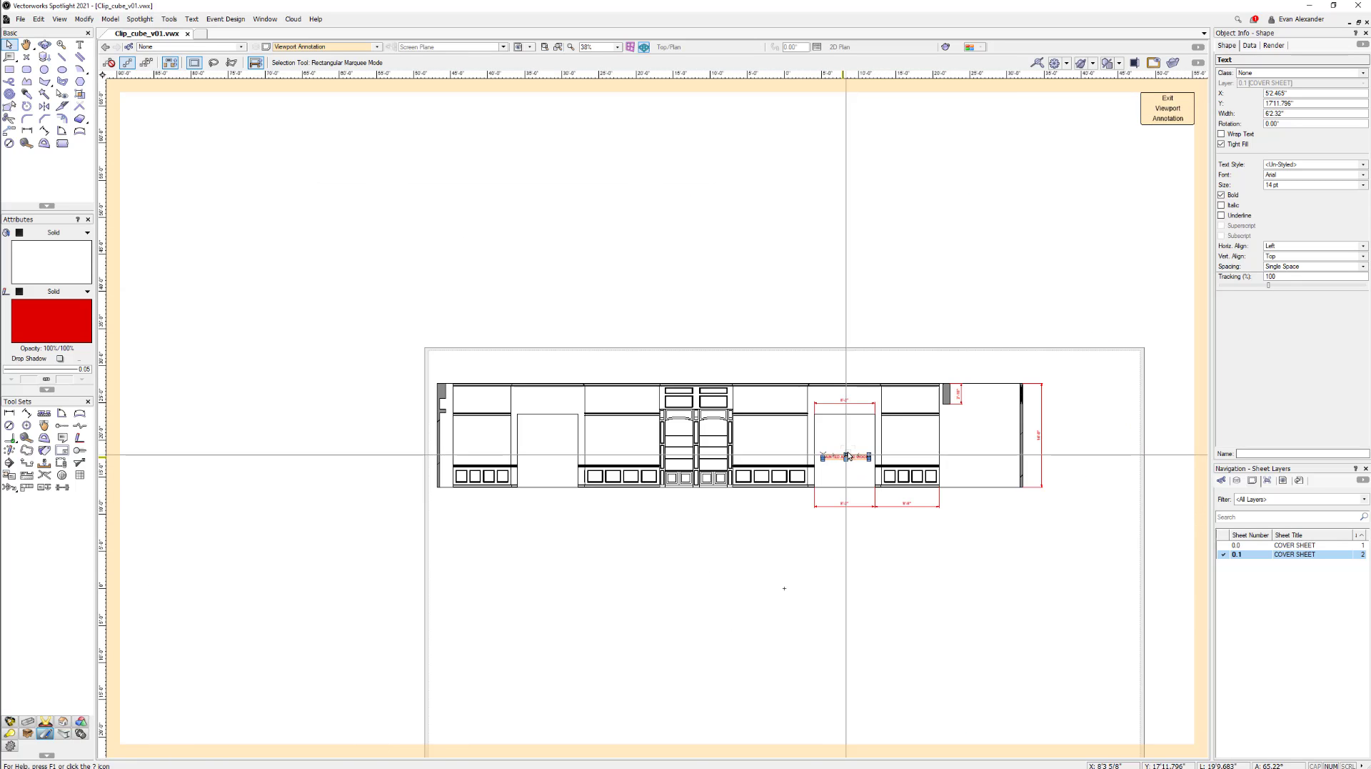
pyautogui.moveTo(847, 456); pyautogui.dragTo(822, 298, button='middle')
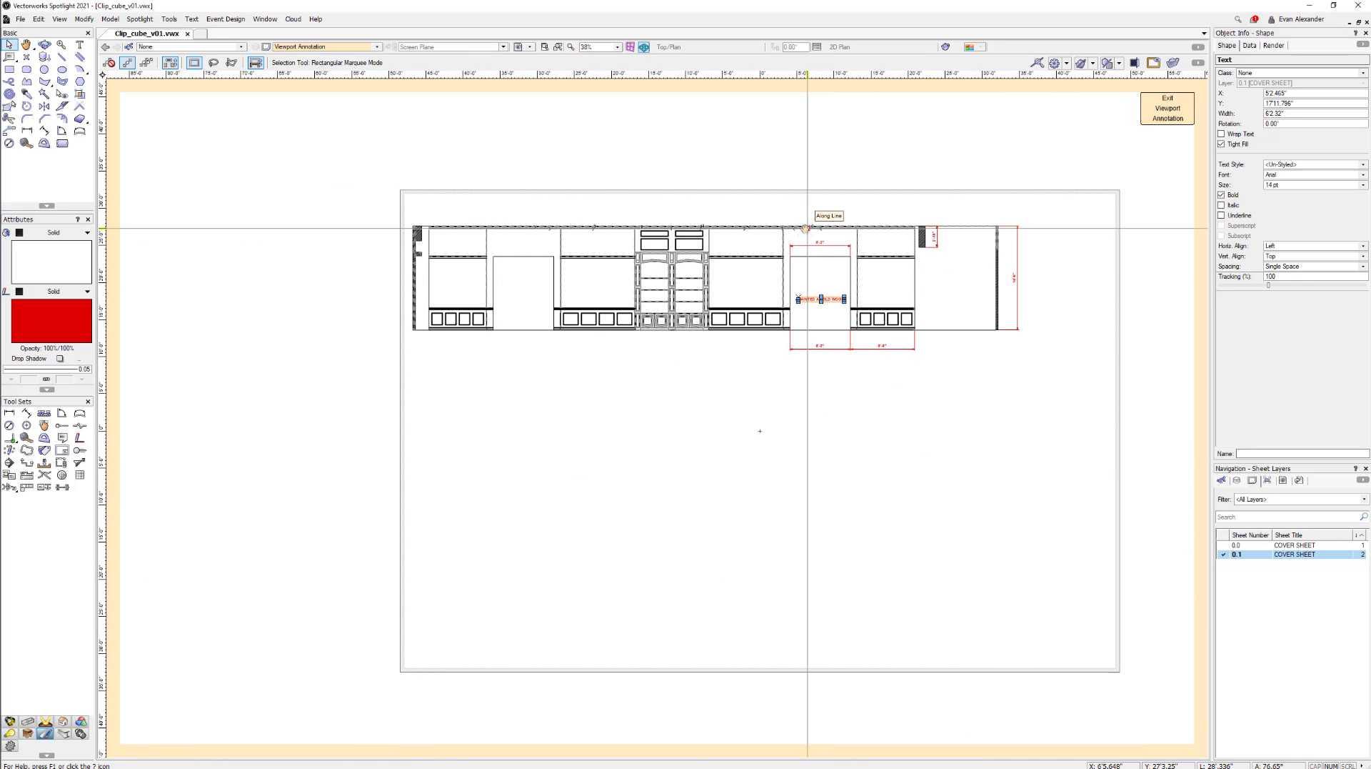